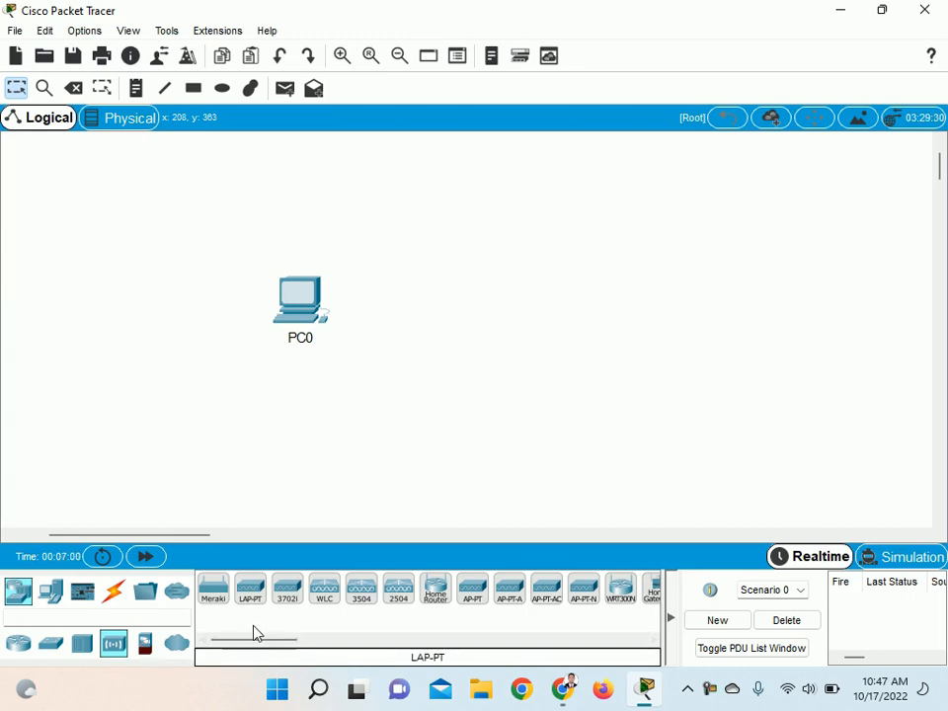
Add a WRT300N wireless router to the workspace to the right of PC0
drag(255, 645, 289, 643)
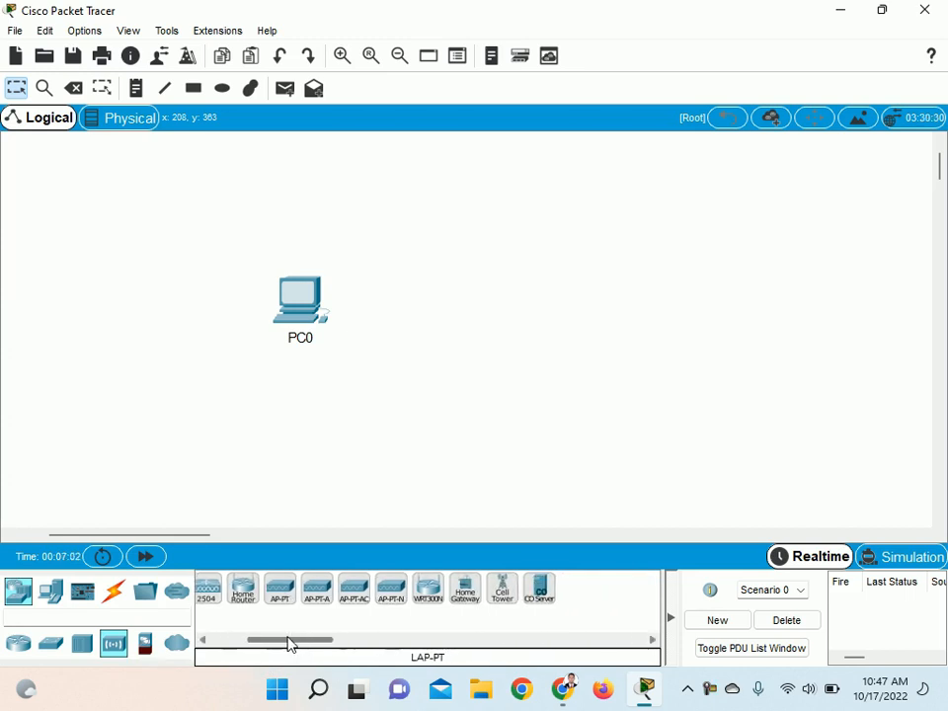
click(430, 591)
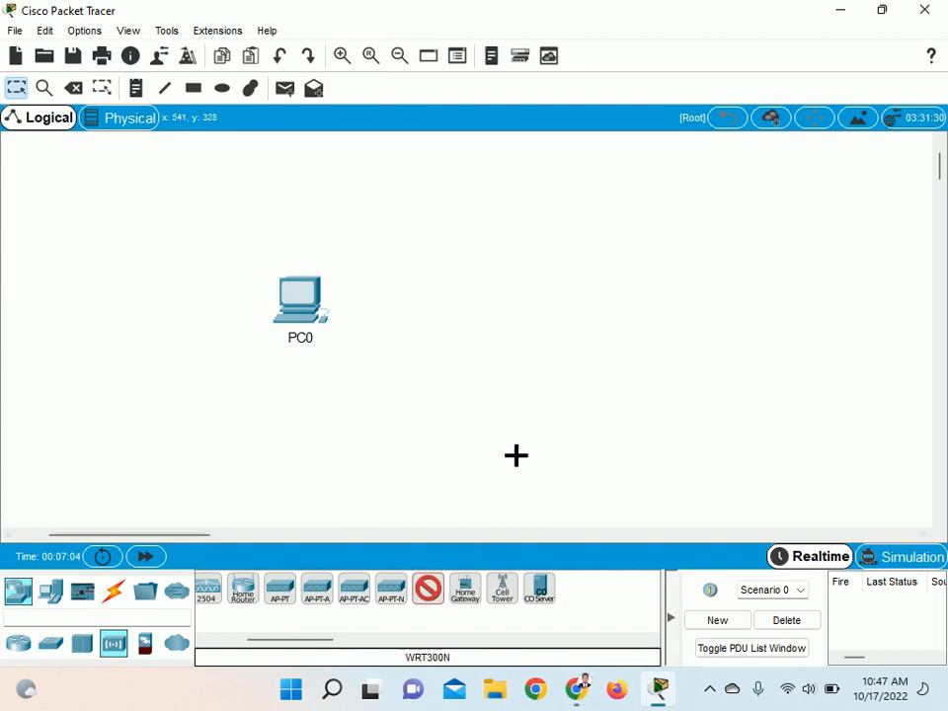
click(553, 312)
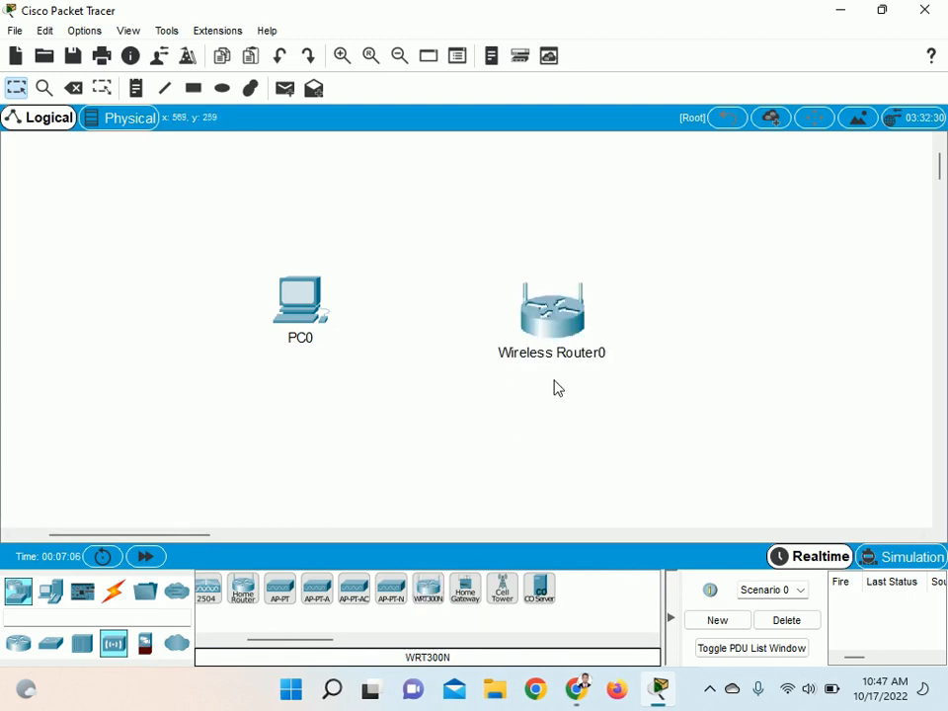
Connect PC0's FastEthernet0 port to the wireless router's Ethernet 1 port with a copper straight-through cable, and move the router slightly farther from PC0
mouse_move(559, 338)
click(113, 595)
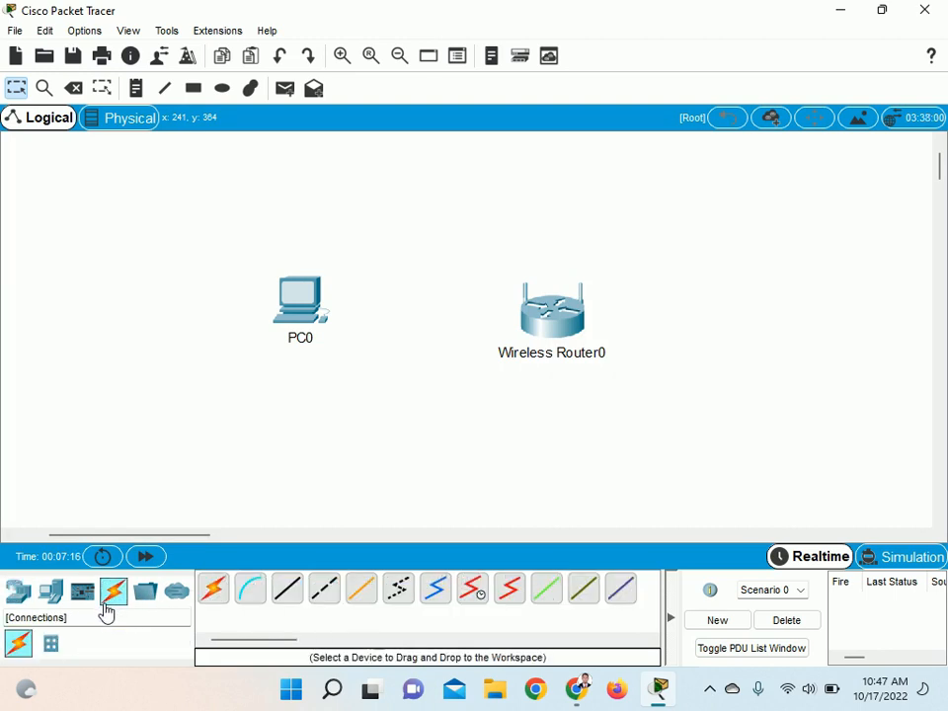
click(292, 598)
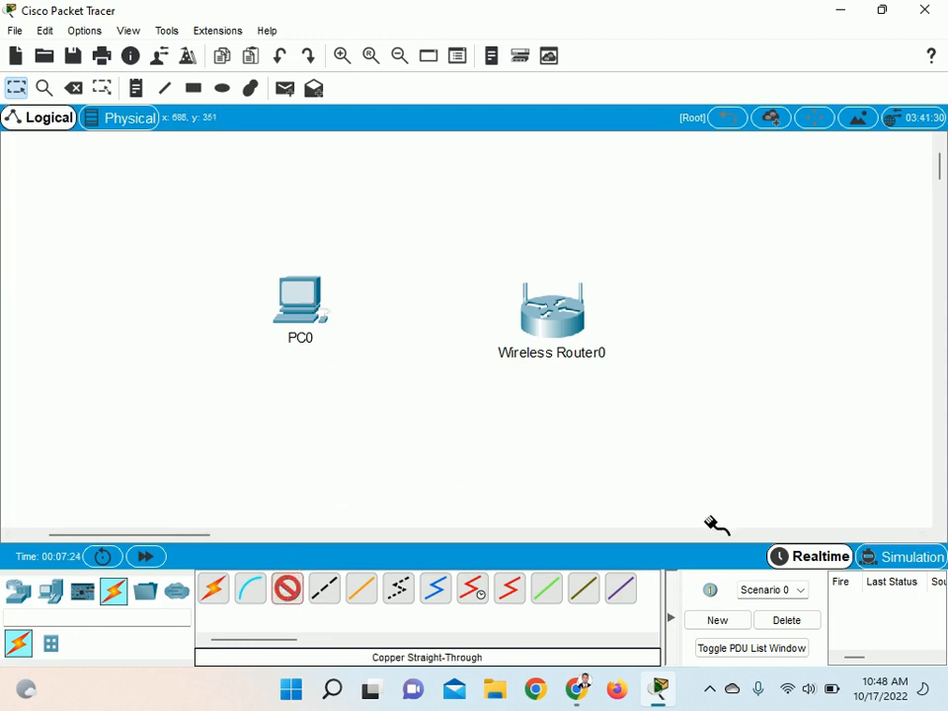
click(308, 288)
click(350, 360)
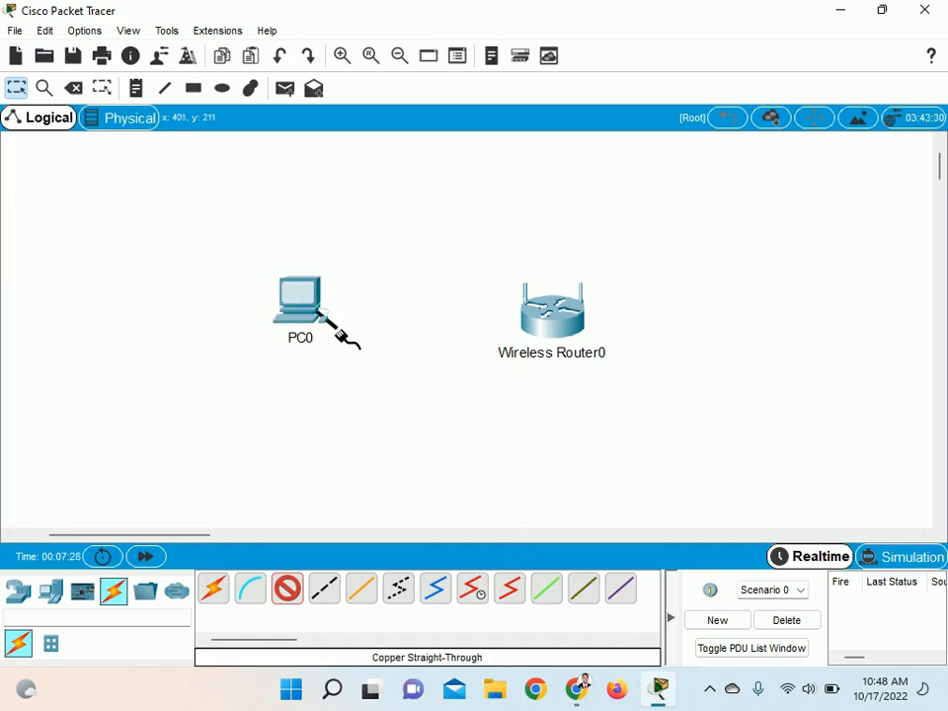
click(543, 324)
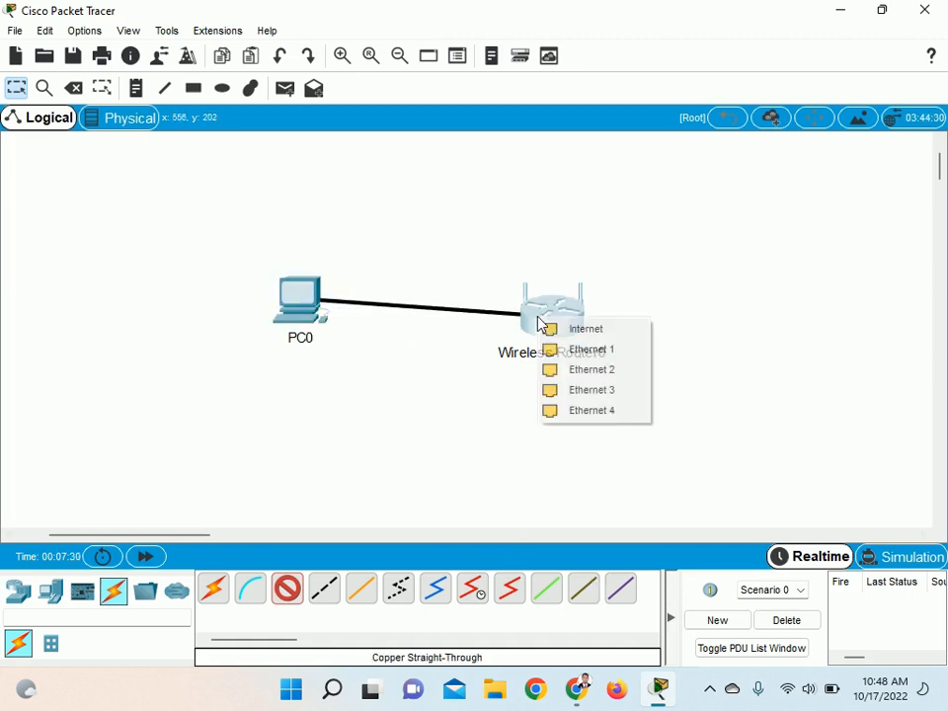
click(582, 359)
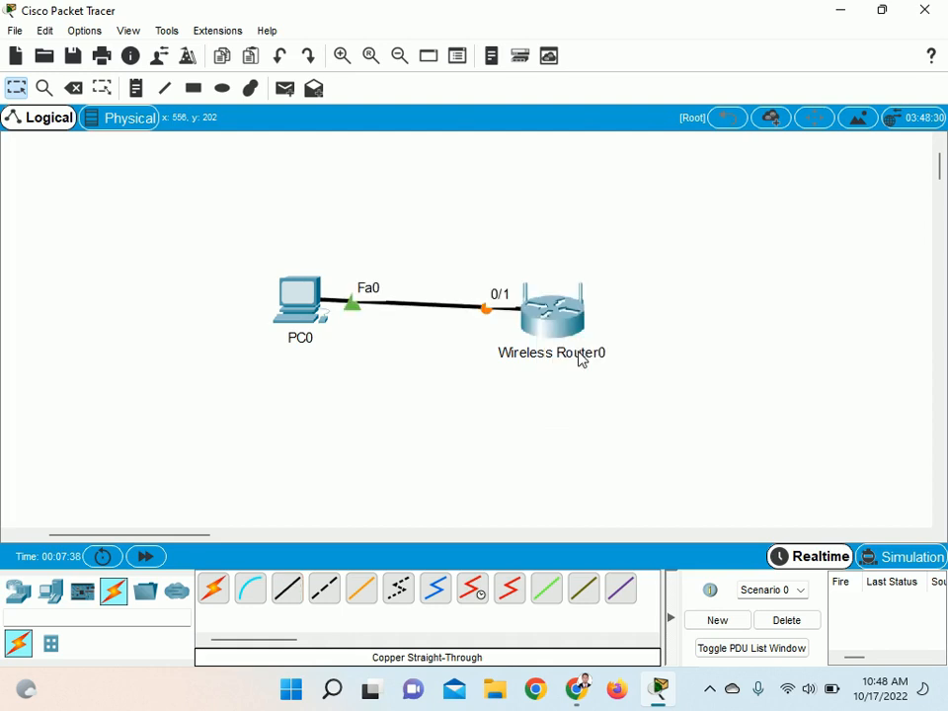
drag(546, 335, 602, 331)
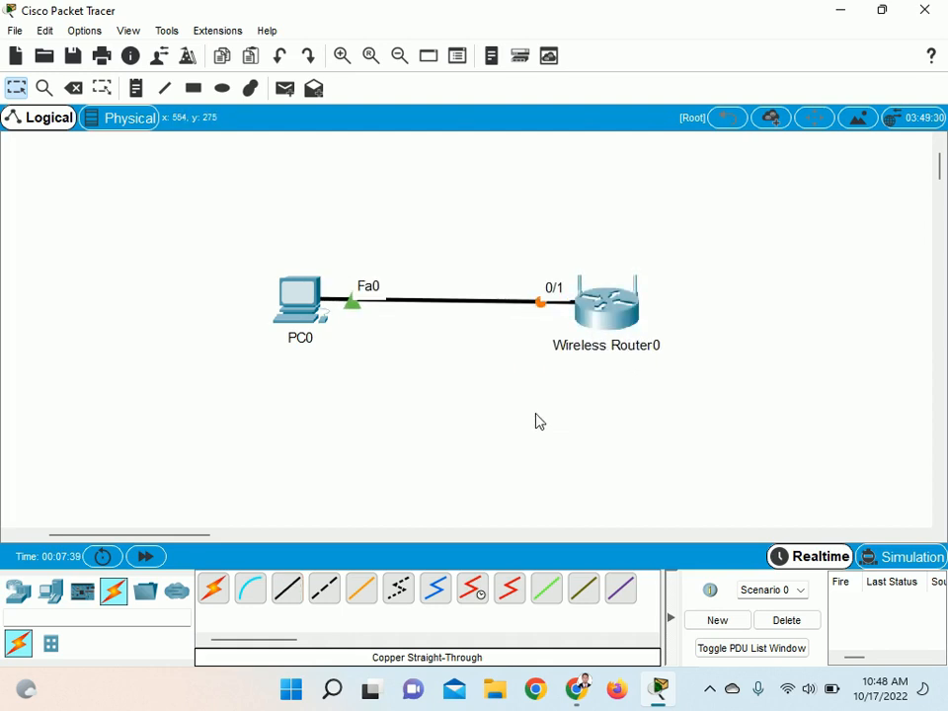
click(711, 693)
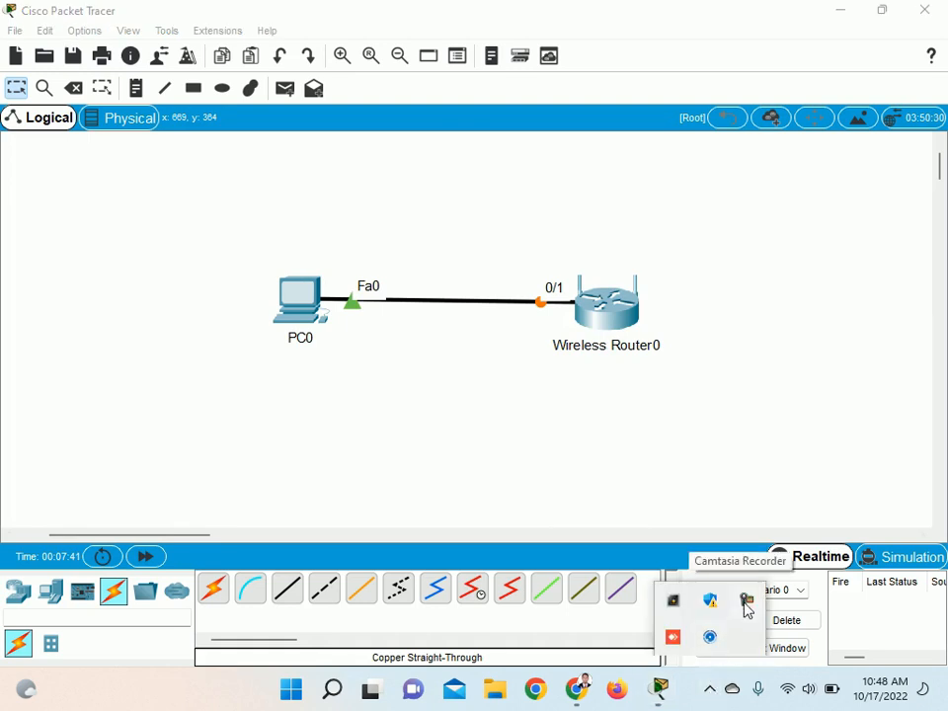
click(747, 601)
click(851, 598)
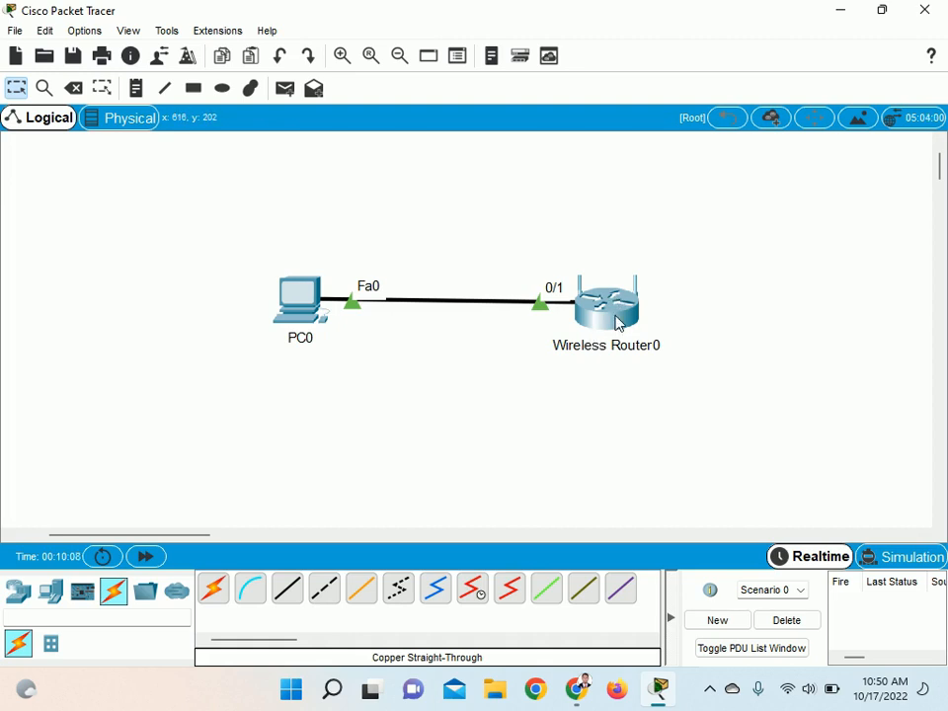
Examine the rear ports of Wireless Router0 in an enlarged physical device view
mouse_move(618, 323)
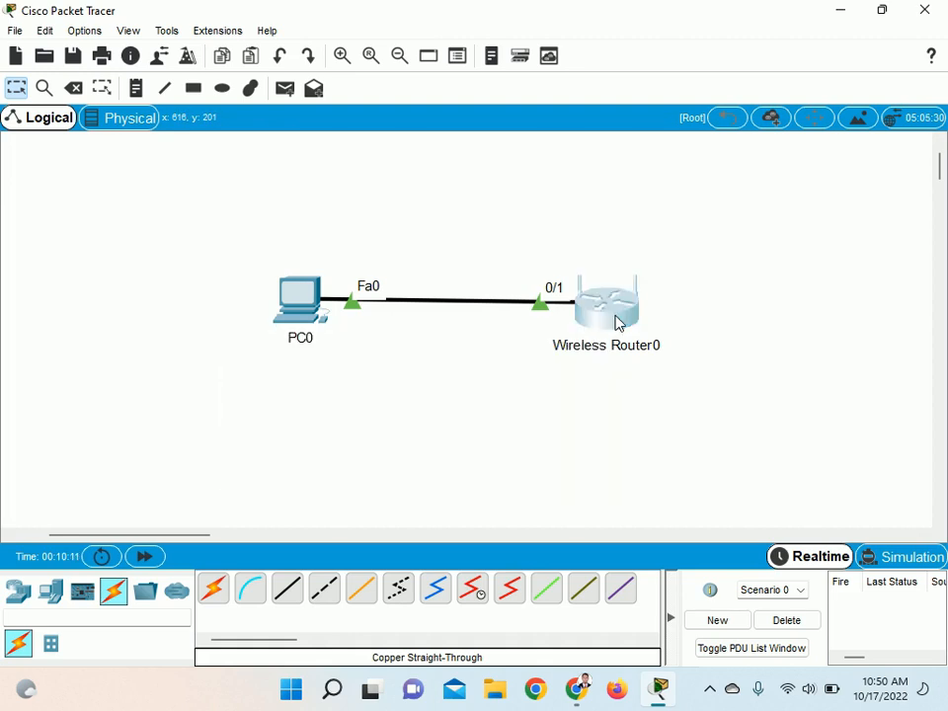
click(616, 321)
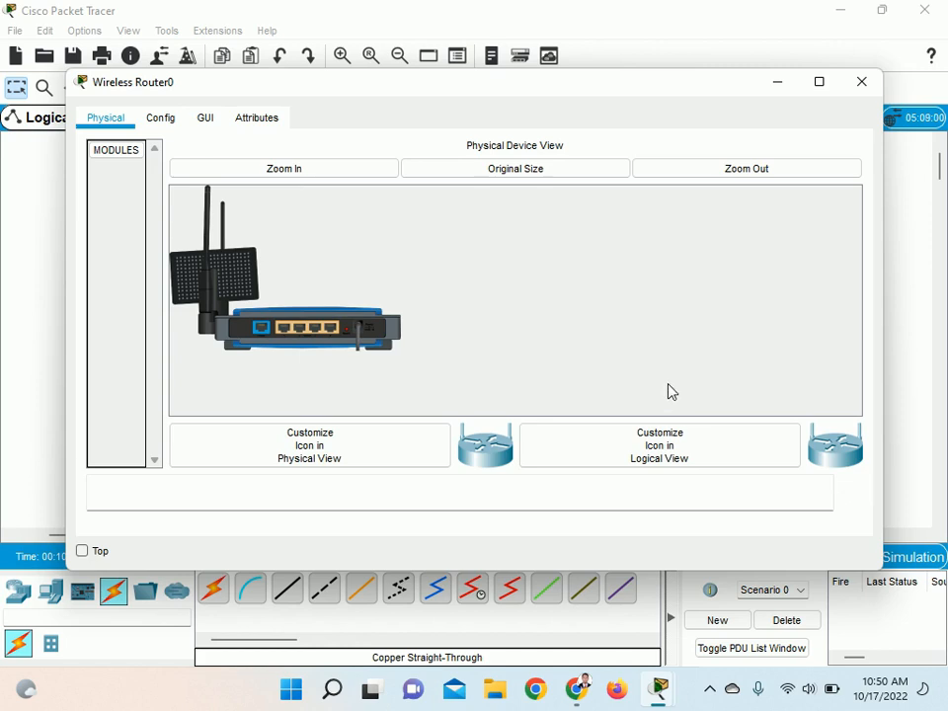
click(365, 170)
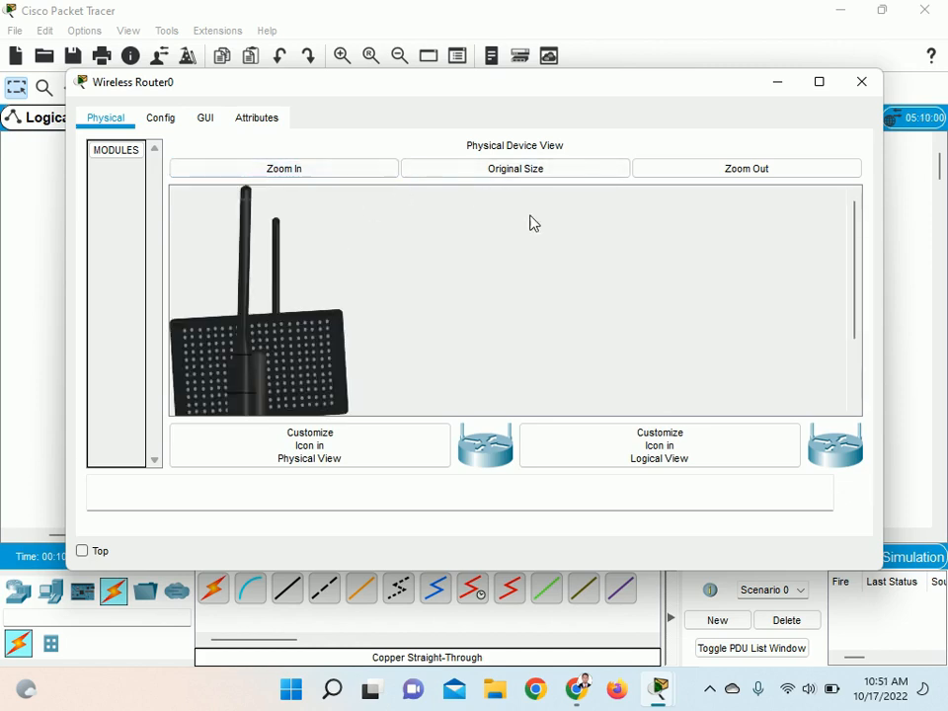
scroll(532, 243, down, 3)
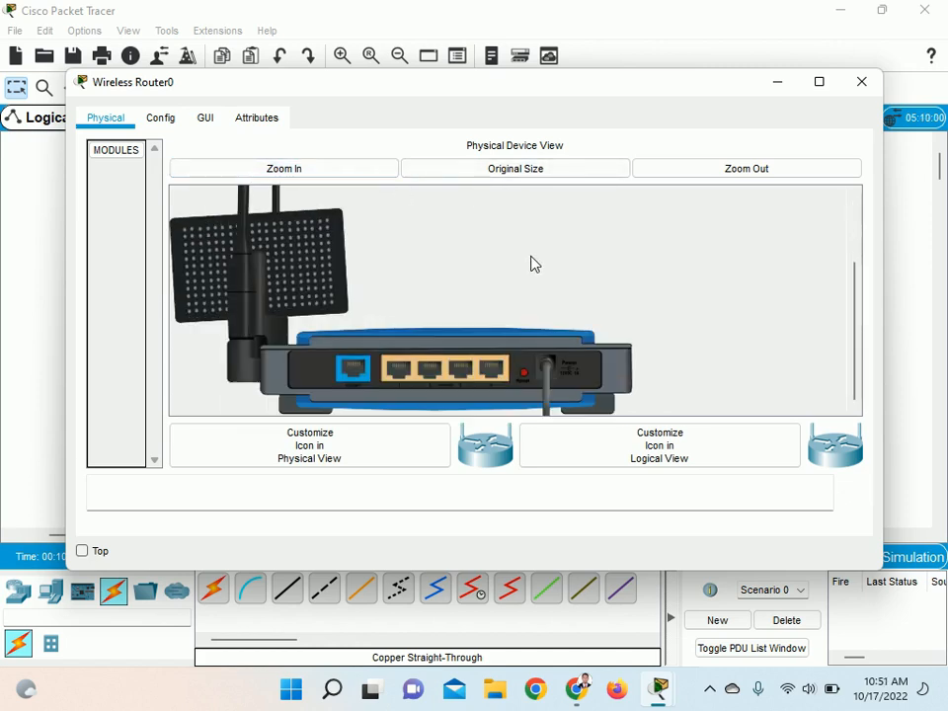
click(819, 84)
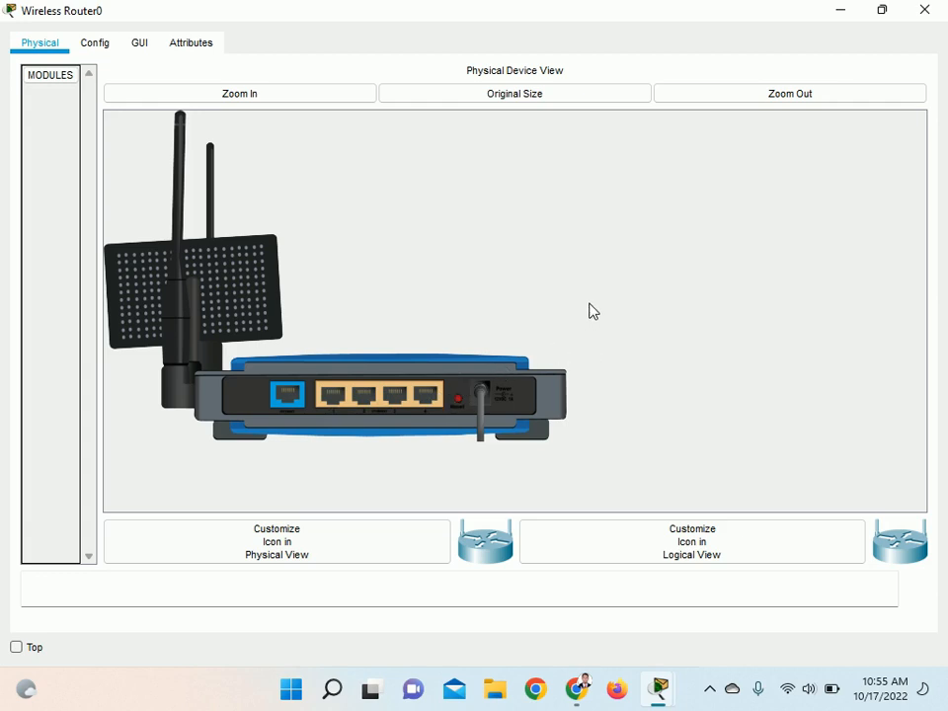
click(925, 10)
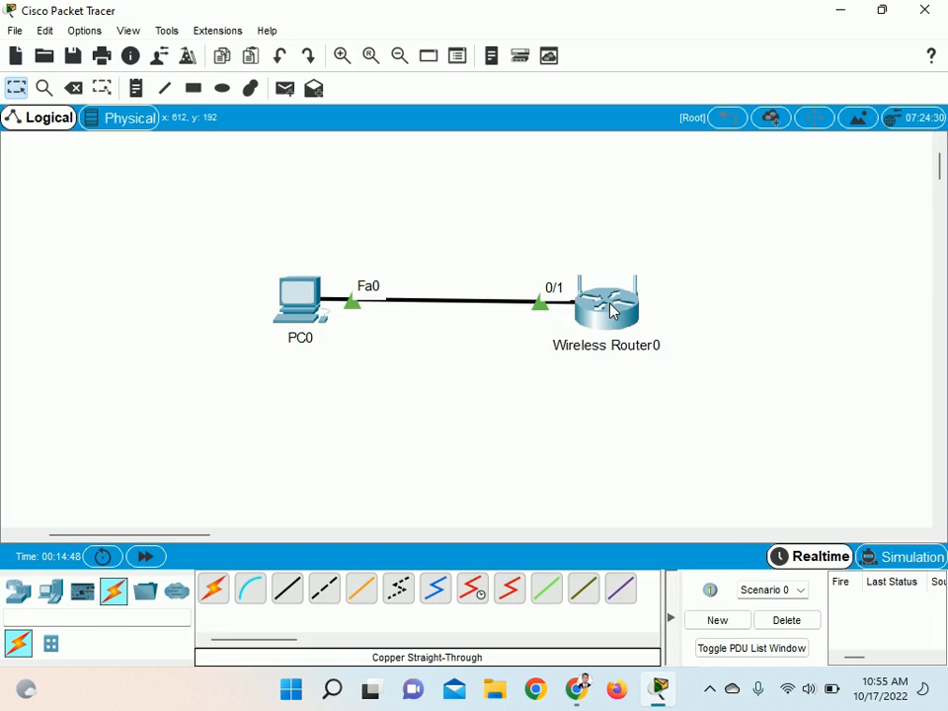
mouse_move(611, 310)
mouse_move(615, 313)
click(136, 88)
click(16, 88)
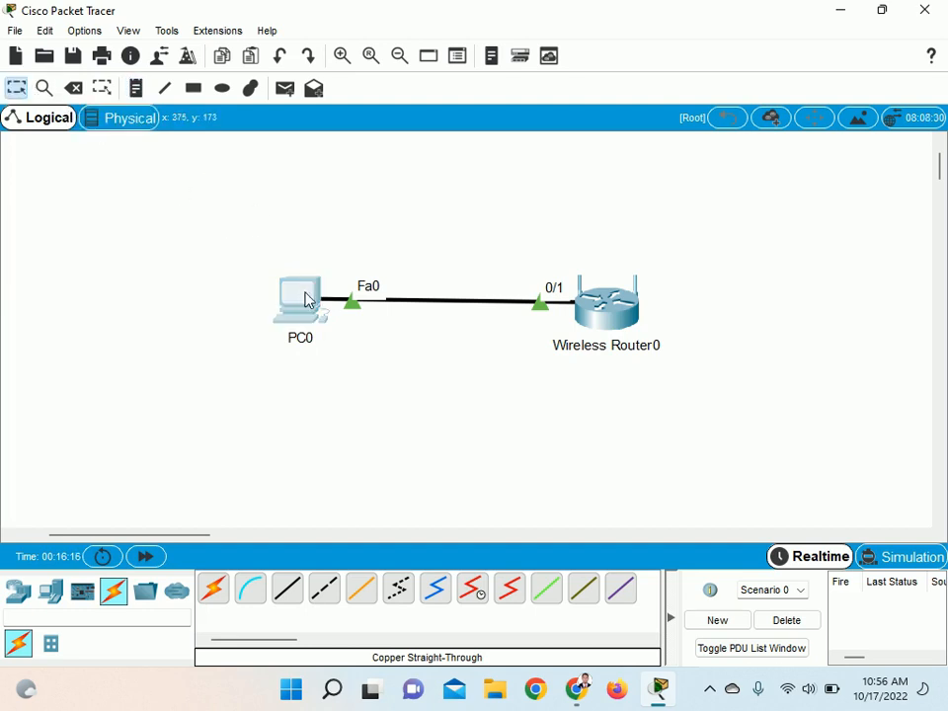
Assign PC0 the static IPv4 address 192.168.0.10 with subnet mask 255.255.255.0
click(306, 288)
drag(354, 93, 517, 39)
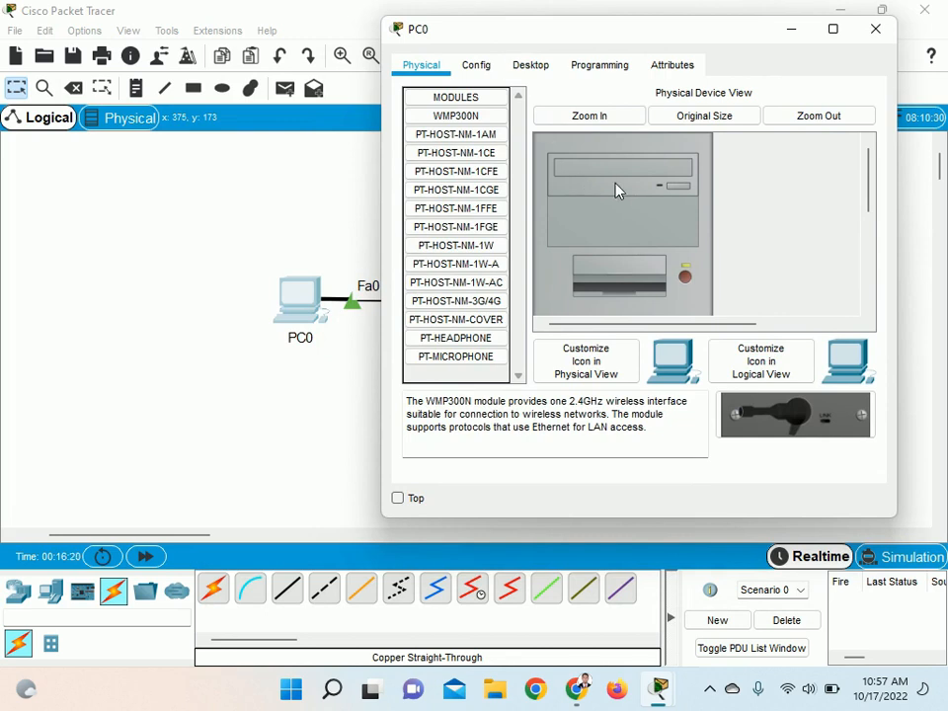
click(530, 65)
click(484, 178)
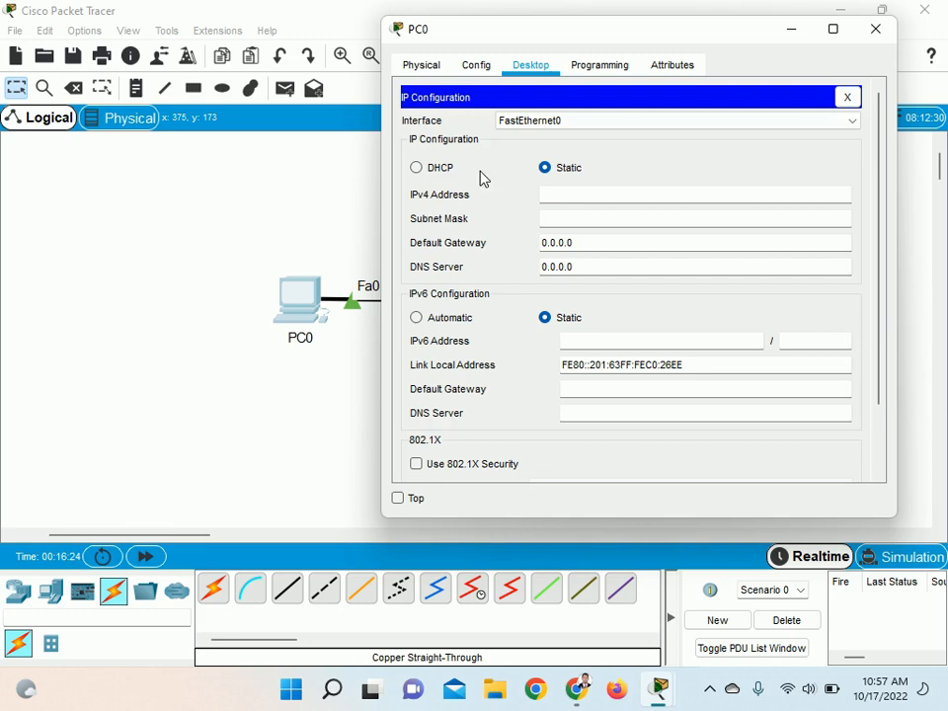
click(561, 197)
text(192.168.0.)
text(10)
key(Tab)
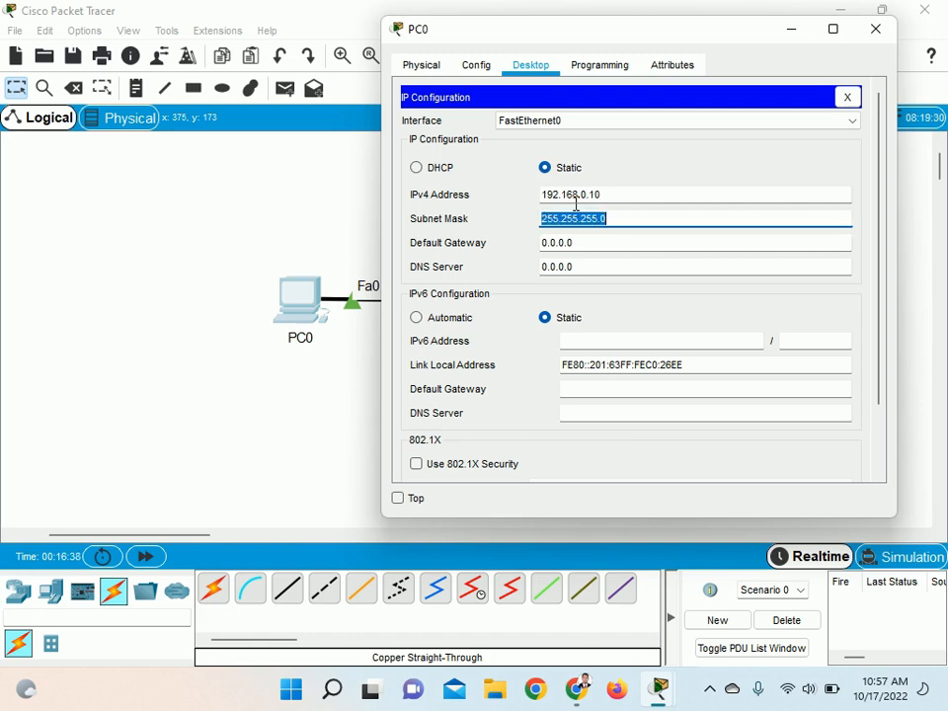
click(621, 223)
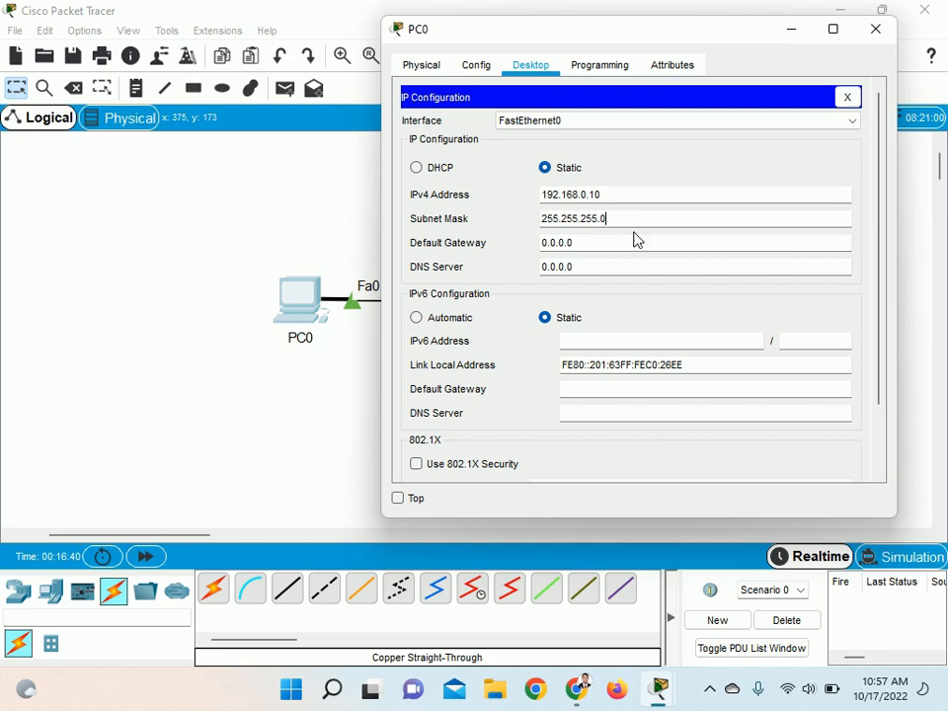
Switch on Windows Magnifier to inspect PC0's IP configuration at 200%, return to 100% and close the PC0 window
click(333, 692)
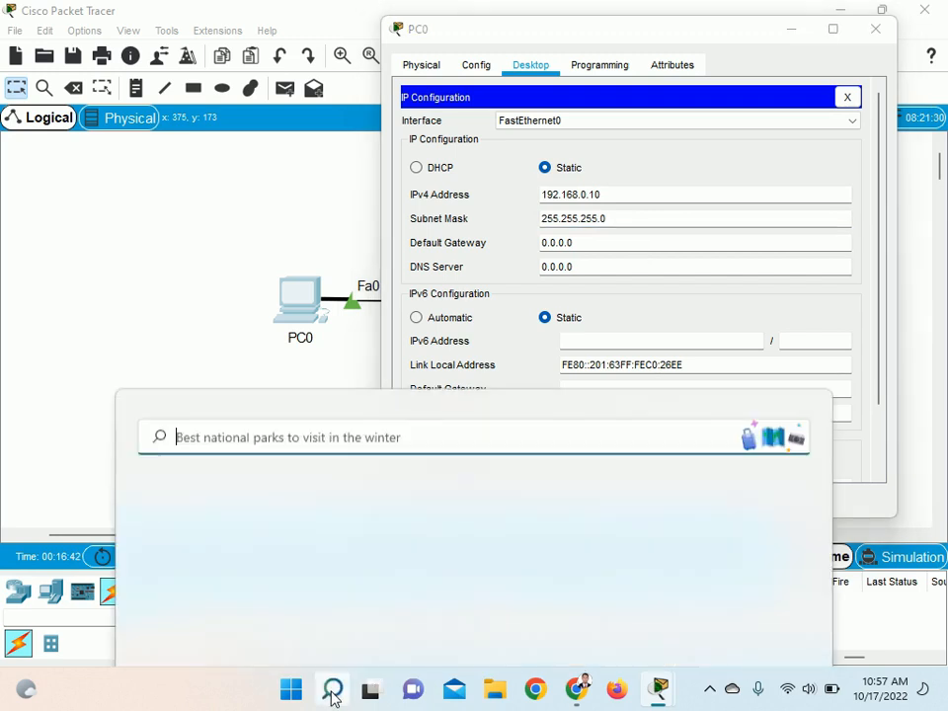
text(magnifier)
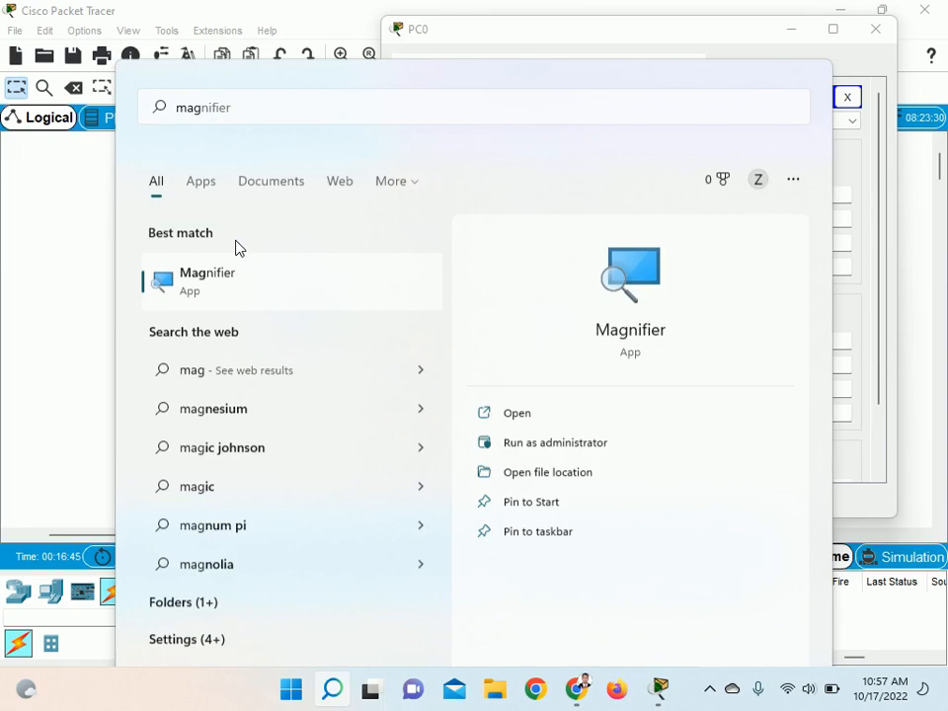
key(Return)
click(618, 163)
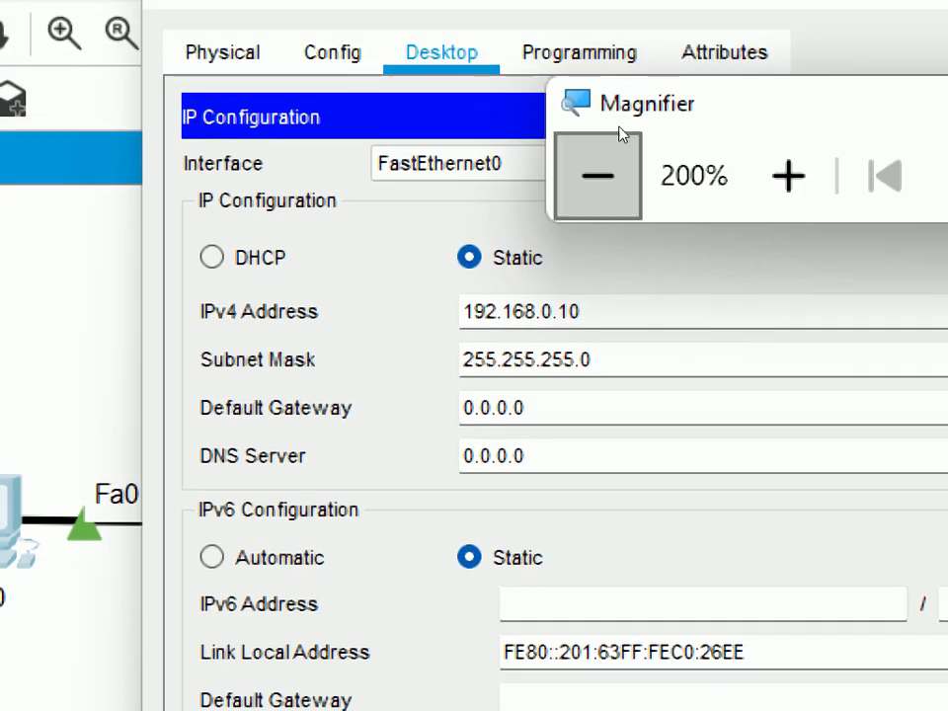
click(598, 109)
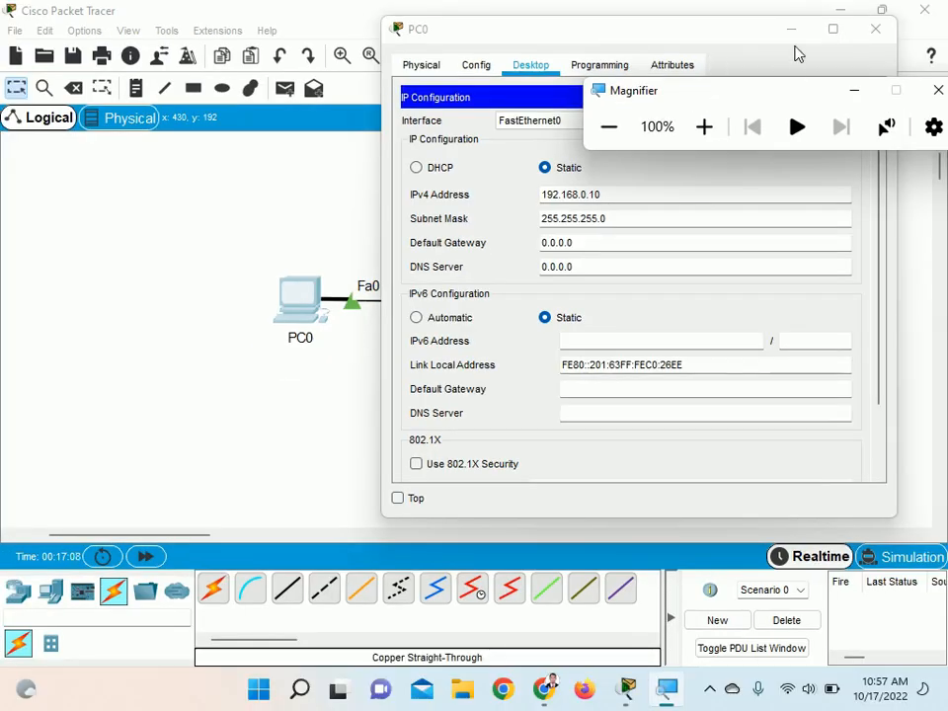
click(876, 29)
click(585, 172)
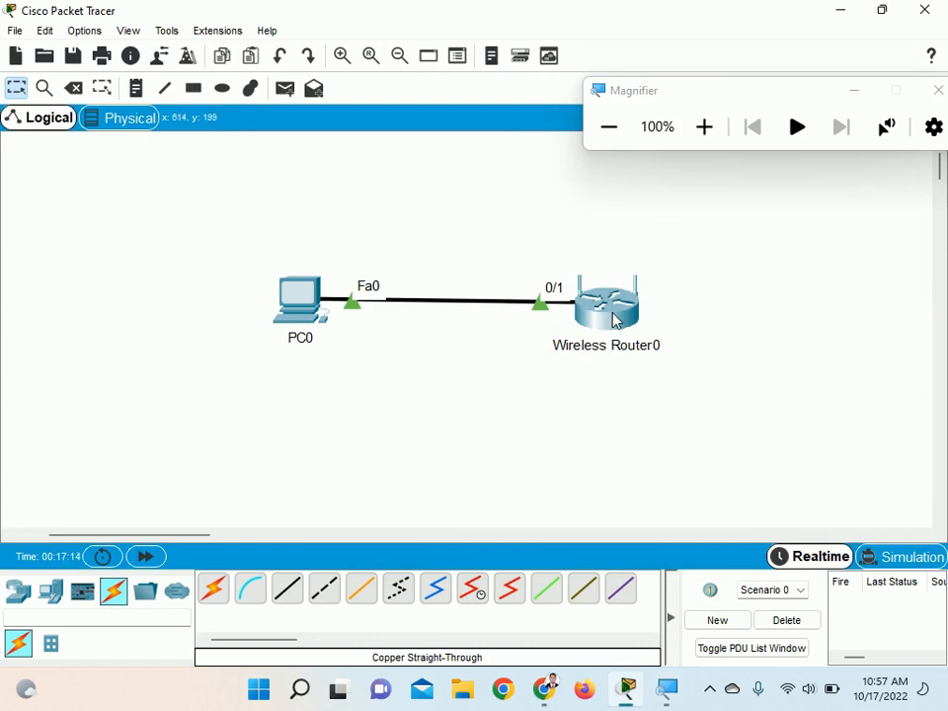
Run ipconfig in PC0's command prompt to check its network settings
mouse_move(616, 322)
mouse_move(303, 301)
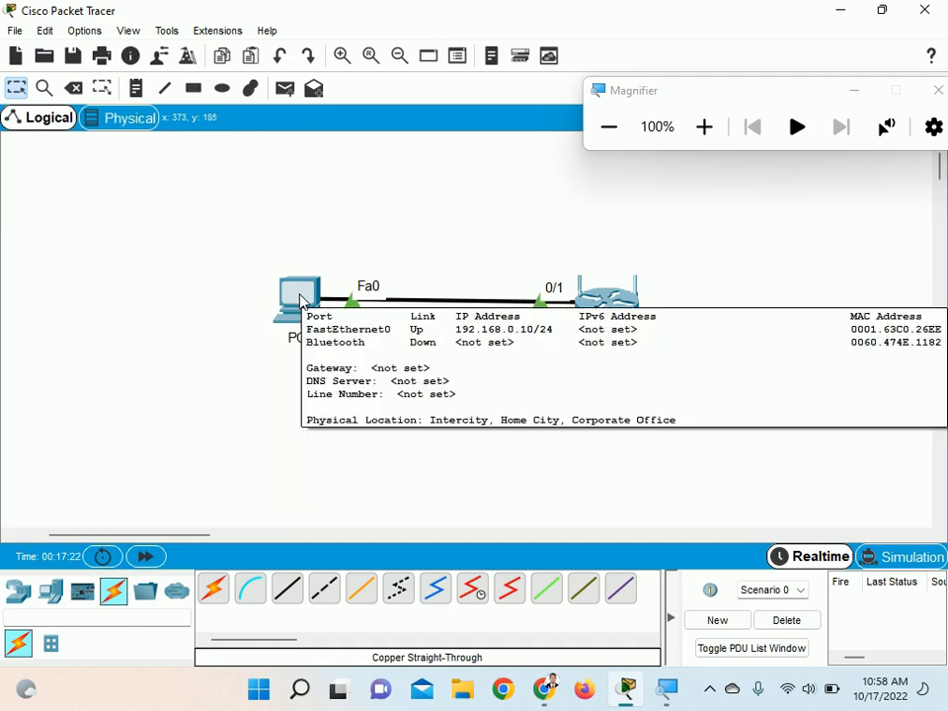
click(303, 302)
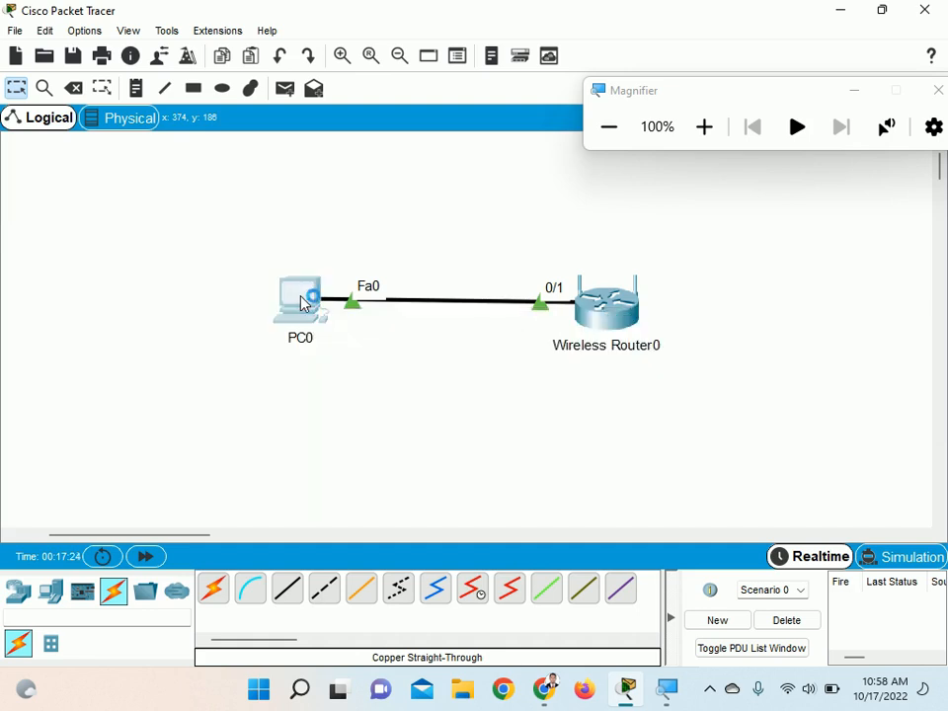
click(612, 203)
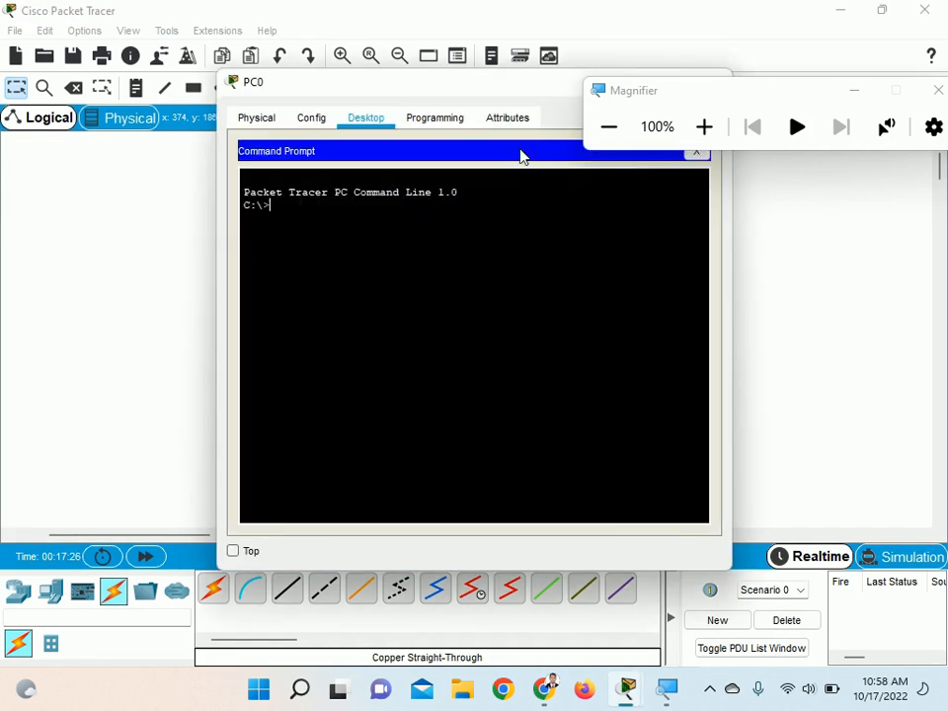
drag(489, 95, 688, 148)
text(ipconfig)
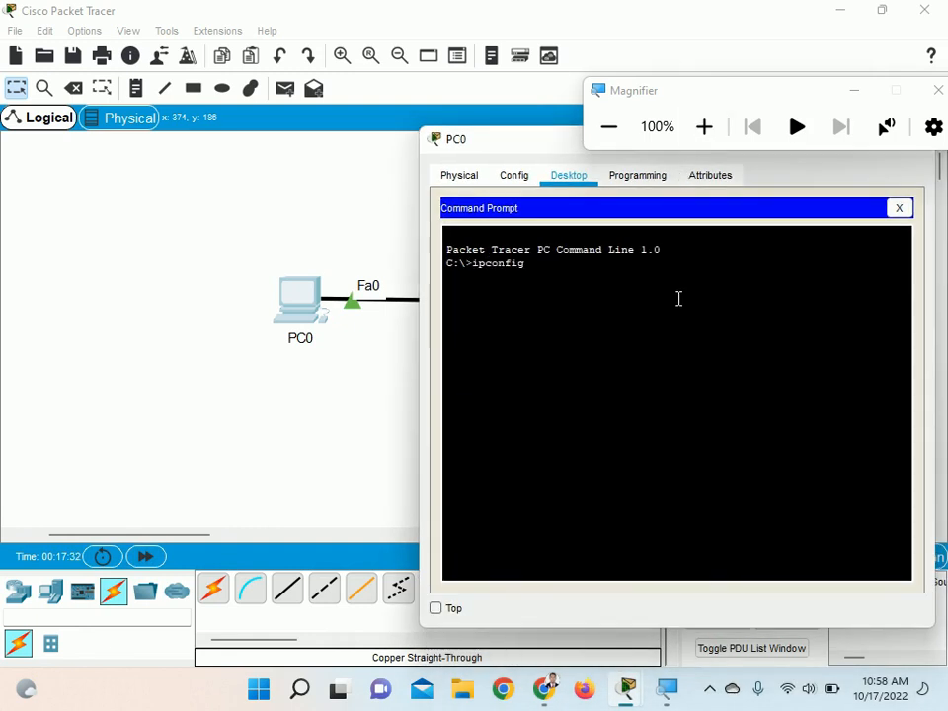
key(Return)
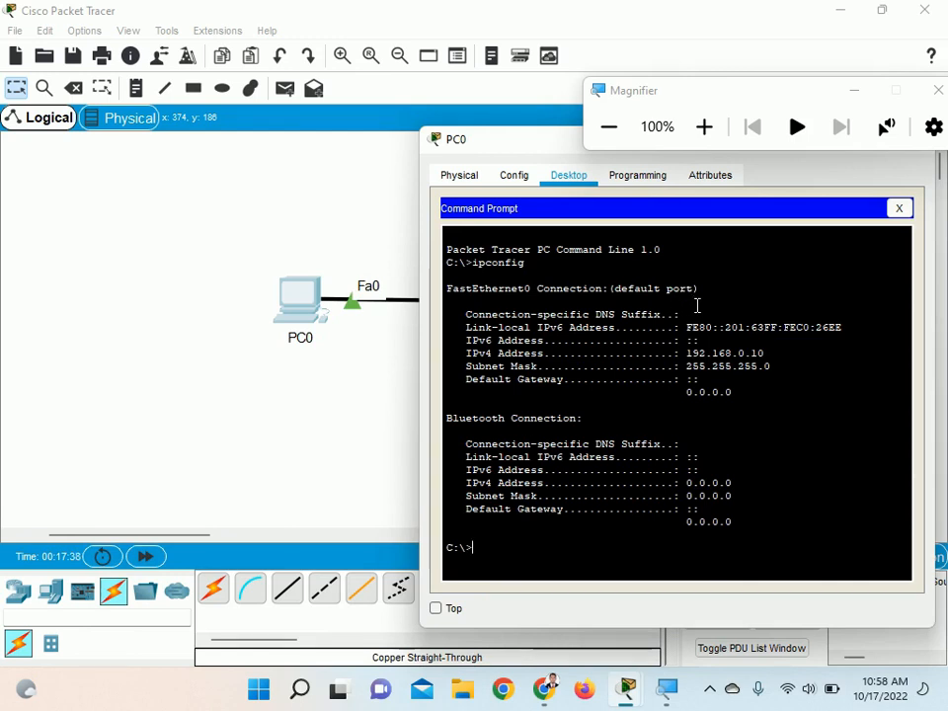
Magnify PC0's command prompt output and highlight the ipconfig command in it
click(705, 126)
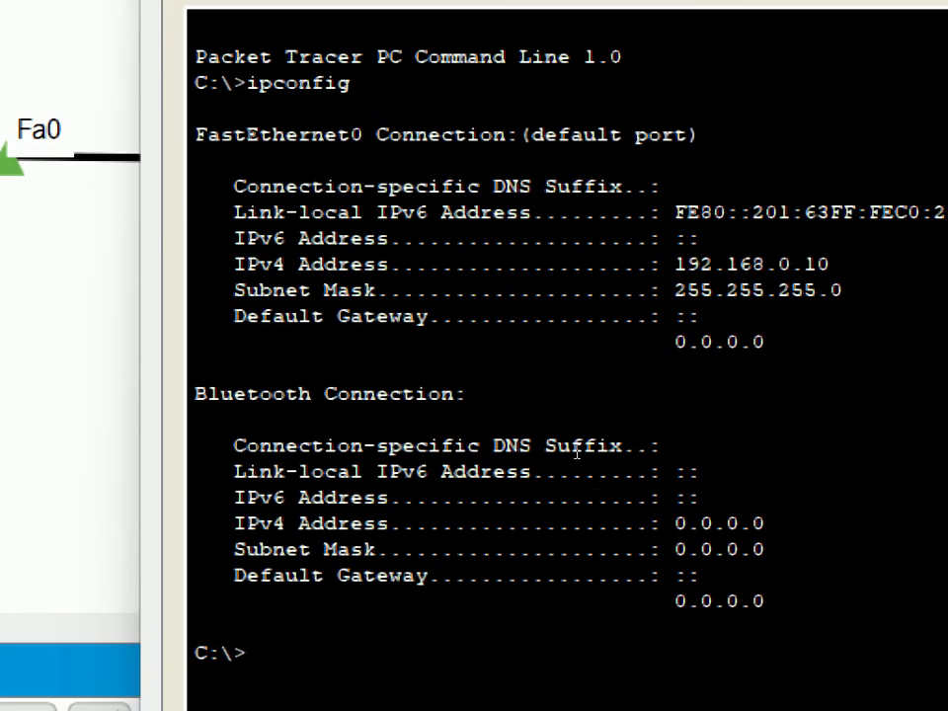
drag(475, 264, 495, 264)
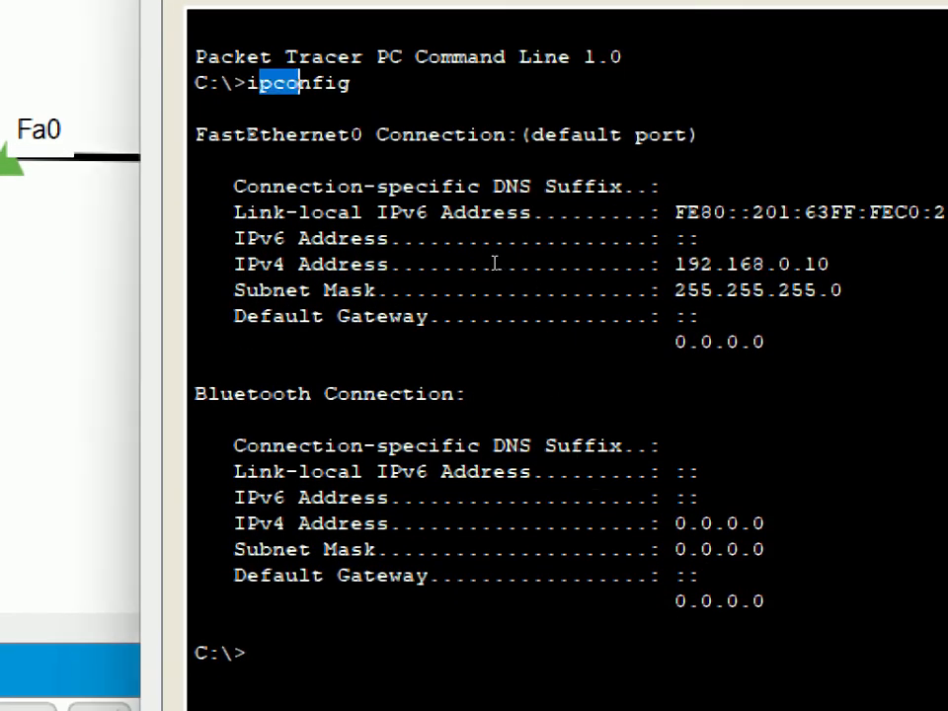
click(490, 264)
drag(462, 262, 538, 262)
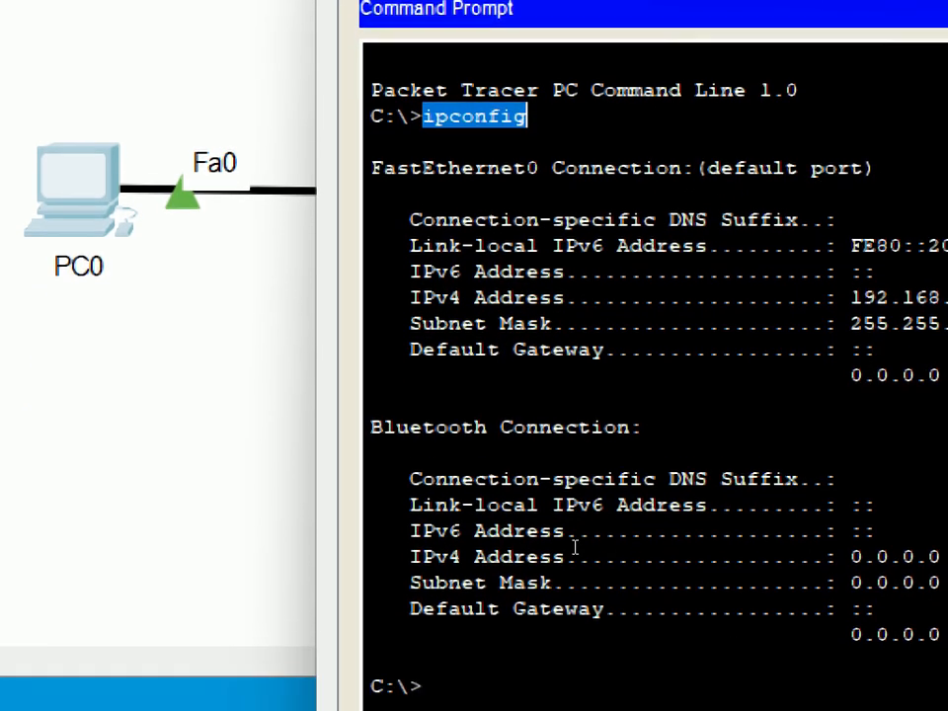
Ping the router at 192.168.0.1 from PC0's command prompt and return the screen magnification to 100%
text(pi)
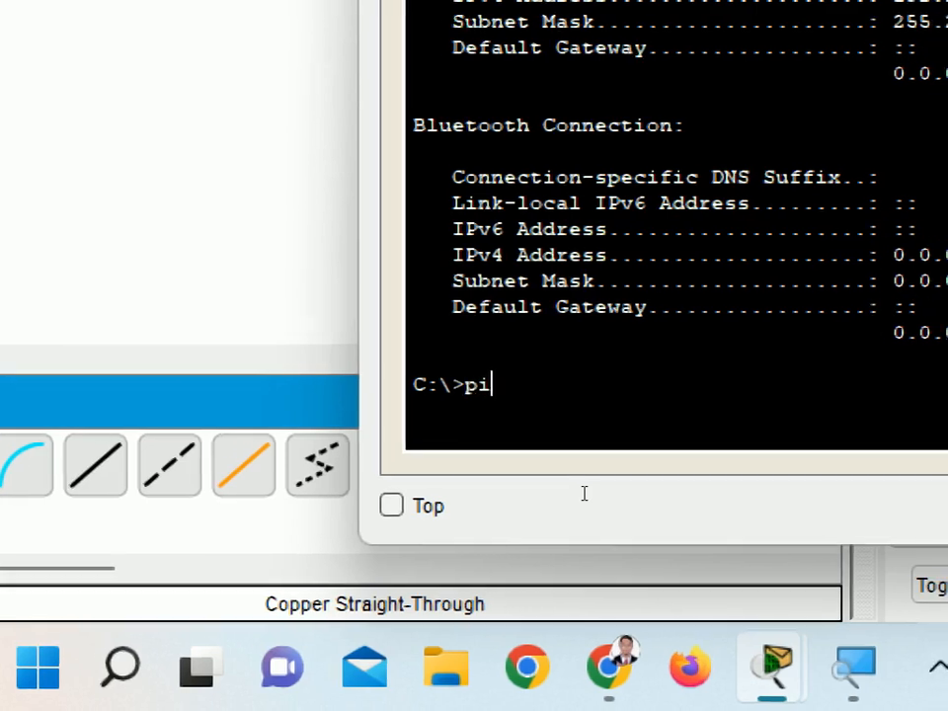
text(ng 192)
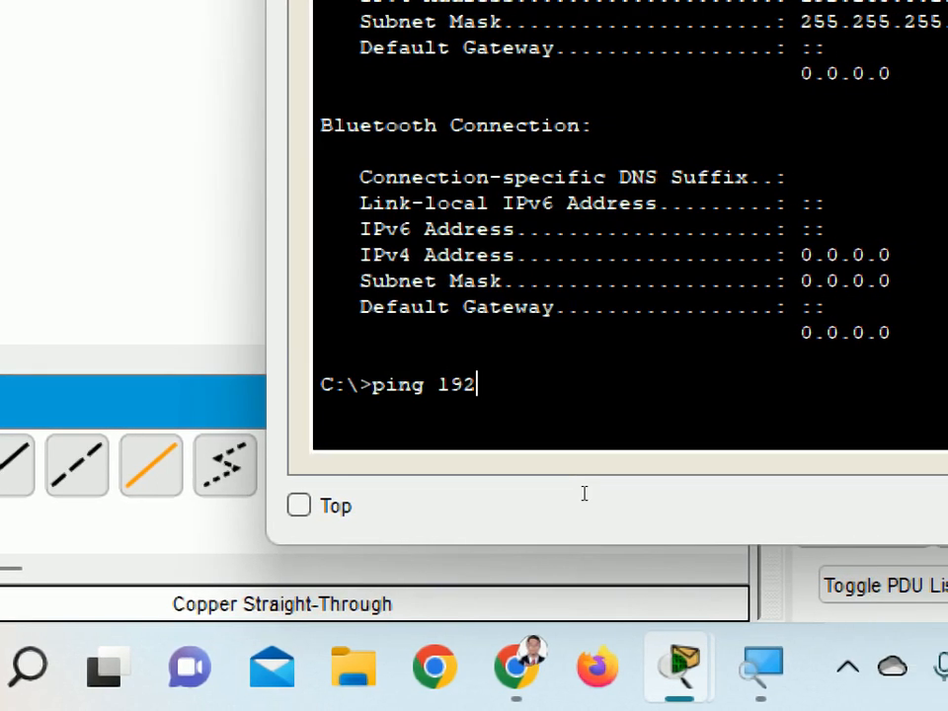
text(.)
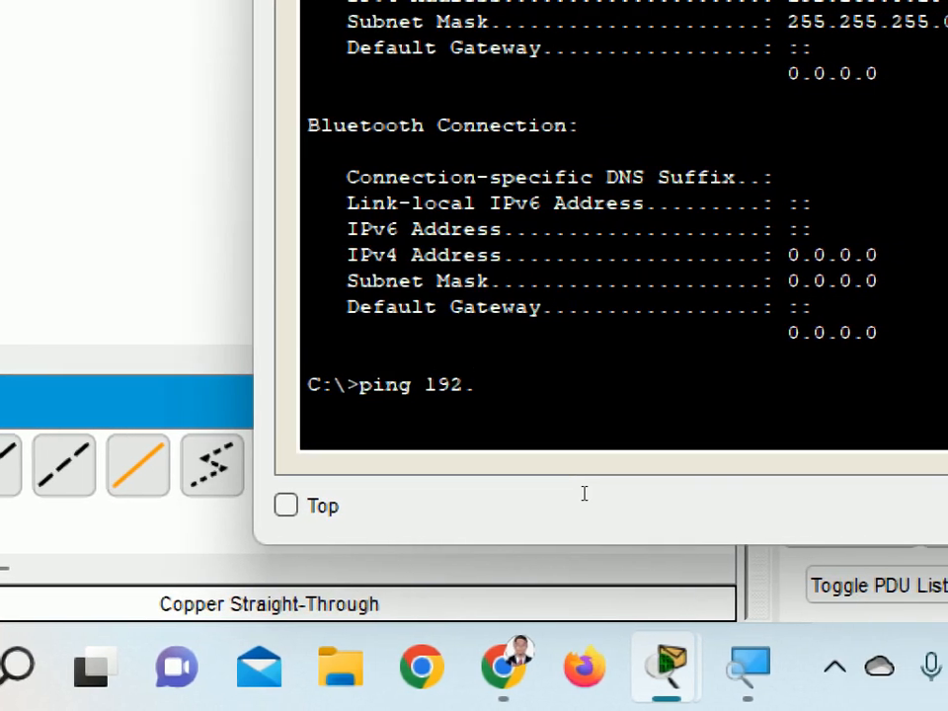
text(168.0.)
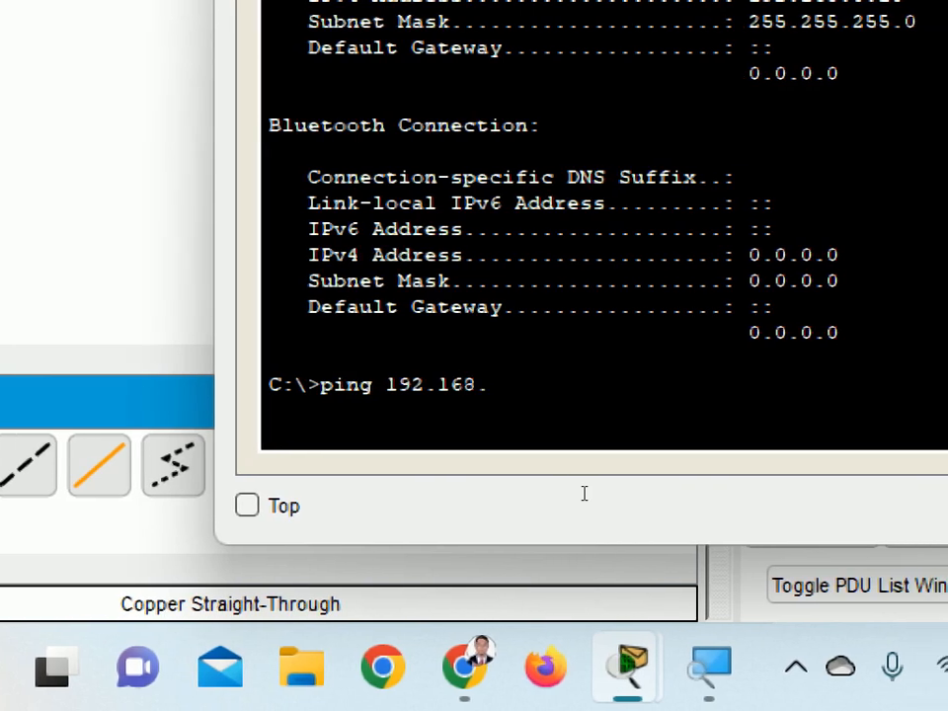
text(1)
key(Return)
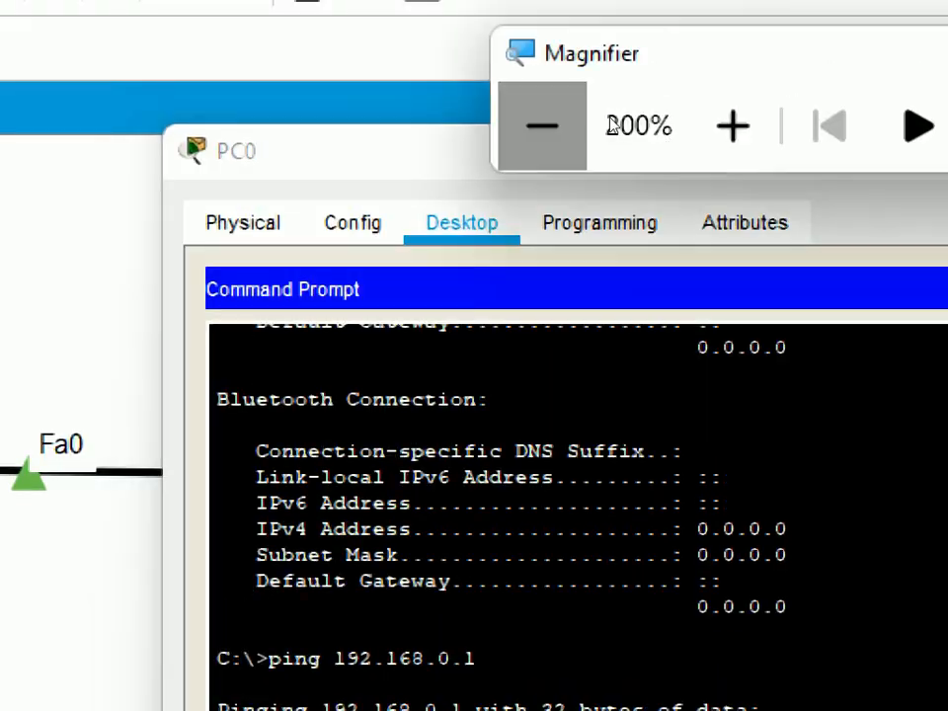
click(541, 126)
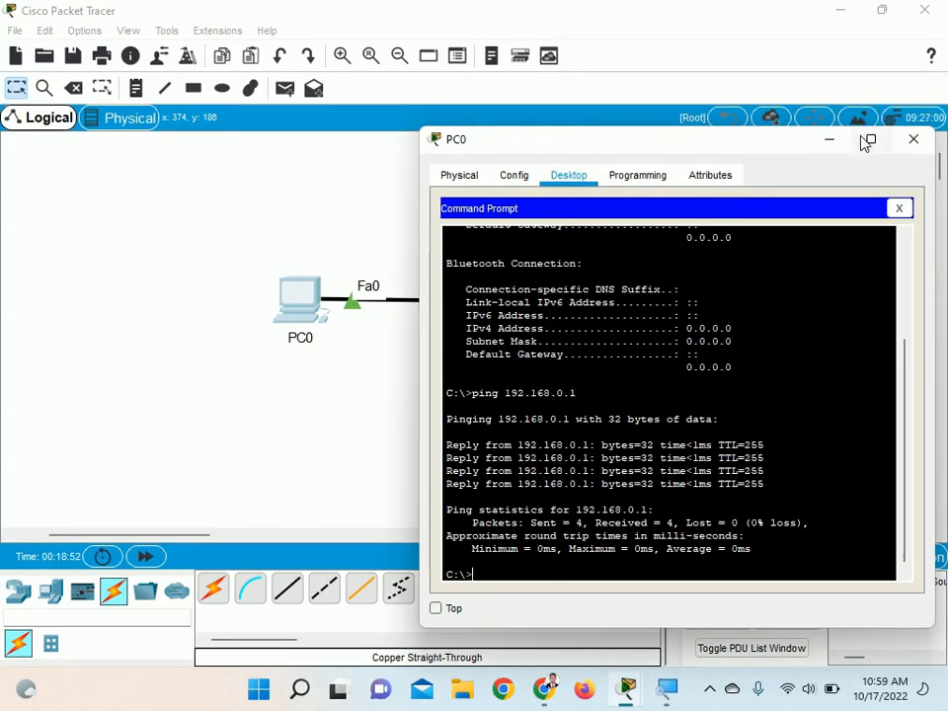
Close PC0's command prompt, widen the PC0 window and enter the address 192.168.0.1 in its Web Browser
click(832, 138)
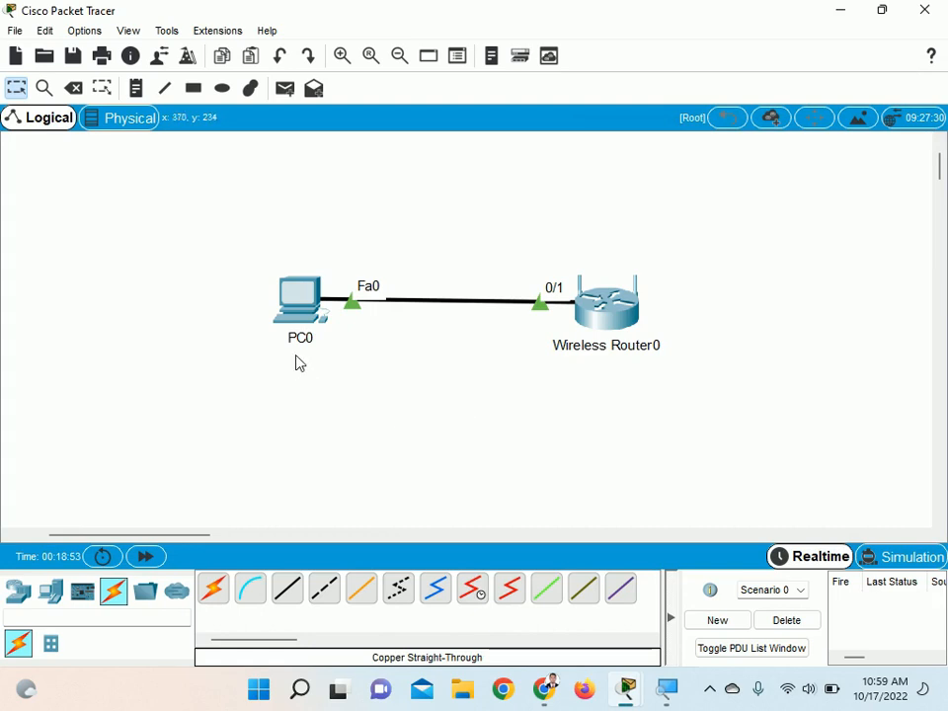
click(302, 308)
drag(580, 155, 283, 99)
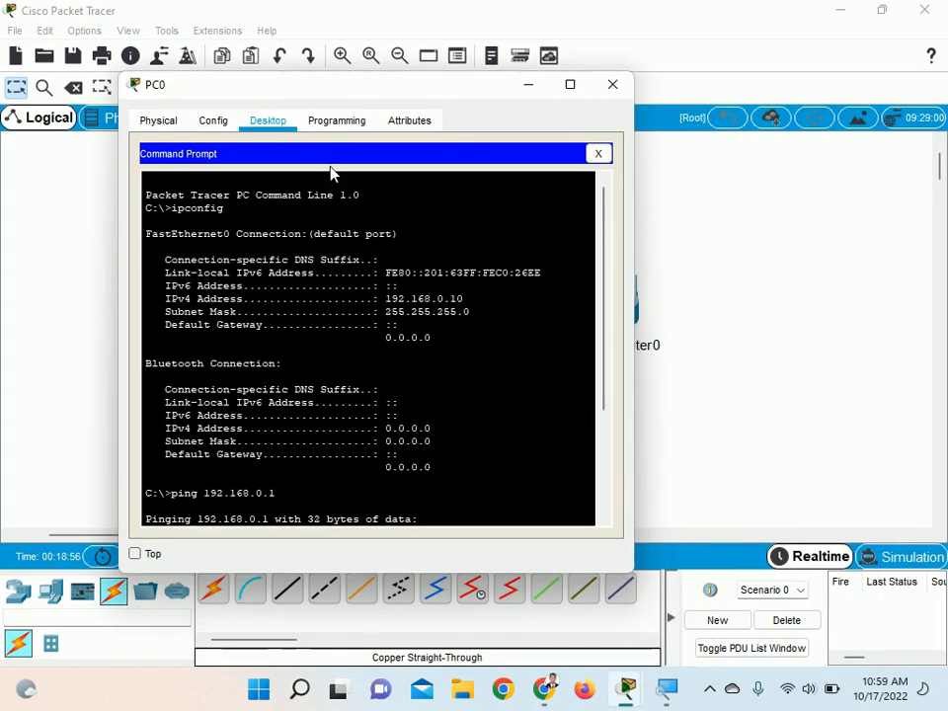
click(599, 153)
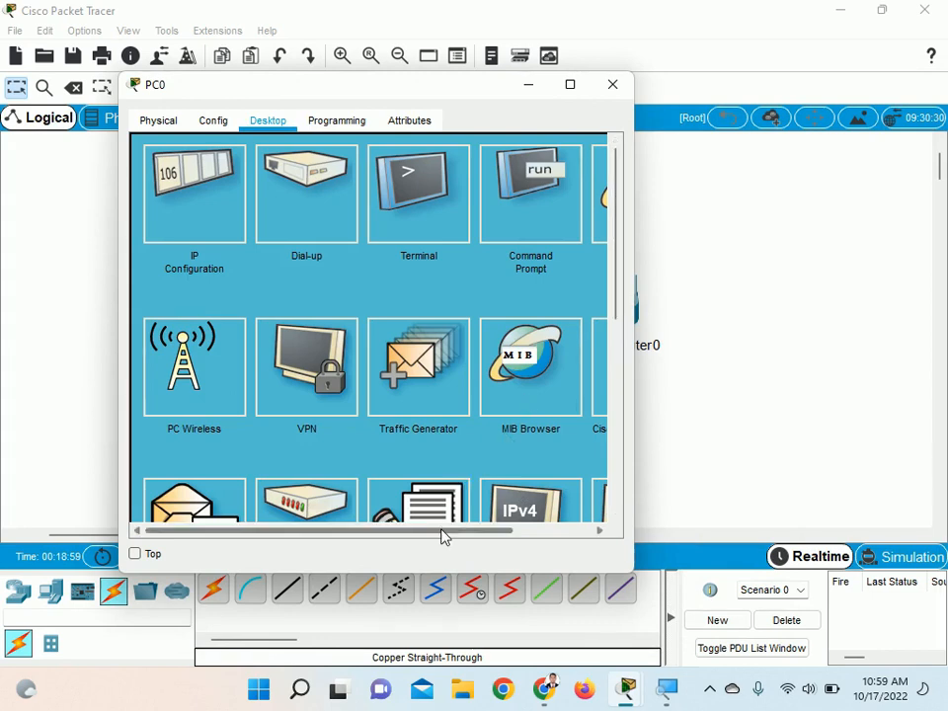
drag(639, 496, 726, 495)
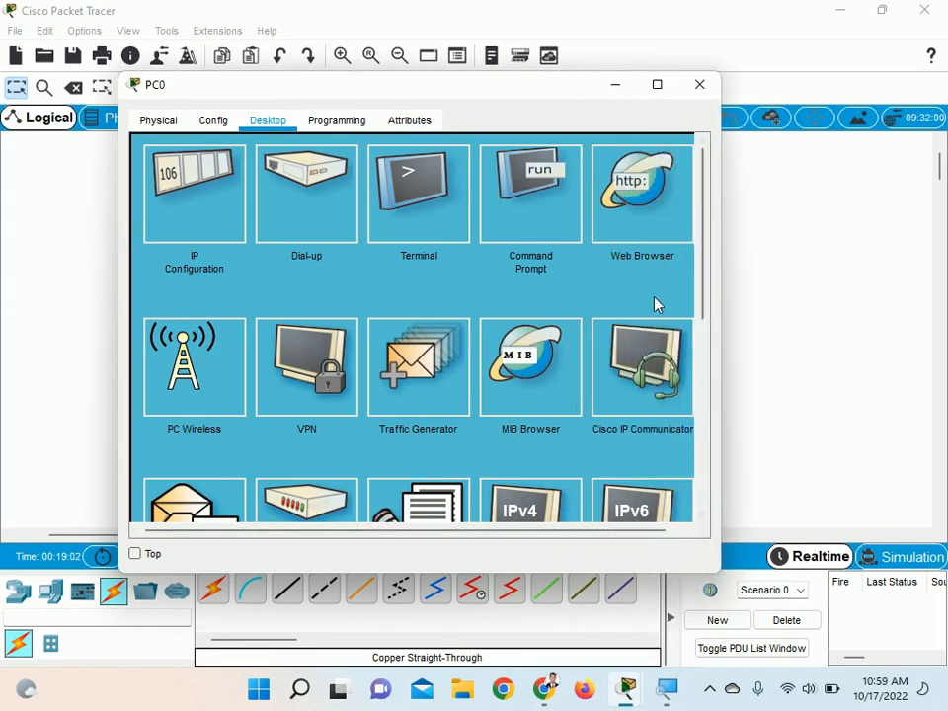
click(658, 213)
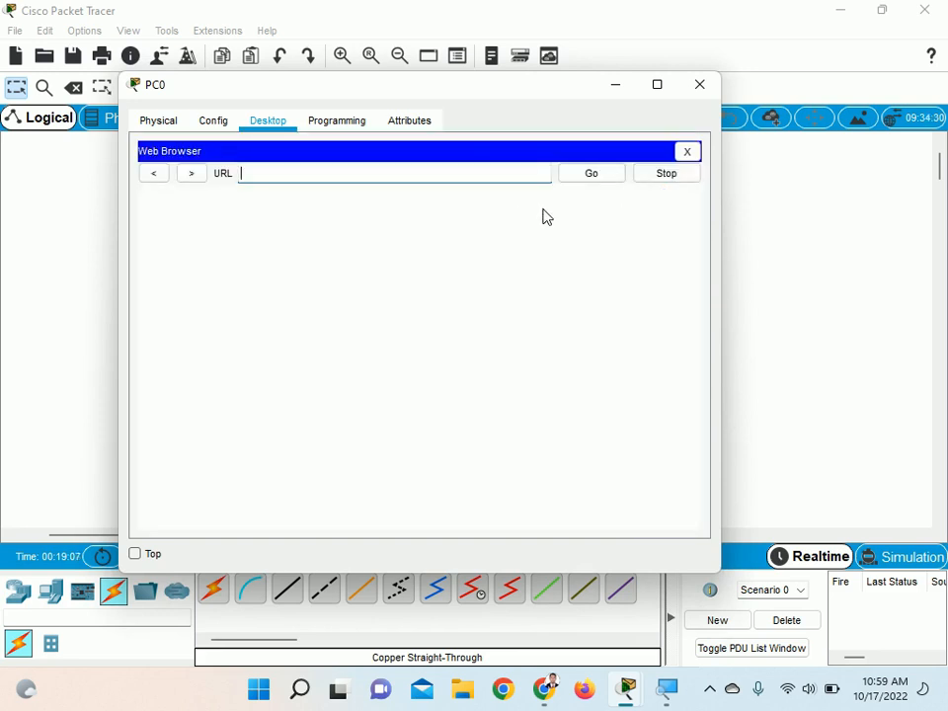
text(192)
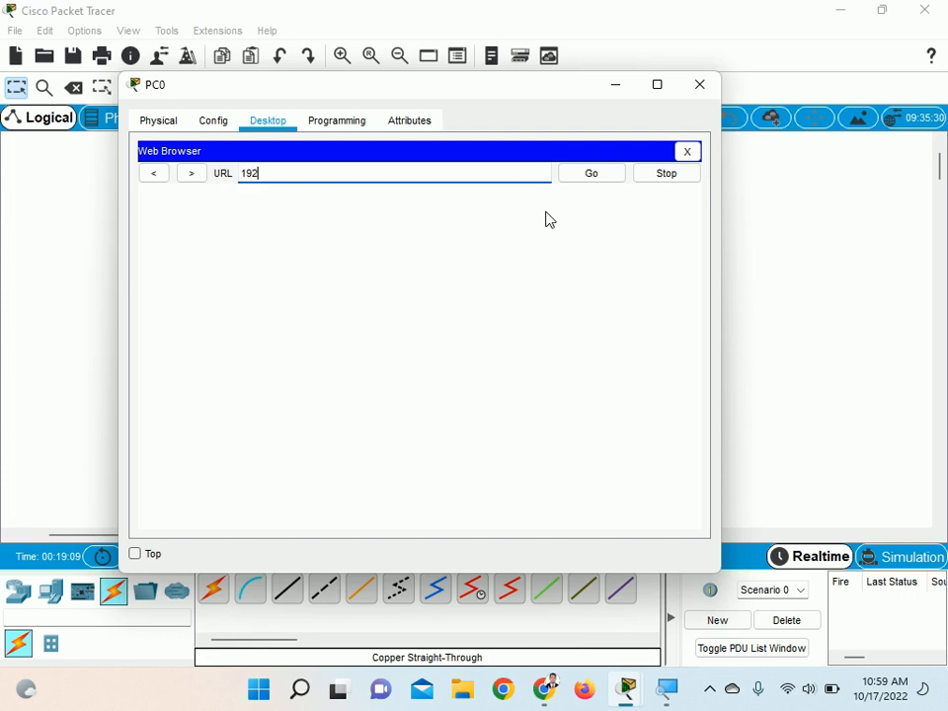
text(.168.0.1)
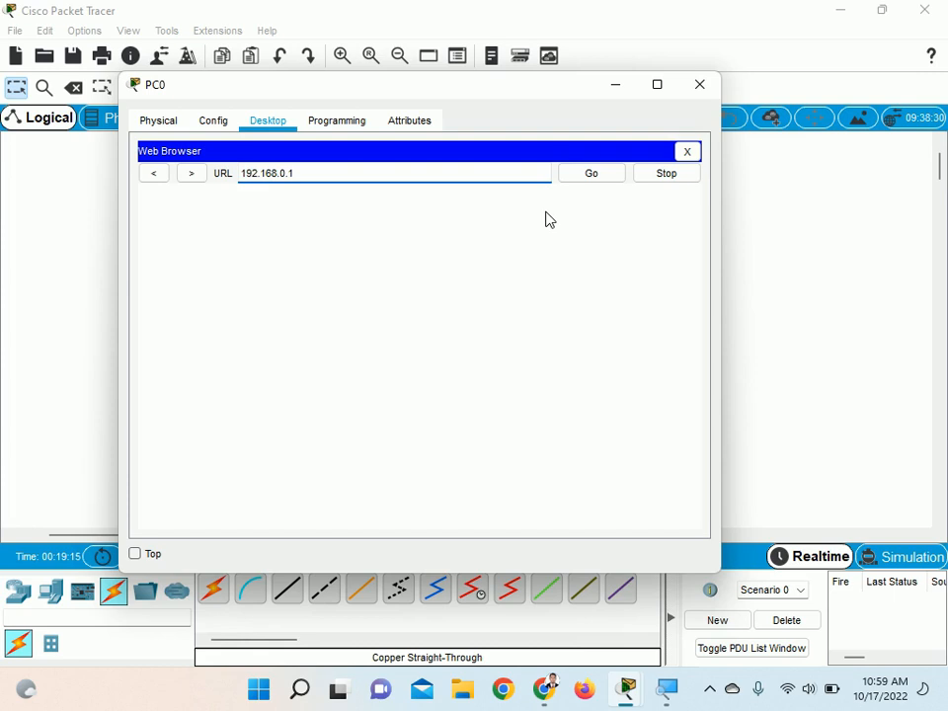
Magnify the browser's URL for inspection, return to 100% and load the router's page
click(668, 691)
click(705, 128)
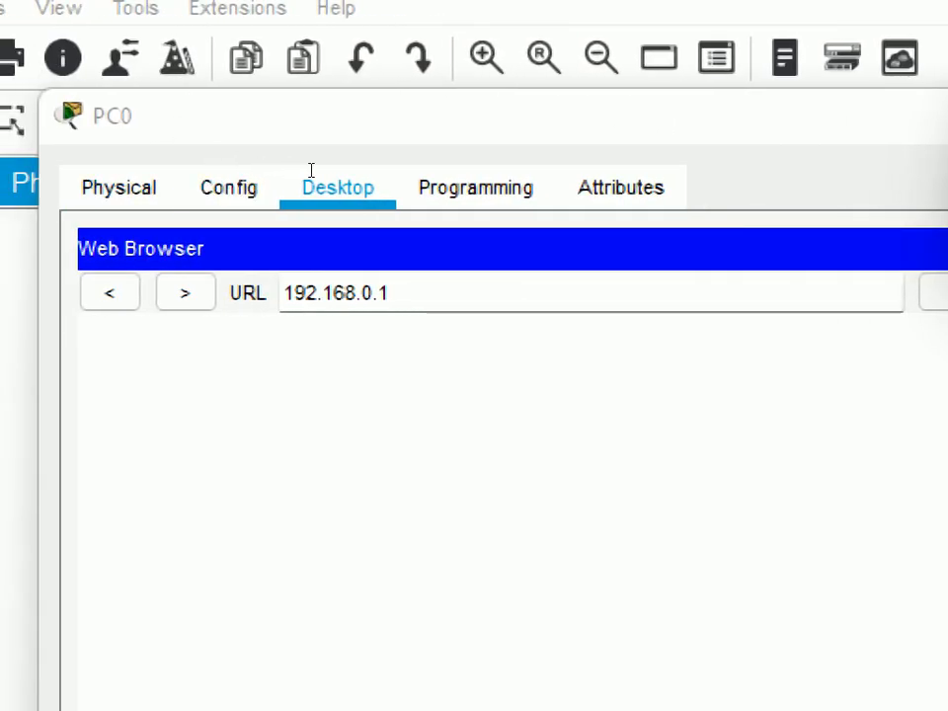
click(311, 170)
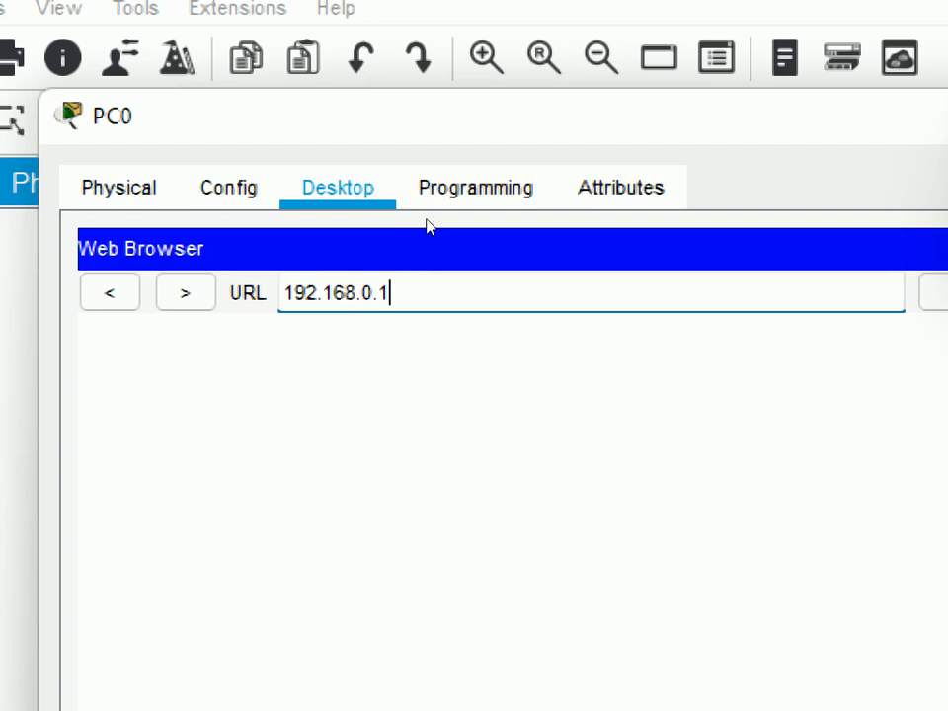
click(623, 129)
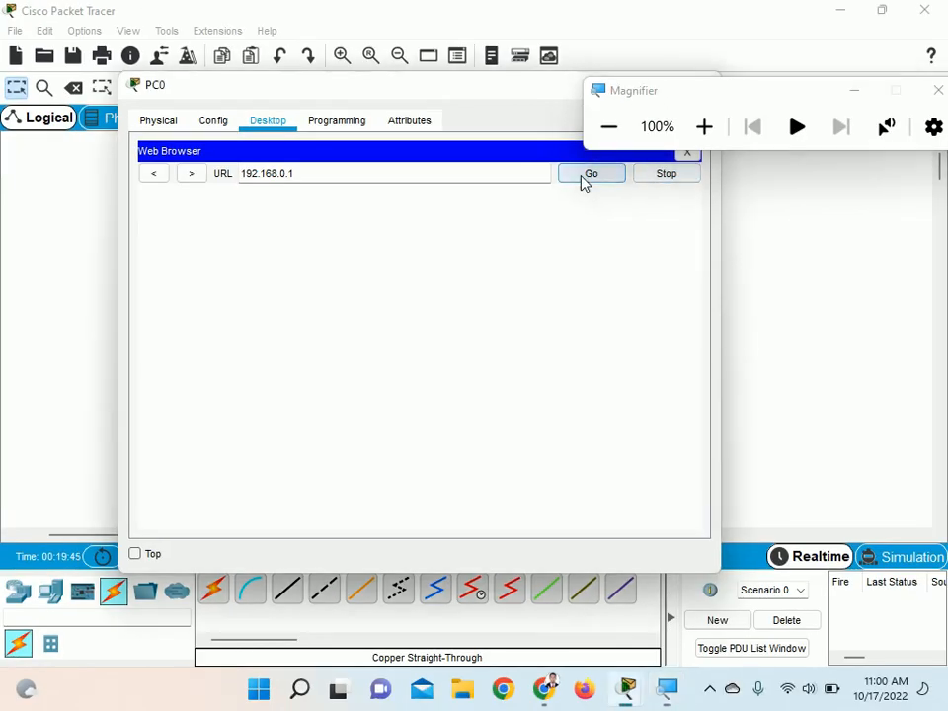
click(589, 174)
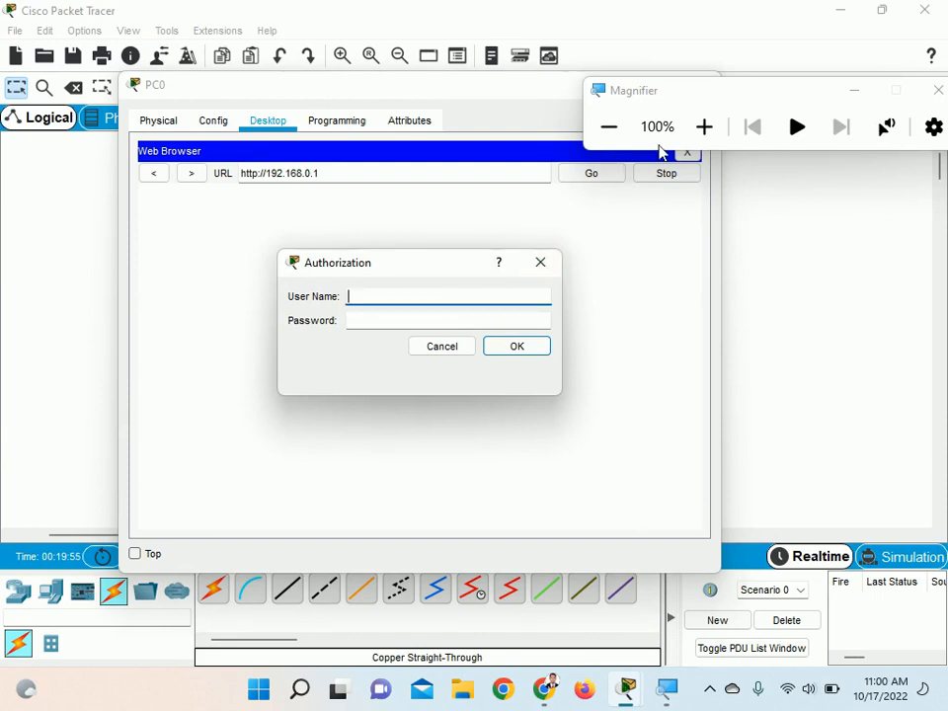
Sign in to the router under 200% magnification with user name admin and the account password, restore 100% and minimize Magnifier
click(704, 126)
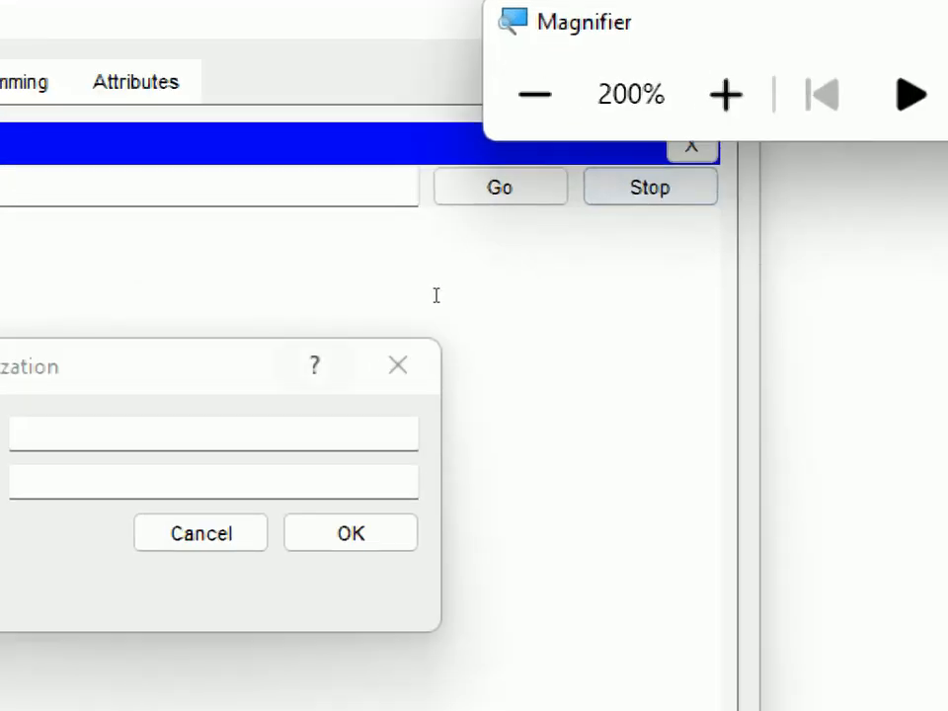
click(380, 297)
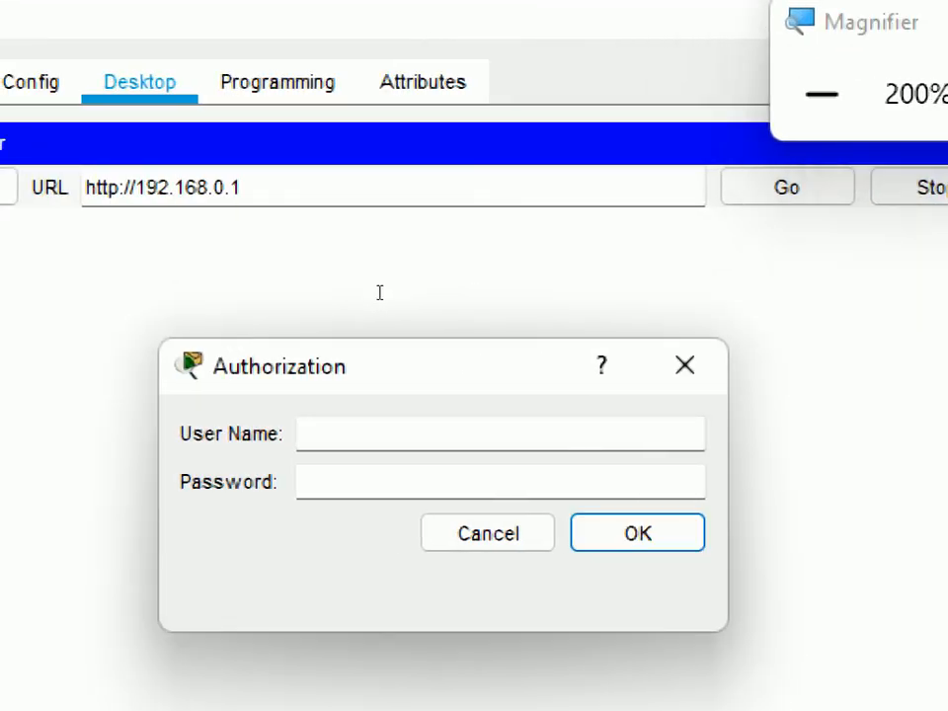
text(admin)
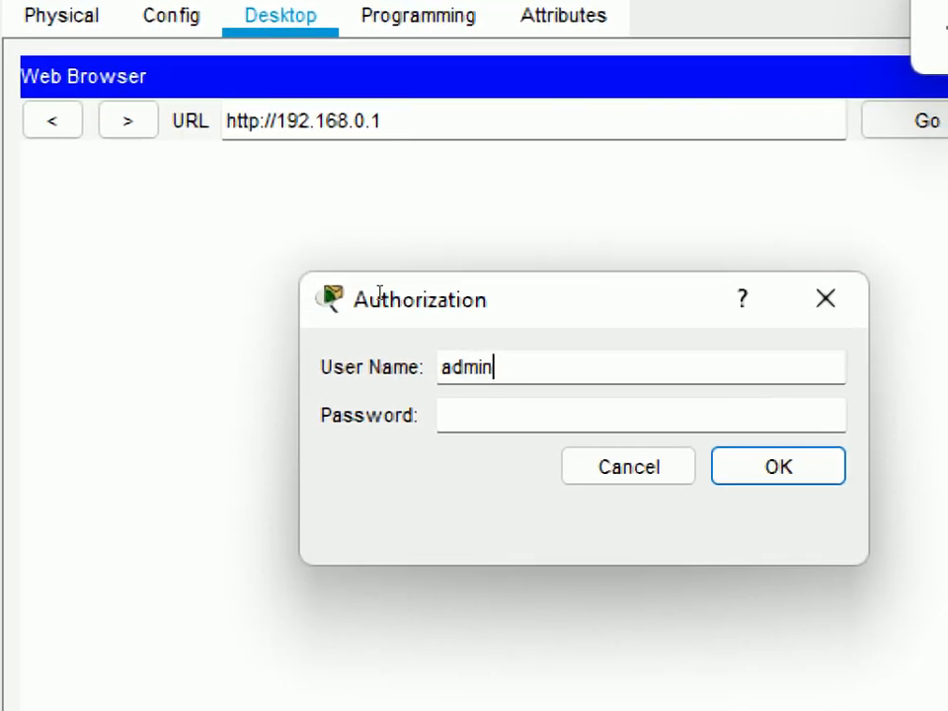
key(Tab)
text(admin)
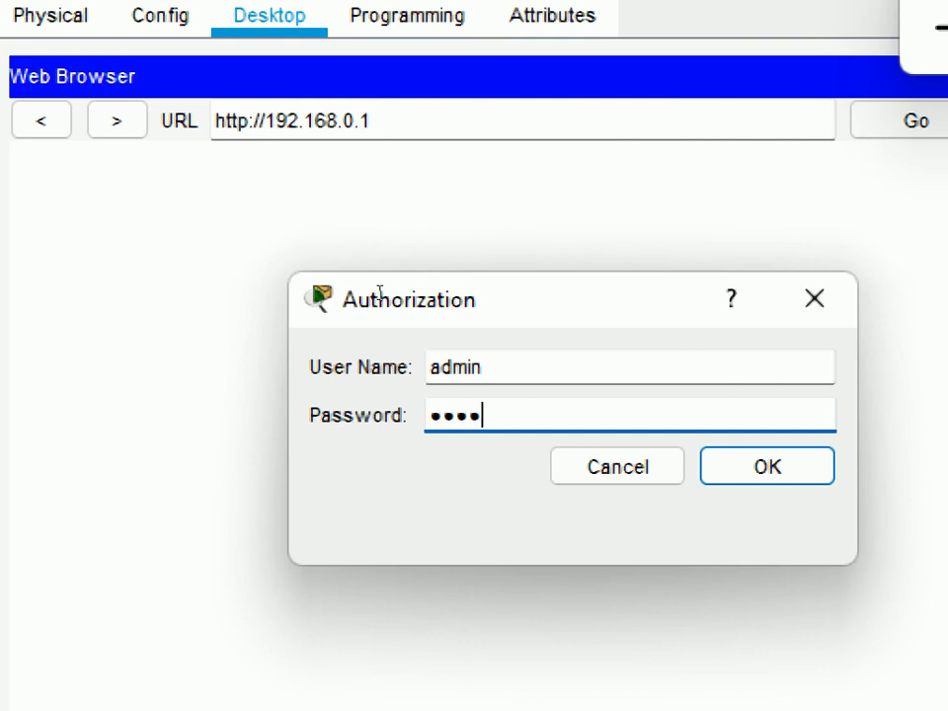
key(Return)
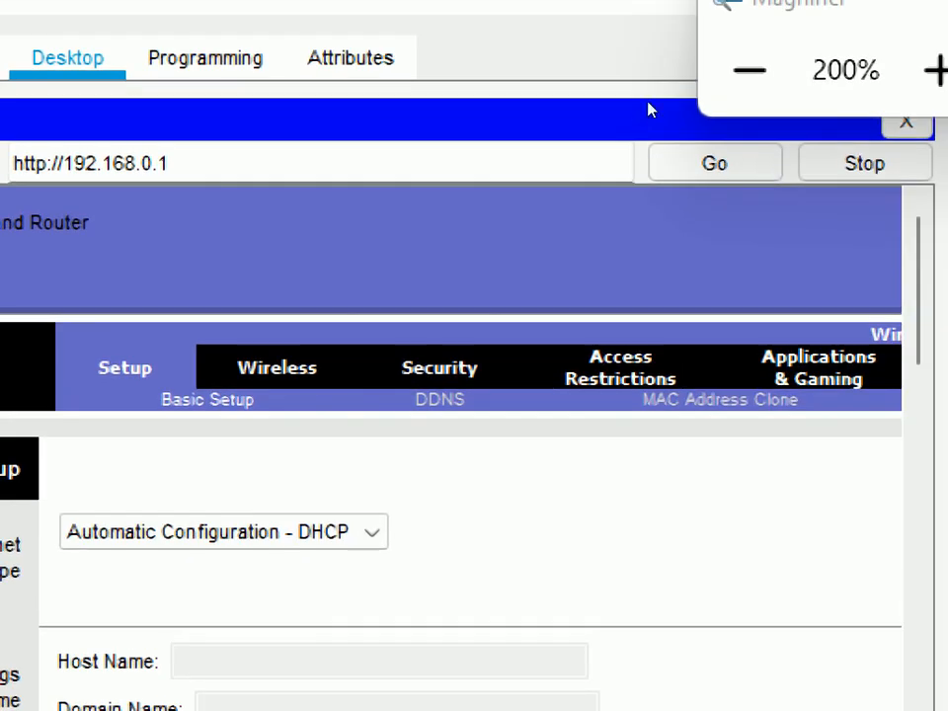
click(622, 131)
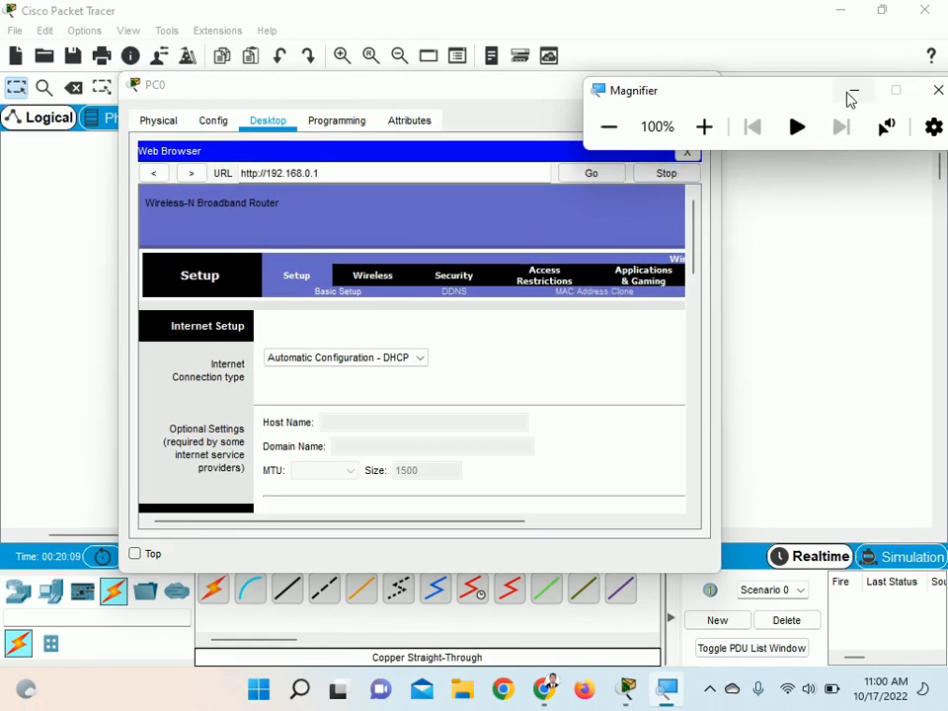
click(854, 90)
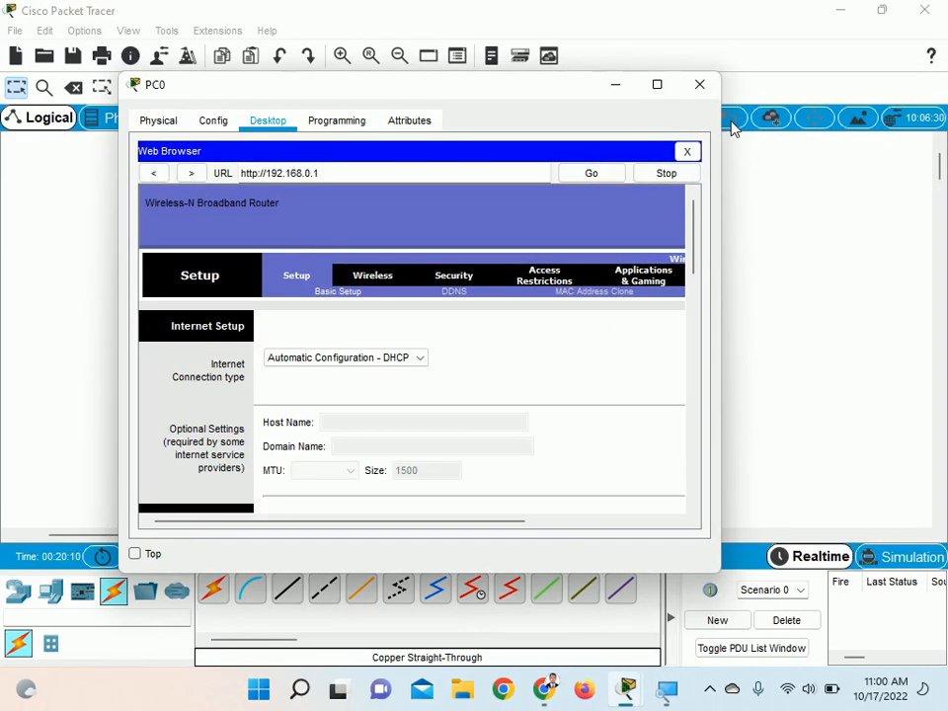
Maximize the PC0 window and look through the router's Basic Setup page, including its DHCP server settings
click(660, 86)
scroll(478, 384, down, 10)
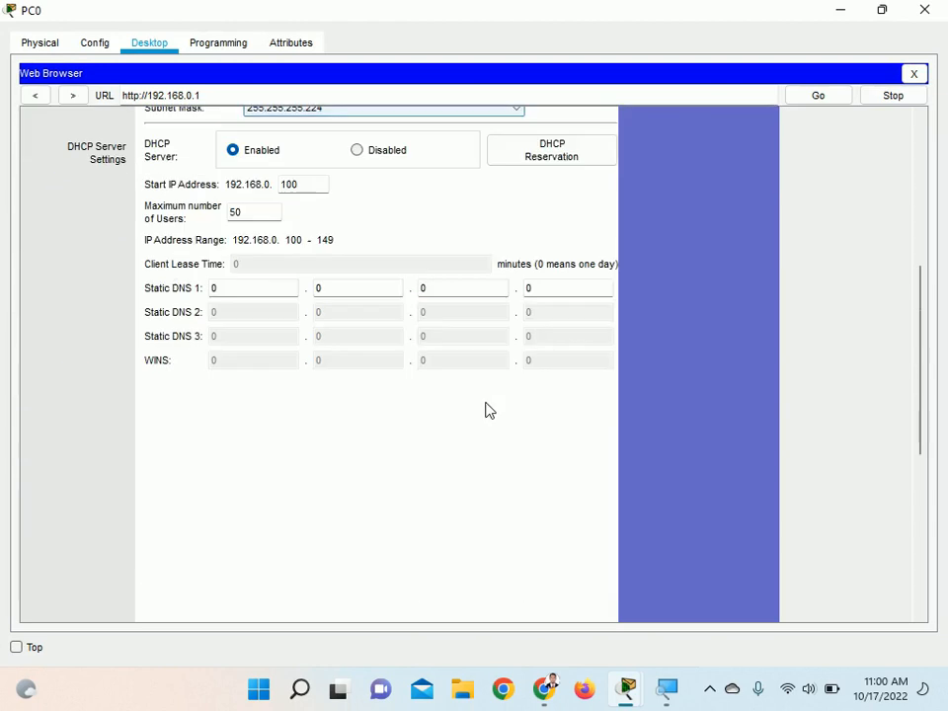
scroll(521, 443, up, 10)
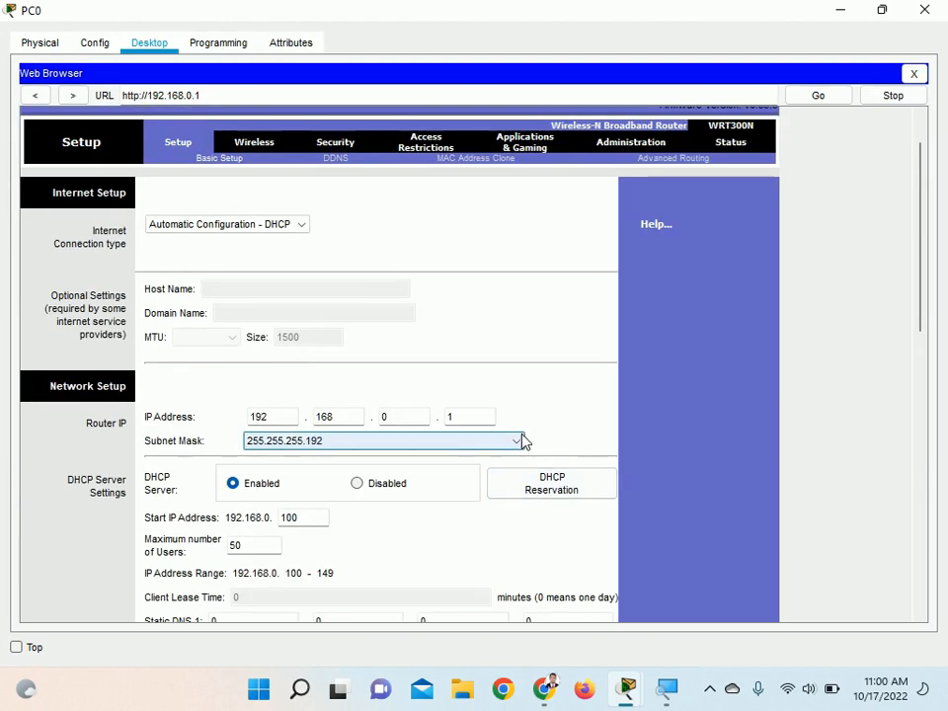
click(710, 689)
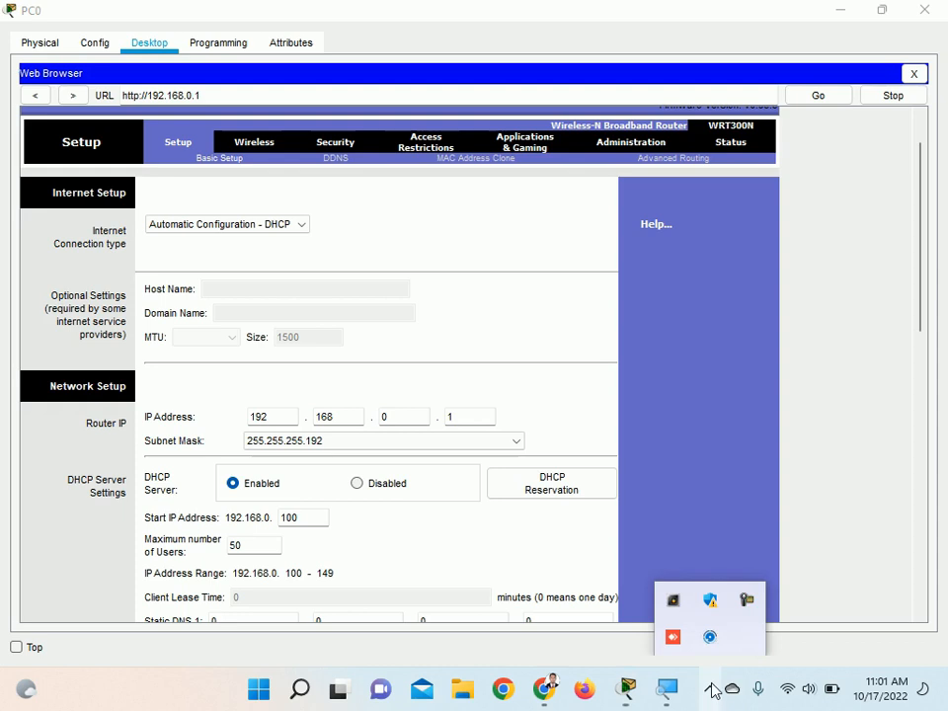
click(756, 605)
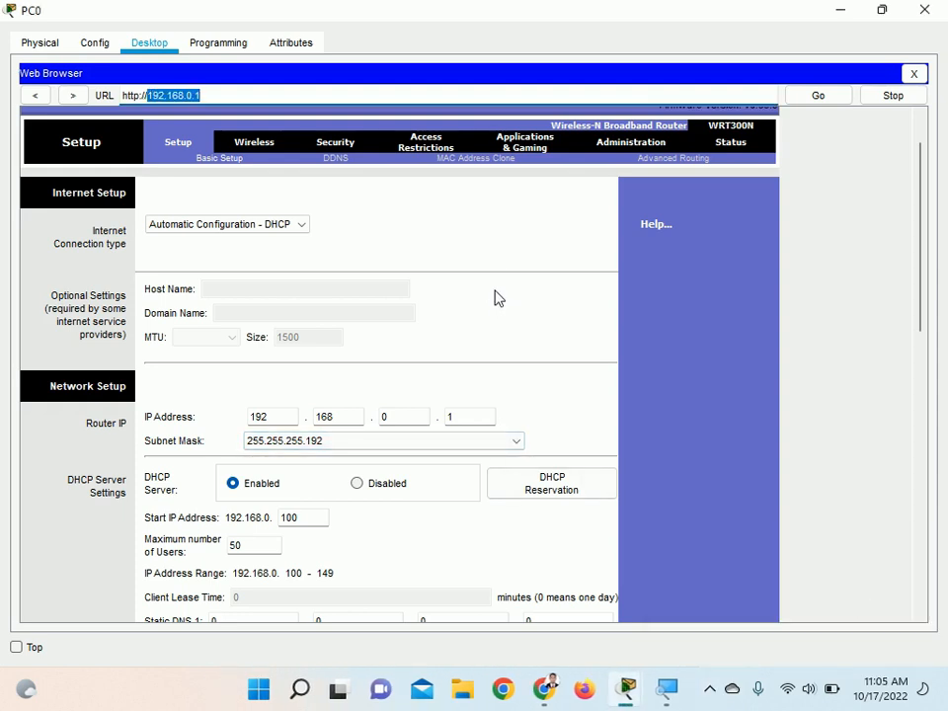
click(473, 243)
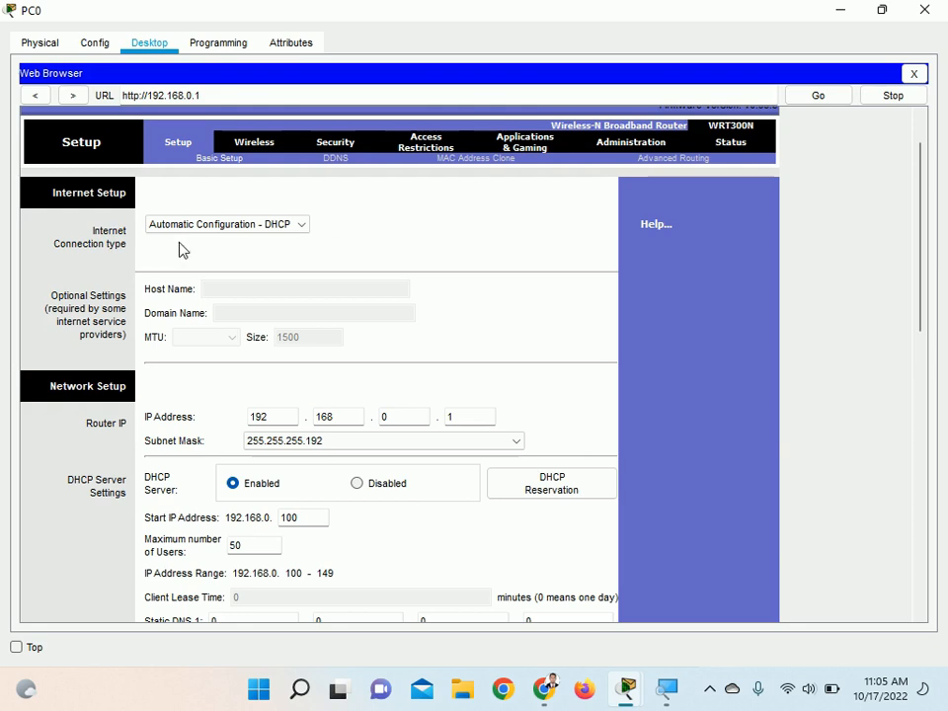
Review the router's internet connection types and set the connection type to Static IP
click(281, 234)
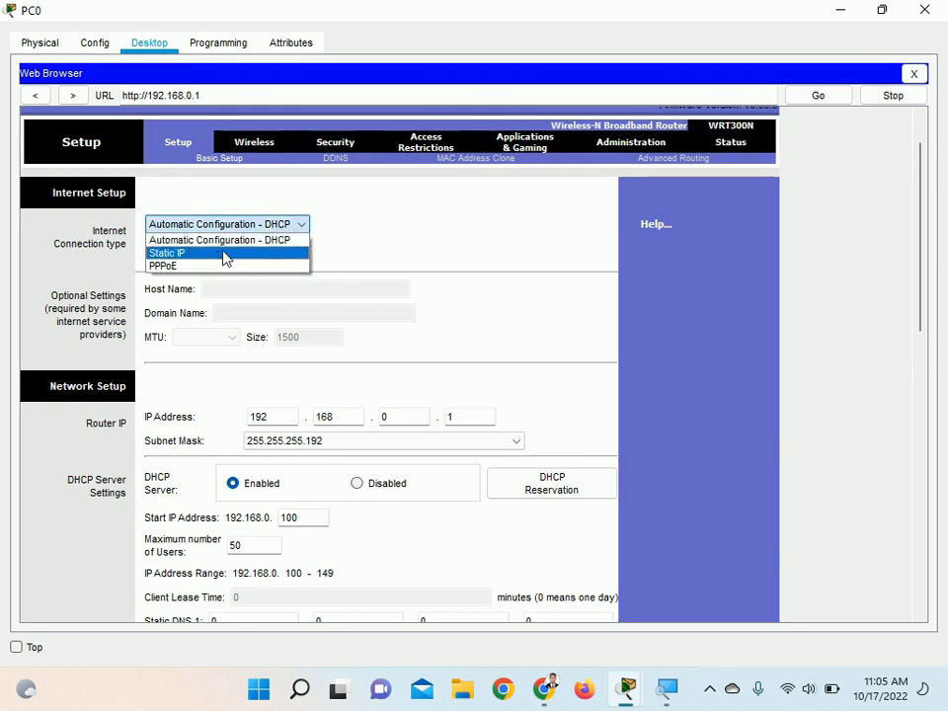
click(301, 240)
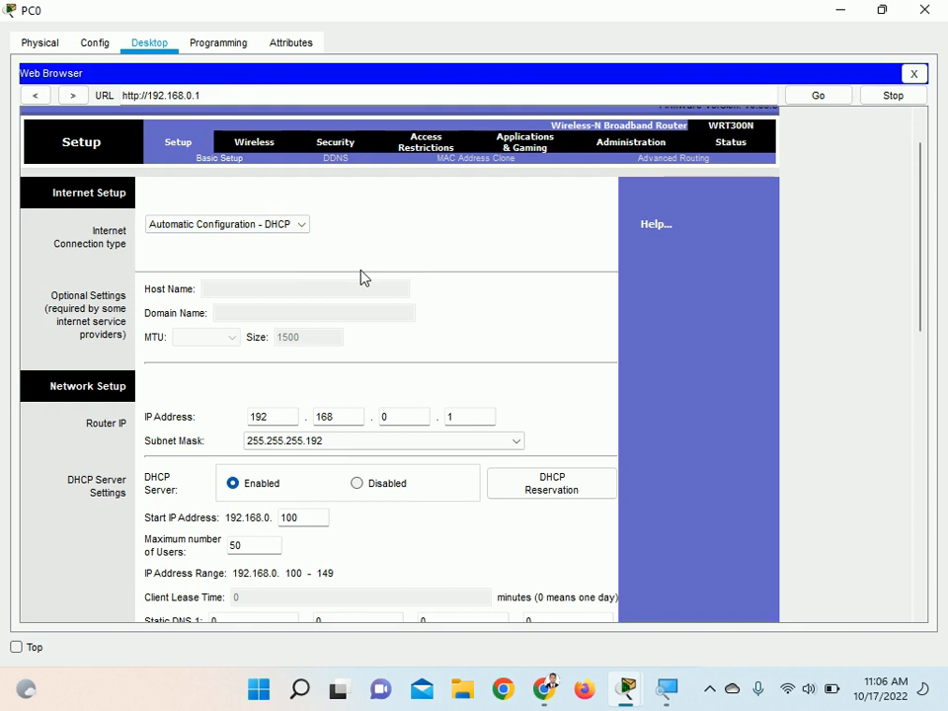
click(258, 225)
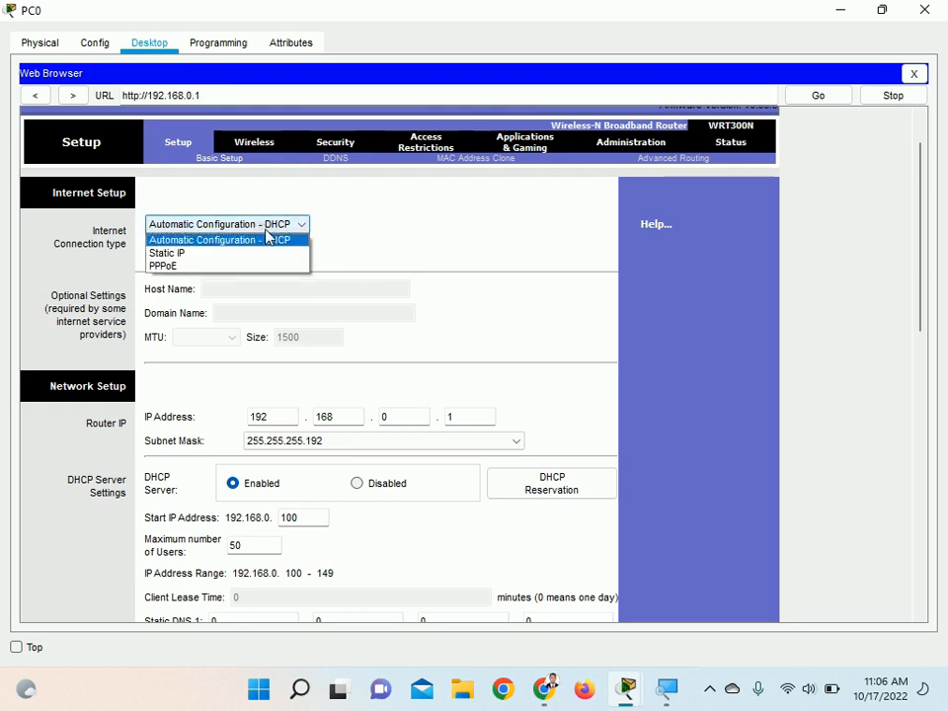
click(234, 260)
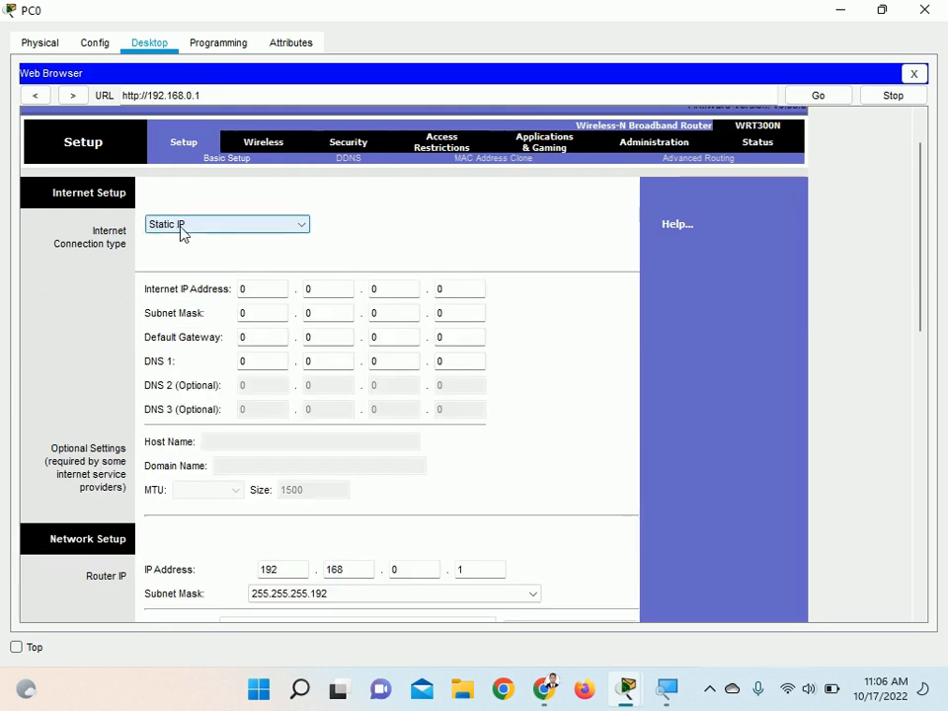
Go through the static Internet IP Address and Default Gateway fields without entering values and dismiss the error dialog
click(279, 289)
click(338, 289)
click(414, 291)
click(438, 293)
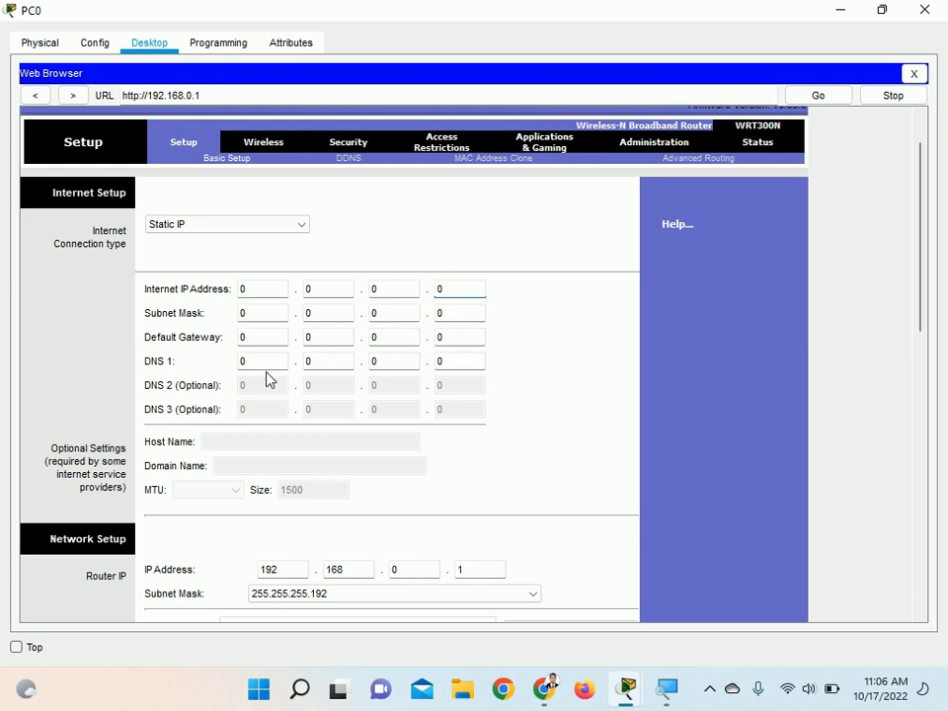
click(265, 340)
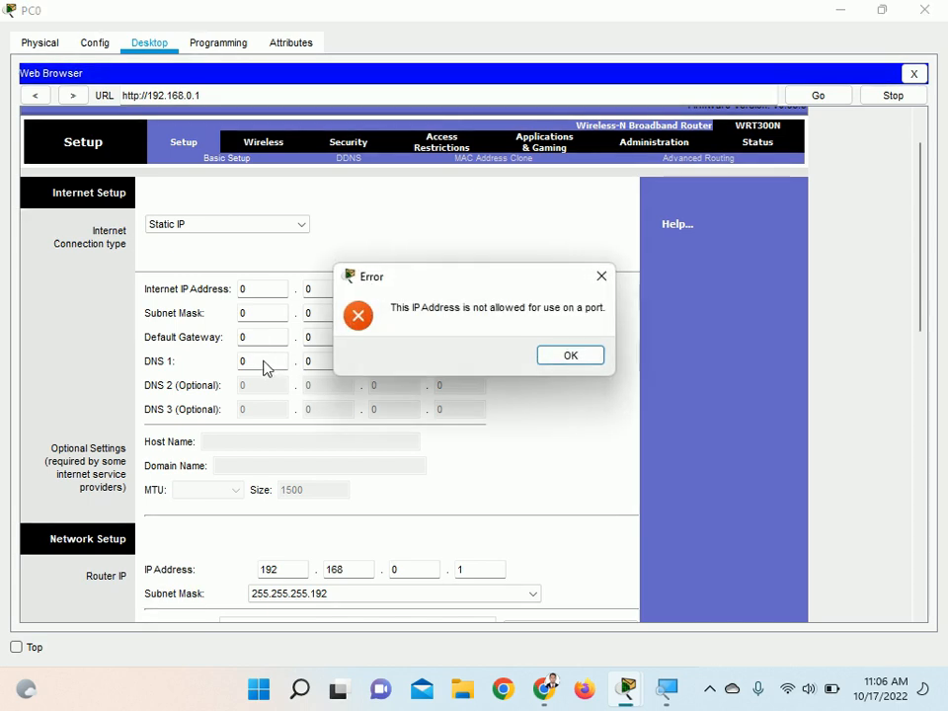
click(558, 358)
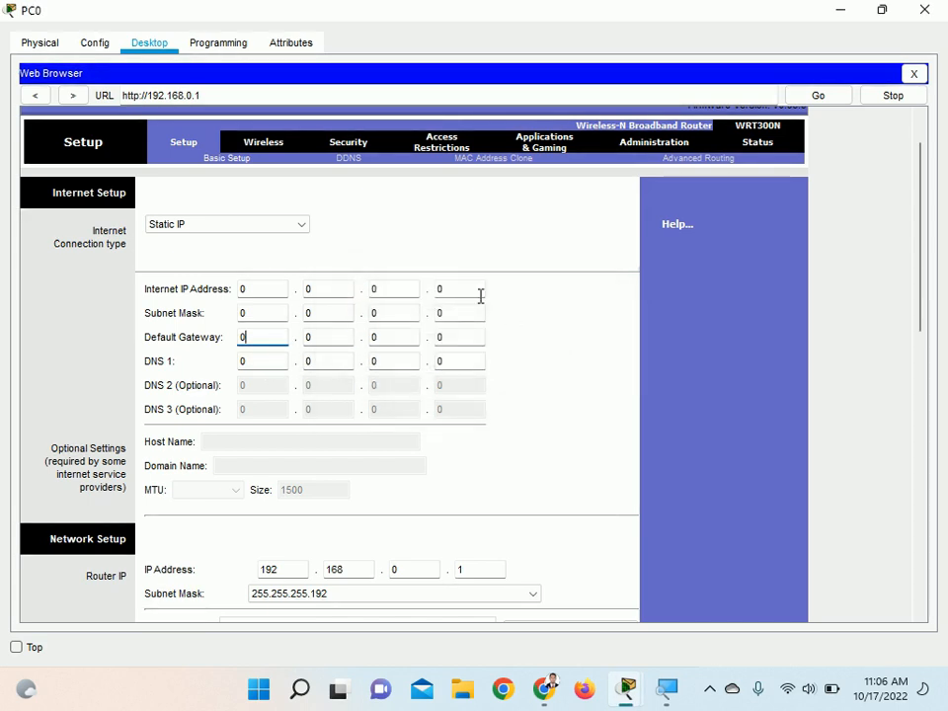
View the PPPoE connection fields and set the internet connection type back to Automatic Configuration - DHCP
click(294, 226)
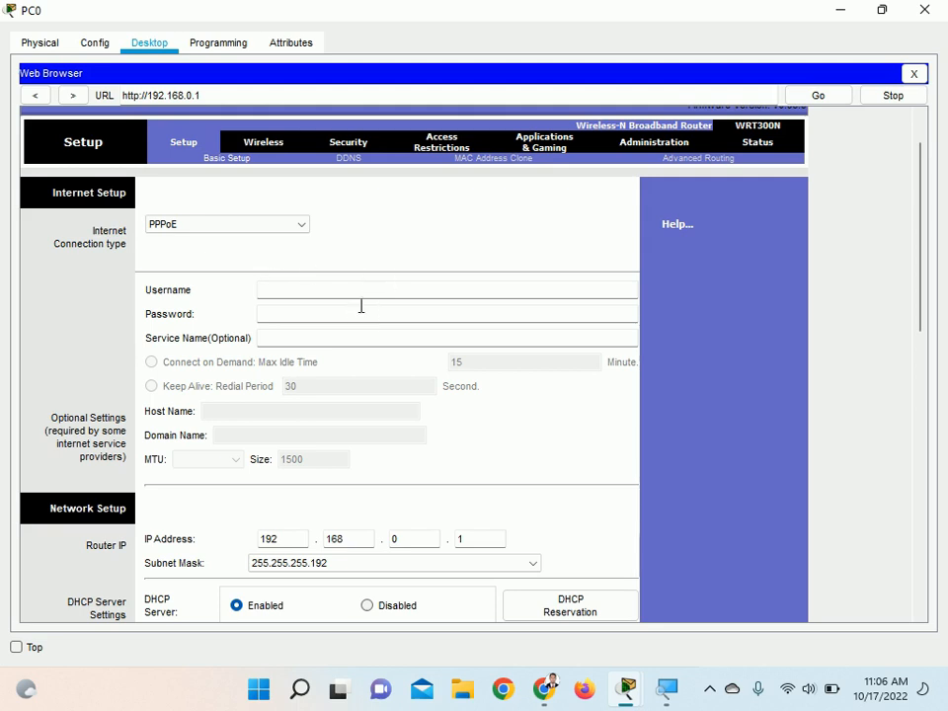
click(303, 224)
click(241, 246)
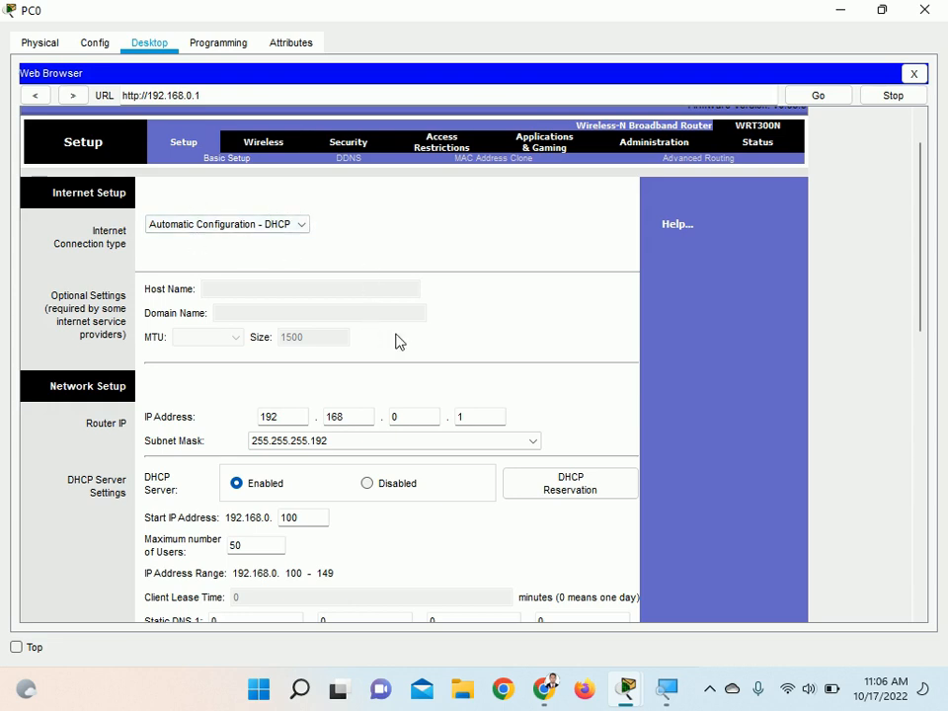
Go through the router's IP address octets in Network Setup and set its subnet mask to 255.255.255.0
scroll(400, 342, down, 3)
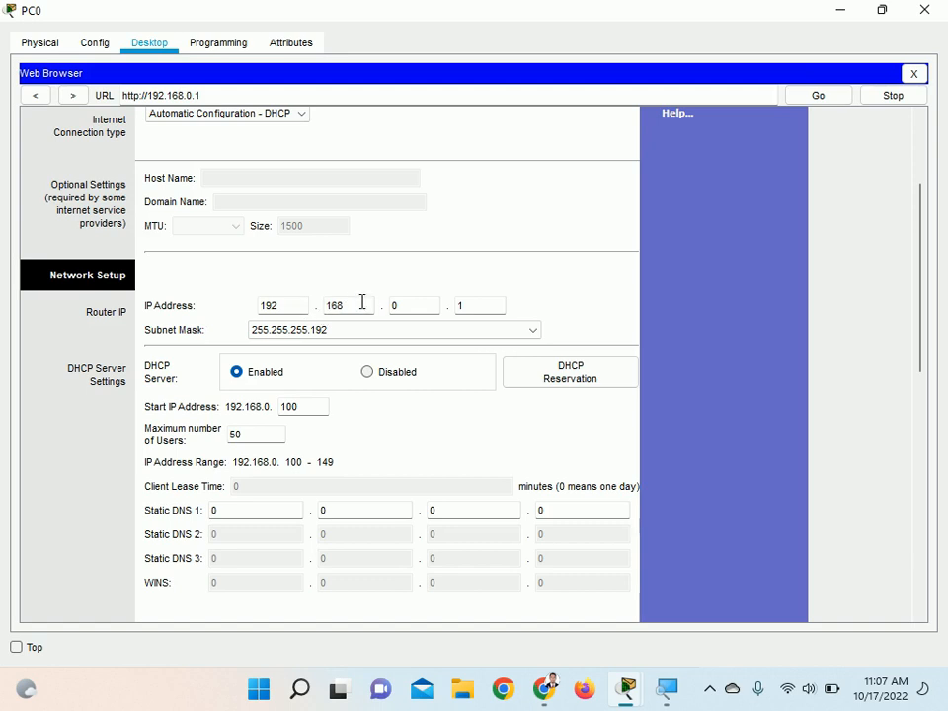
click(297, 305)
click(352, 307)
click(419, 307)
click(491, 308)
click(358, 307)
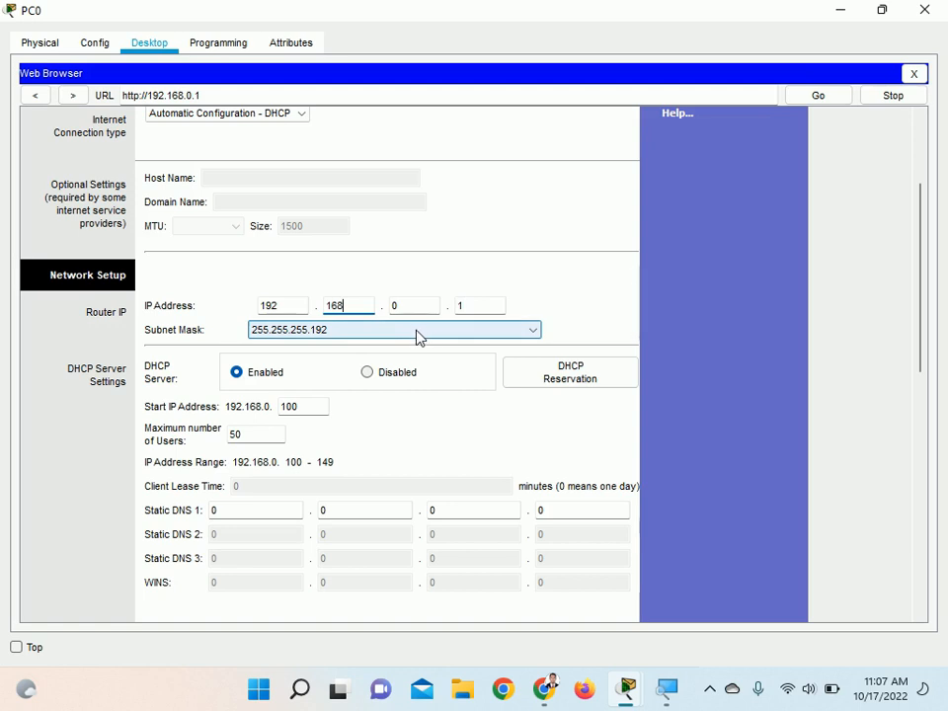
click(443, 340)
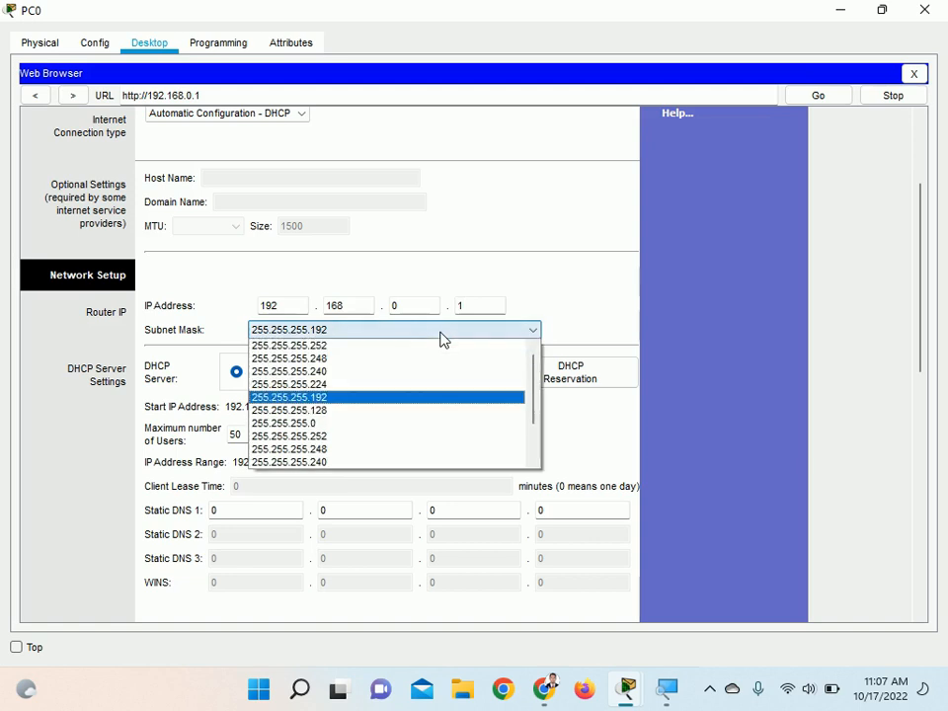
click(355, 425)
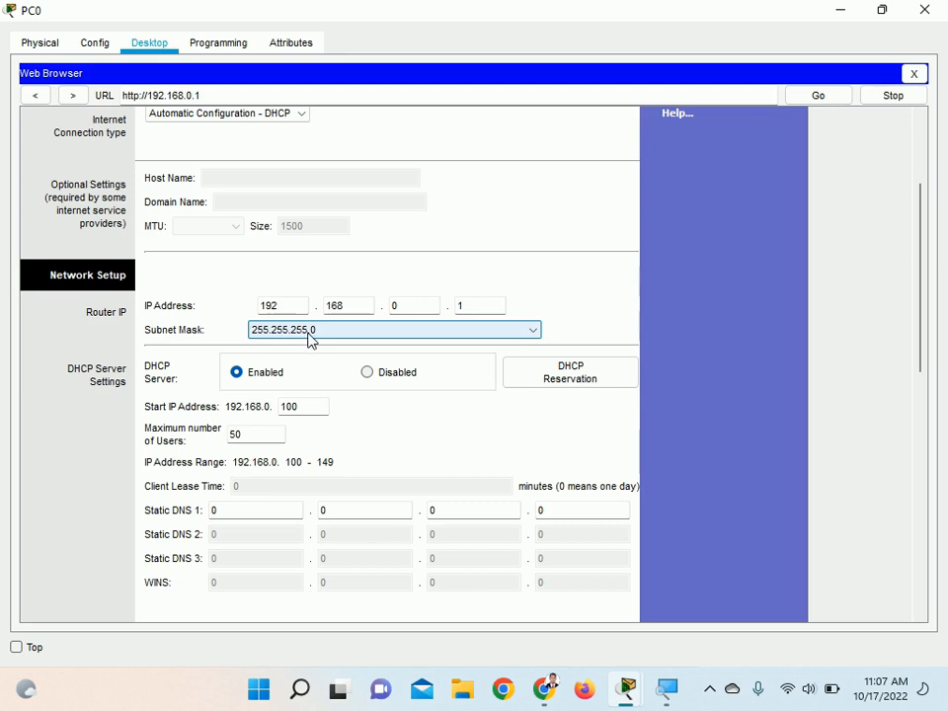
Change the router's IP address to 192.168.100.1 and save the settings
click(393, 307)
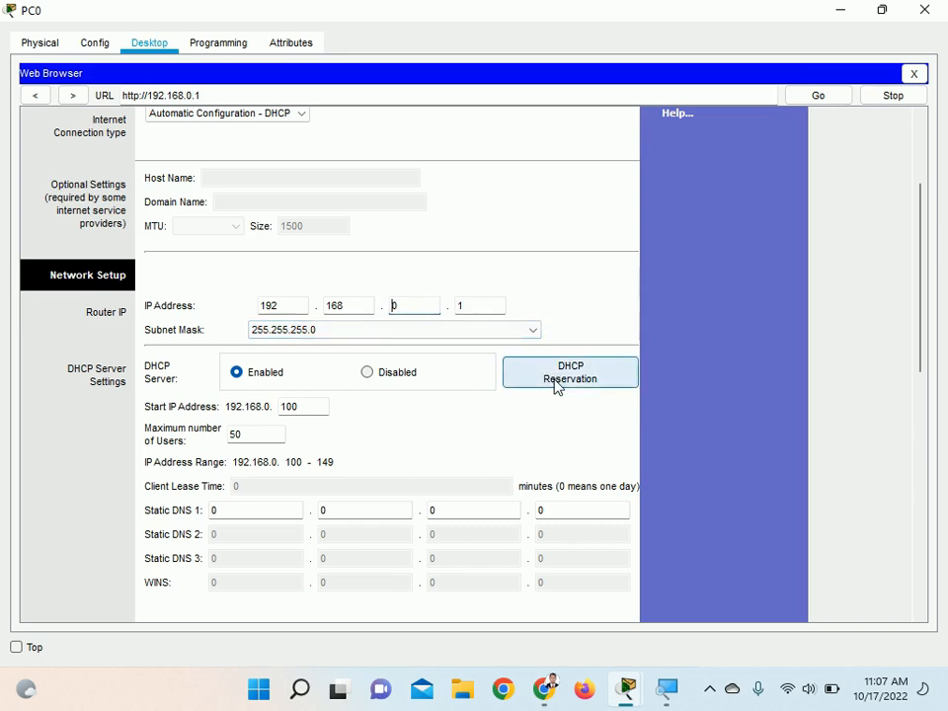
text(100)
click(429, 328)
drag(925, 339, 936, 584)
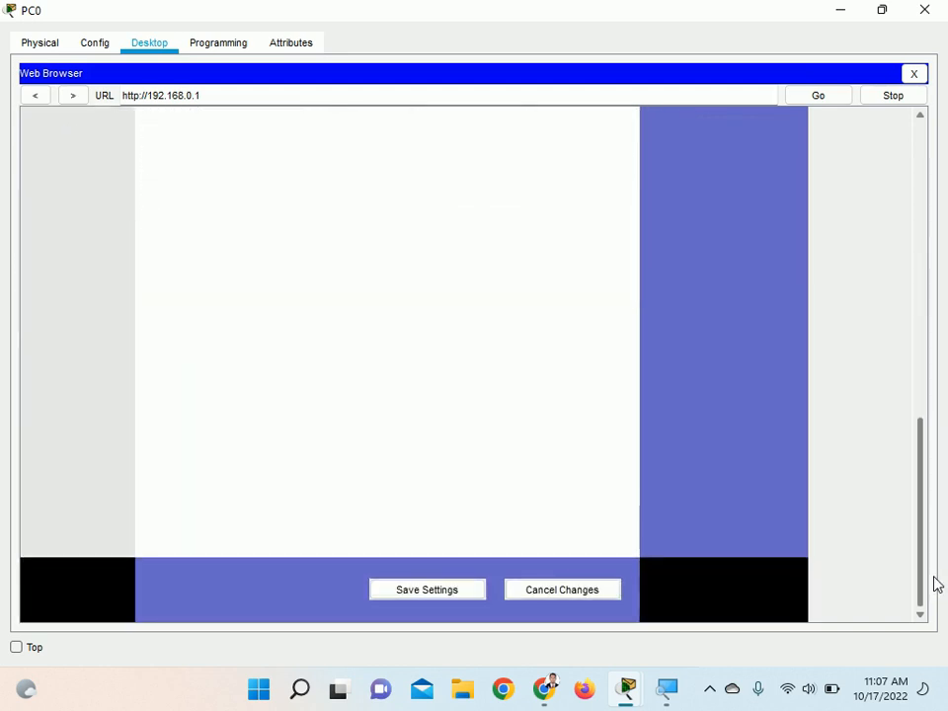
click(447, 592)
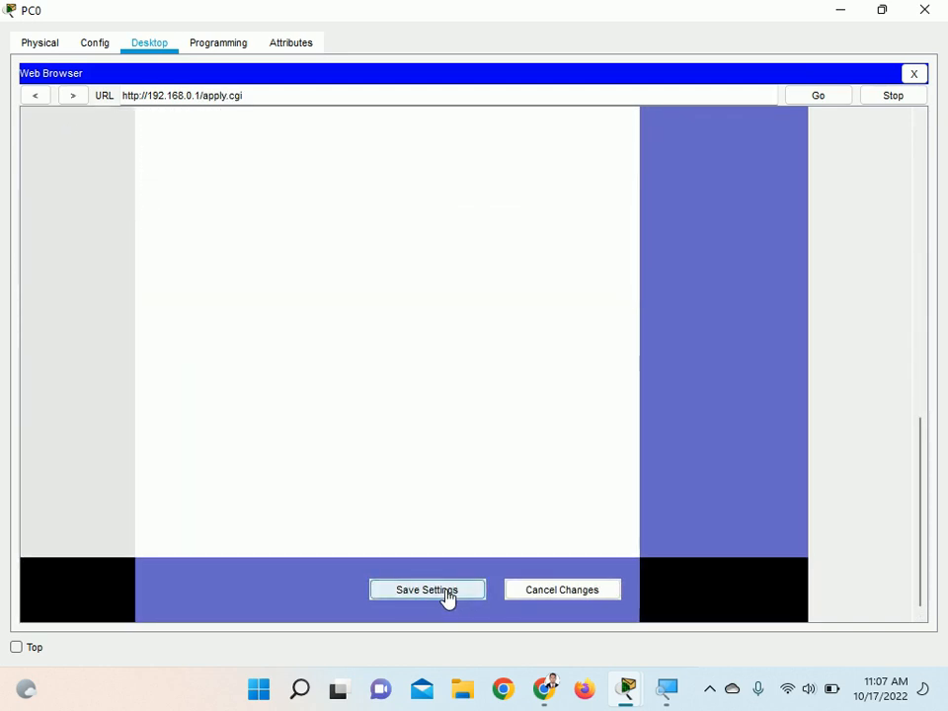
drag(923, 487, 917, 282)
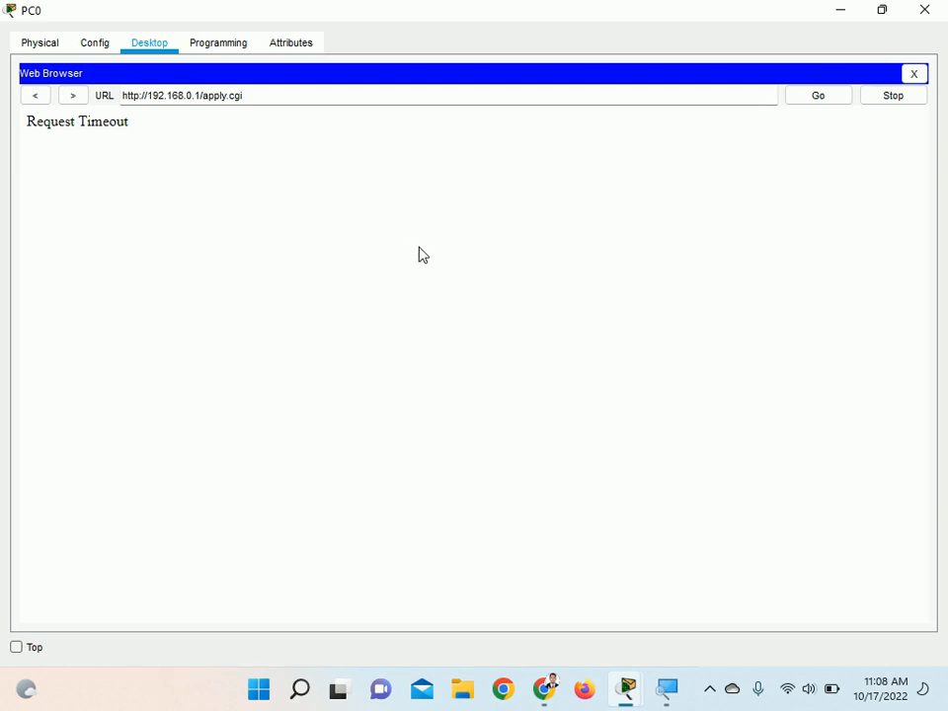
drag(28, 124, 129, 128)
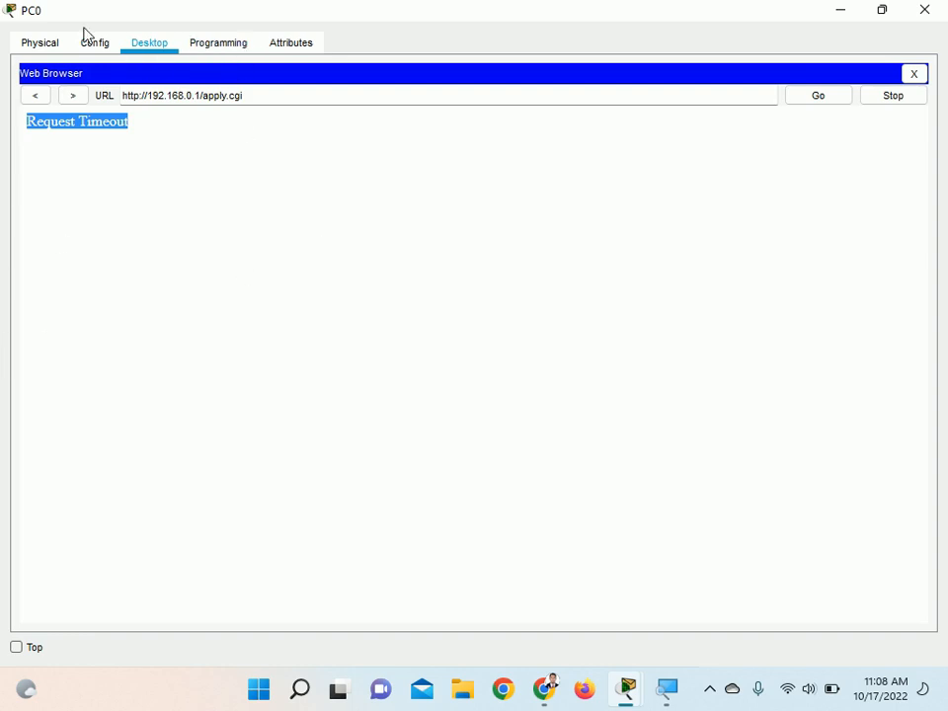
click(199, 95)
drag(122, 95, 201, 95)
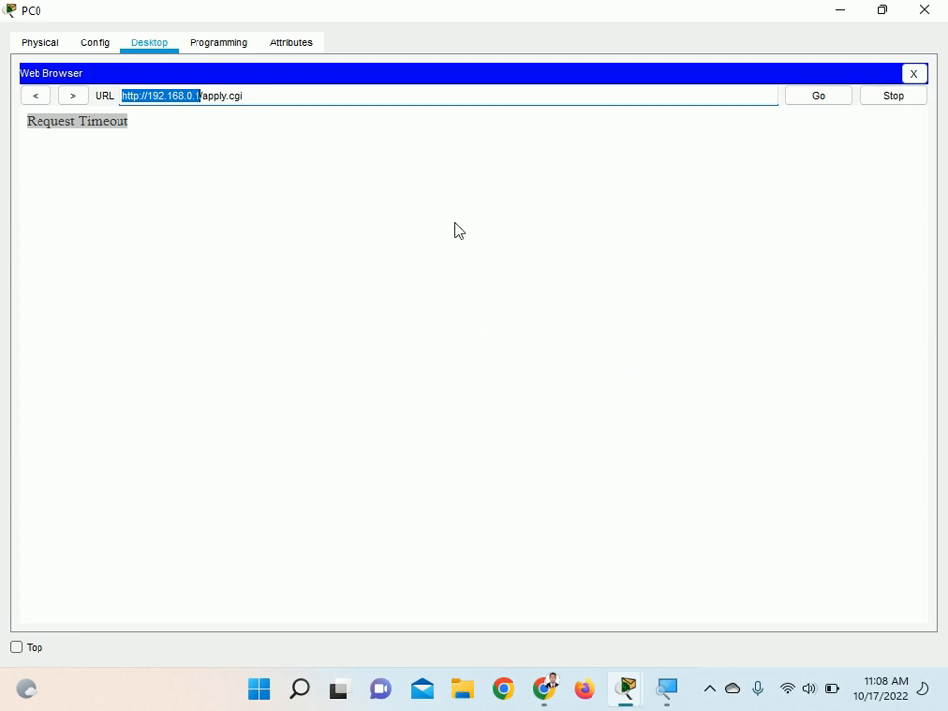
Close the PC's web browser and set the PC's static IPv4 address to 192.168.100.10 in IP Configuration
click(913, 74)
click(125, 129)
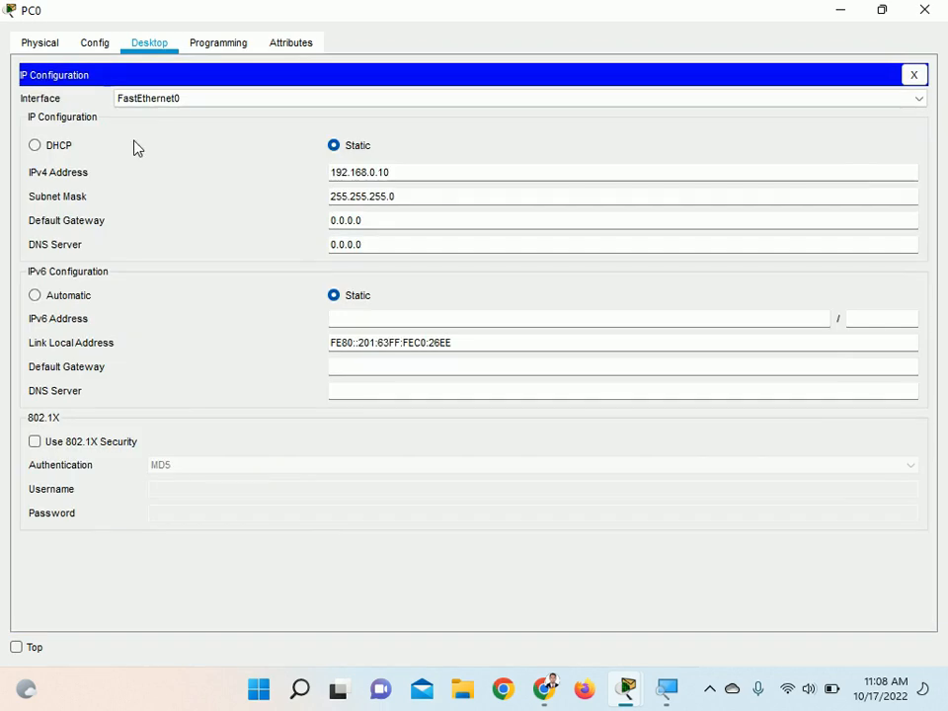
click(372, 172)
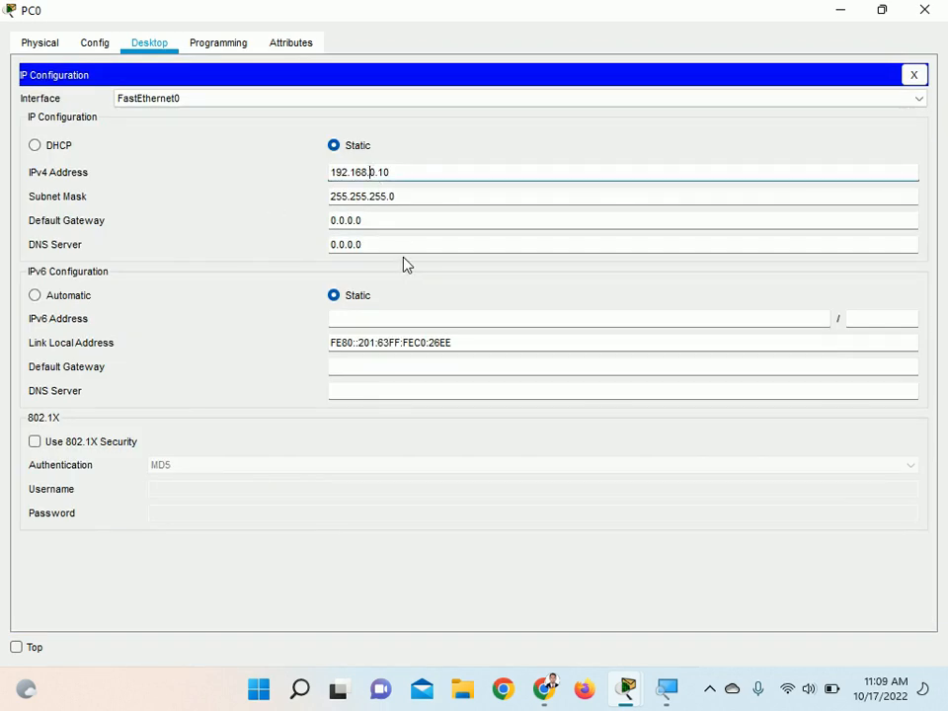
text(10)
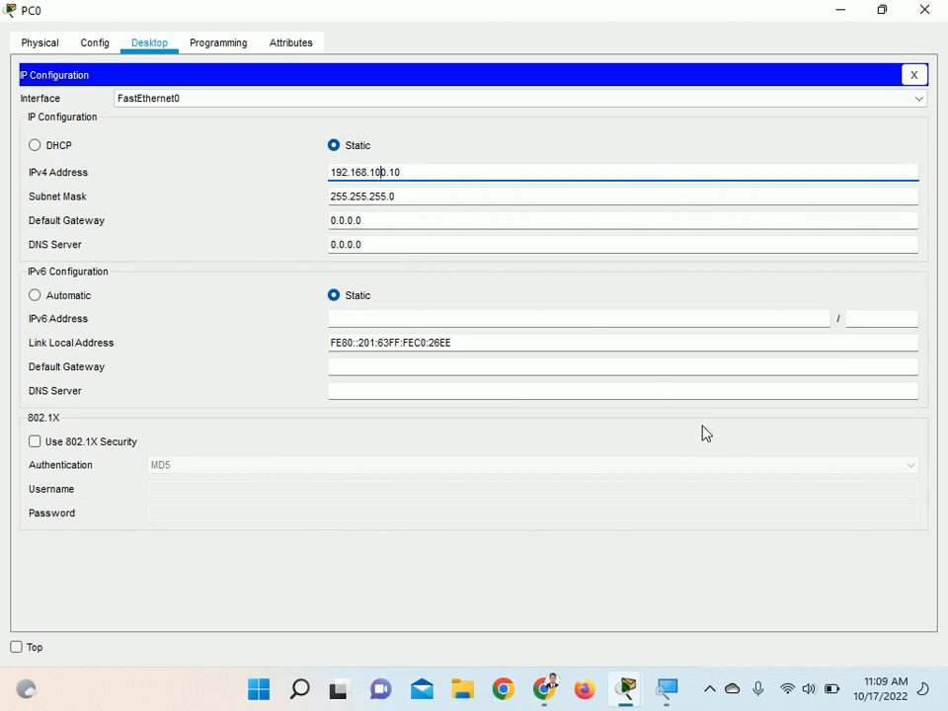
Magnify the screen to check the PC's IPv4 address and restore the magnification to 100%
click(668, 691)
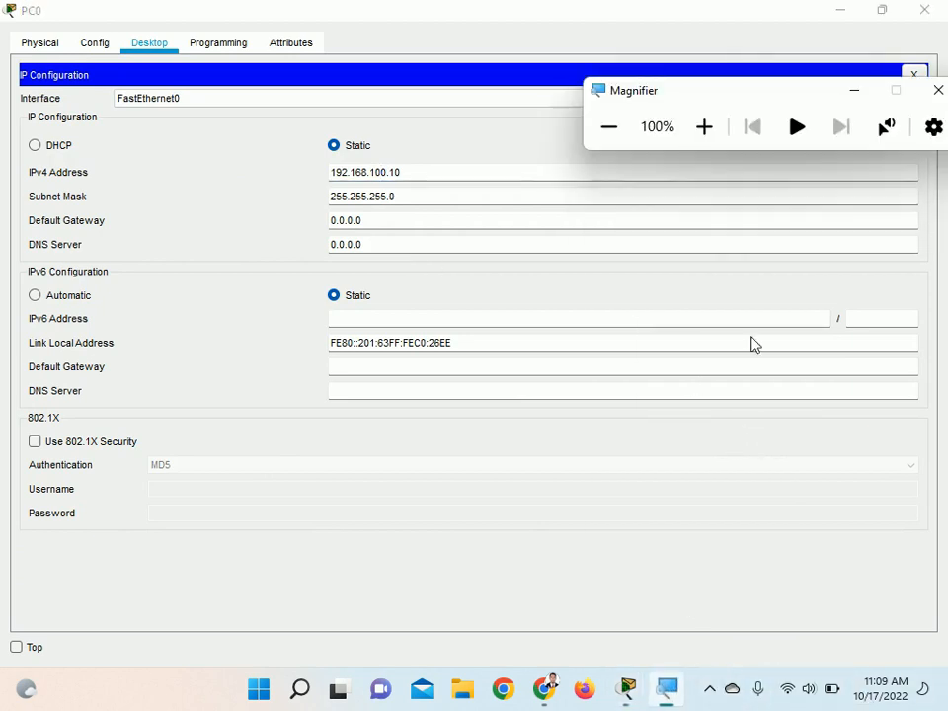
click(704, 126)
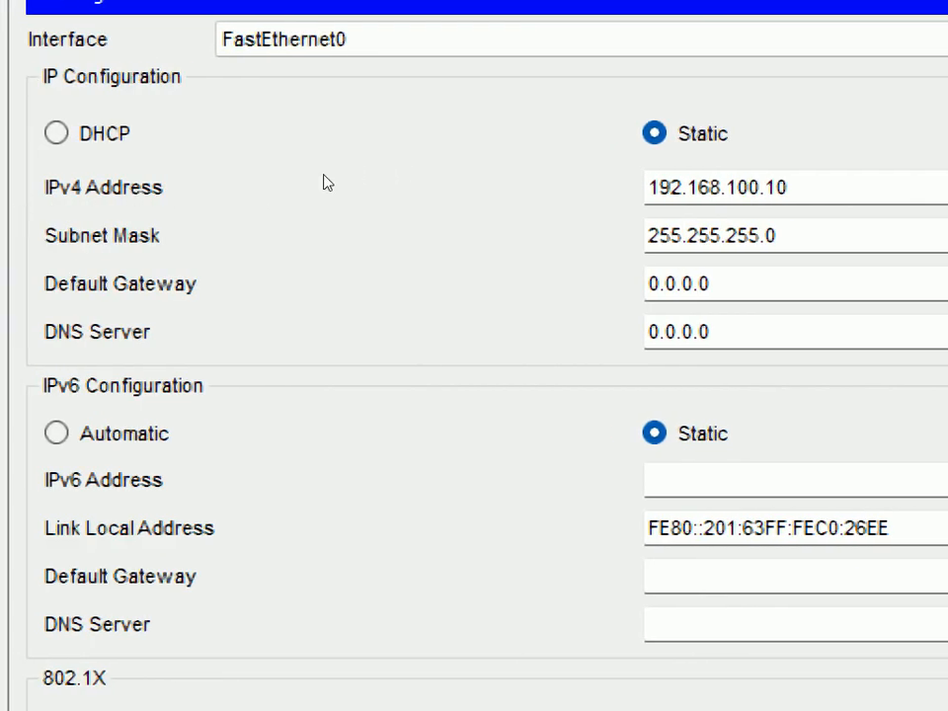
drag(341, 175, 412, 173)
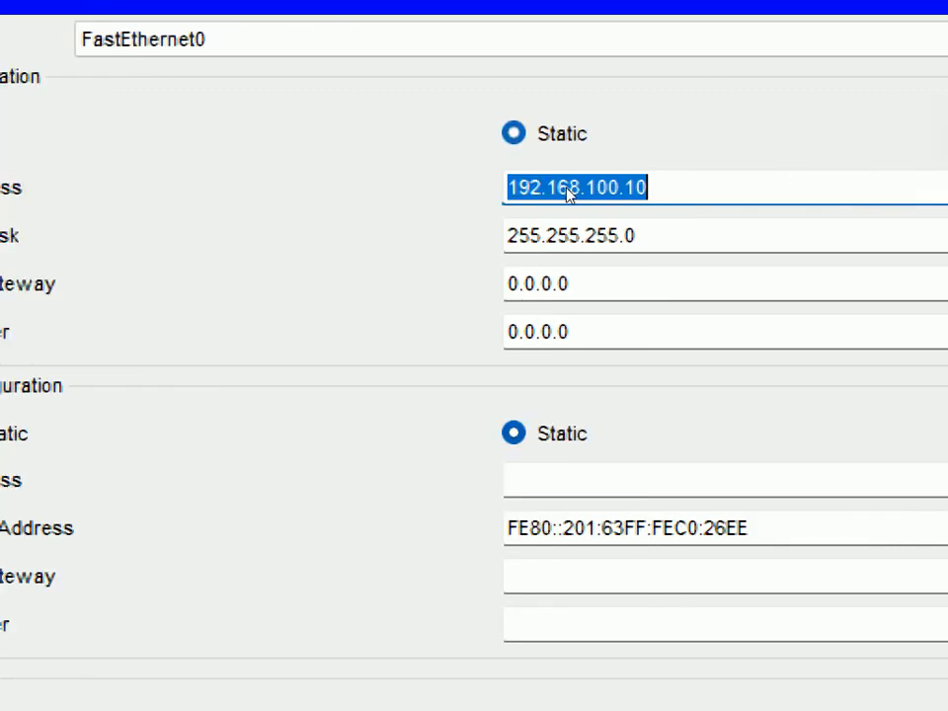
key(super+minus)
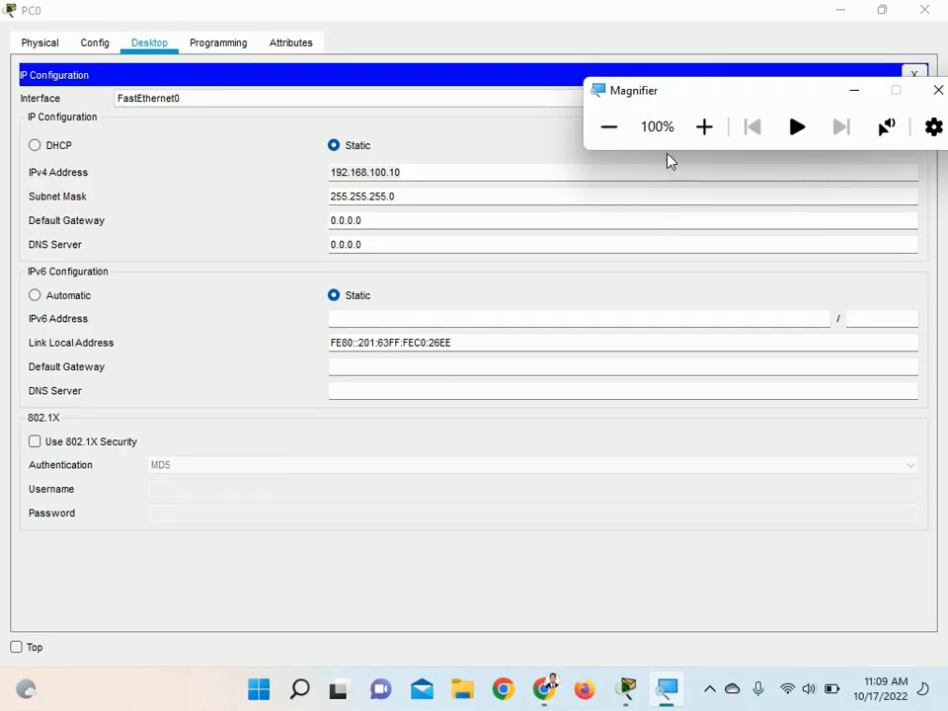
drag(762, 102, 722, 142)
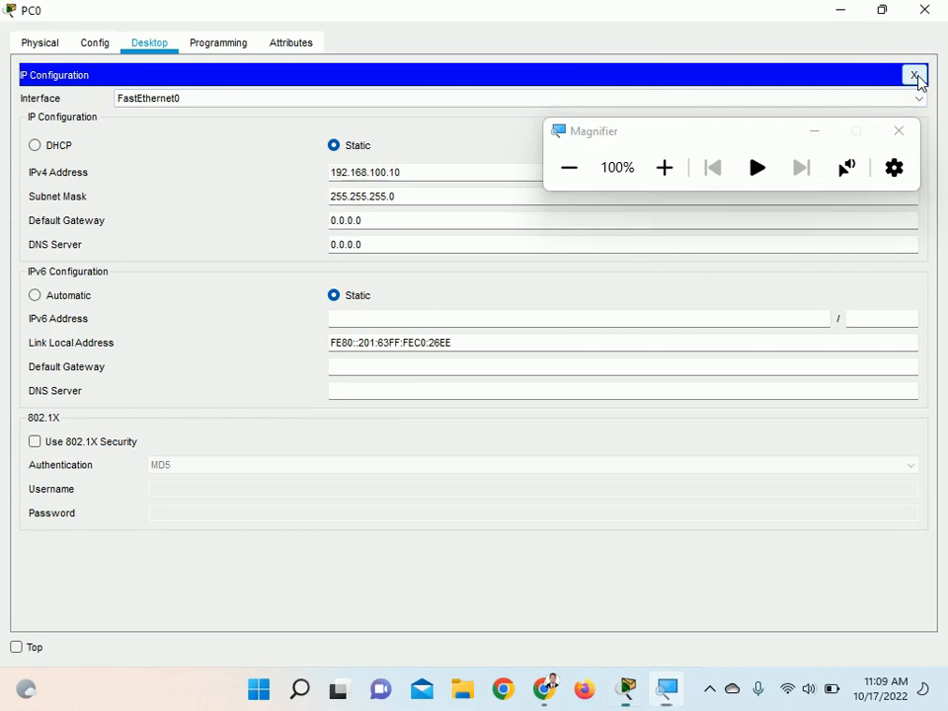
Close IP Configuration, move Magnifier out of the way and load 192.168.100.1 in the PC's web browser
click(916, 78)
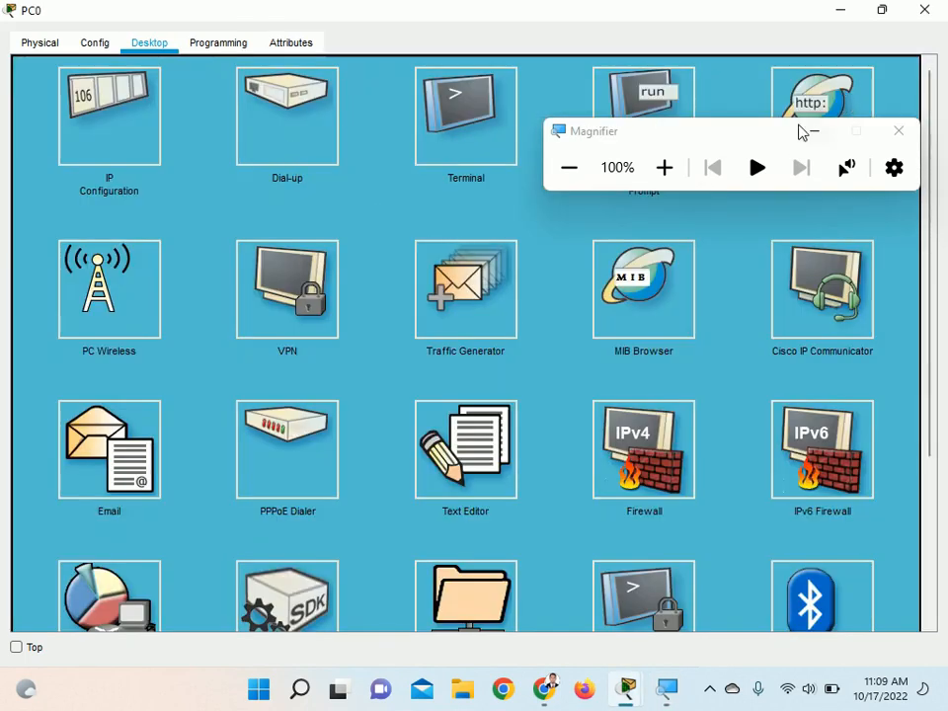
drag(767, 134, 774, 239)
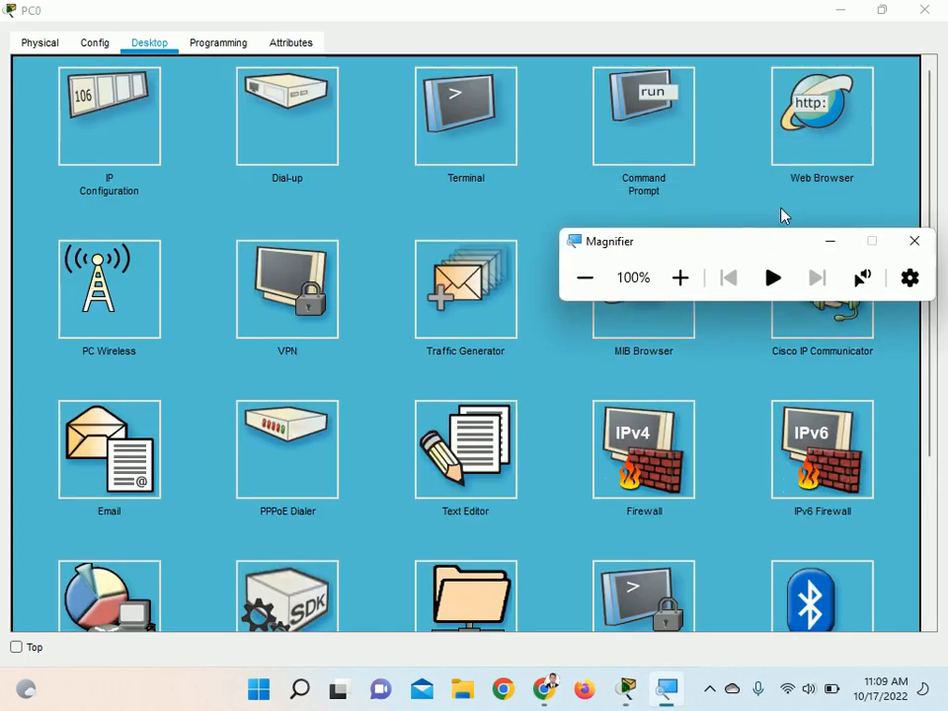
click(797, 134)
click(822, 116)
drag(695, 252, 731, 166)
click(416, 95)
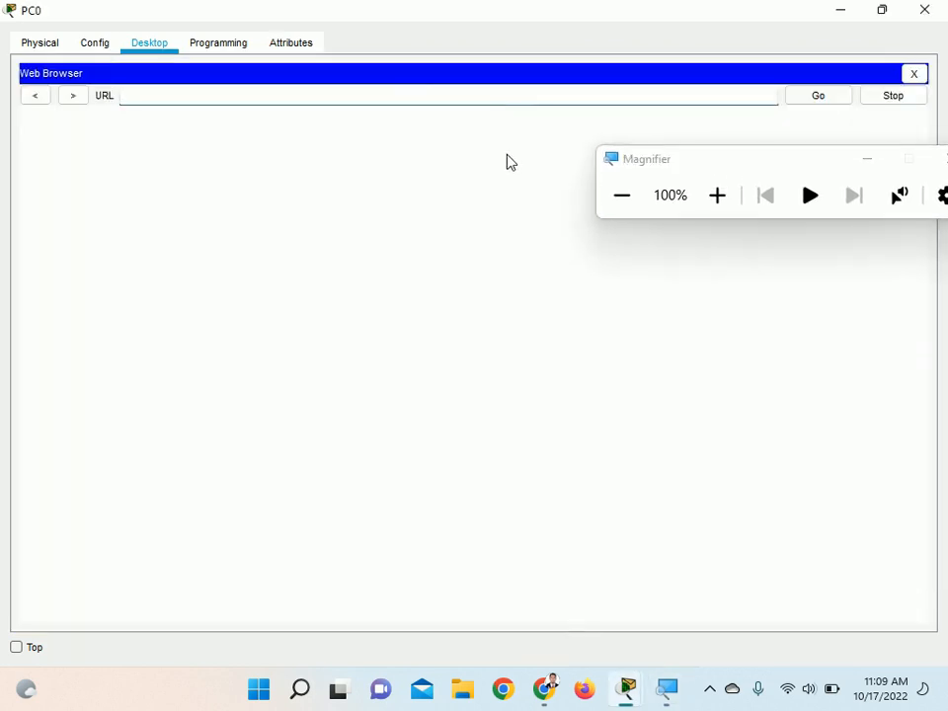
text(192.16)
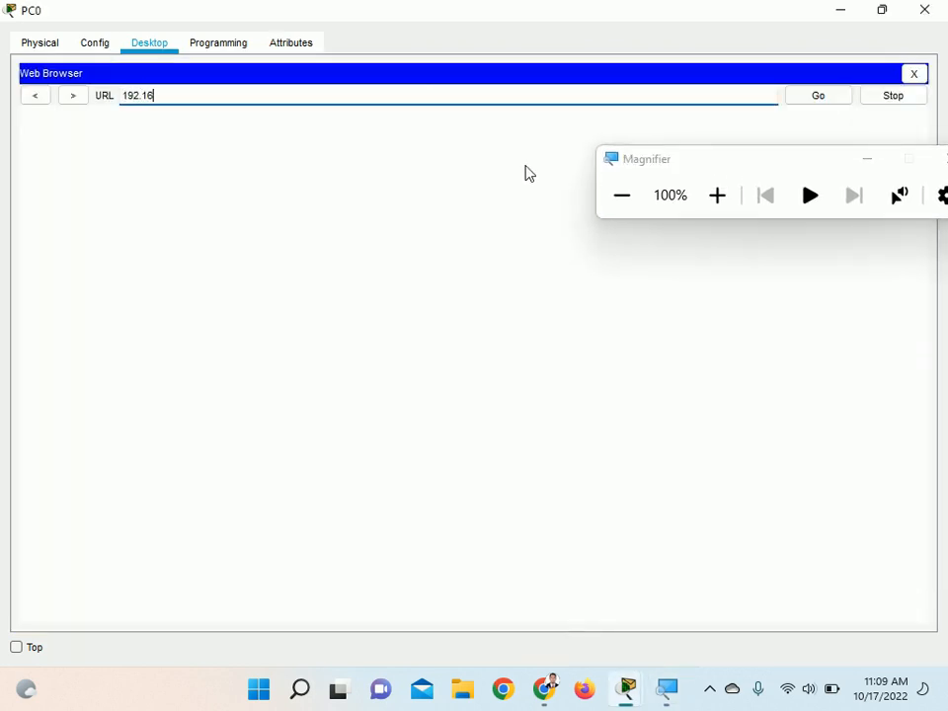
text(8.100.1)
key(Return)
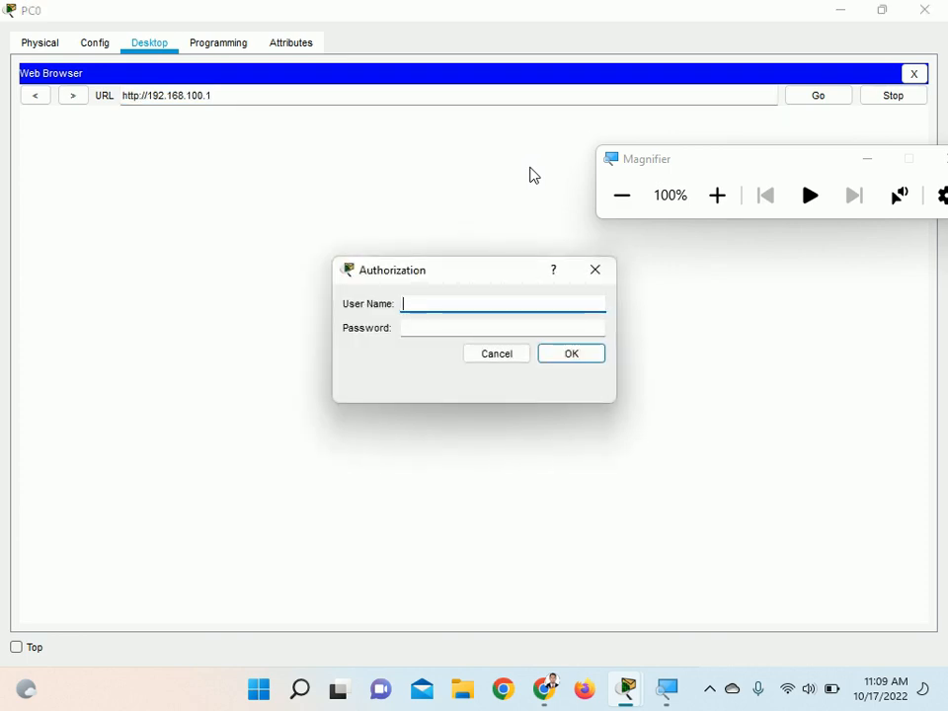
Sign in to the router with user name admin and the account password
click(457, 304)
text(admin)
key(Tab)
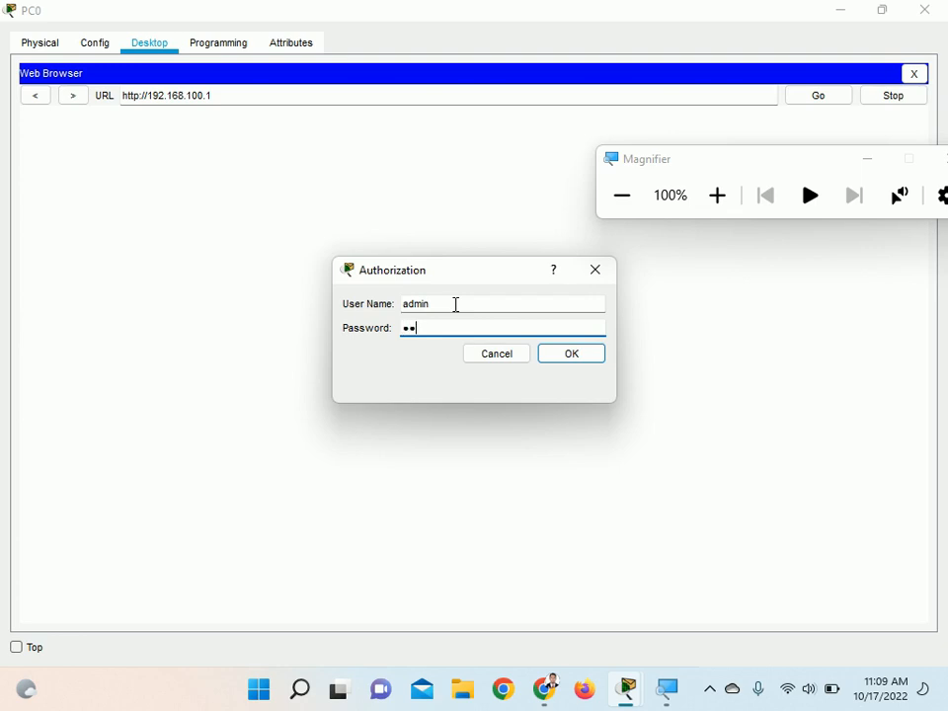
key(Return)
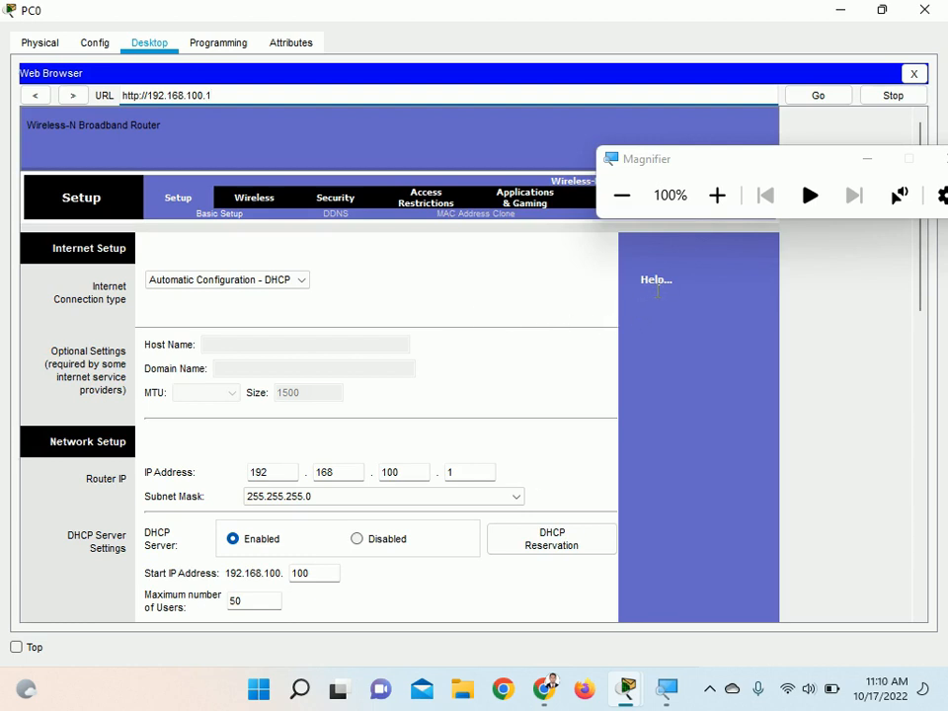
click(709, 689)
click(746, 601)
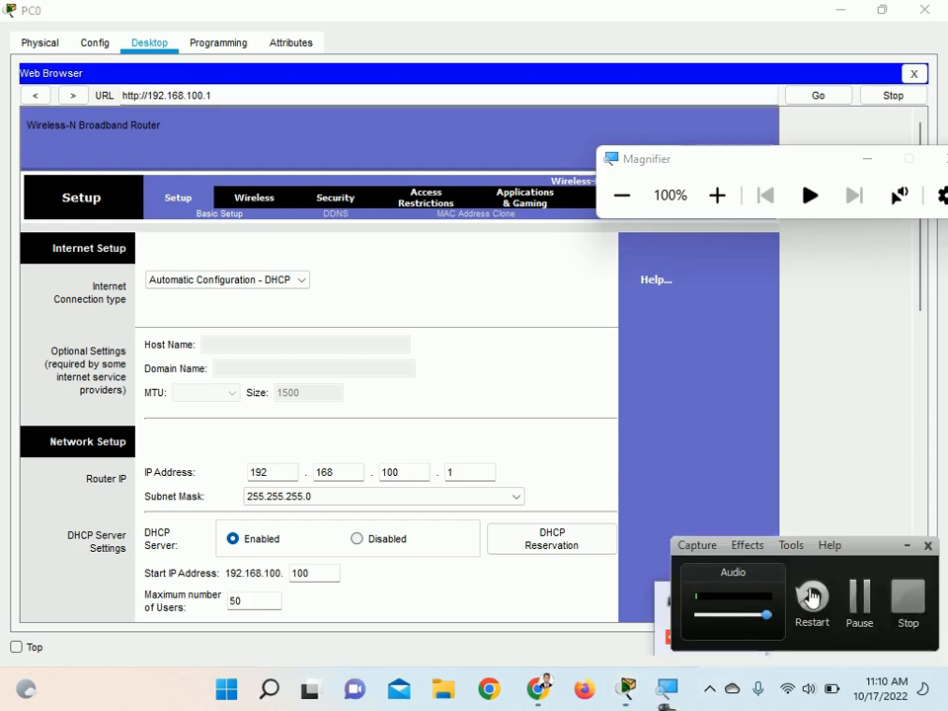
click(858, 599)
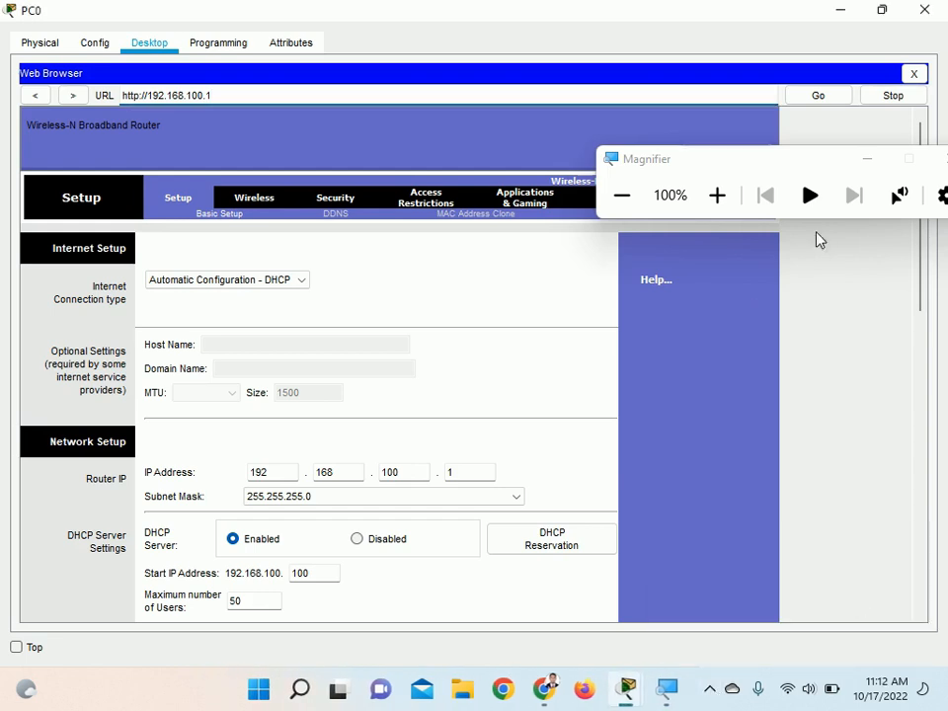
Minimize Magnifier and set the maximum number of users in the router's DHCP server settings to 10
click(865, 164)
scroll(694, 445, down, 3)
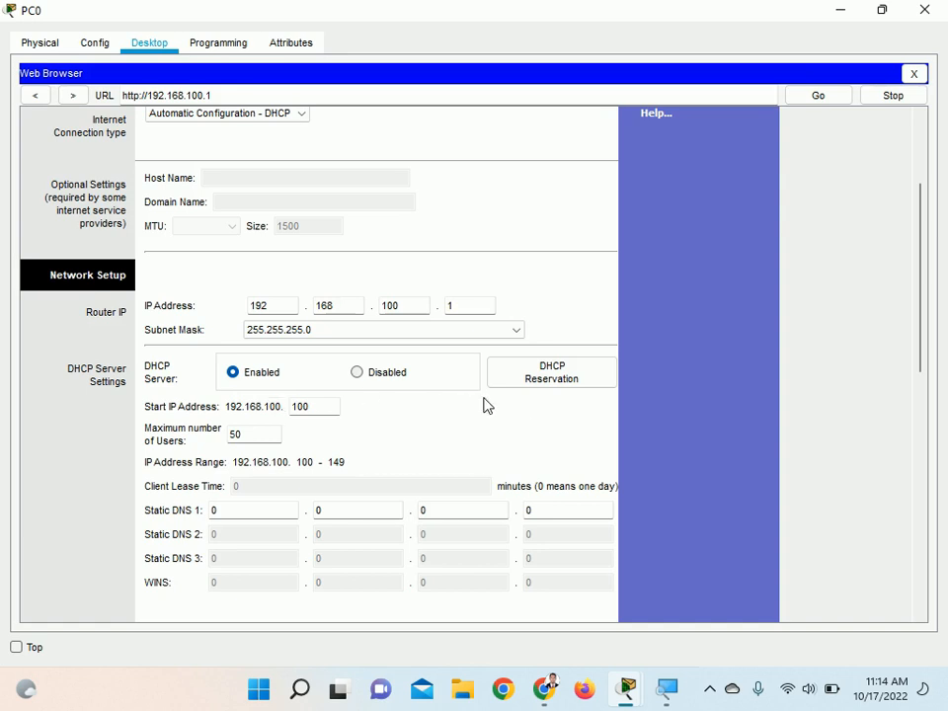
scroll(490, 397, down, 1)
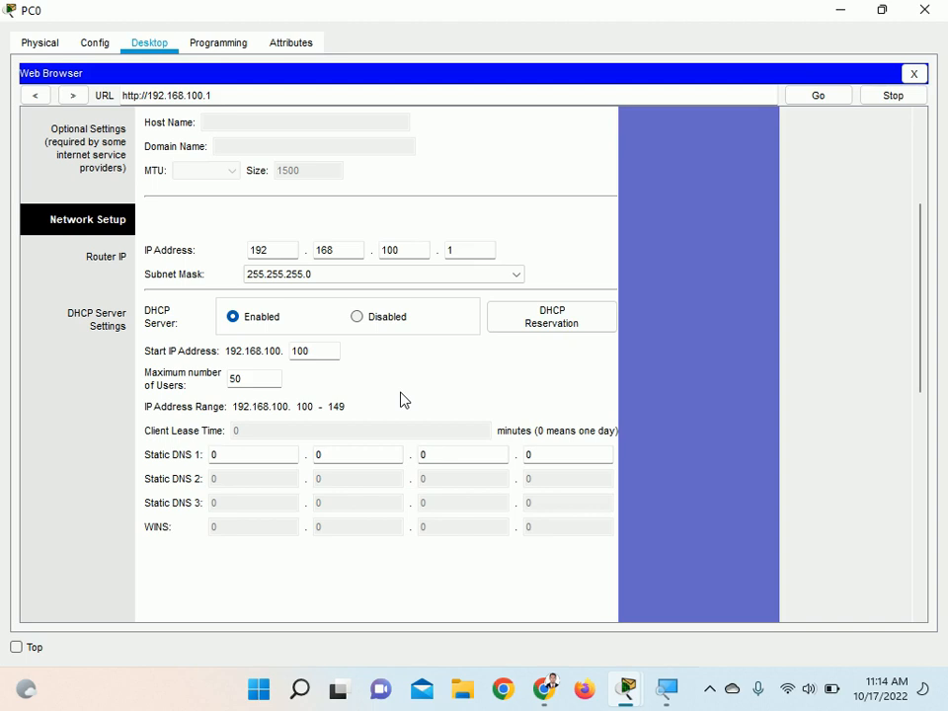
double_click(297, 352)
click(147, 377)
click(267, 379)
double_click(242, 379)
text(10)
scroll(593, 455, down, 1)
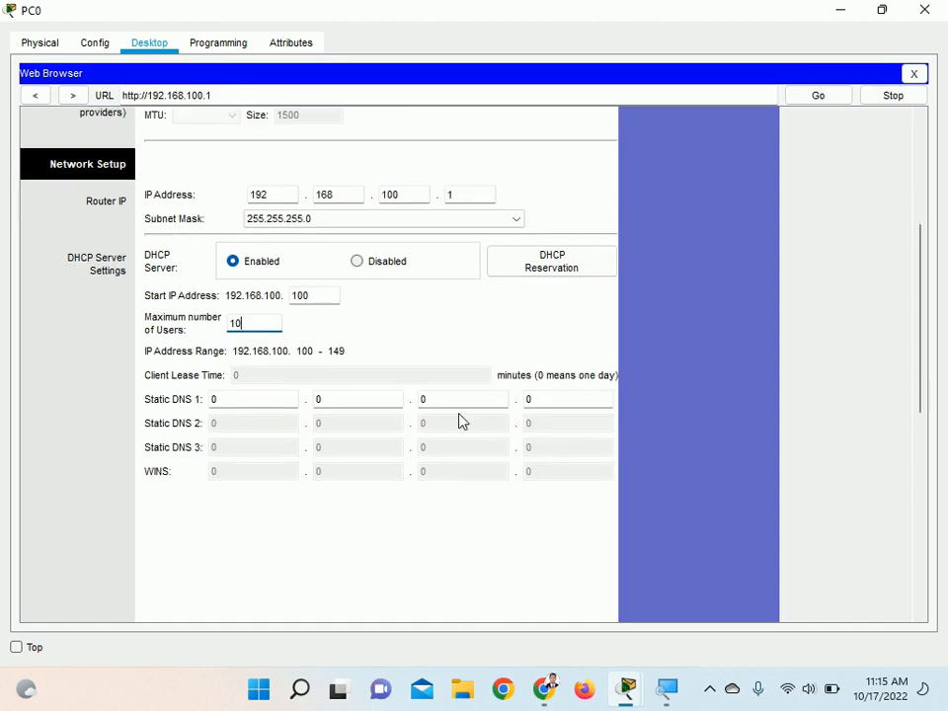
double_click(238, 324)
Save the changed DHCP server settings on the router's Basic Setup page
scroll(731, 423, down, 2)
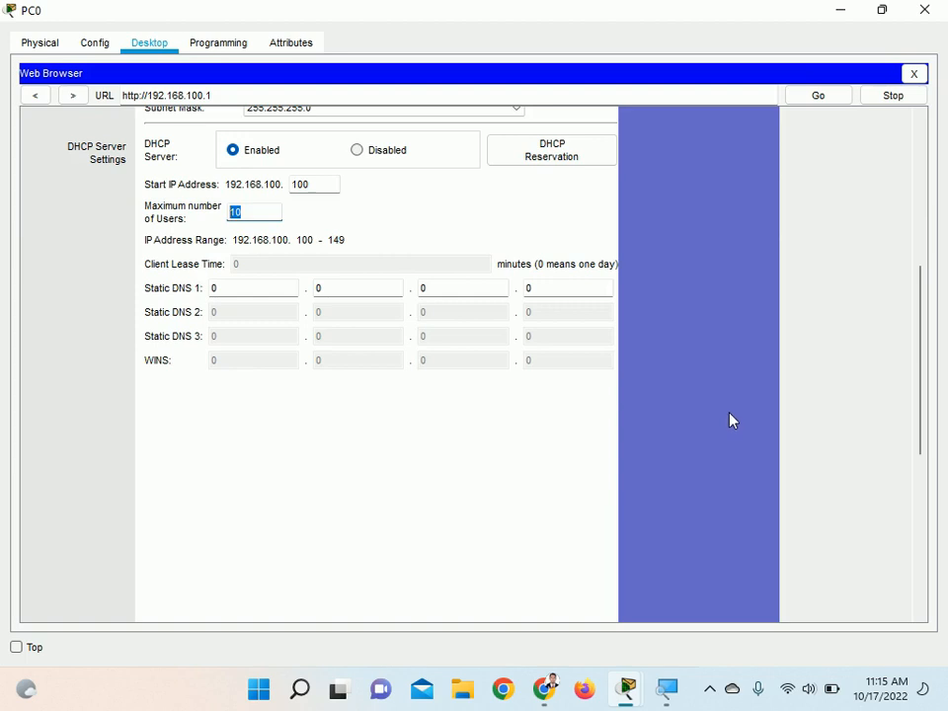
scroll(731, 422, down, 2)
scroll(732, 422, down, 5)
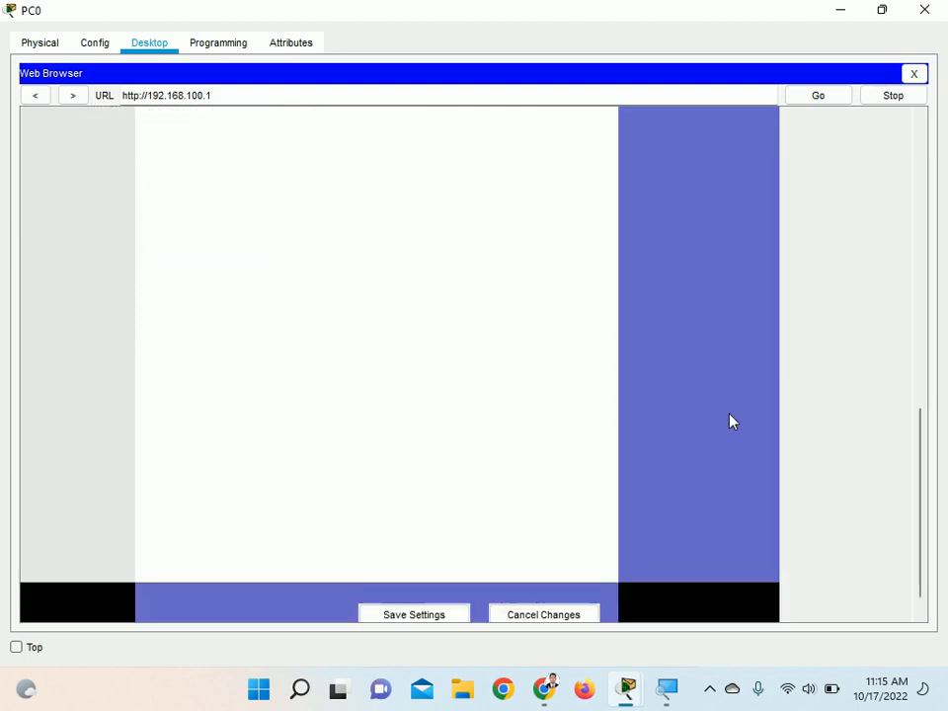
click(415, 590)
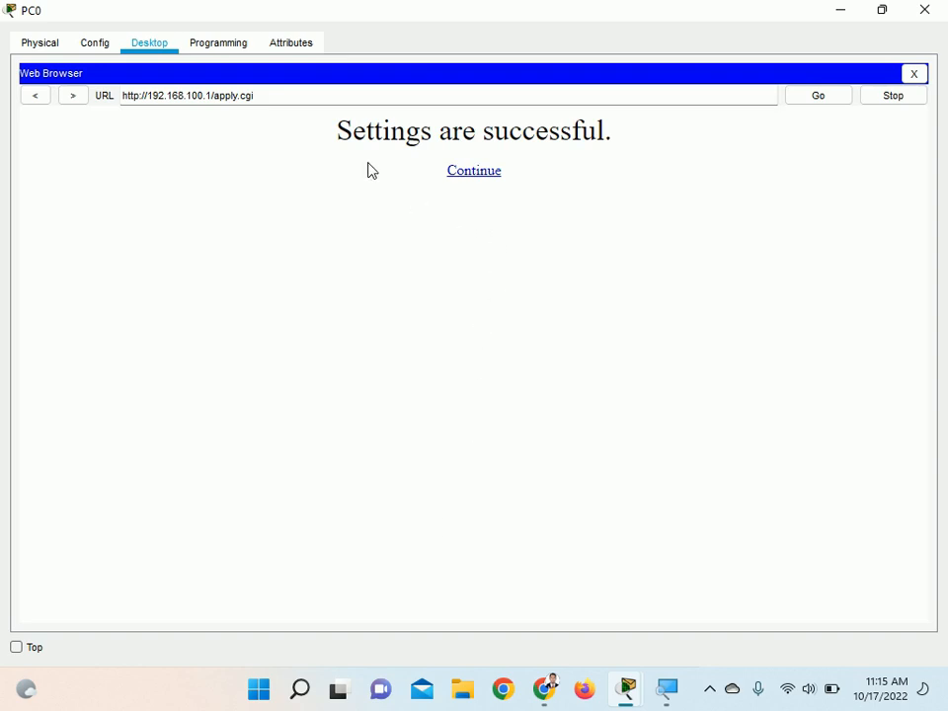
Continue to the router's Basic Setup page, examine the saved DHCP maximum number of users with Magnifier, and minimize Magnifier
click(492, 181)
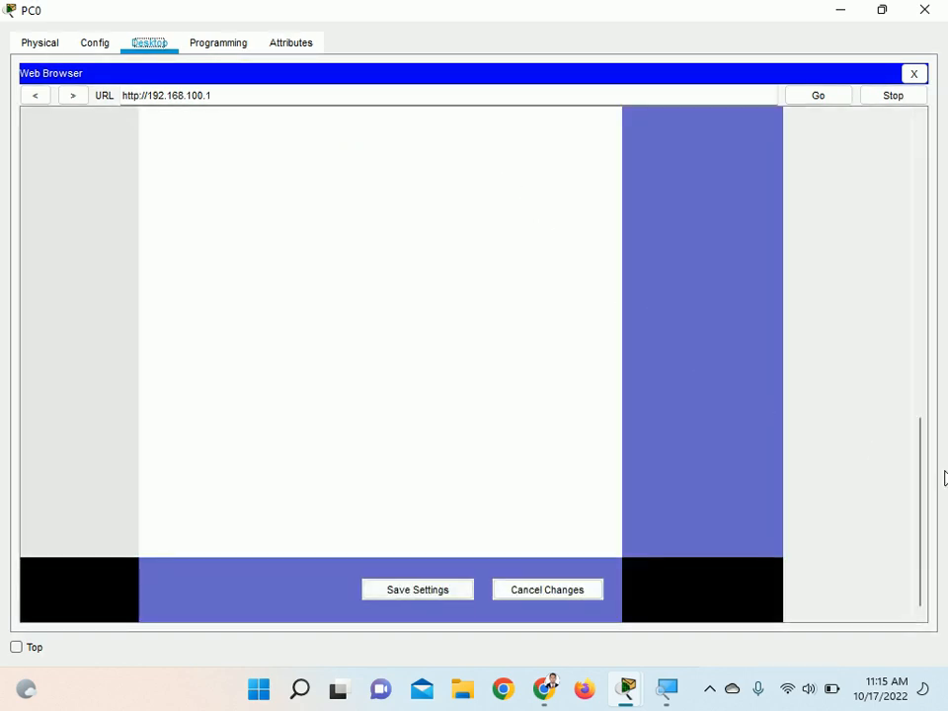
drag(921, 515, 945, 332)
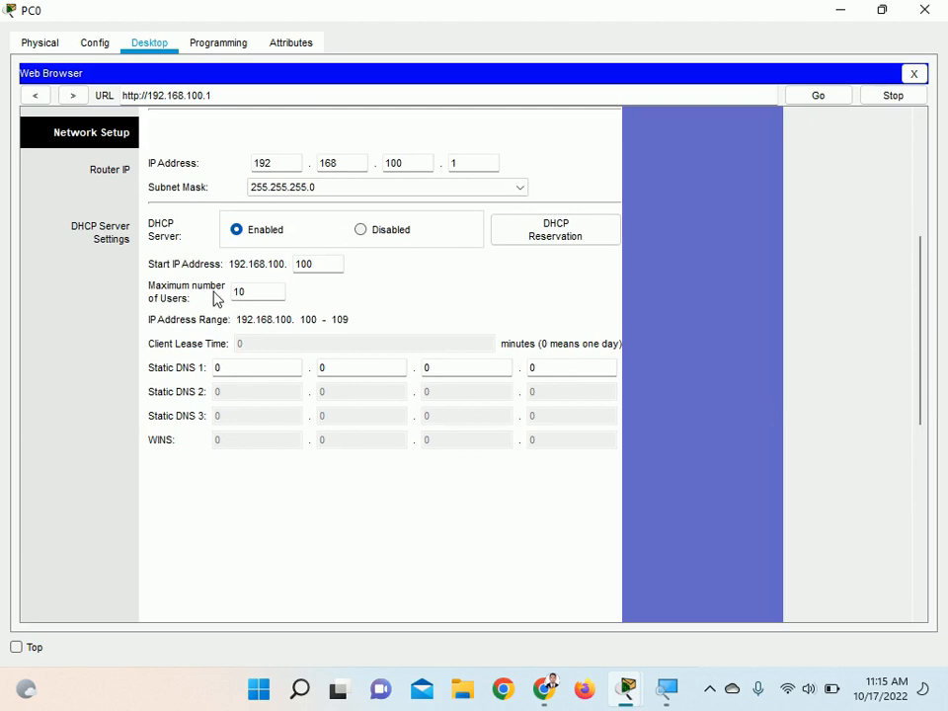
drag(258, 291, 231, 286)
click(665, 689)
click(717, 195)
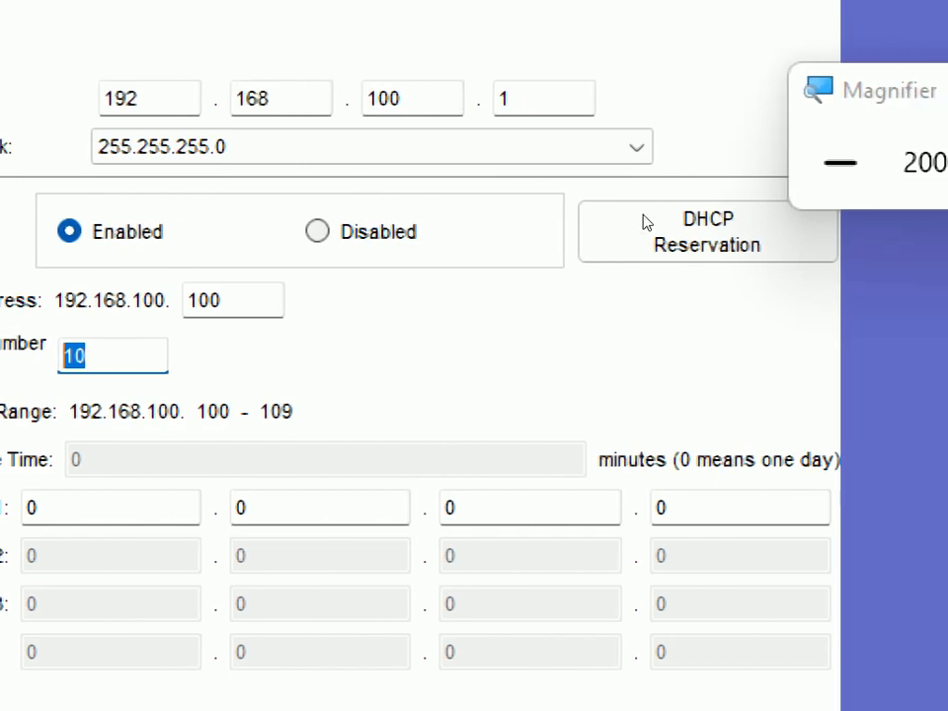
click(907, 161)
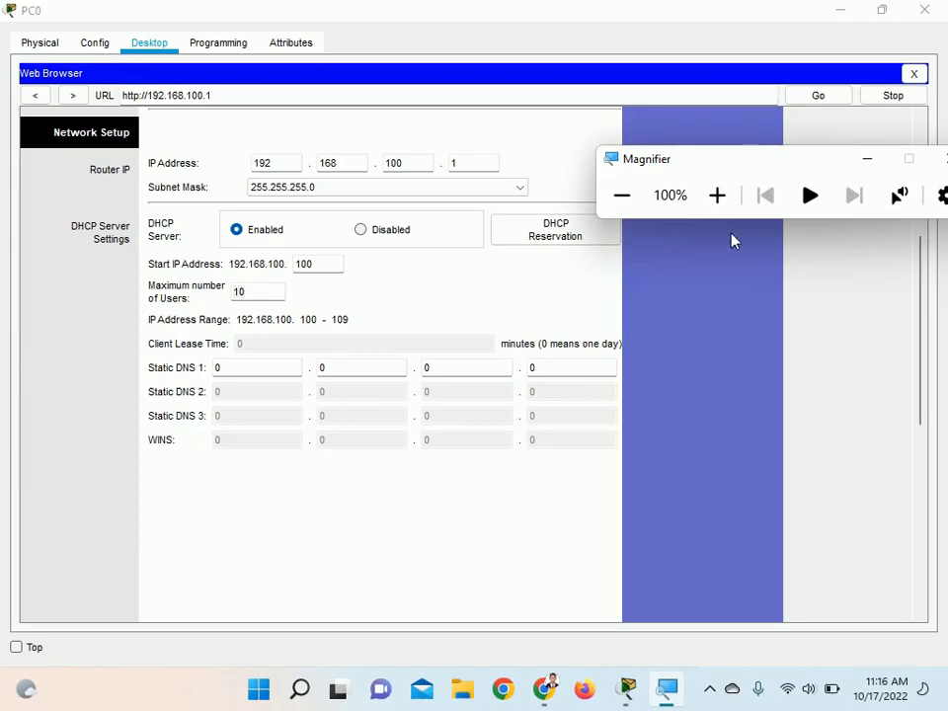
click(869, 161)
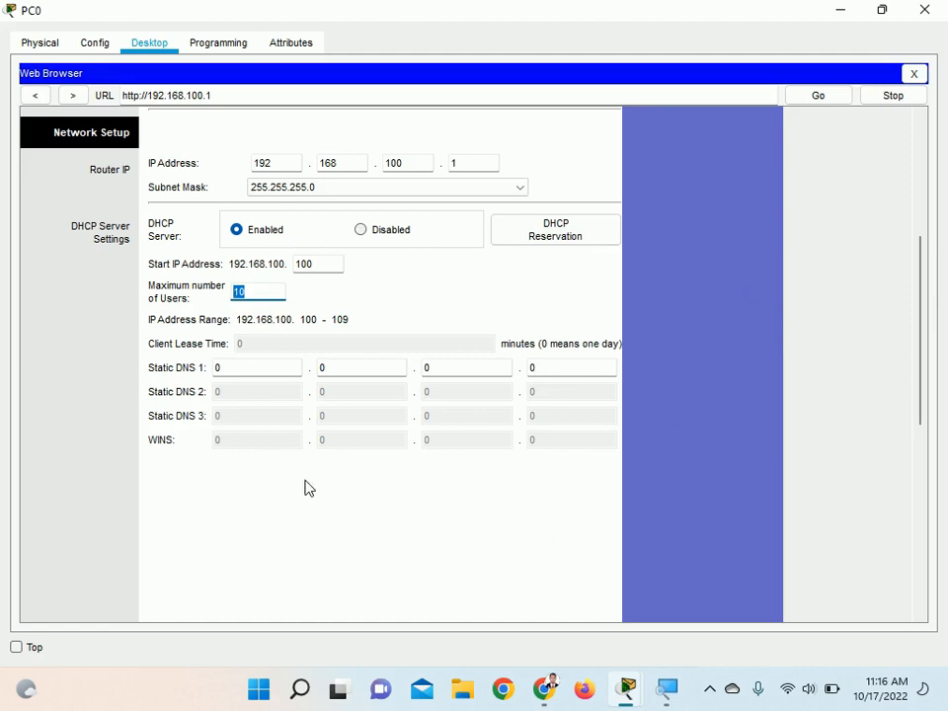
Open the router's Basic Wireless Settings page and examine the available Network Mode options
scroll(306, 487, up, 5)
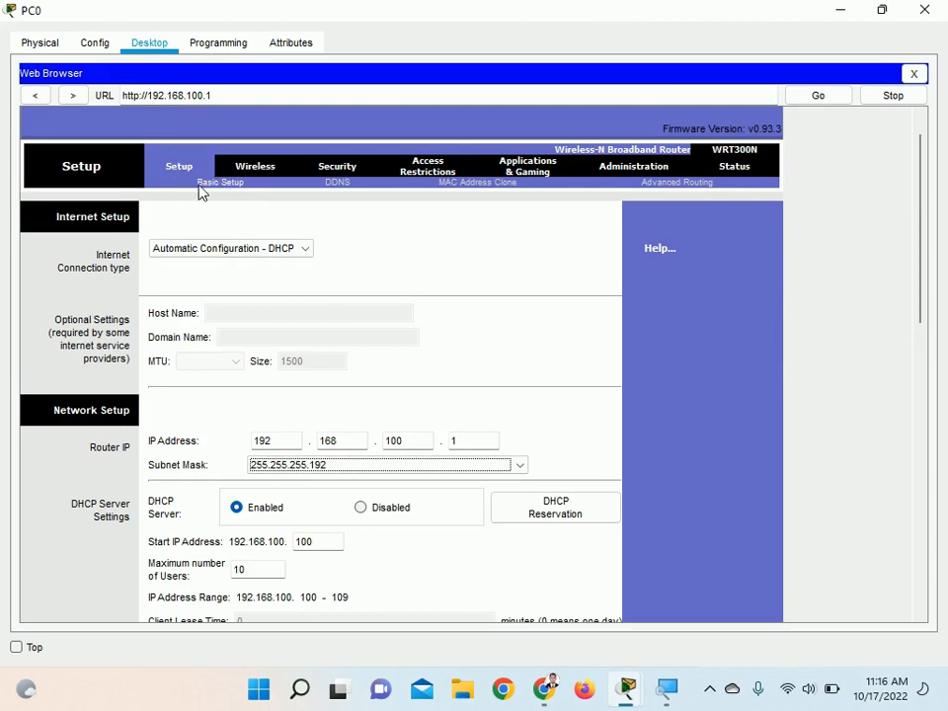
click(249, 170)
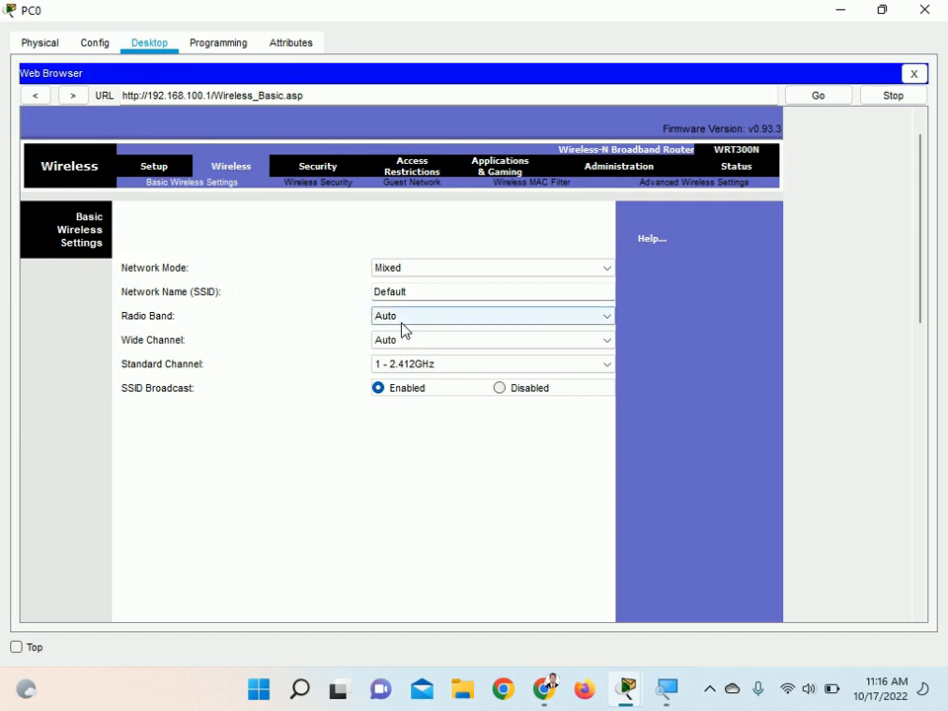
click(407, 269)
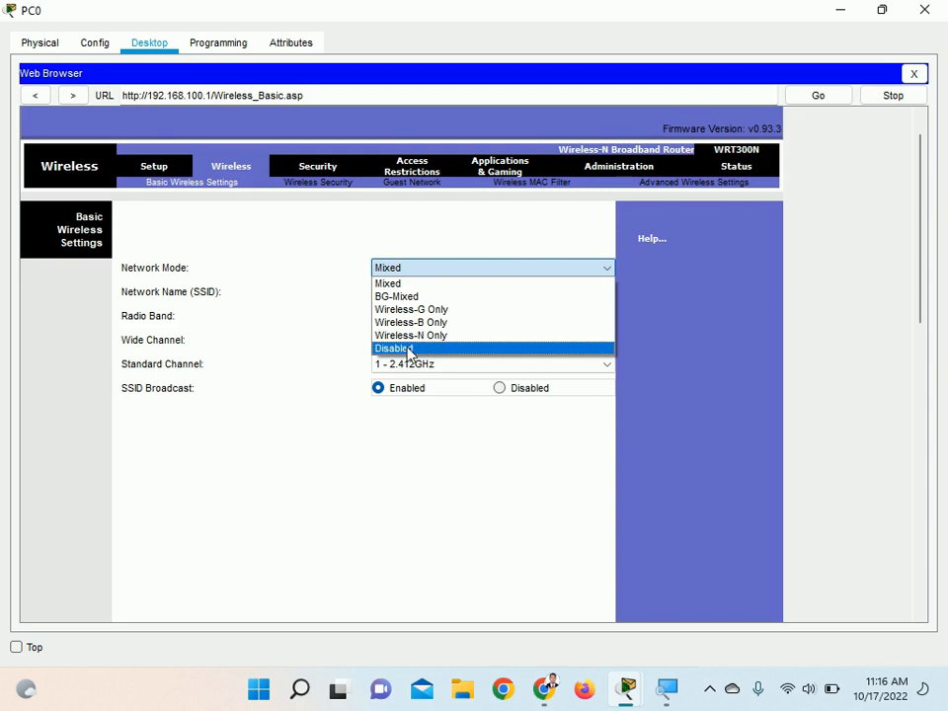
click(400, 464)
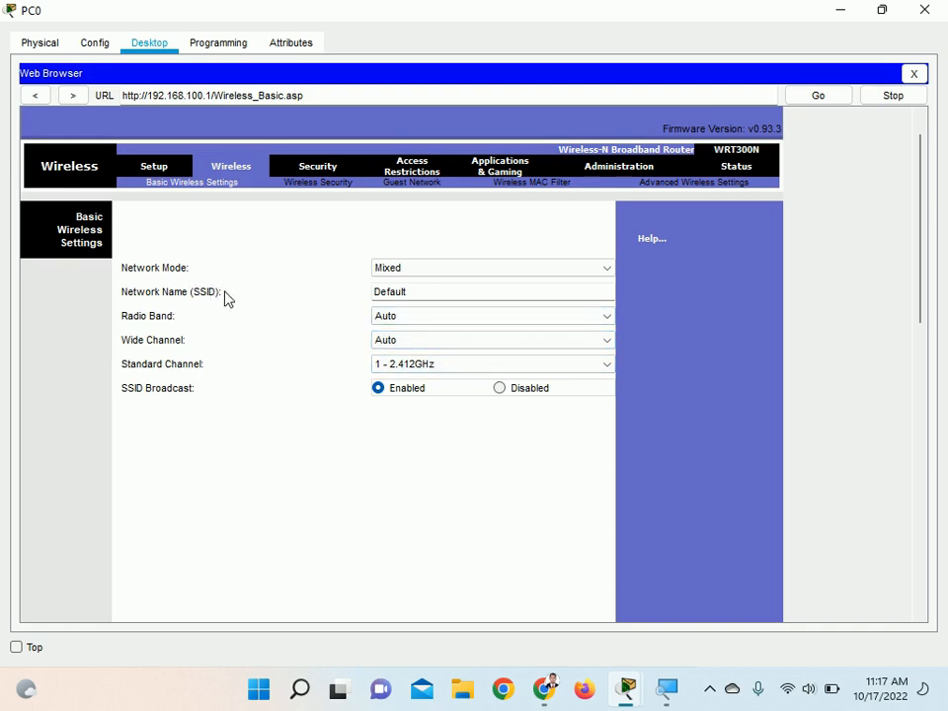
Enlarge the screen with Magnifier and change the wireless network name (SSID) to wifi_si3ap
drag(405, 292, 374, 291)
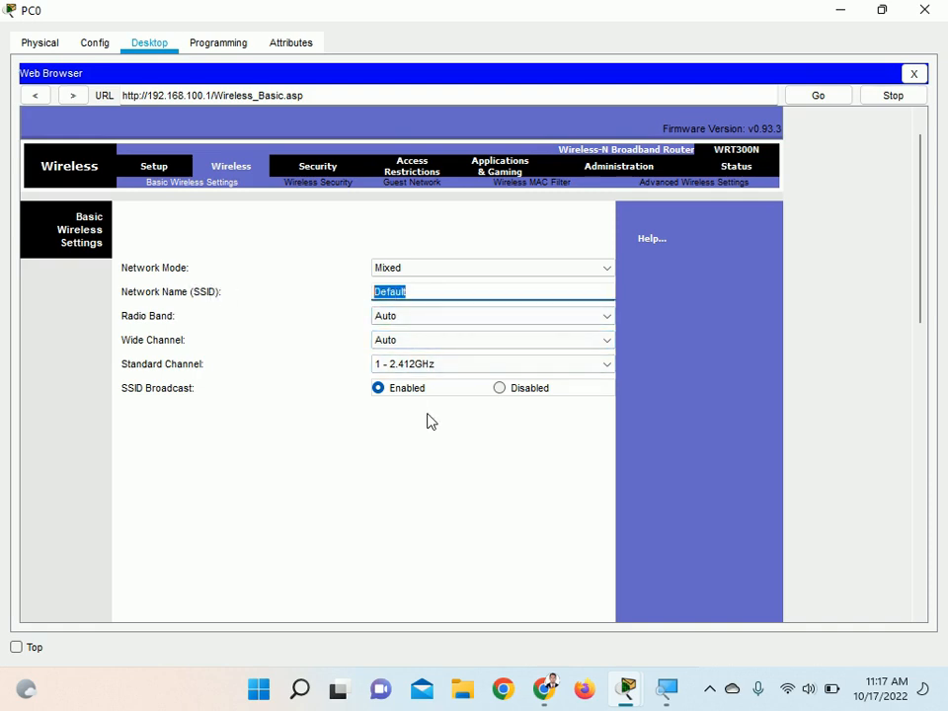
text(Wifi)
click(665, 692)
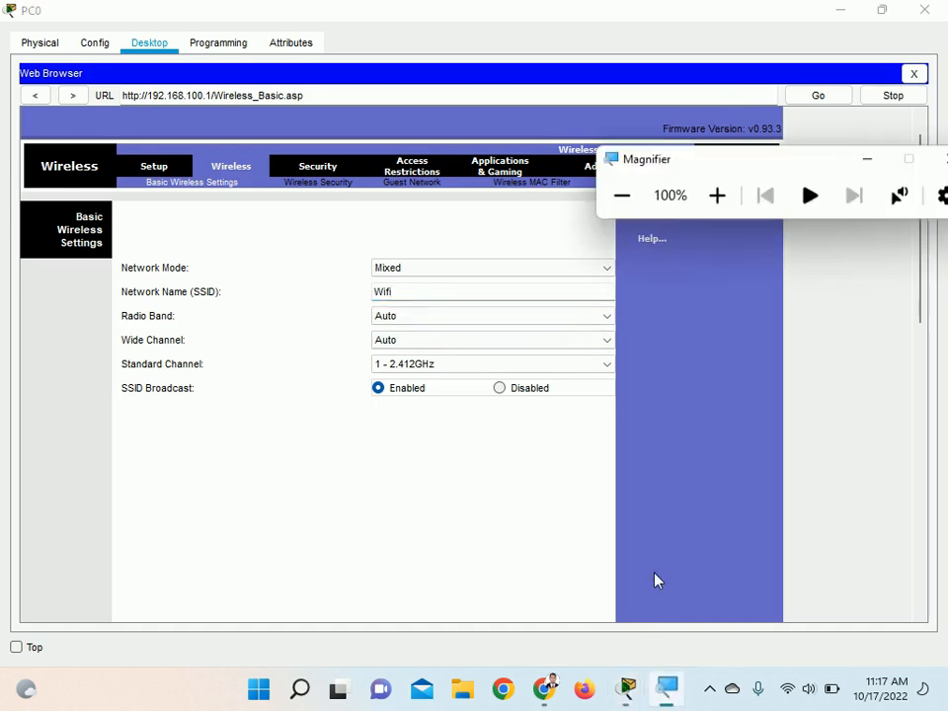
click(715, 196)
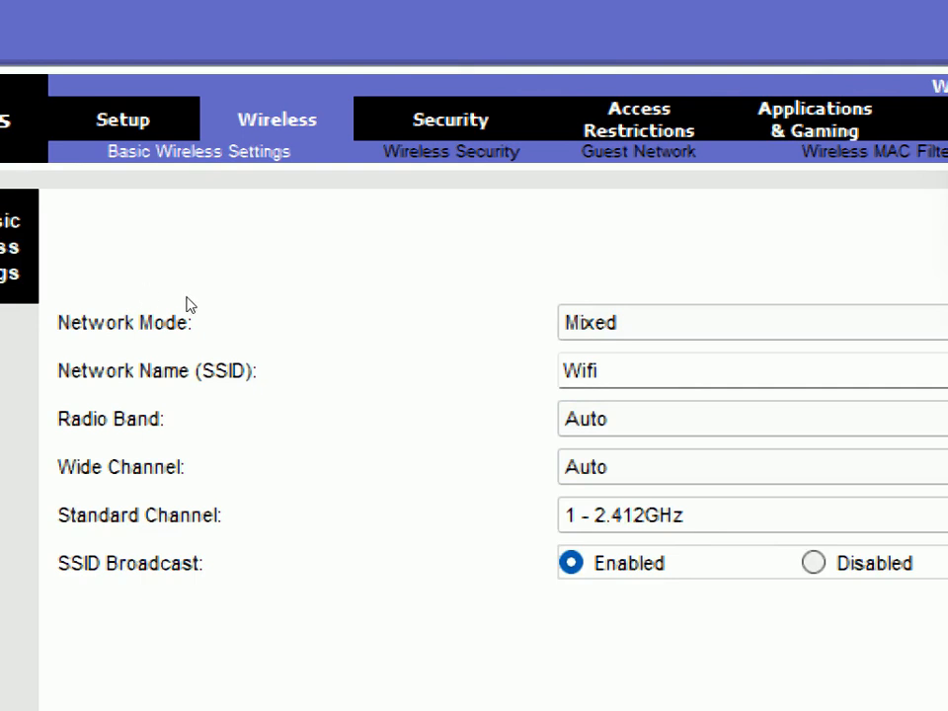
click(441, 290)
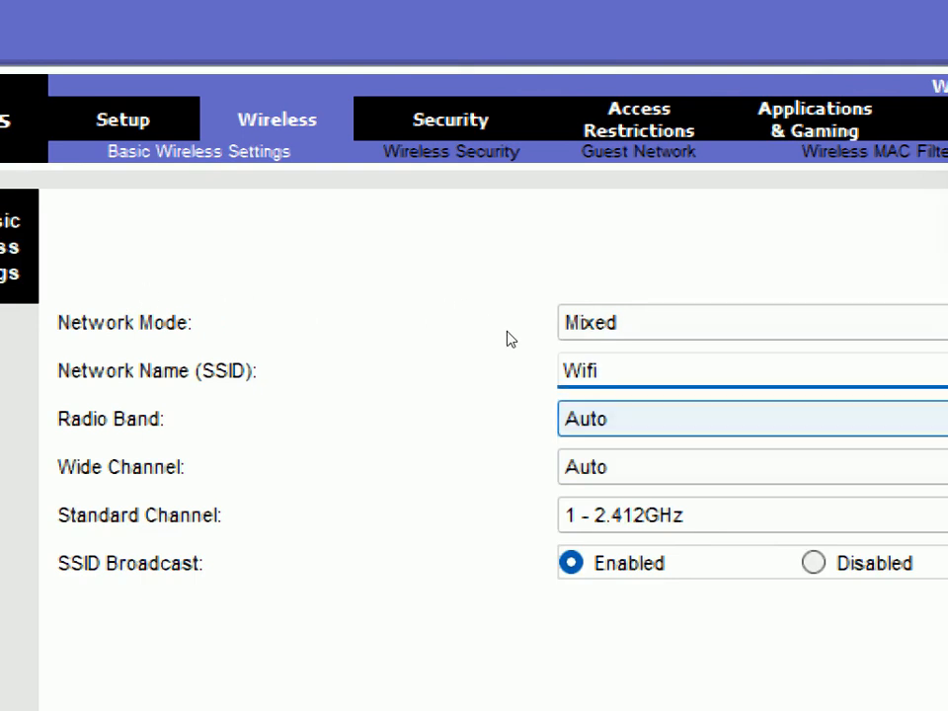
key(BackSpace)
key(BackSpace)
key(BackSpace)
key(BackSpace)
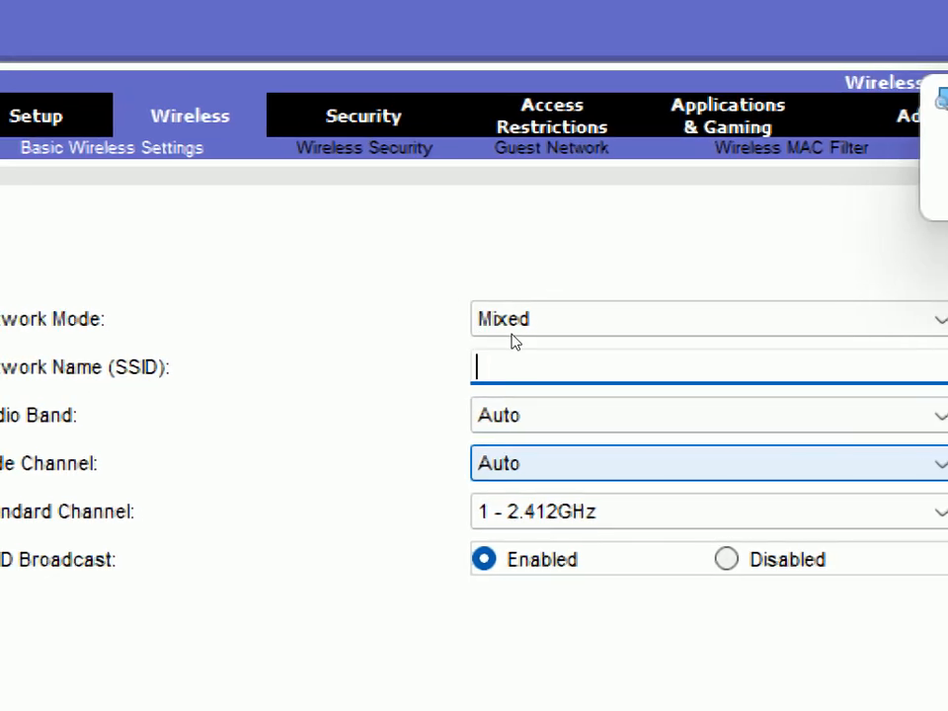
text(wifi)
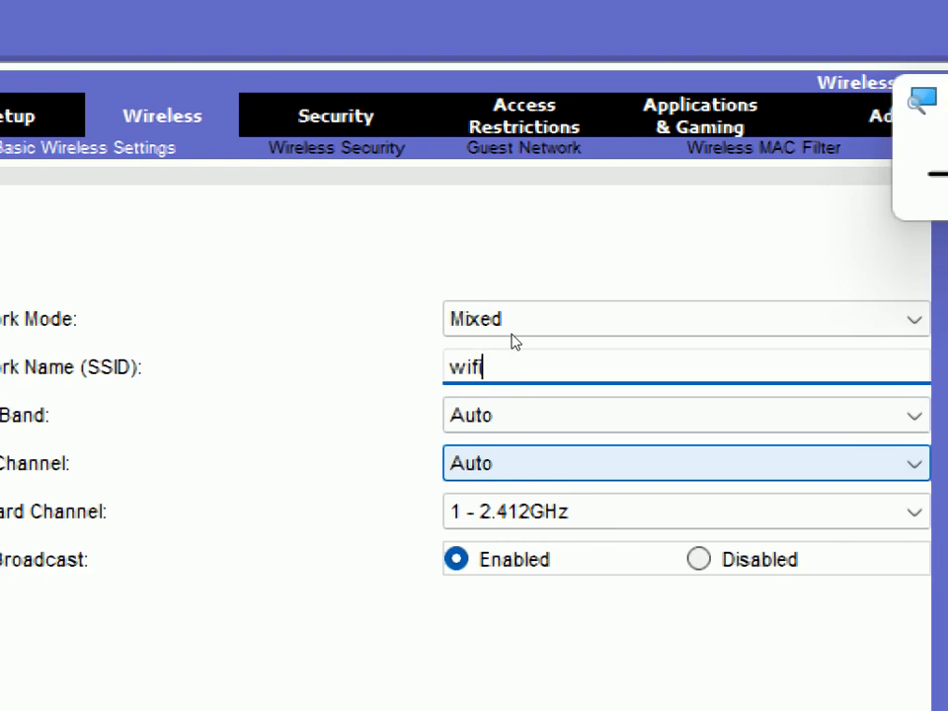
text(_)
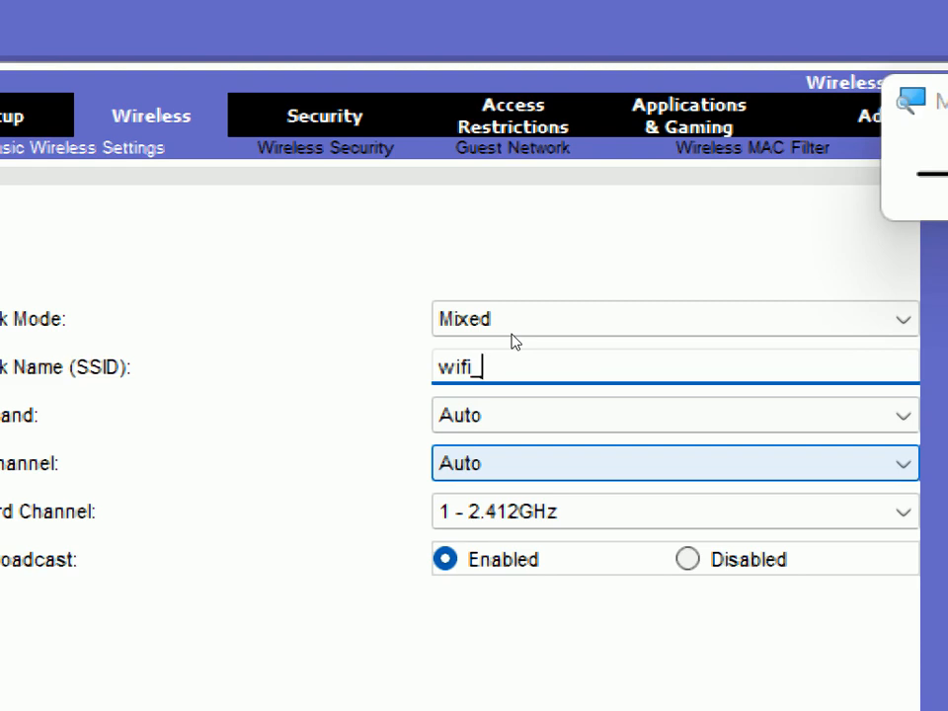
text(si3ap)
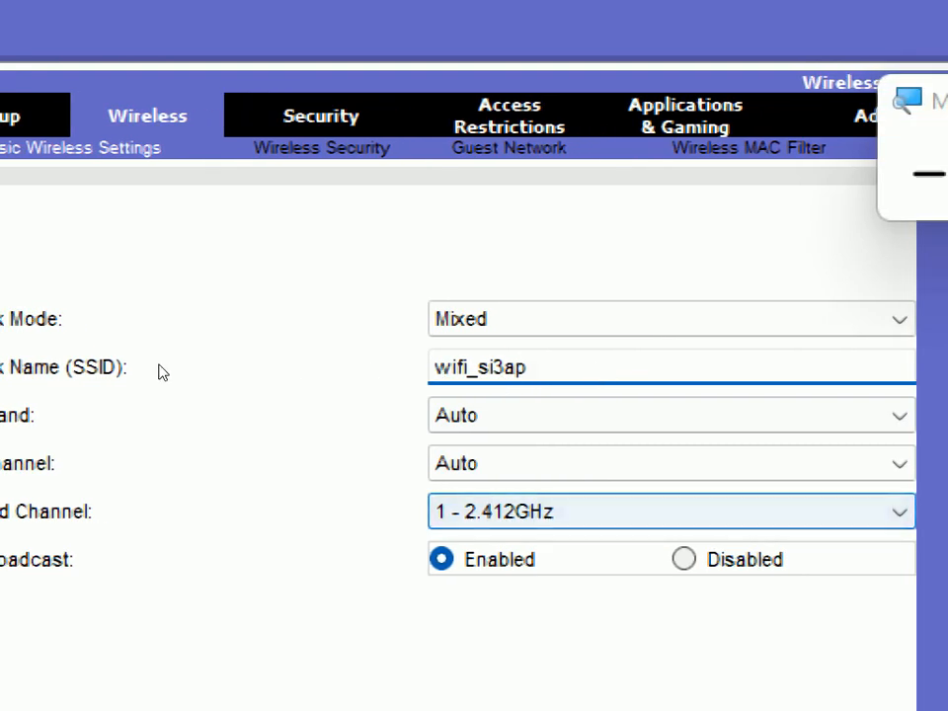
Examine the Radio Band, Wide Channel and Standard Channel options on the wireless page, choosing Auto for the radio band
click(672, 415)
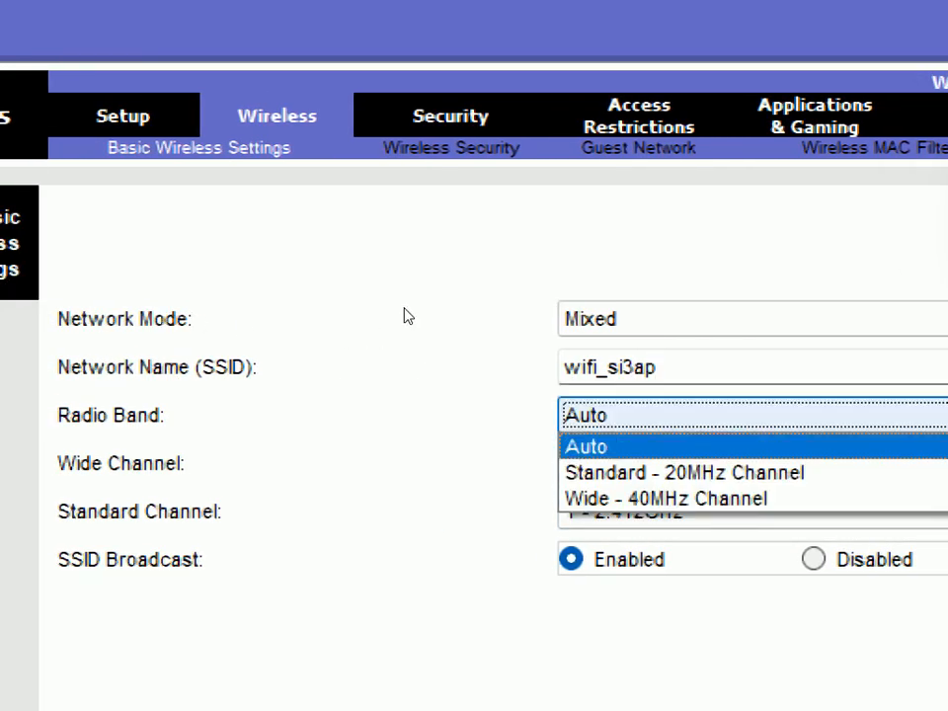
click(685, 446)
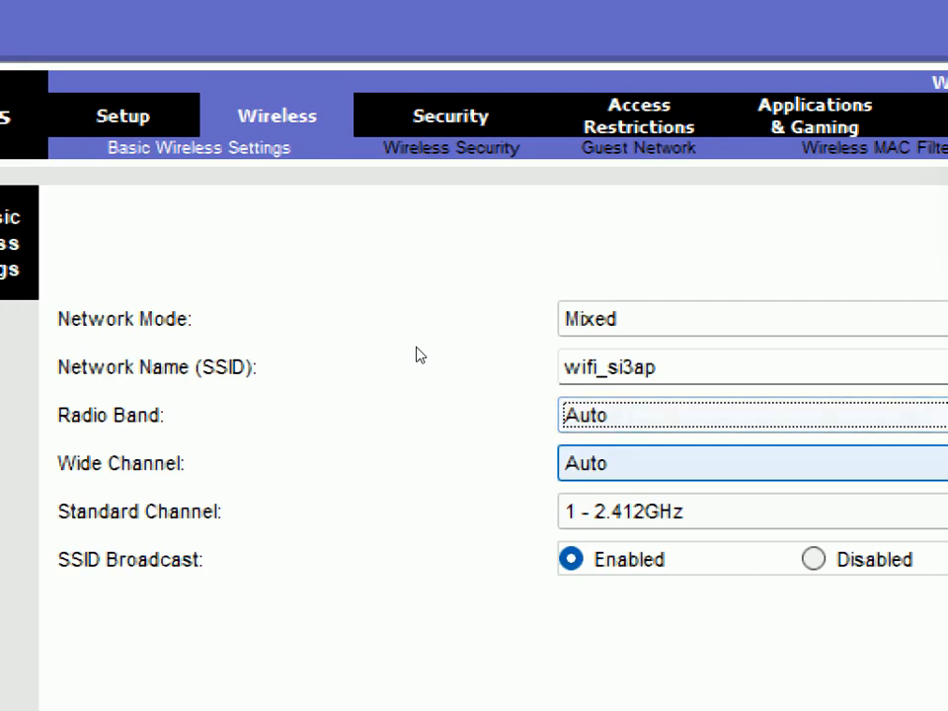
click(672, 464)
click(410, 339)
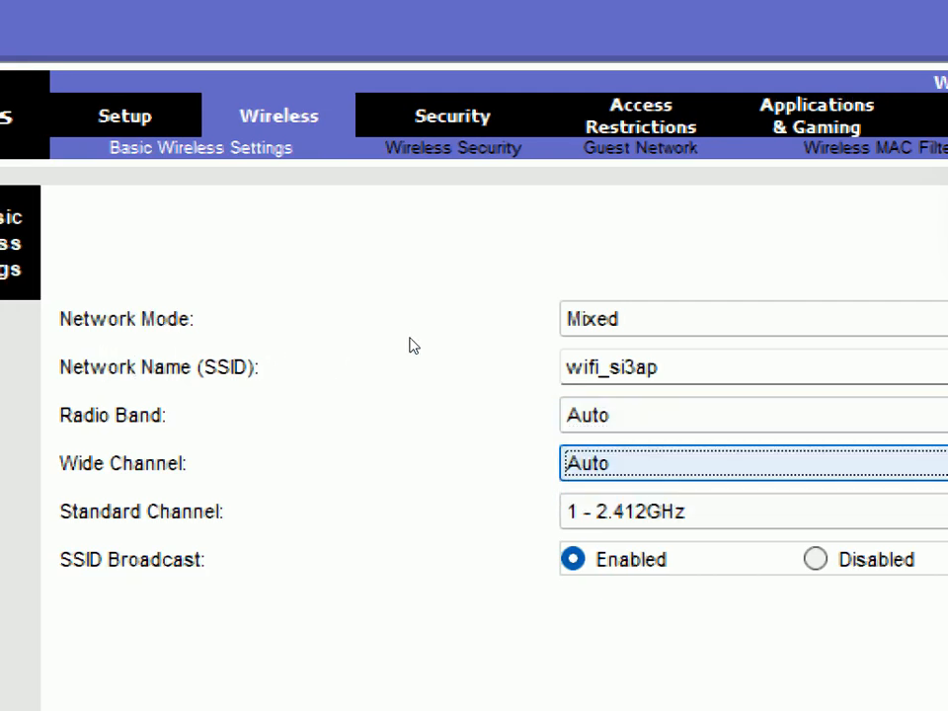
click(609, 415)
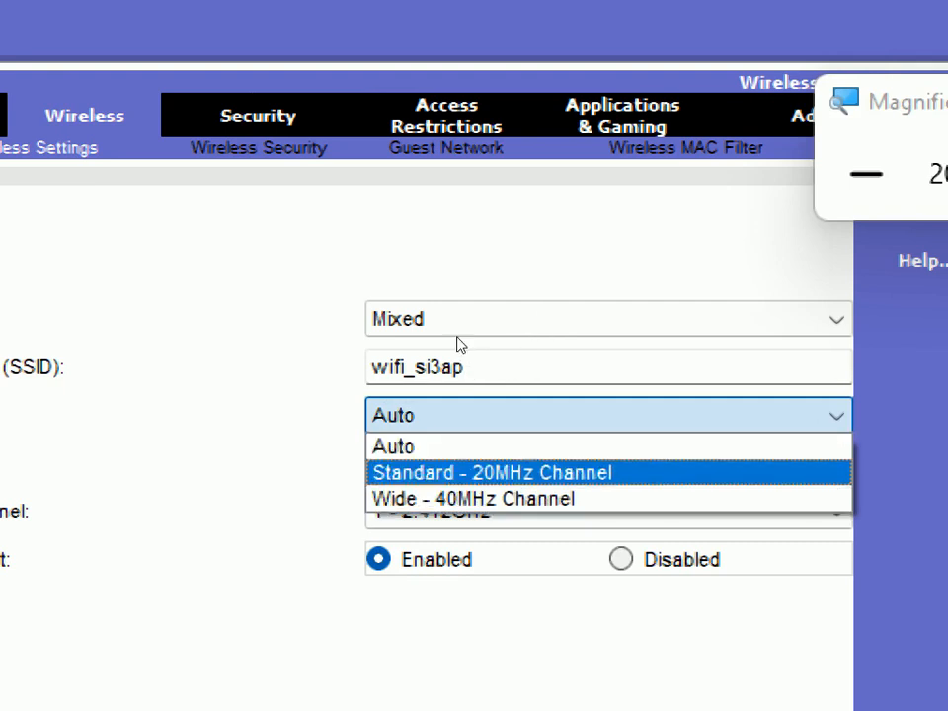
click(452, 447)
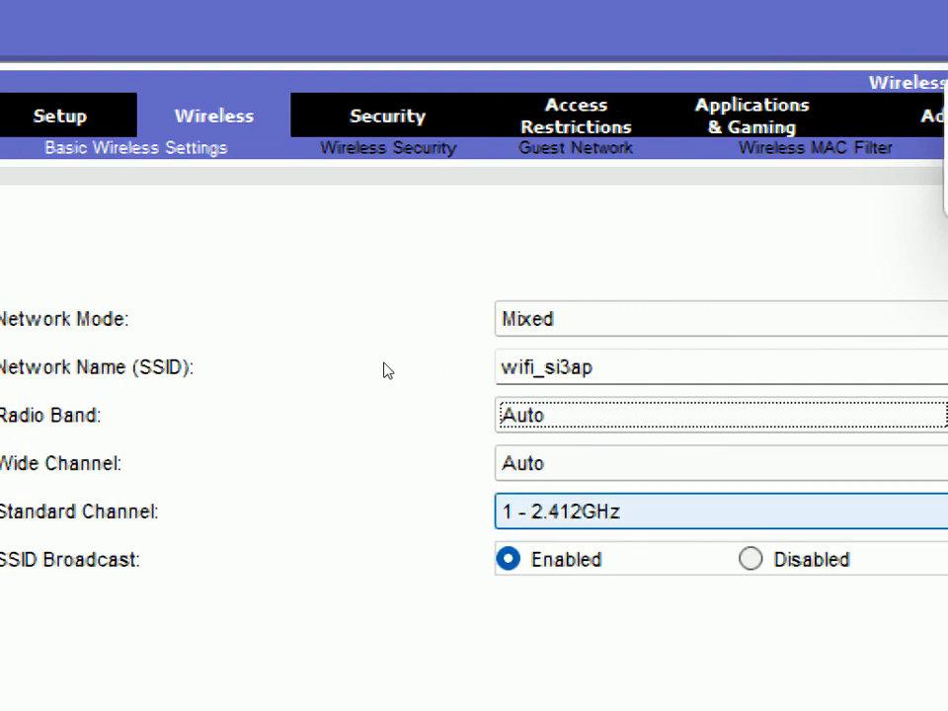
click(592, 512)
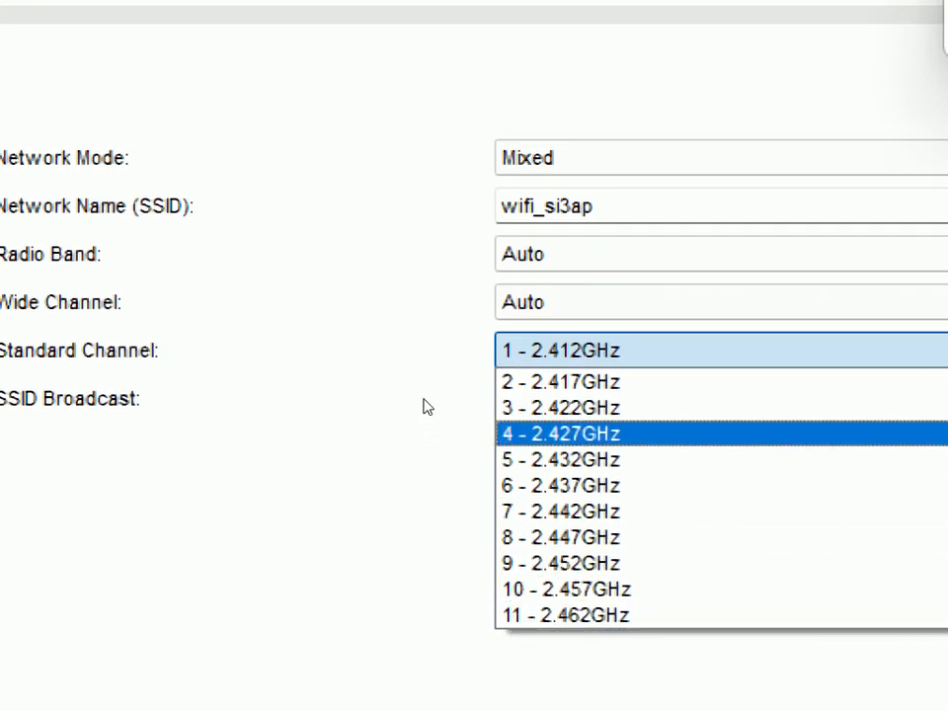
scroll(447, 393, up, 1)
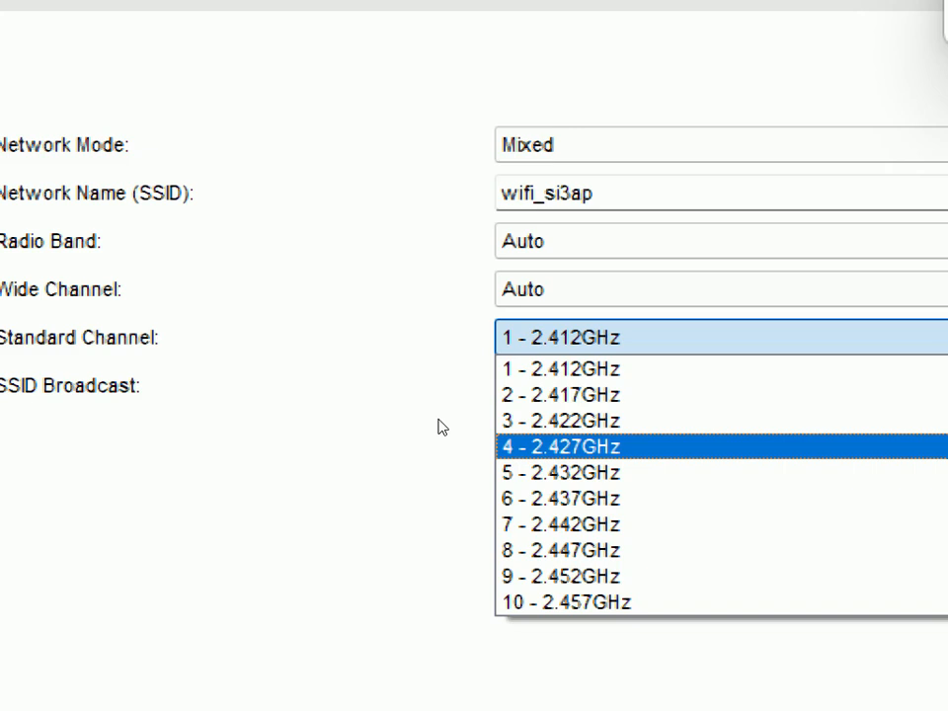
click(248, 480)
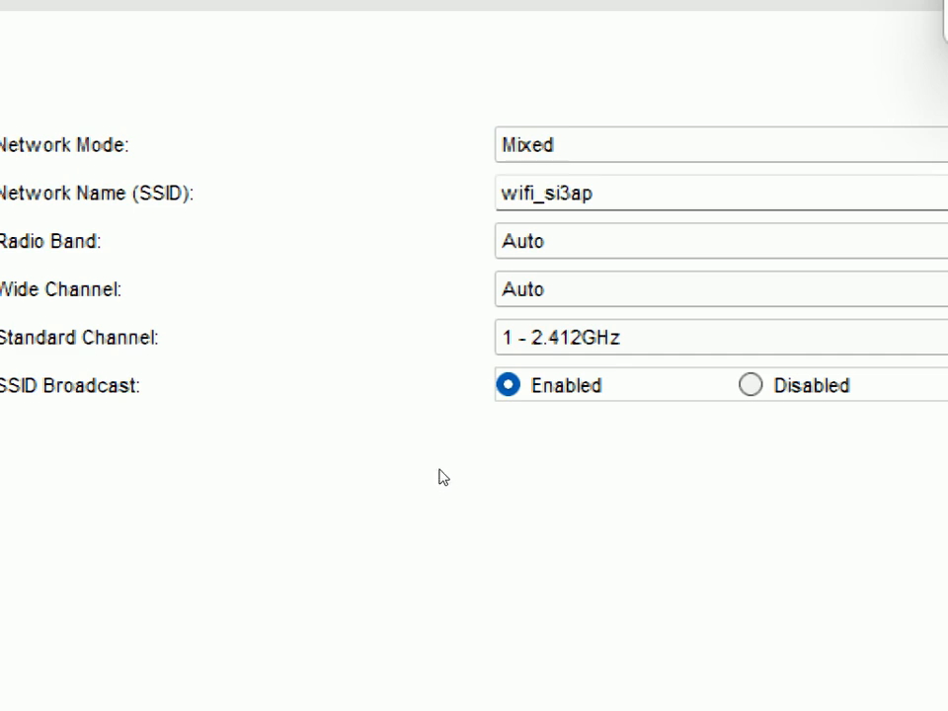
Try SSID Broadcast as Disabled and set it back to Enabled
click(751, 385)
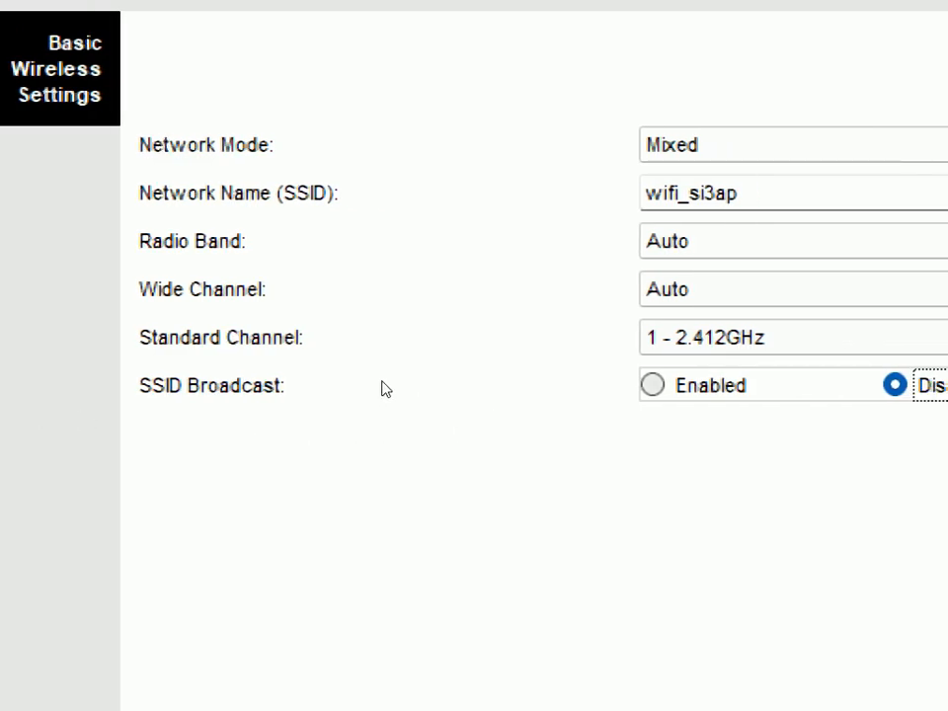
key(Left)
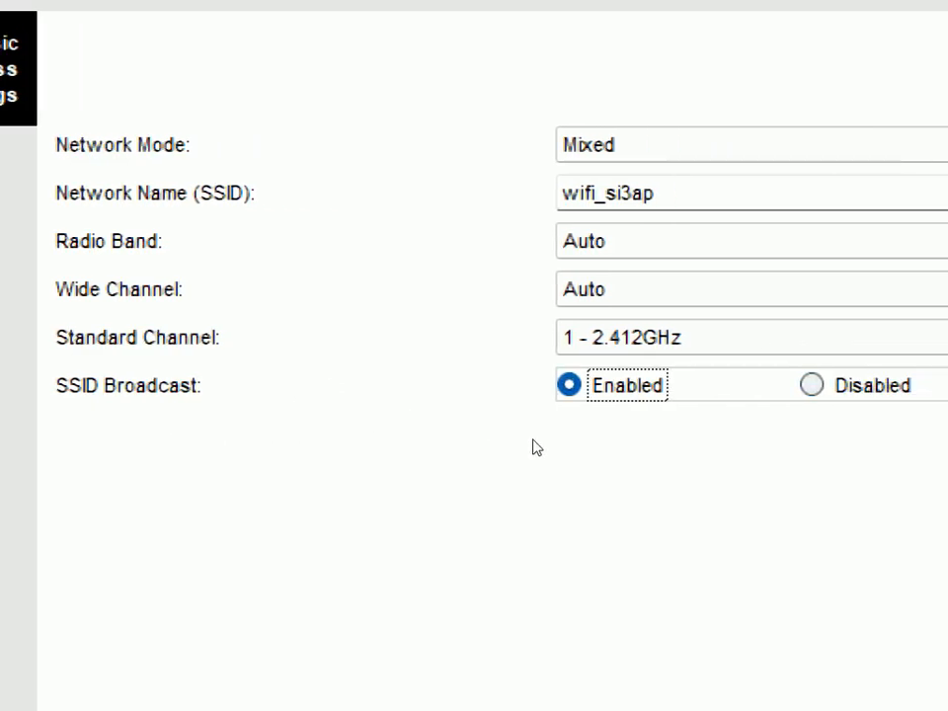
Return Magnifier to 100% and save the basic wireless settings on the router
click(624, 200)
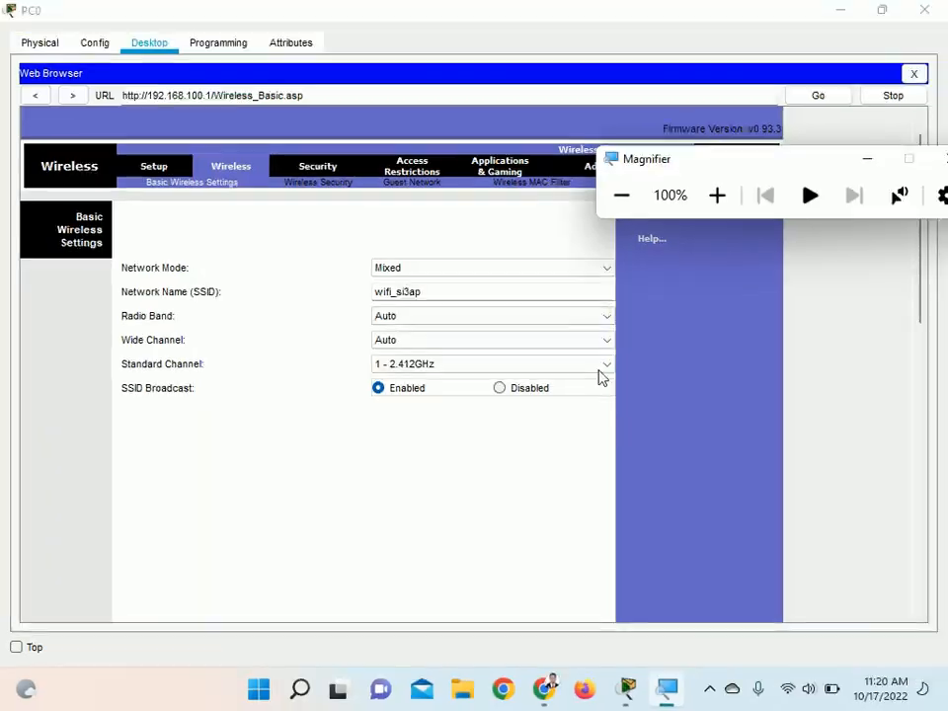
scroll(569, 469, down, 10)
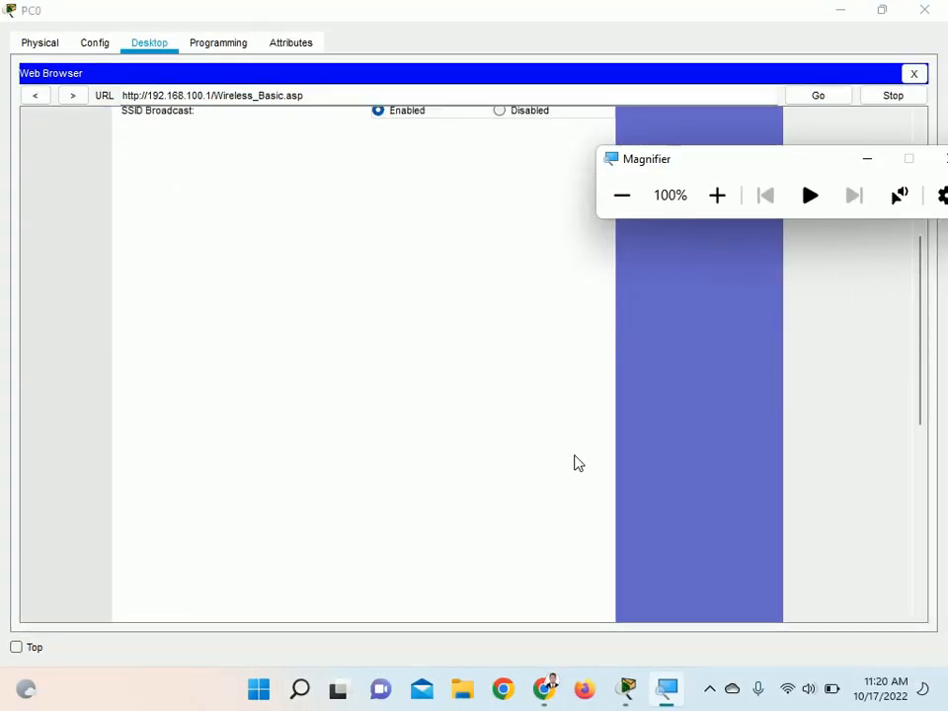
scroll(578, 471, down, 5)
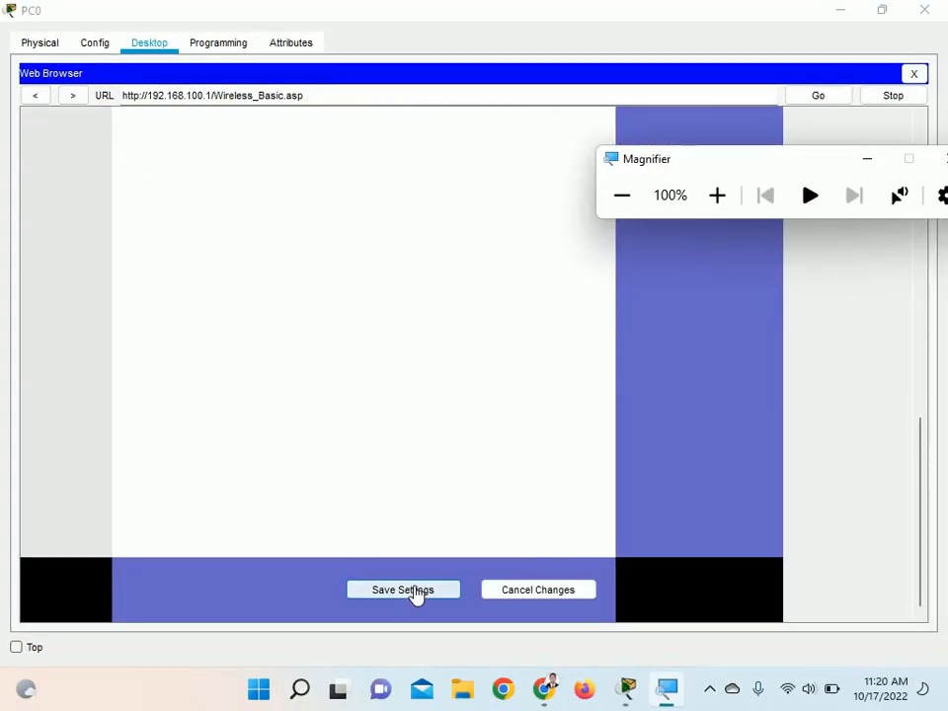
click(415, 591)
click(424, 595)
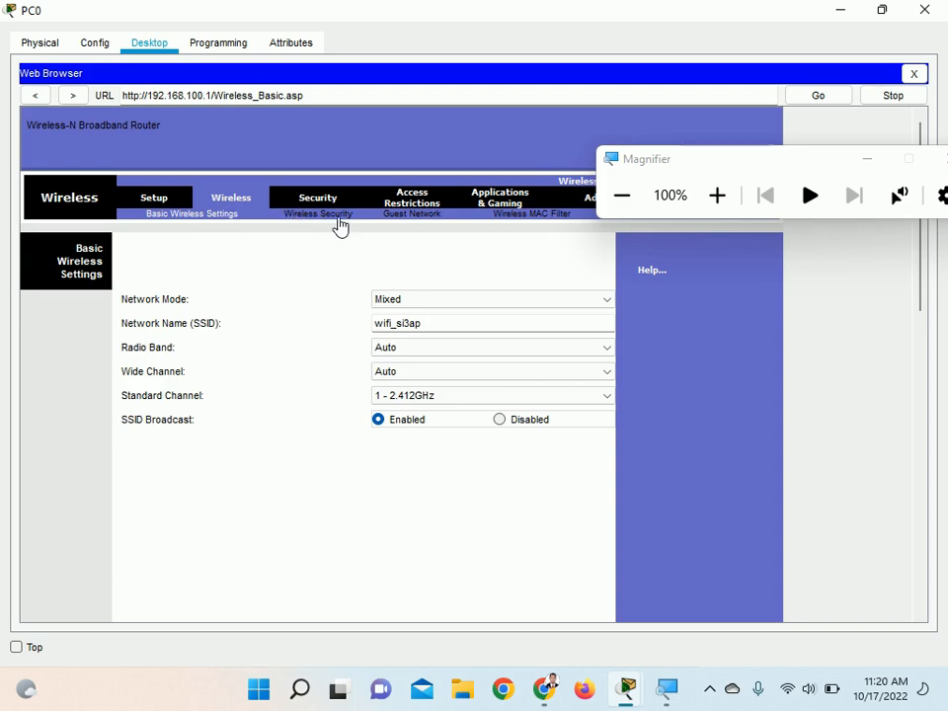
Enlarge the screen with Magnifier, open the router's Wireless Security page and set the security mode to WPA2 Personal
click(717, 198)
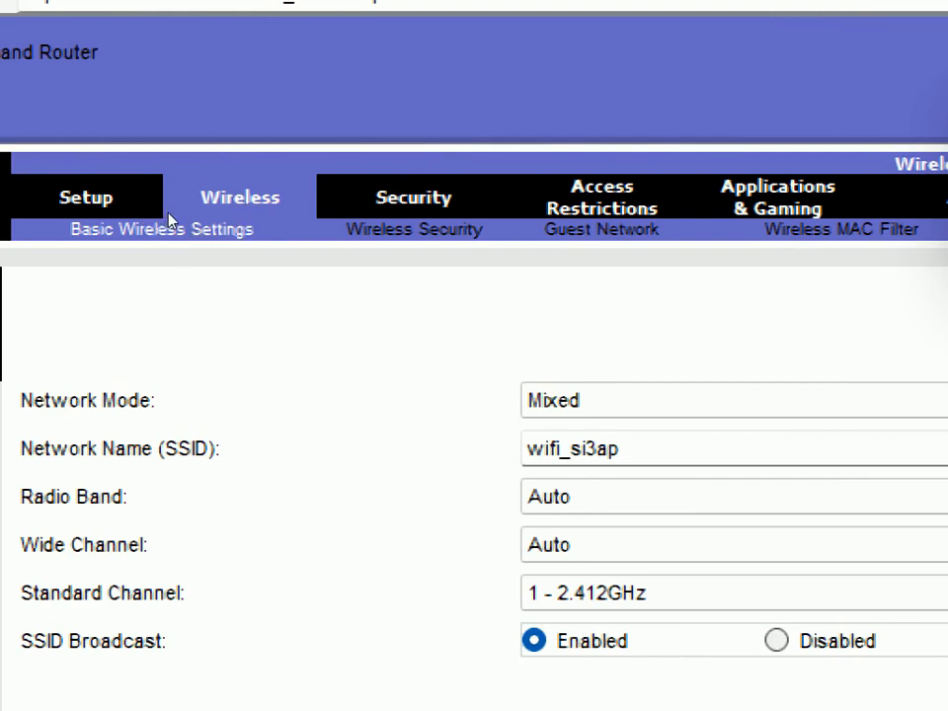
click(303, 224)
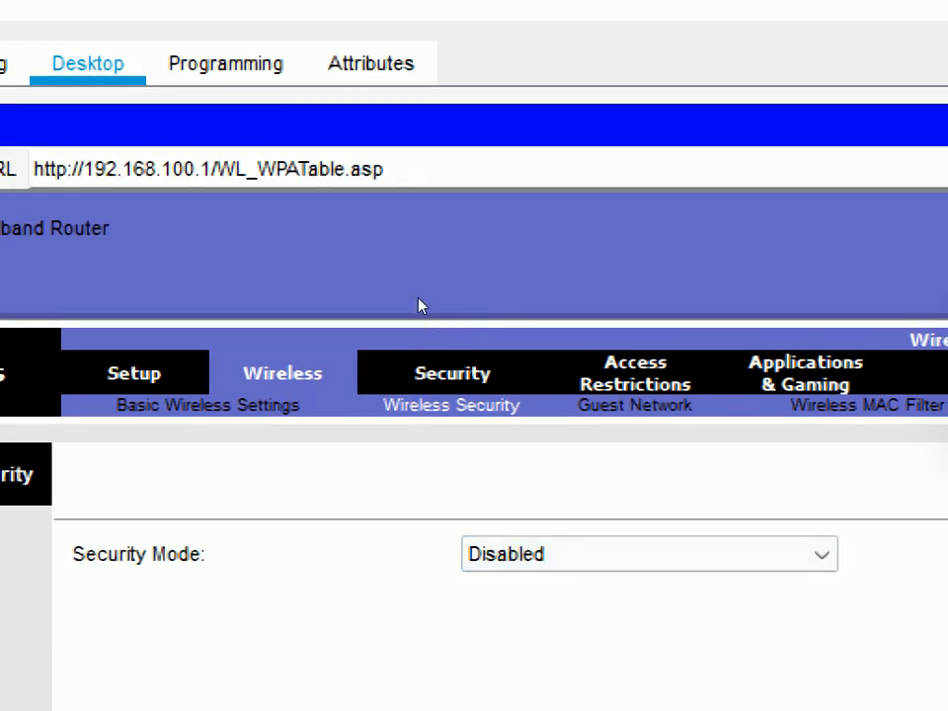
click(650, 554)
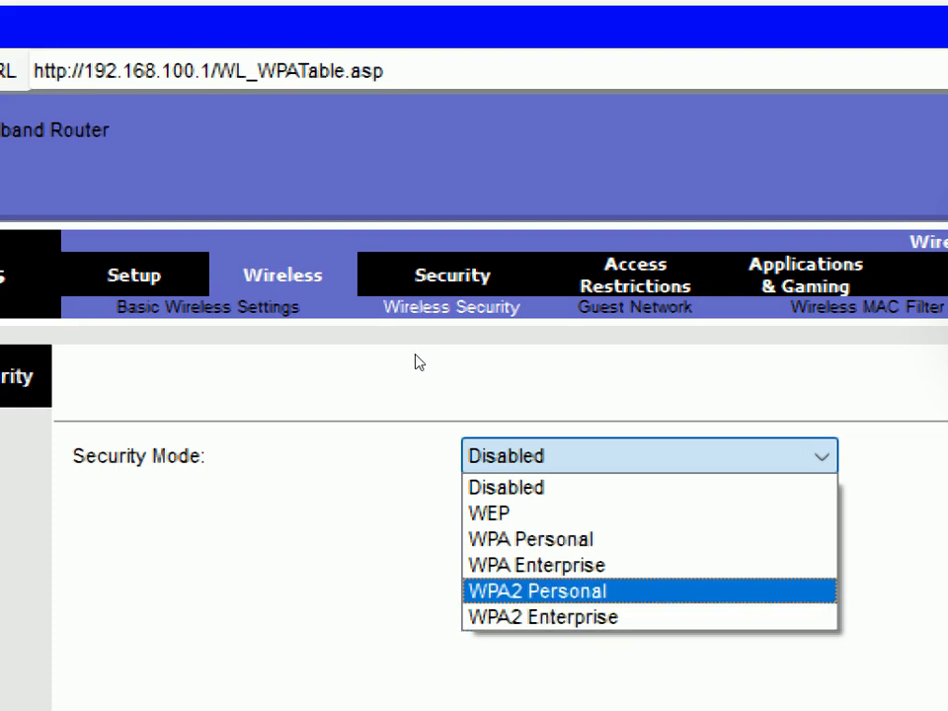
click(416, 363)
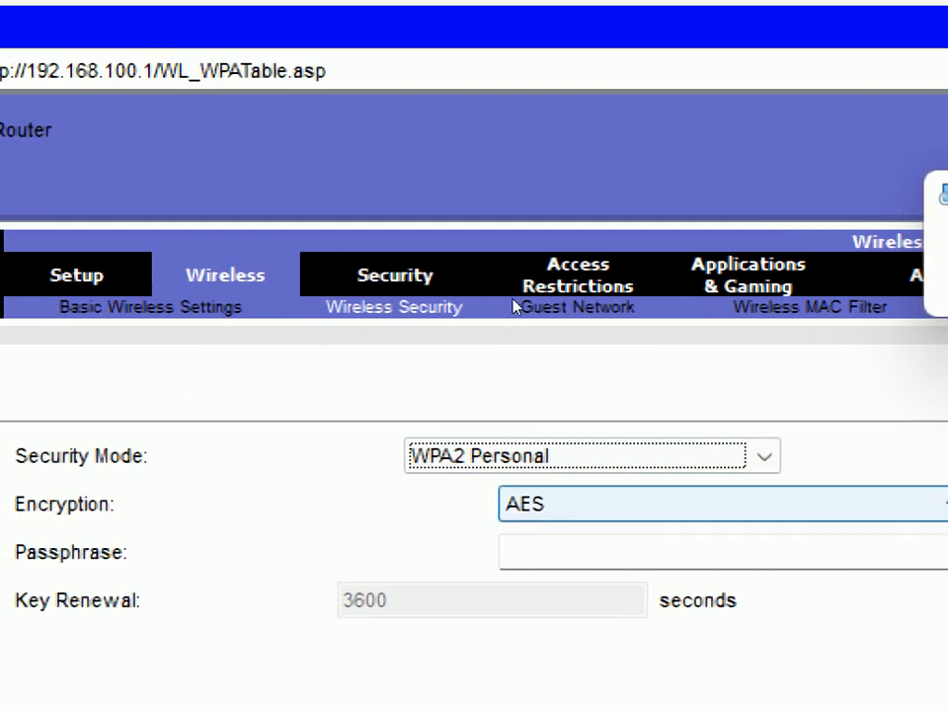
Select AES encryption for the router's WPA2 Personal security and enter a wireless passphrase
click(454, 311)
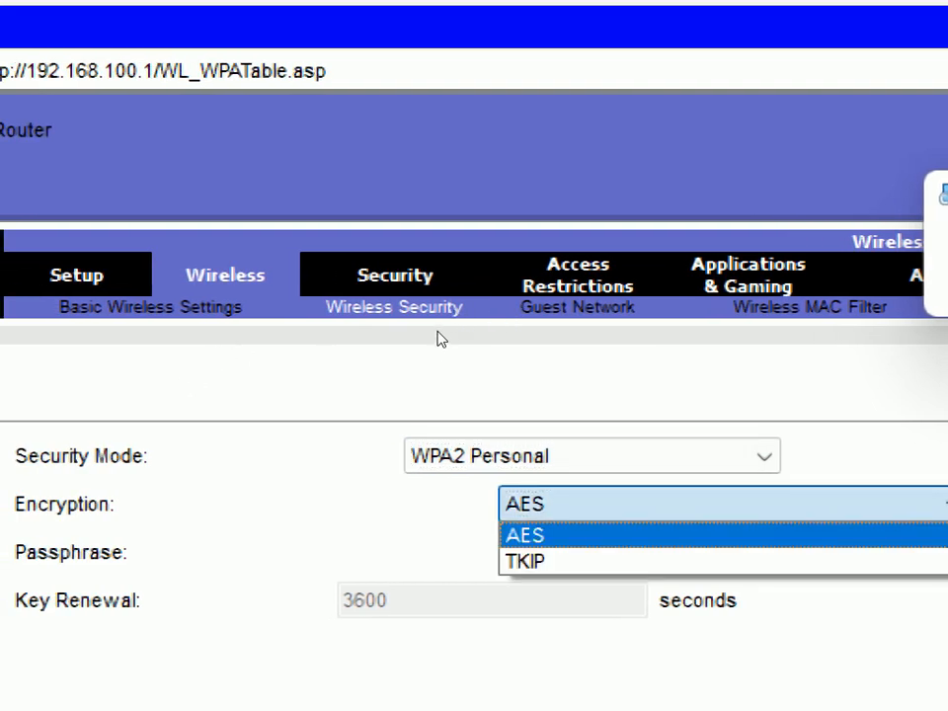
click(438, 330)
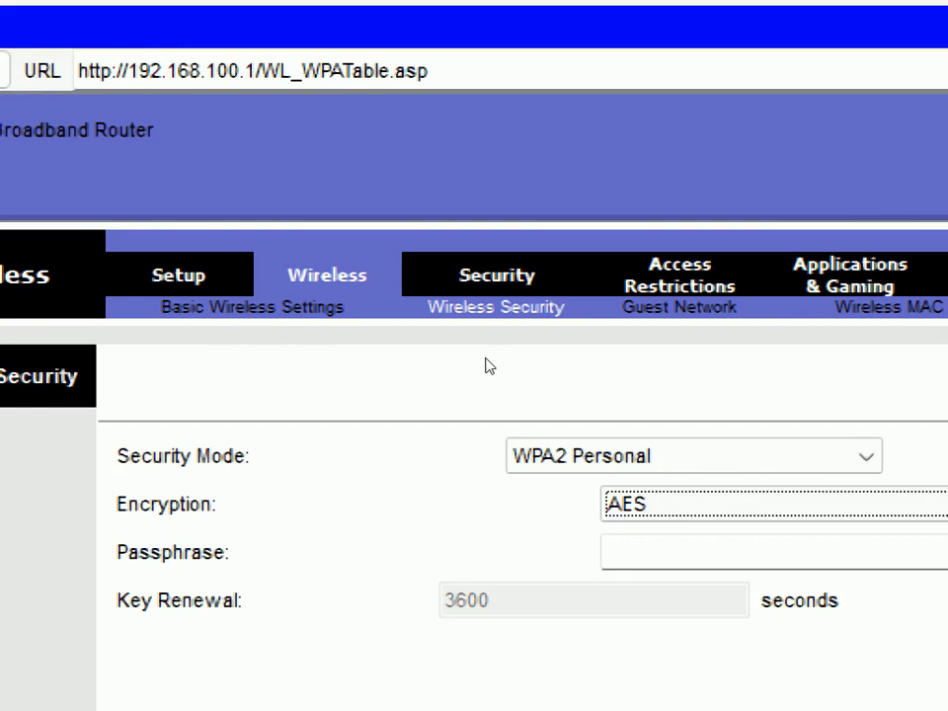
key(Tab)
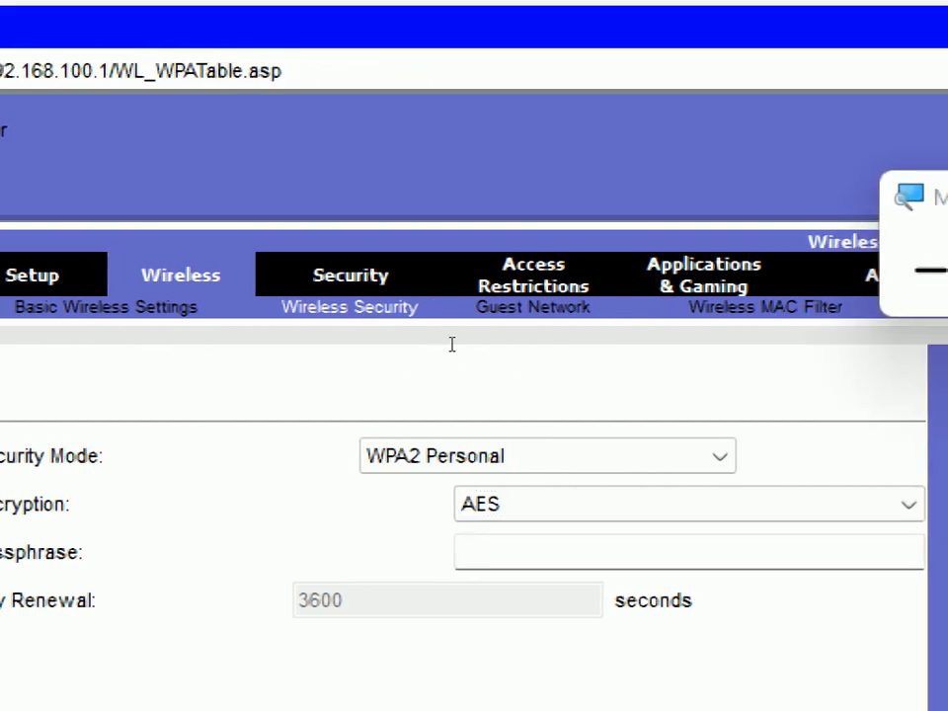
text(1)
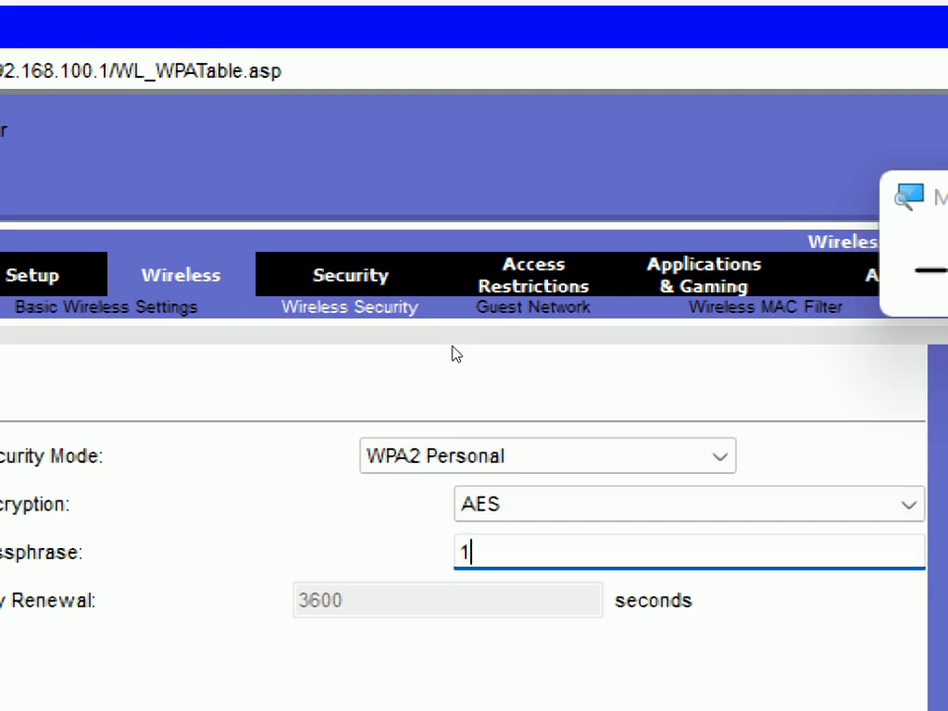
text(23456)
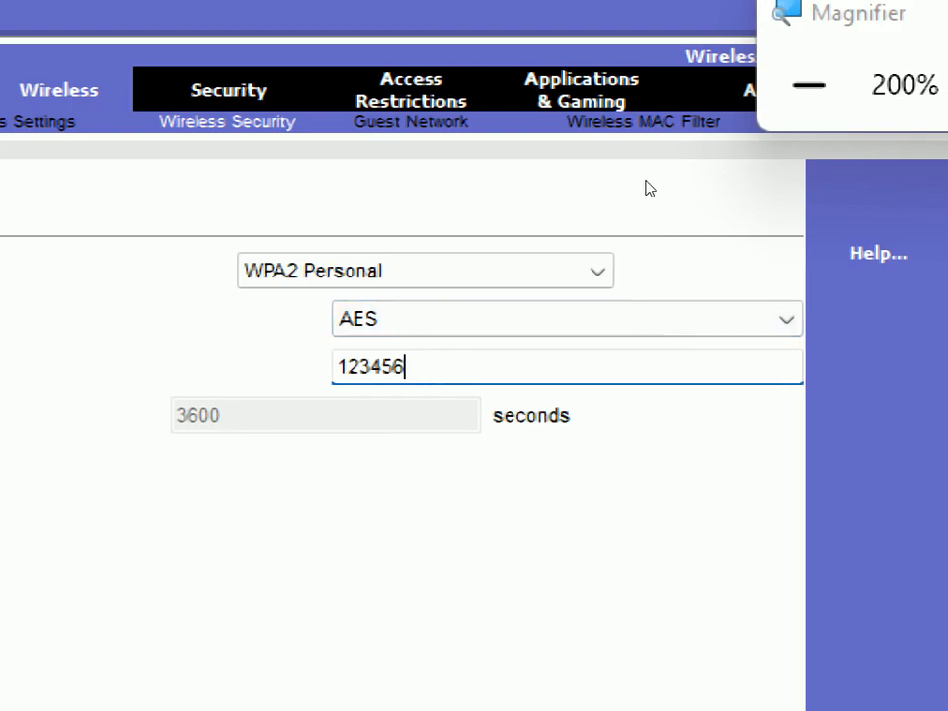
Return Magnifier to 100%, try to save the wireless security settings, then enlarge and dismiss the error dialog
key(super+minus)
scroll(514, 545, down, 5)
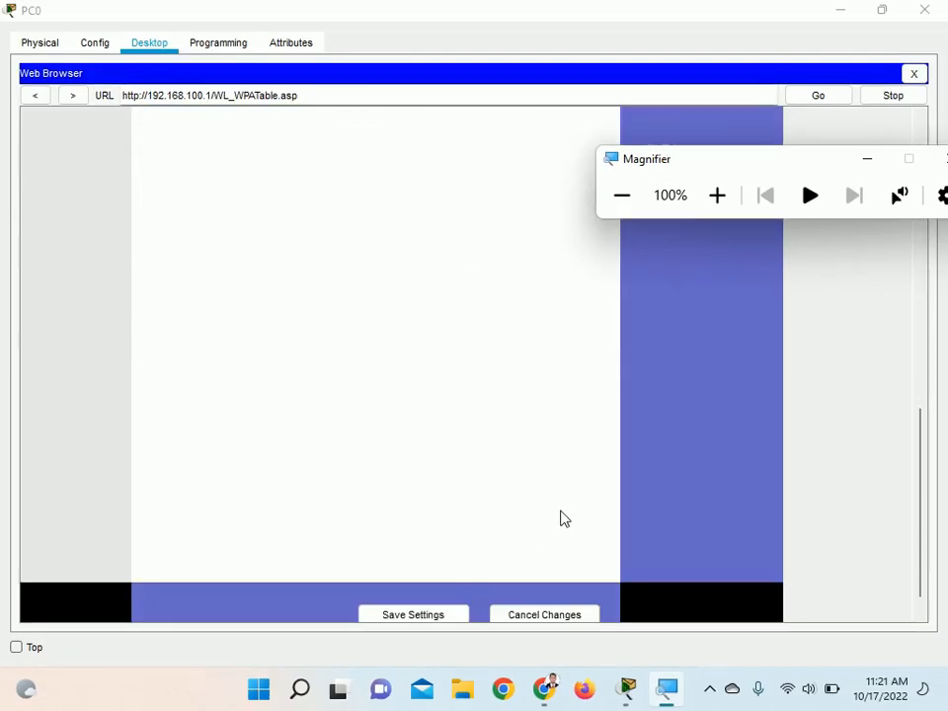
click(423, 593)
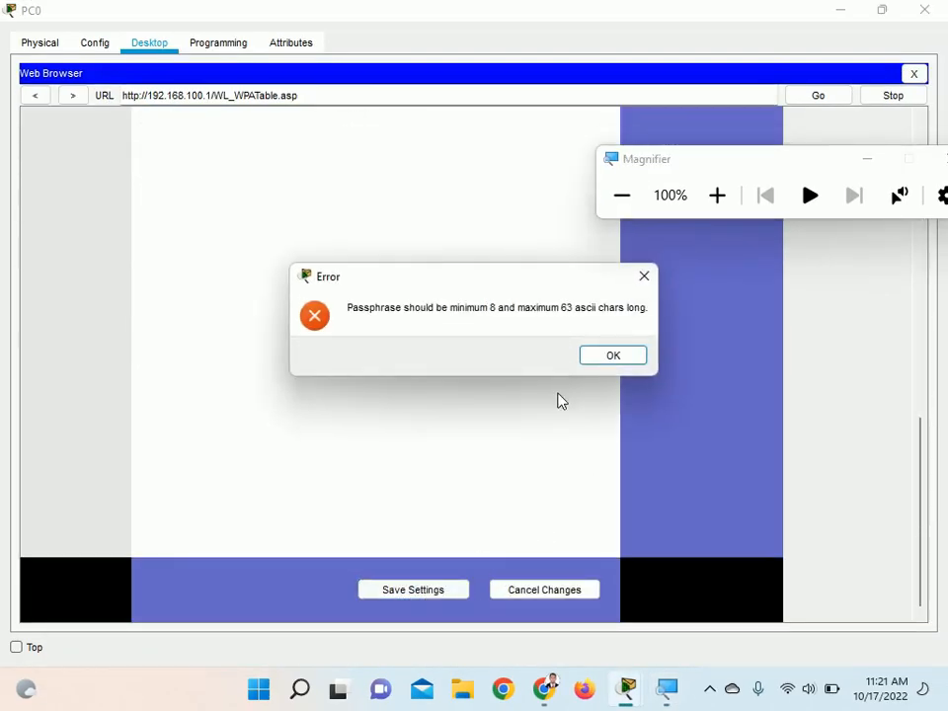
click(726, 202)
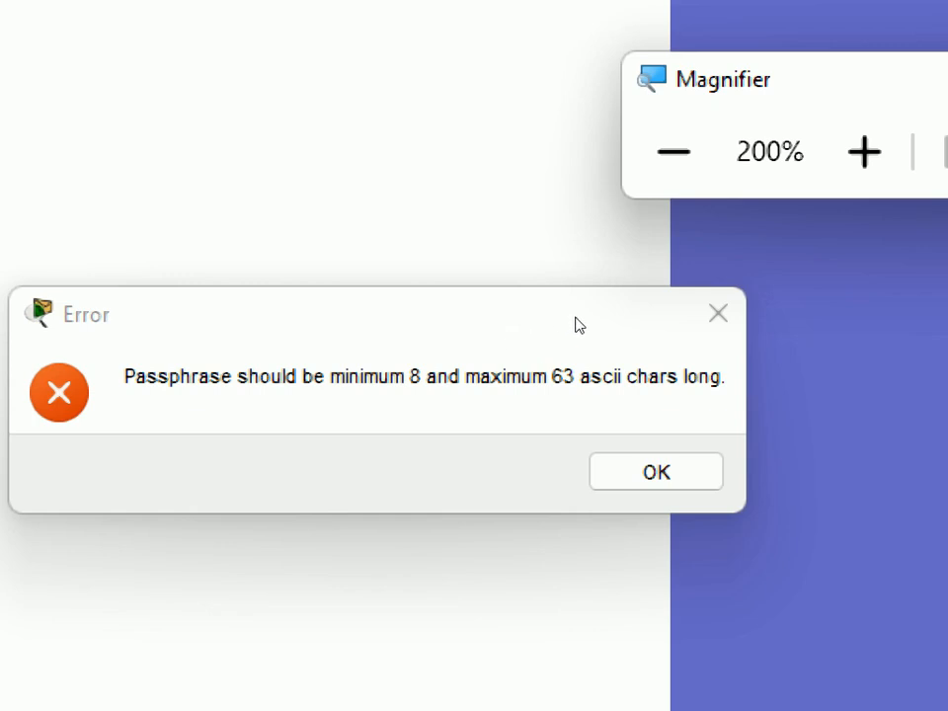
click(634, 360)
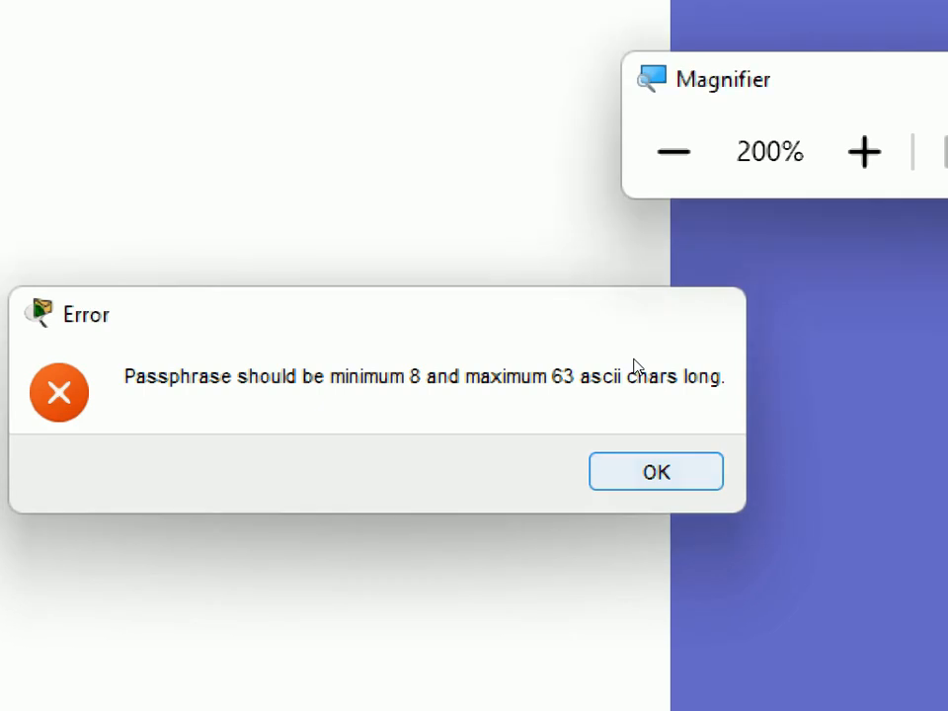
key(Return)
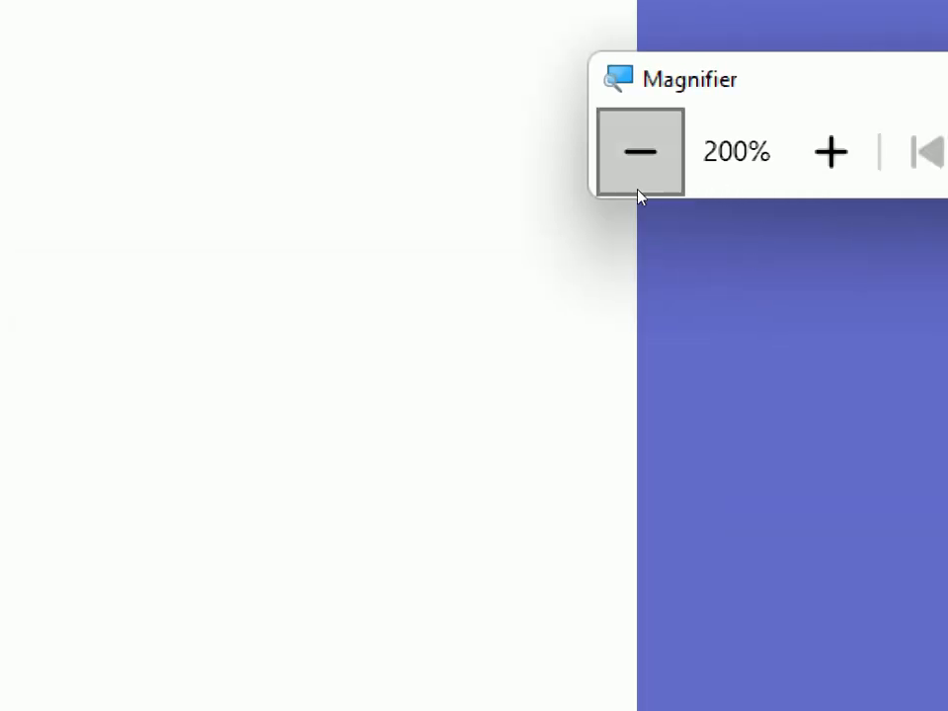
Return Magnifier to 100%, enter a longer wireless passphrase and check the entry at 200% magnification
click(640, 195)
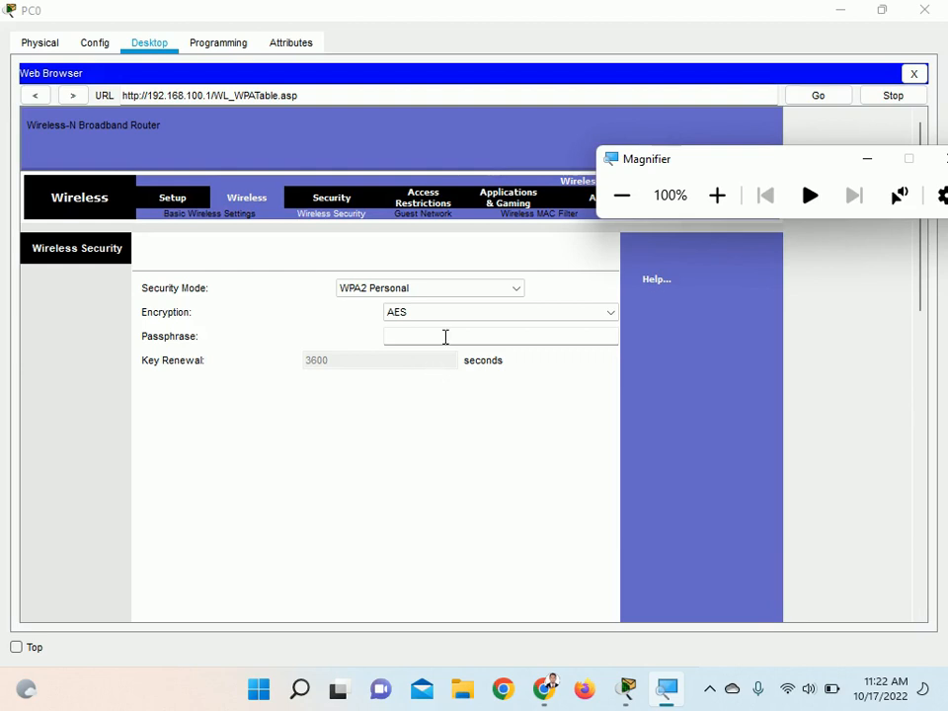
click(447, 335)
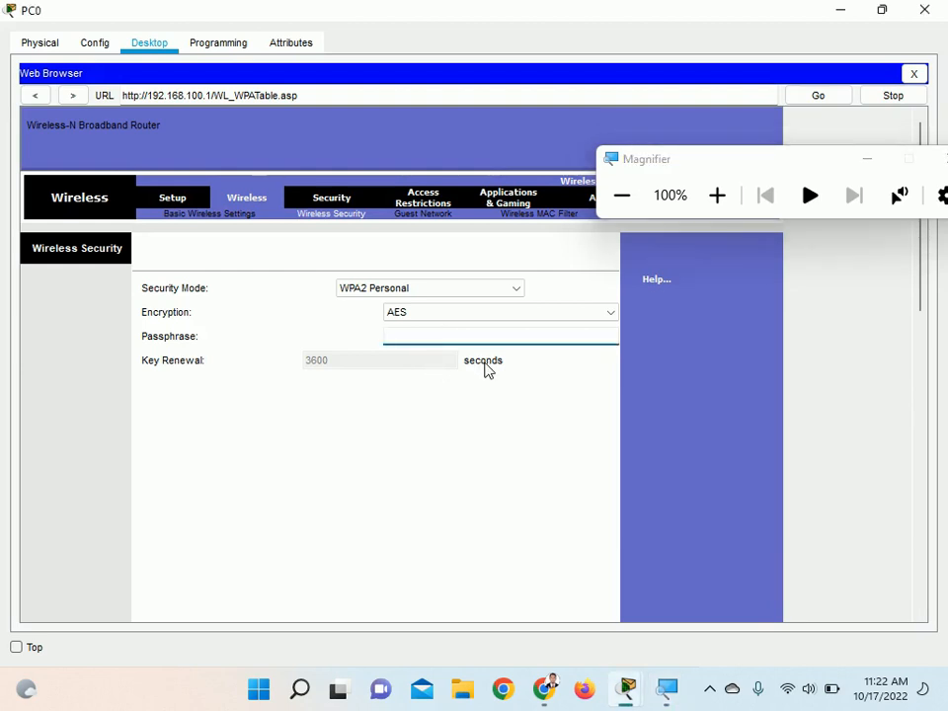
text(indonesia)
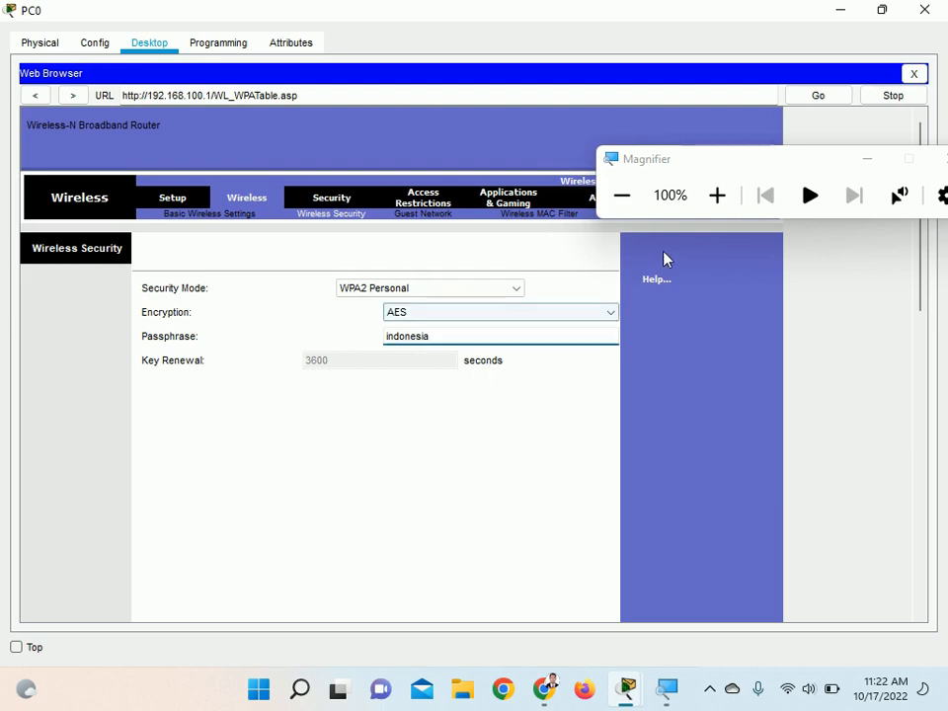
click(715, 198)
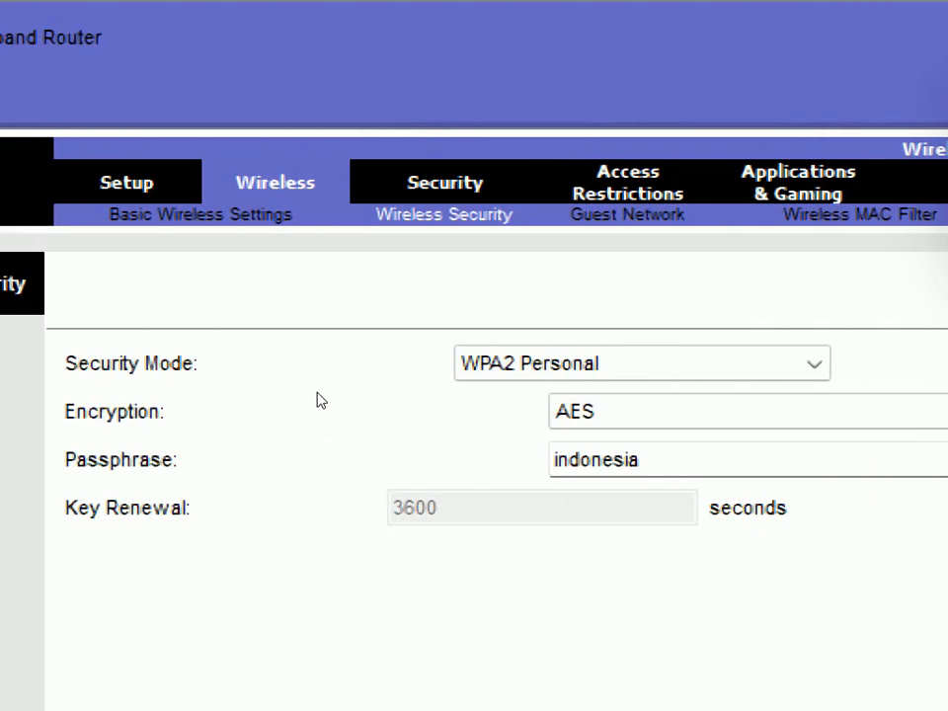
click(404, 337)
key(Right)
key(Right)
key(Right)
key(Right)
key(Right)
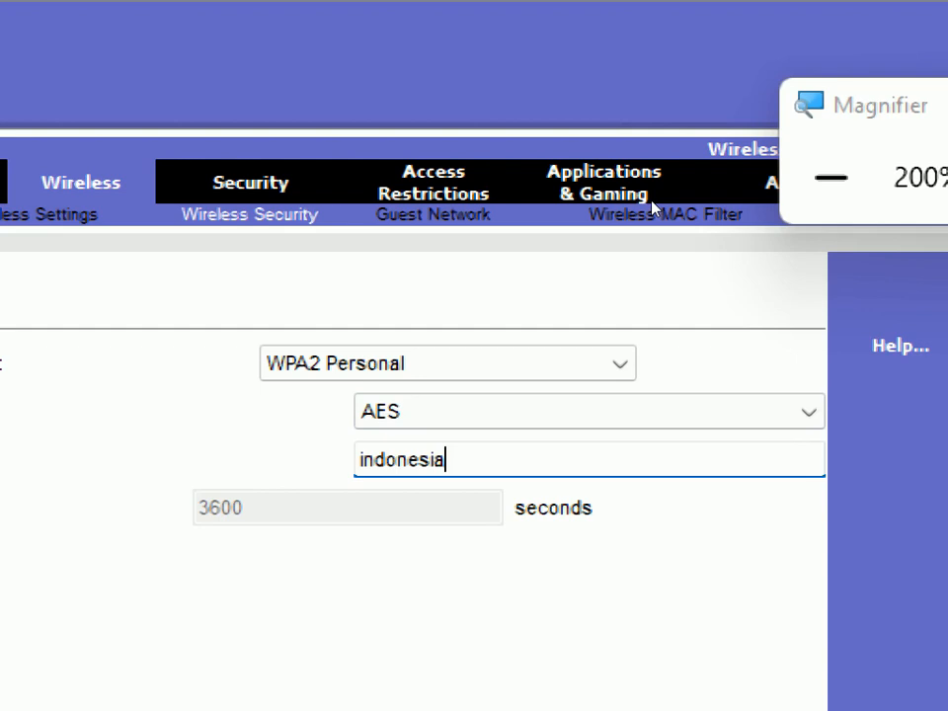
Save the wireless security settings at 100% magnification and close PC0's web browser and device window
click(831, 178)
scroll(570, 462, down, 5)
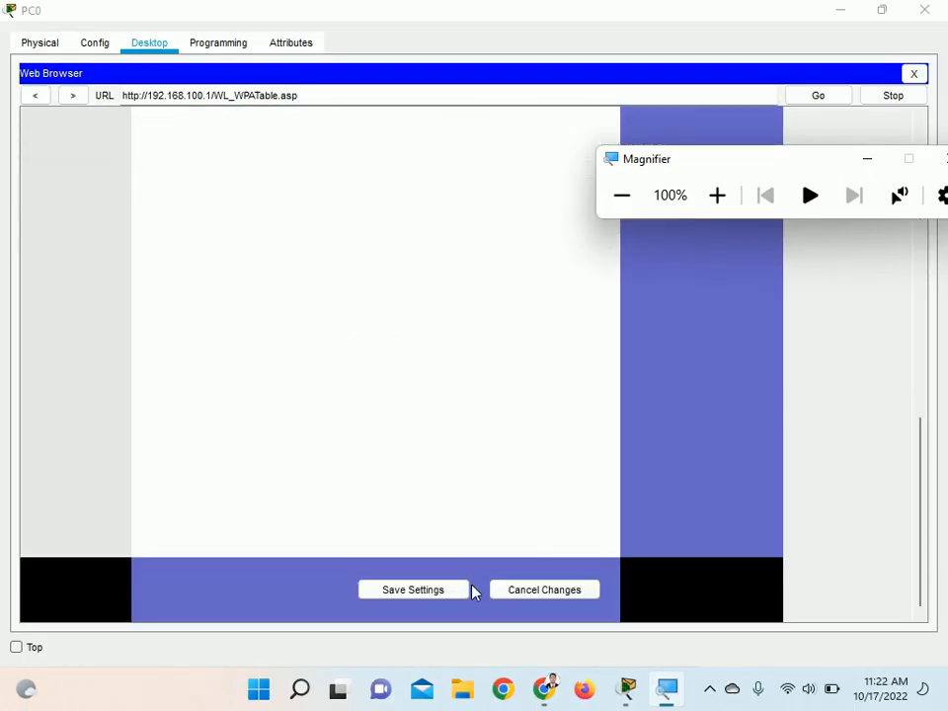
click(443, 599)
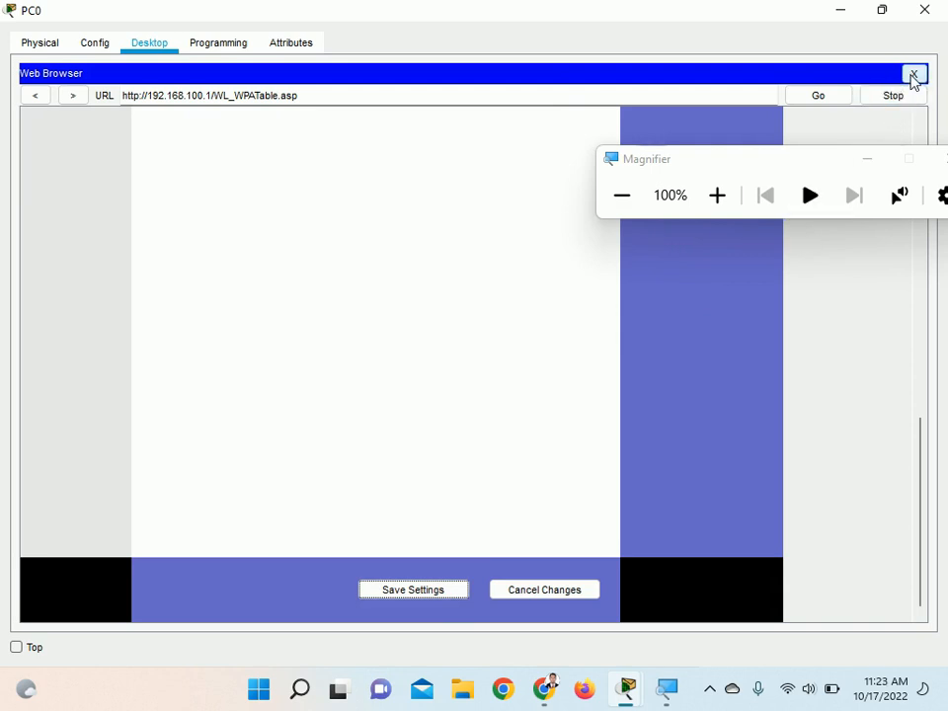
click(914, 75)
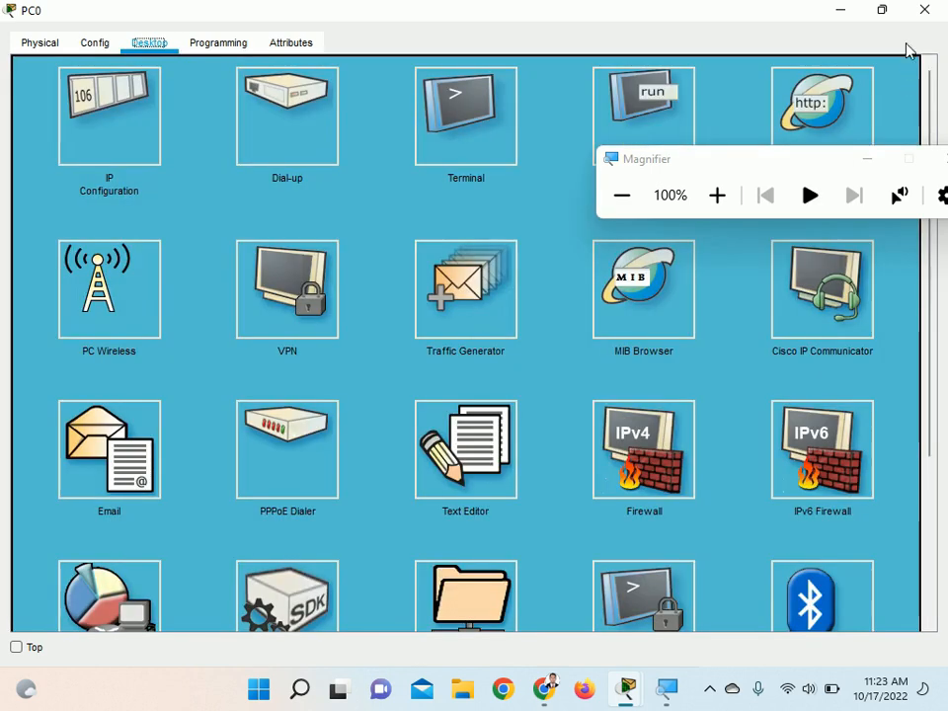
click(925, 10)
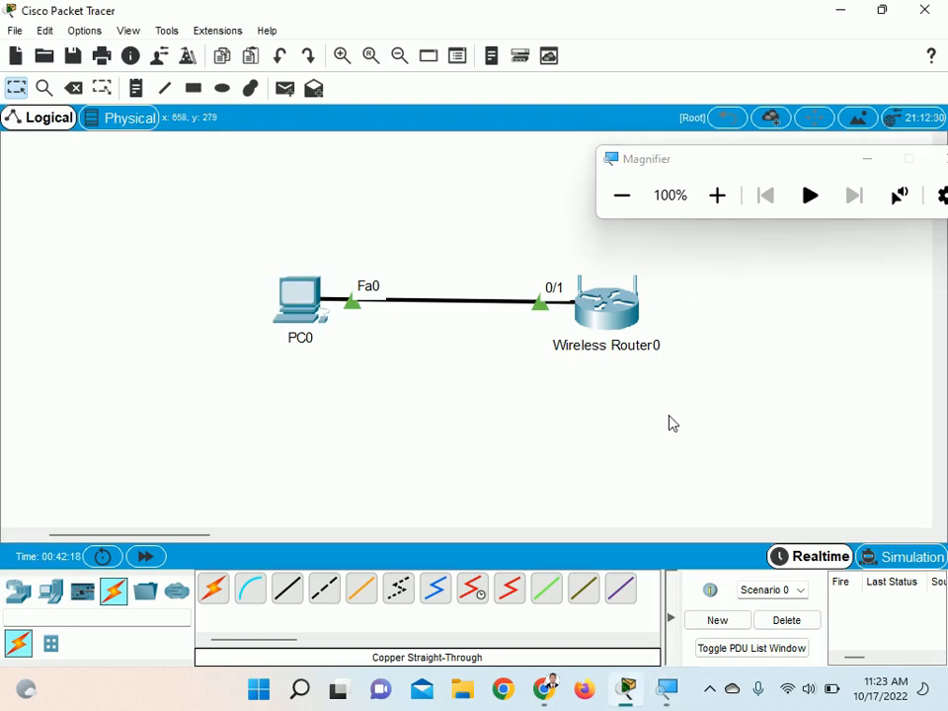
click(710, 689)
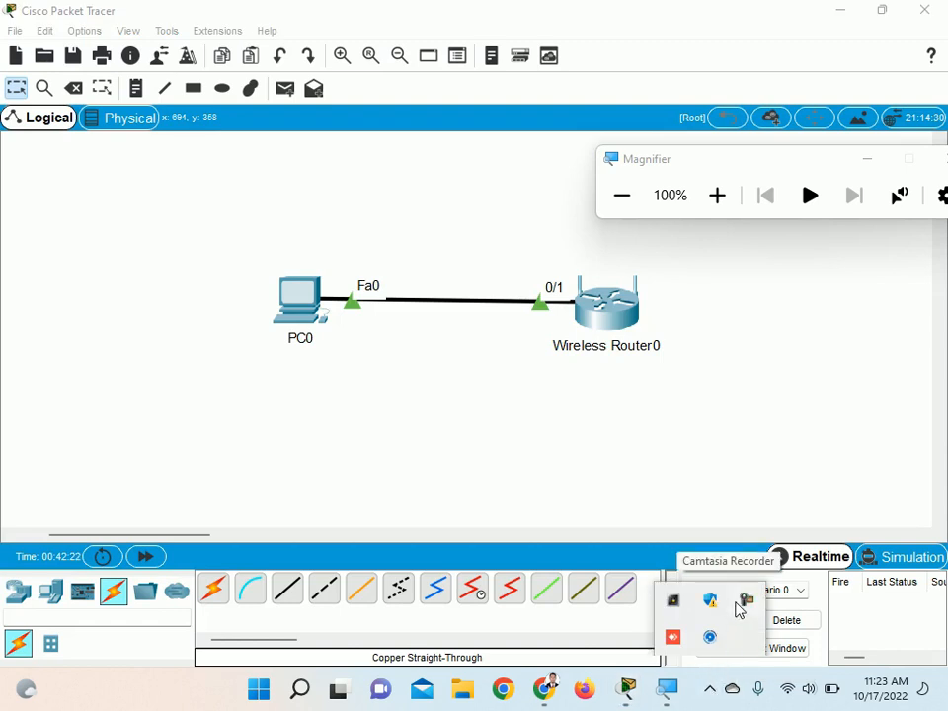
click(751, 604)
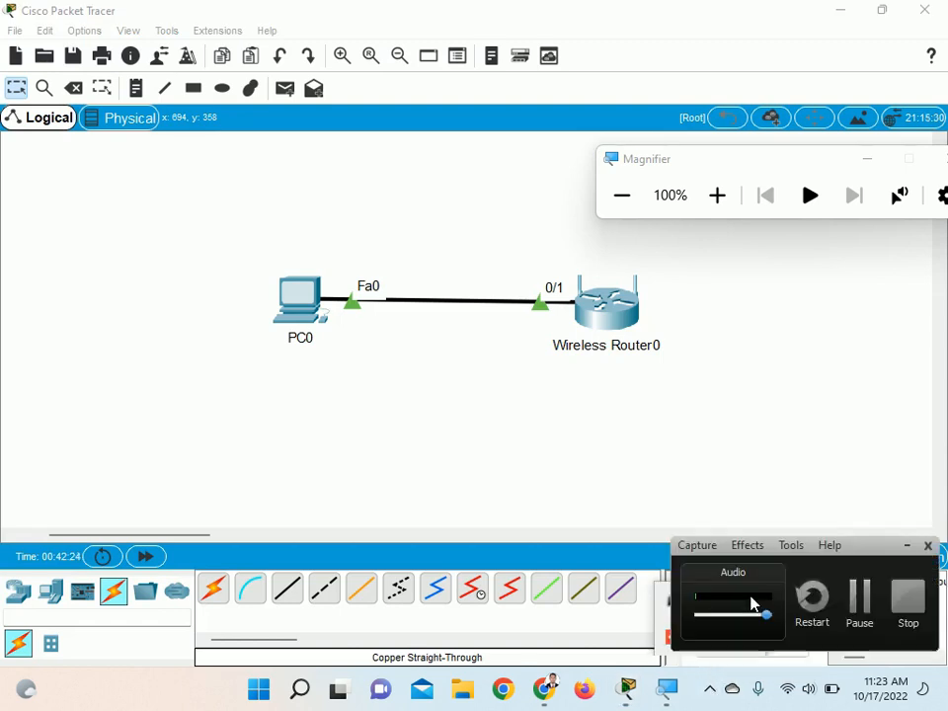
click(857, 598)
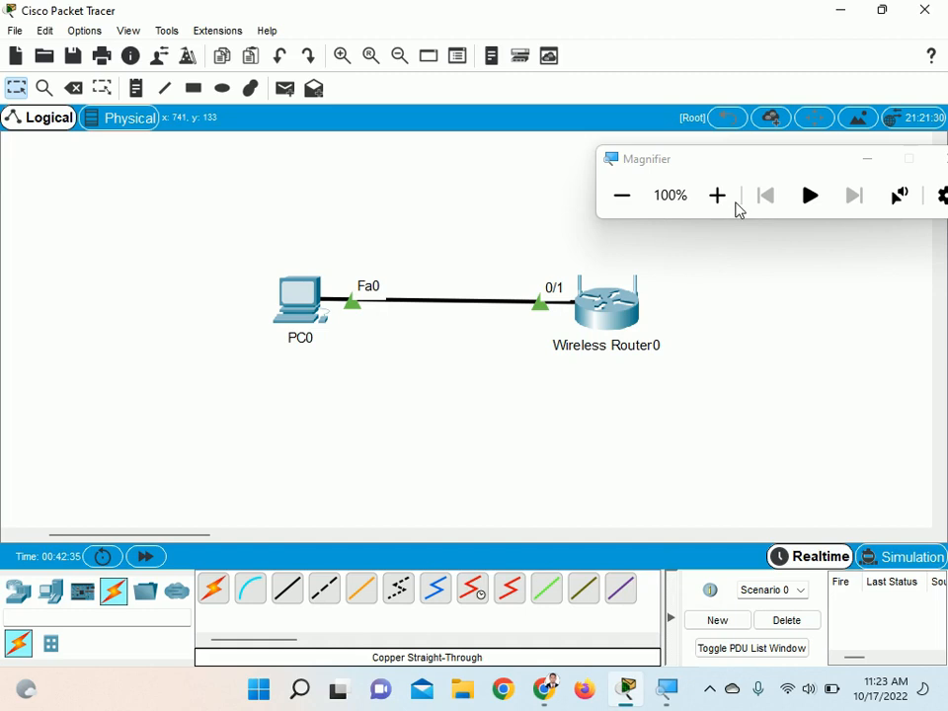
Place a note below Wireless Router0 with "wifi access point" as its first line
click(136, 88)
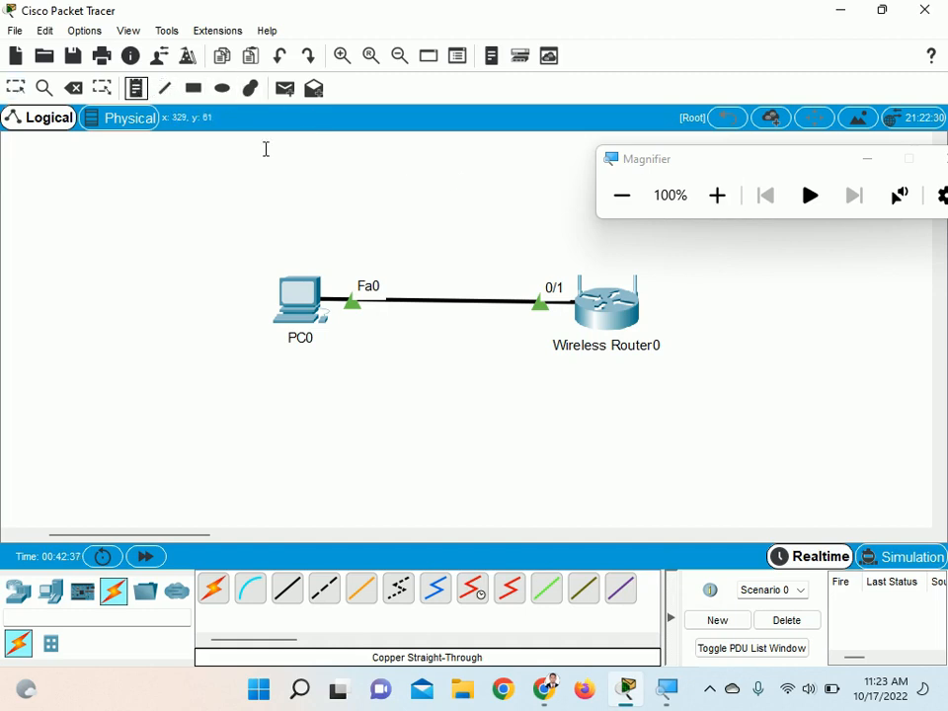
click(589, 408)
text(wifi)
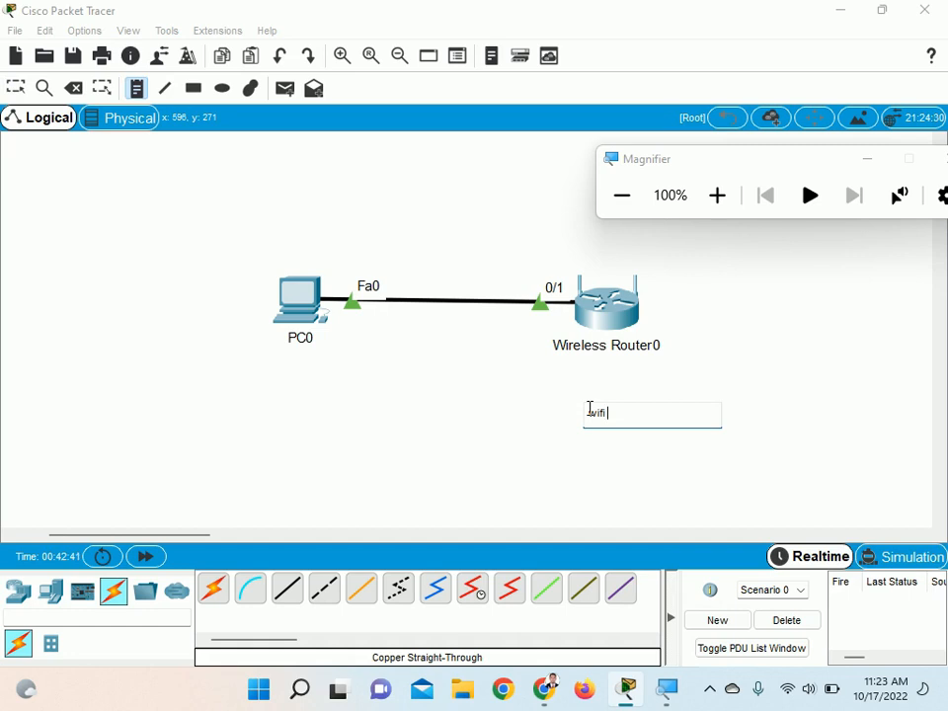
key(BackSpace)
Add a second line to the note reading "ssid = wifi_si3ap"
key(BackSpace)
key(BackSpace)
key(BackSpace)
text(wifi access point)
key(Return)
text(ssid +)
key(BackSpace)
text(= wifi_s)
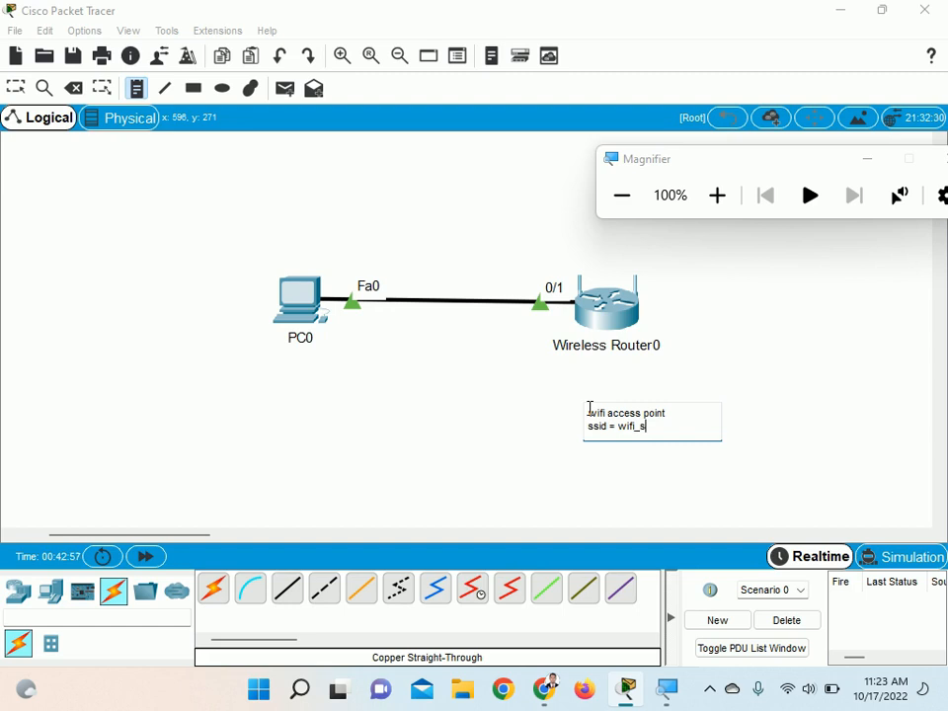
text(i3ap)
Add a third line to the note labelled "pass =" with the wireless passphrase and finish the note
key(Return)
text(pass)
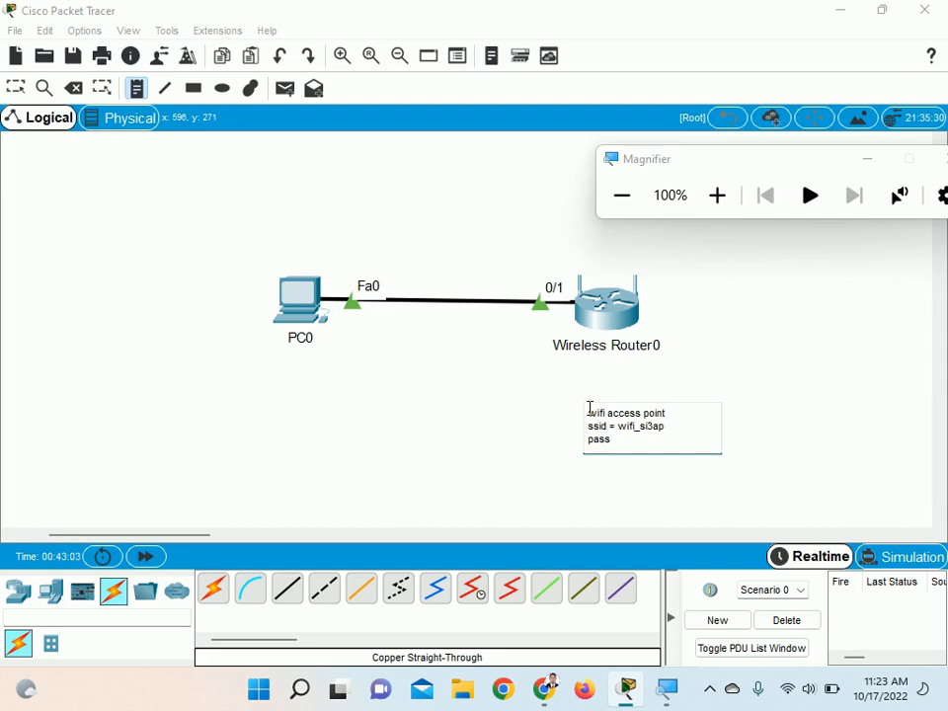
text( = indoensia)
click(801, 366)
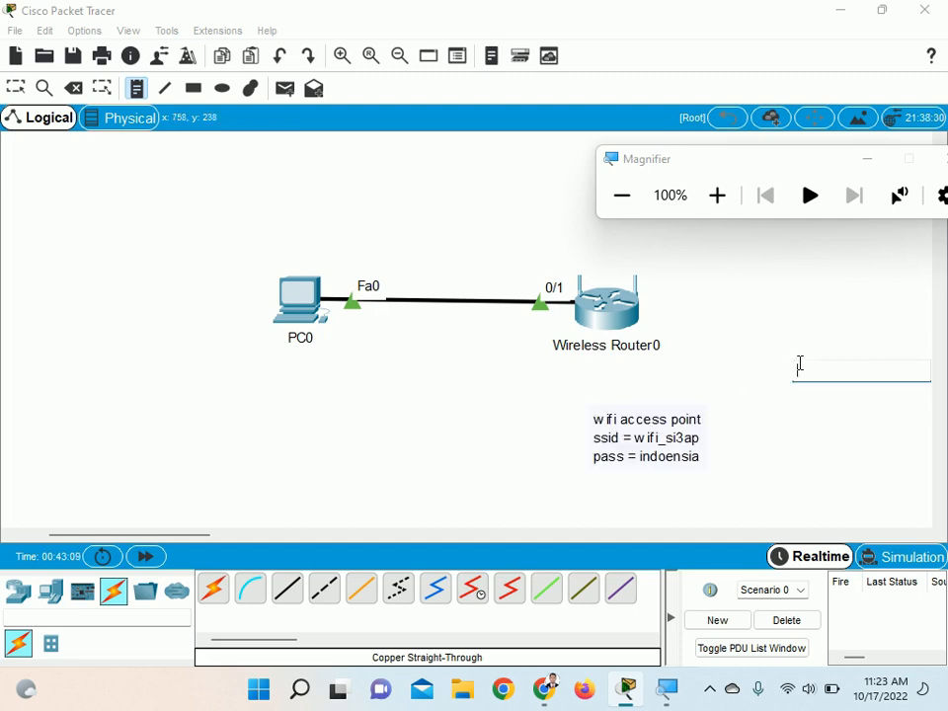
Move the access point note from below the router to the space just right of it
click(17, 89)
drag(618, 435, 731, 305)
click(743, 416)
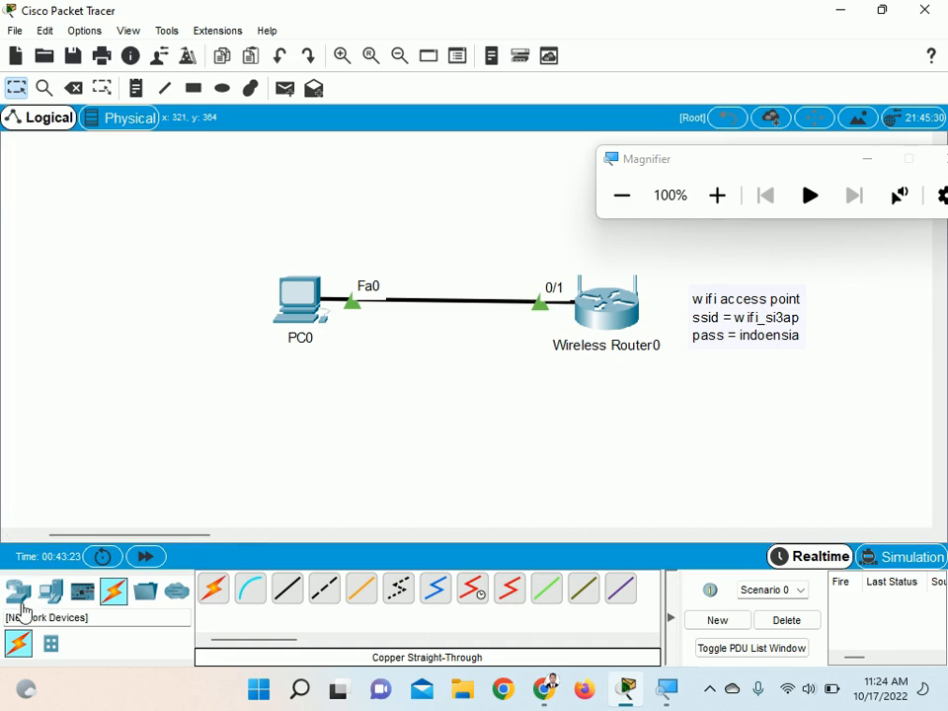
Add three laptops to the workspace below PC0 and Wireless Router0
click(51, 593)
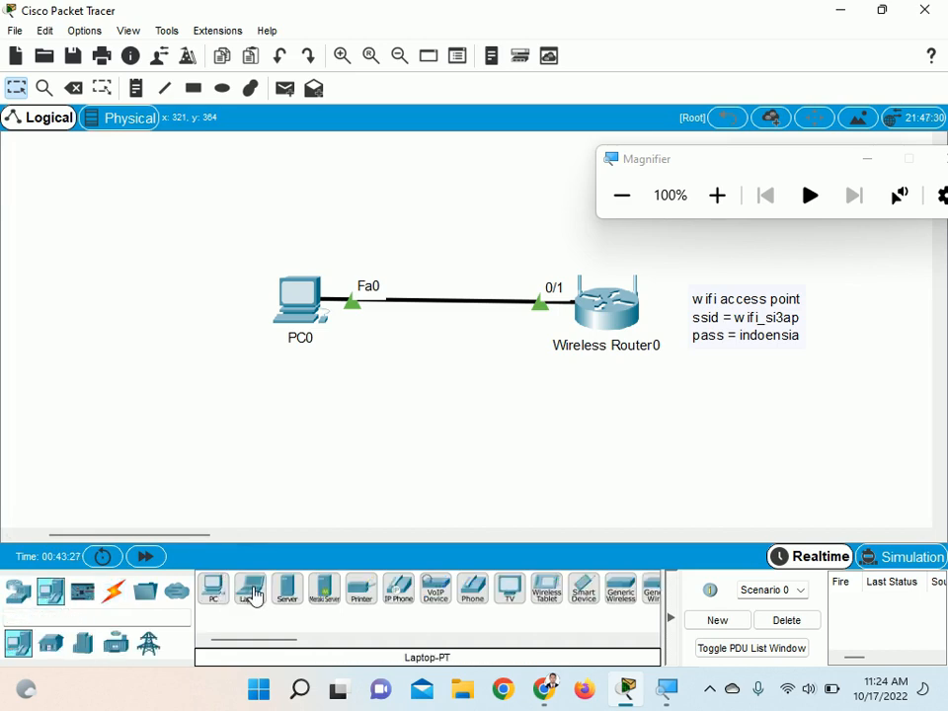
click(255, 597)
click(314, 413)
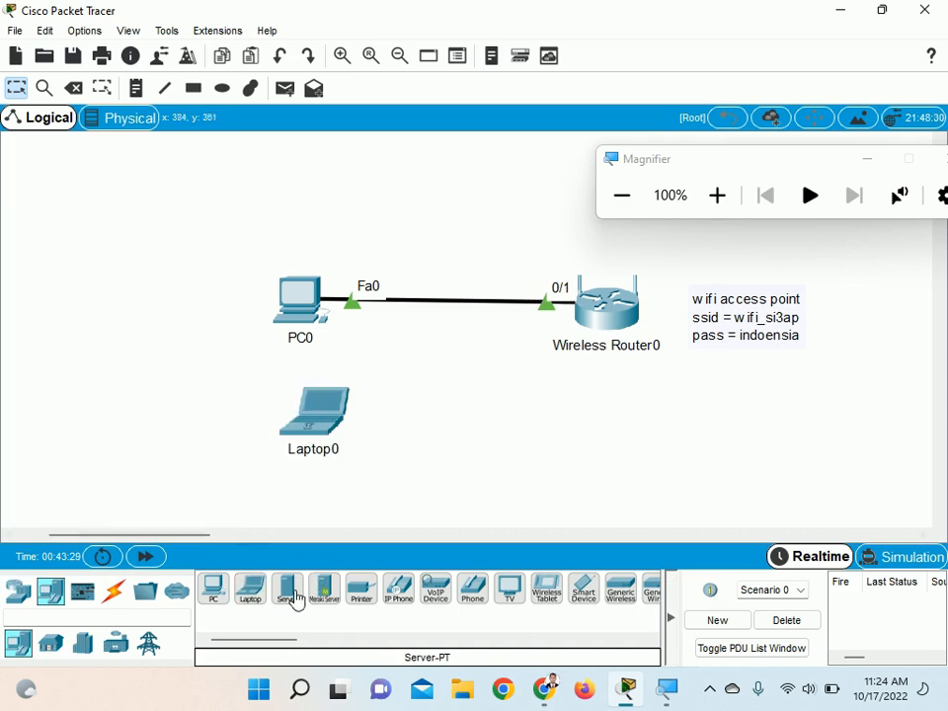
click(254, 597)
click(451, 462)
click(255, 596)
click(580, 450)
Move PC0 and Wireless Router0 together higher in the workspace and shift the Magnifier window off the router
drag(265, 257, 643, 373)
drag(612, 320, 626, 214)
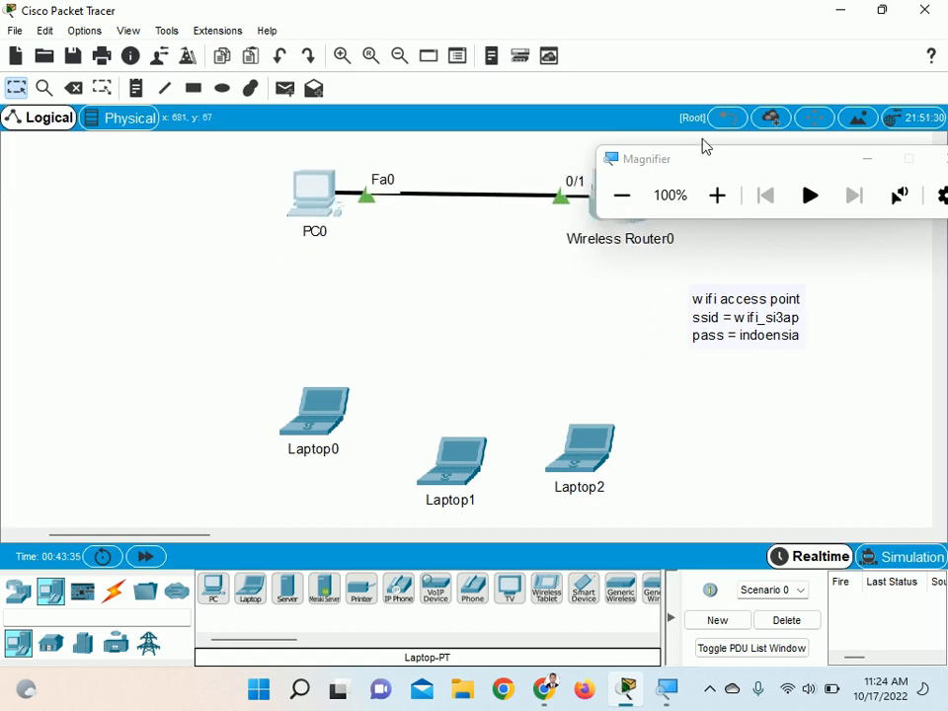
drag(715, 161, 722, 46)
Spread the three laptops out below the PC and router, with Laptop0 farthest left and Laptop1 between the others
drag(324, 397, 224, 338)
drag(477, 465, 419, 415)
drag(591, 444, 591, 408)
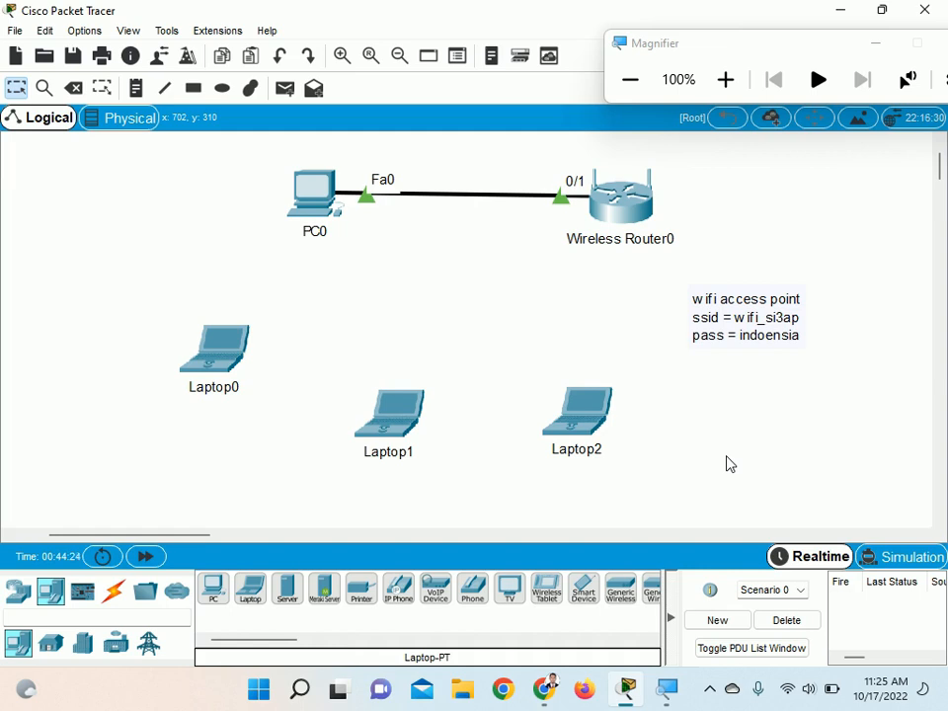
click(710, 690)
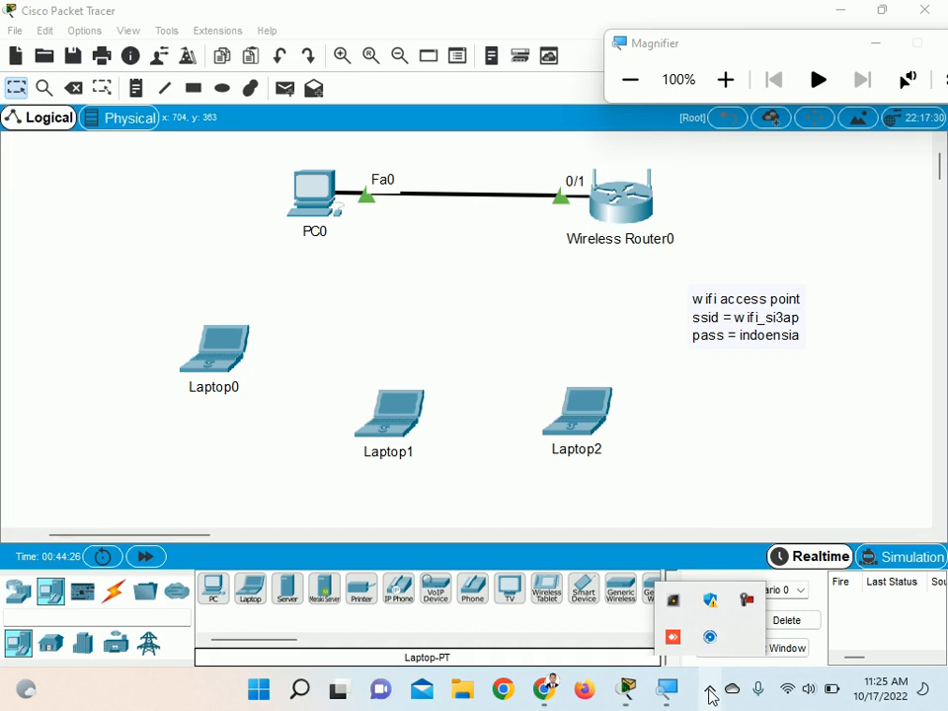
click(757, 469)
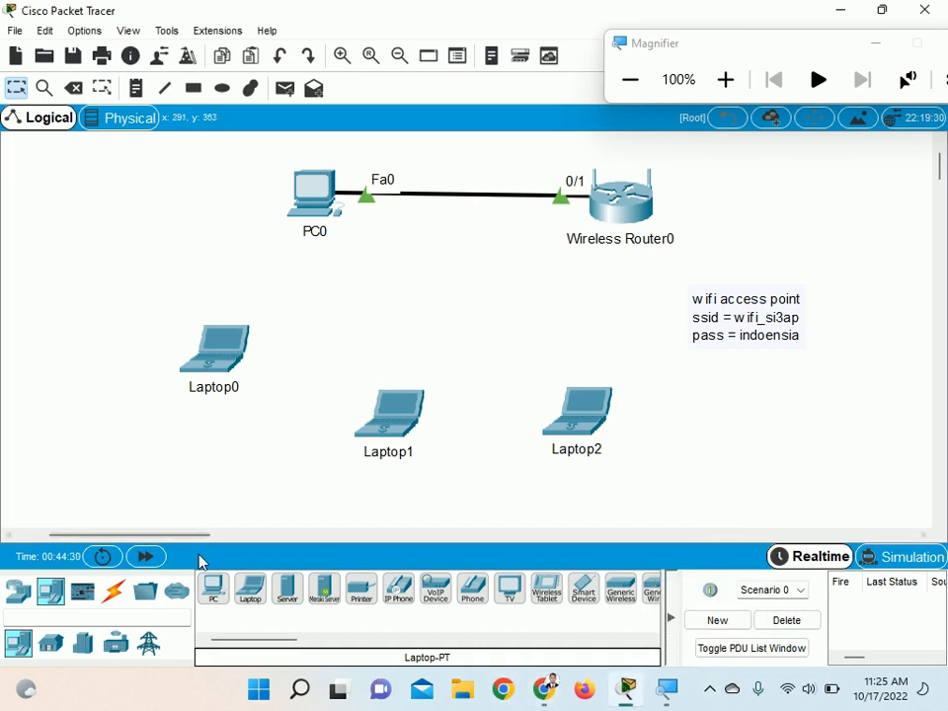
Power off Laptop0 and replace its built-in Ethernet module with the WPC300N wireless module
click(229, 348)
drag(430, 93, 235, 50)
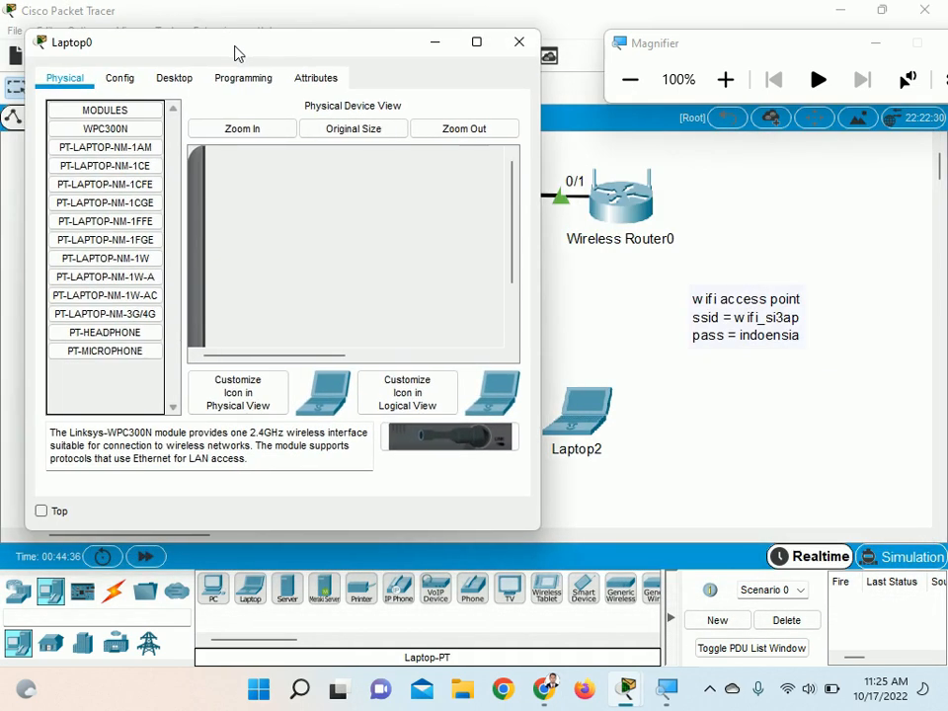
drag(541, 297, 648, 307)
drag(621, 258, 623, 356)
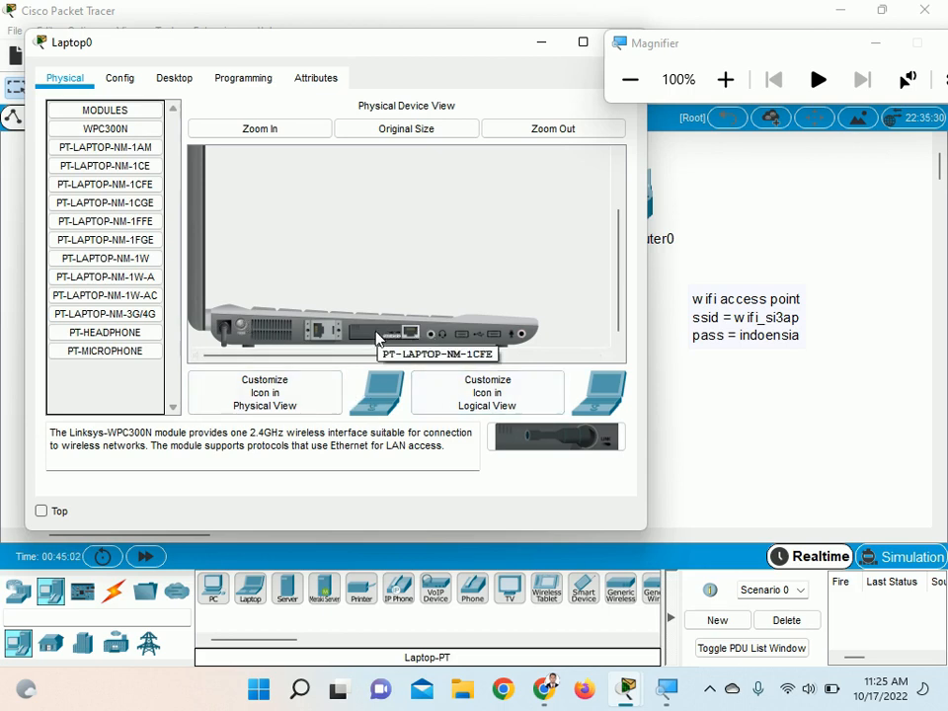
drag(388, 327, 540, 445)
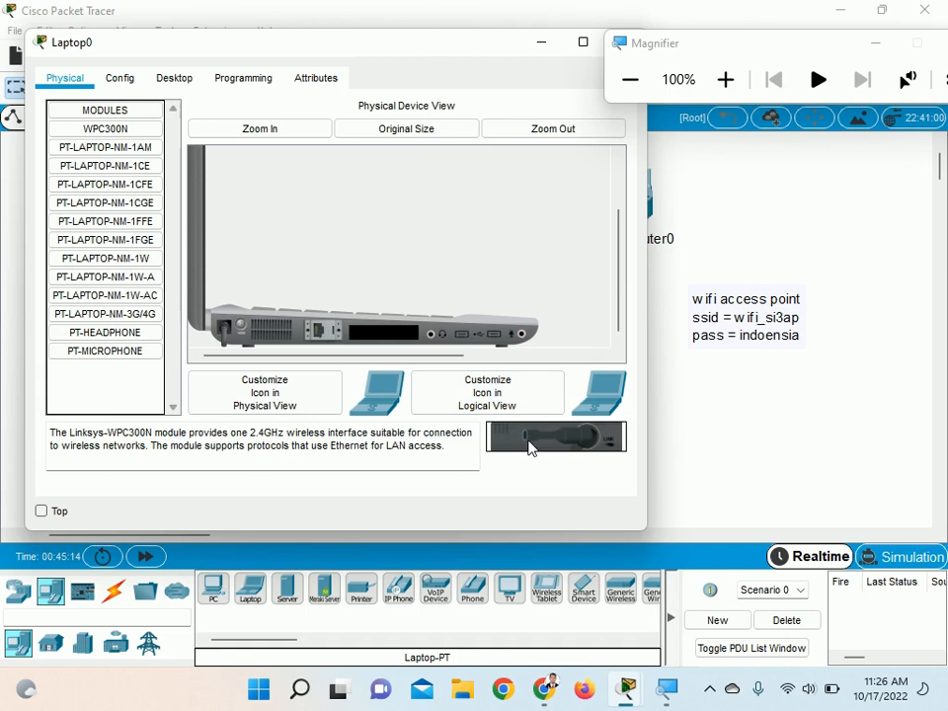
drag(551, 439, 388, 343)
click(242, 332)
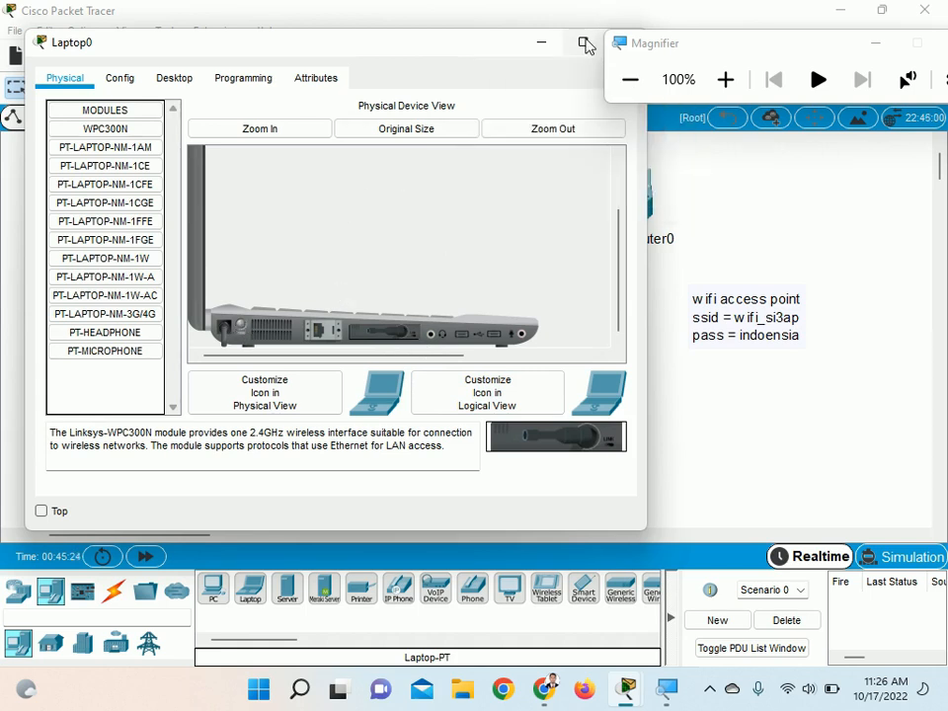
Enlarge Laptop0's window, take out the WPC300N module and reinstall it in the empty slot, and power the laptop on
click(584, 43)
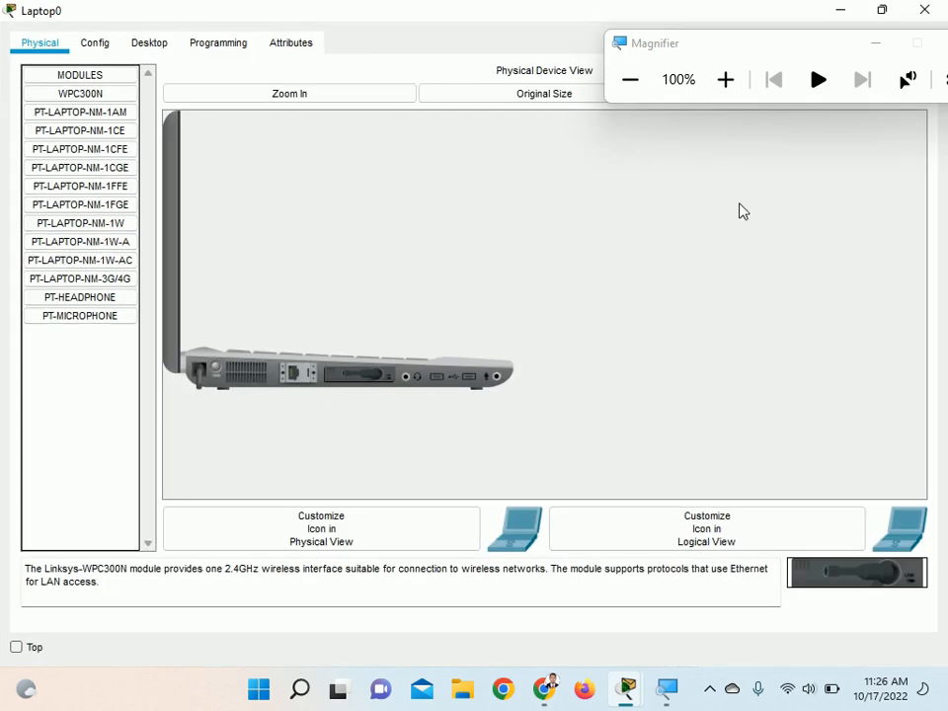
drag(351, 376, 862, 584)
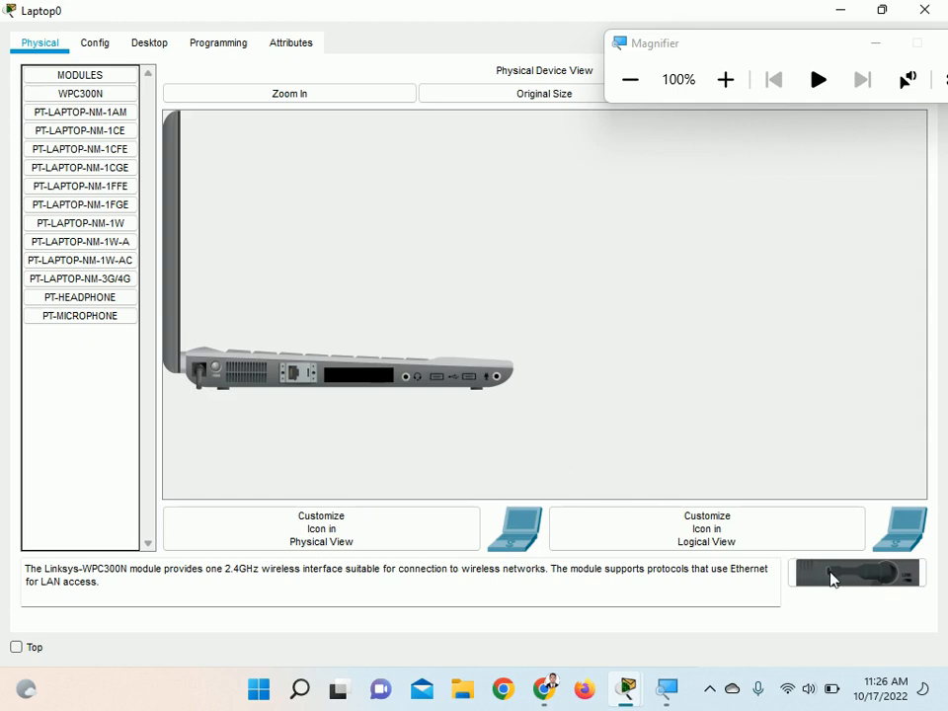
drag(838, 576, 229, 386)
click(845, 580)
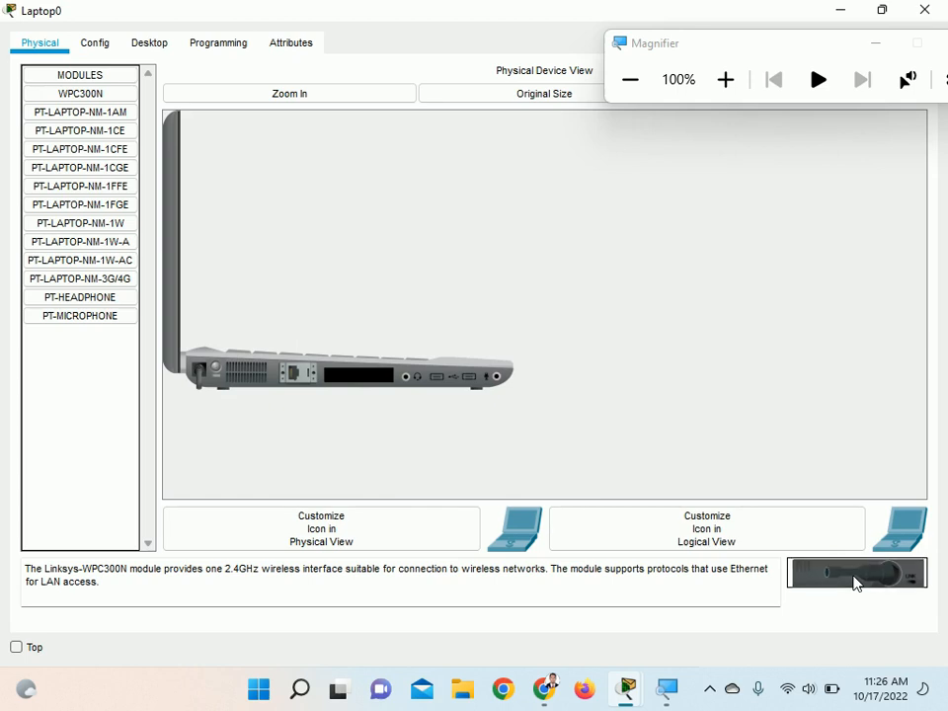
drag(856, 584, 368, 386)
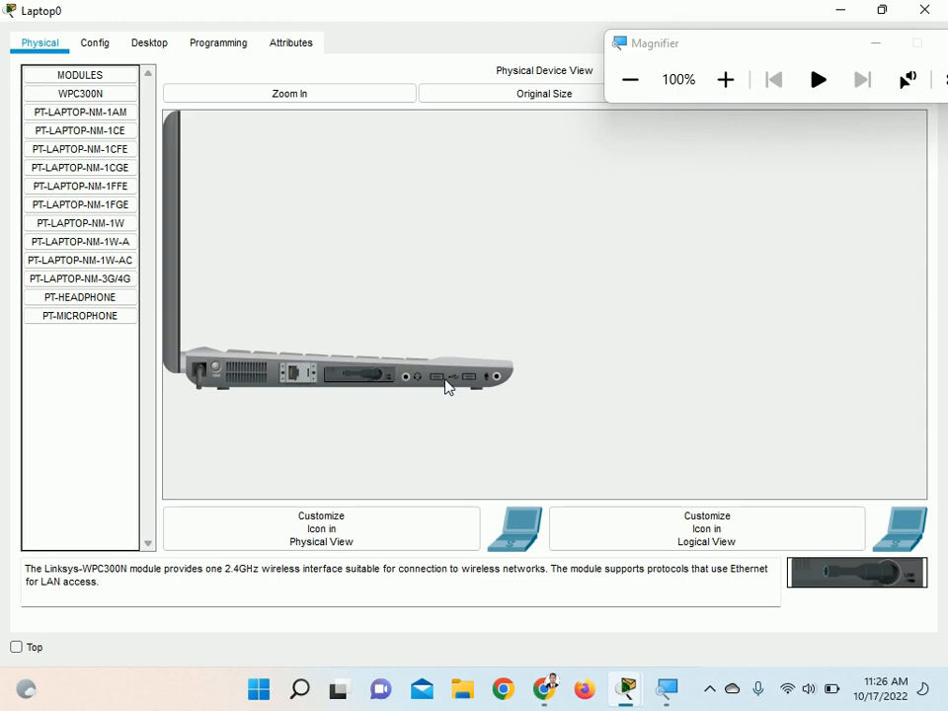
click(214, 372)
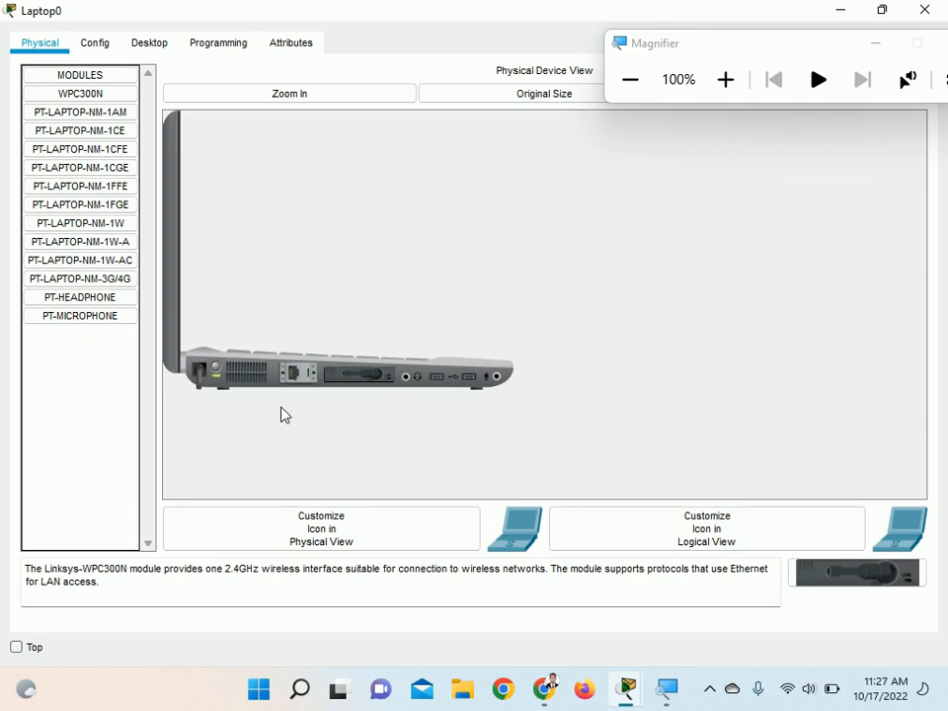
Start Laptop0's PC Wireless utility and select wifi_si3ap among the available wireless networks
drag(747, 45, 756, 166)
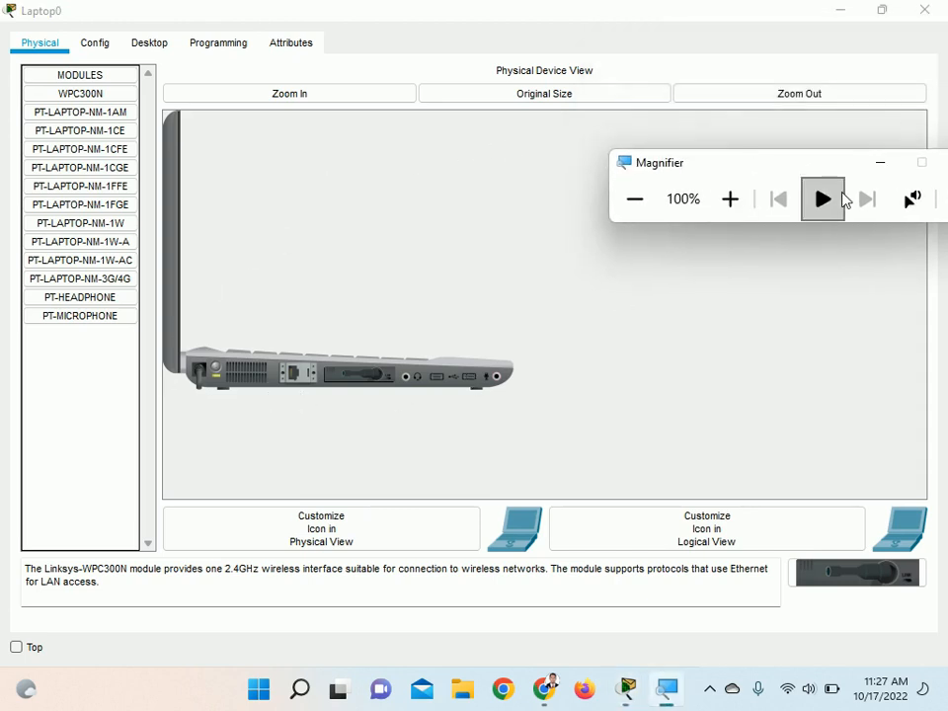
click(154, 49)
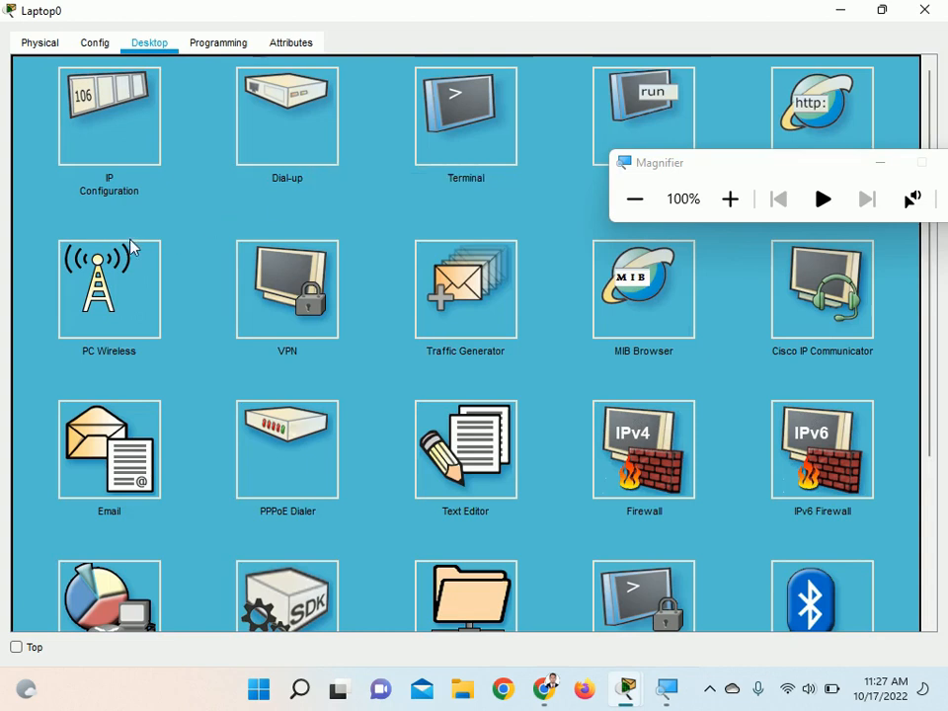
click(131, 282)
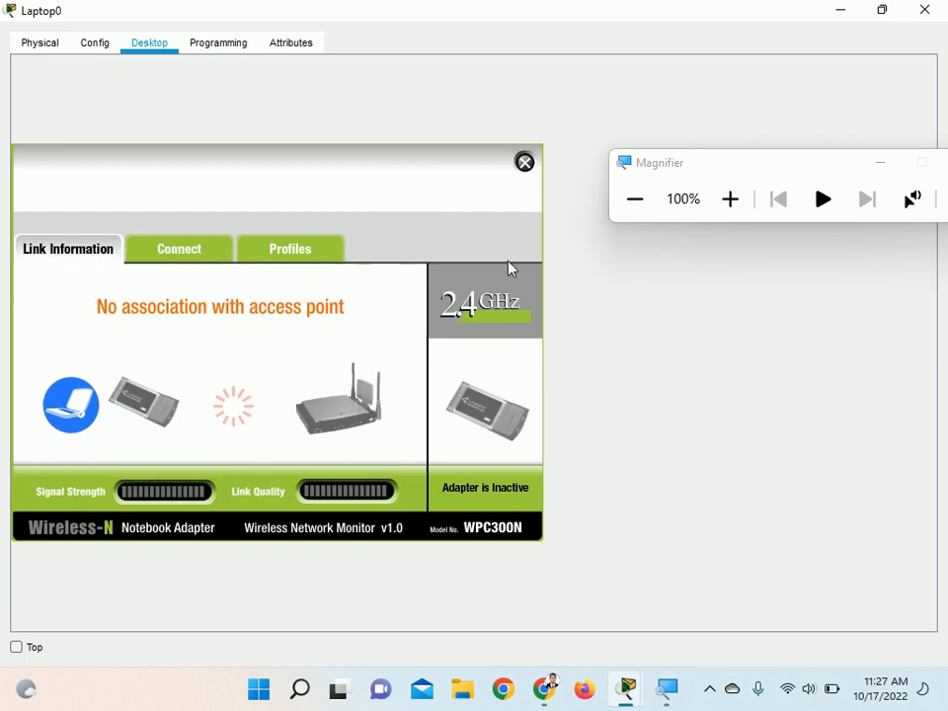
click(169, 260)
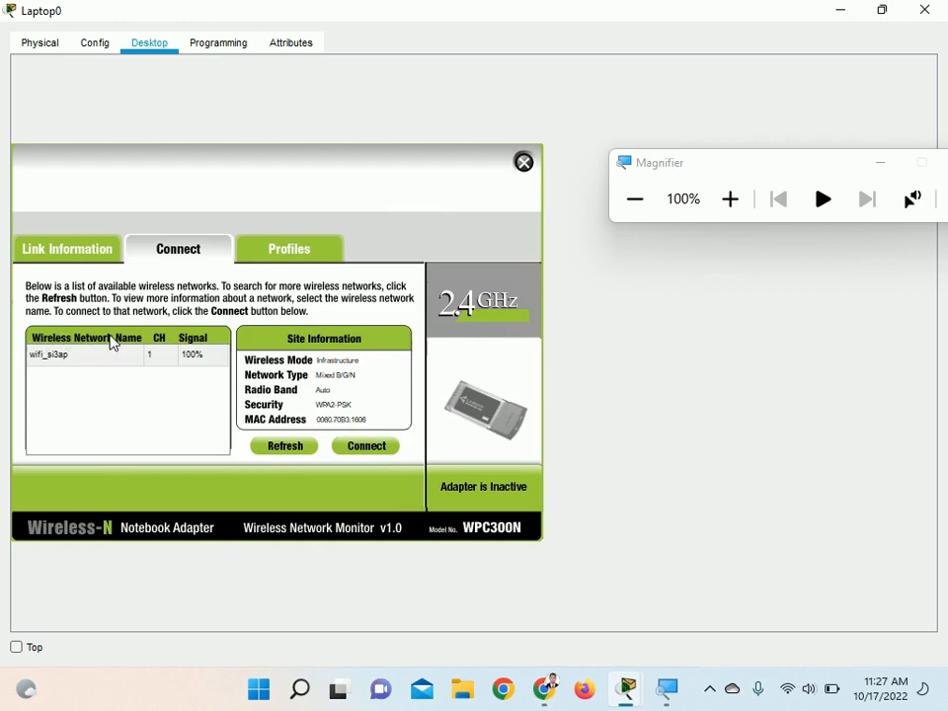
click(56, 364)
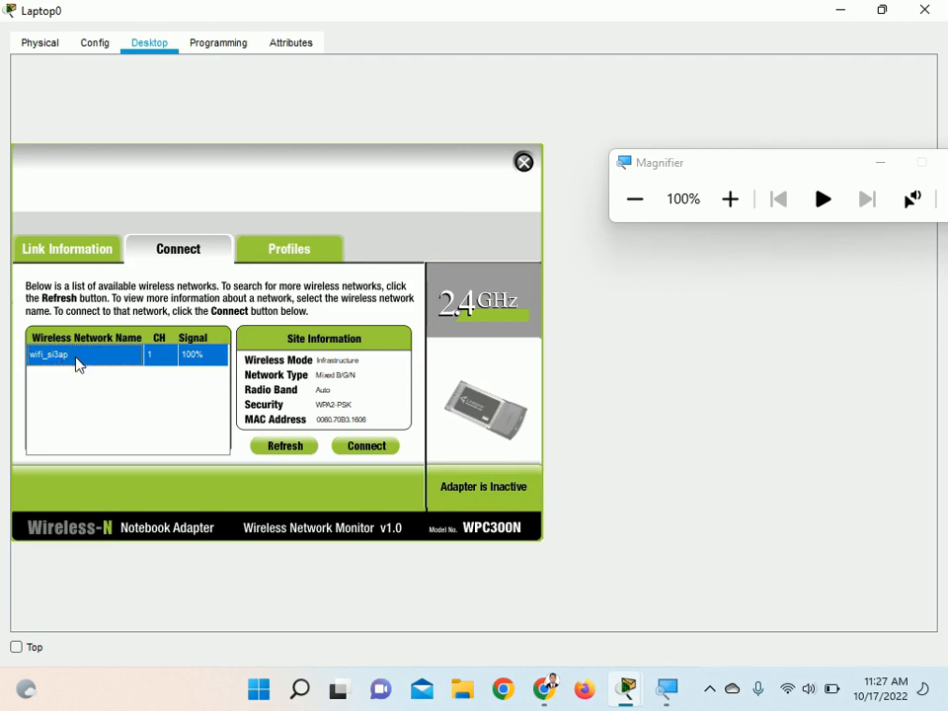
Connect Laptop0 to wifi_si3ap with the WPA2-Personal pre-shared key, close its window and move the Magnifier off the router
click(363, 447)
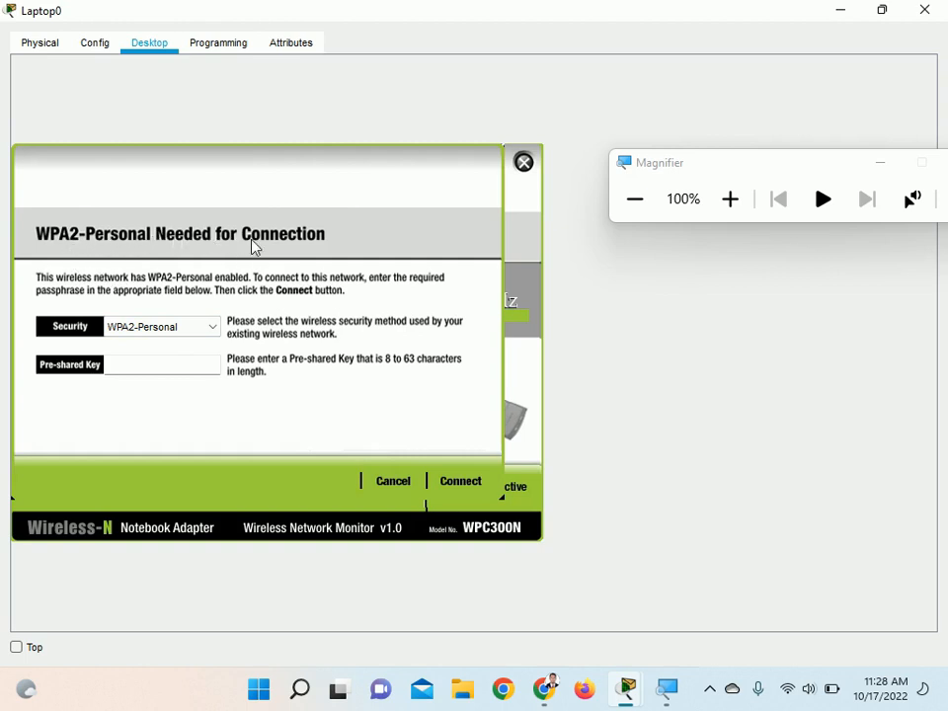
click(134, 362)
text(indonesia)
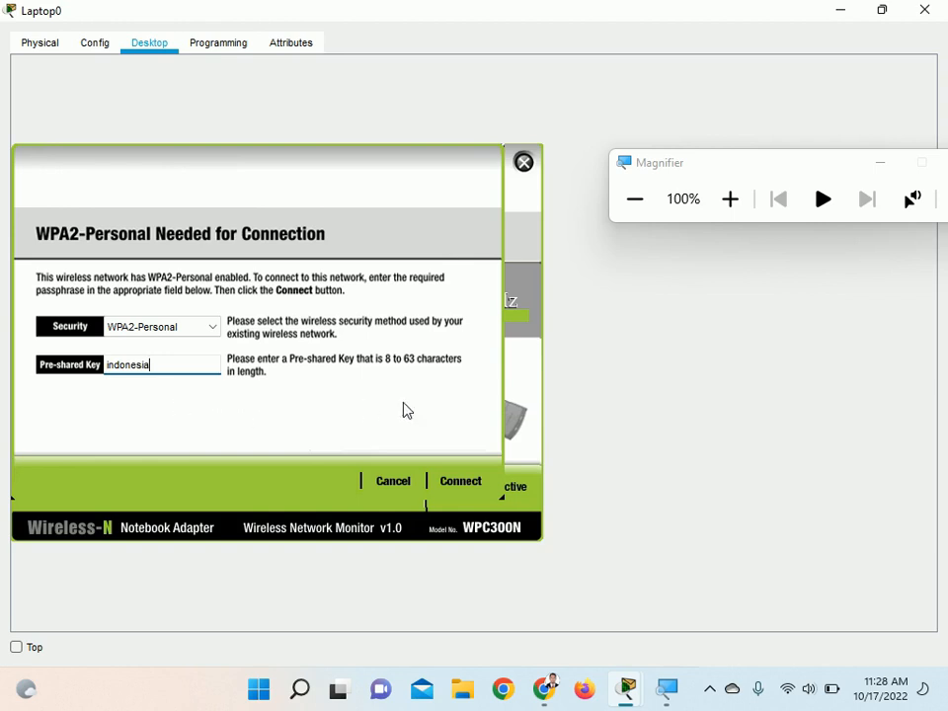
click(469, 487)
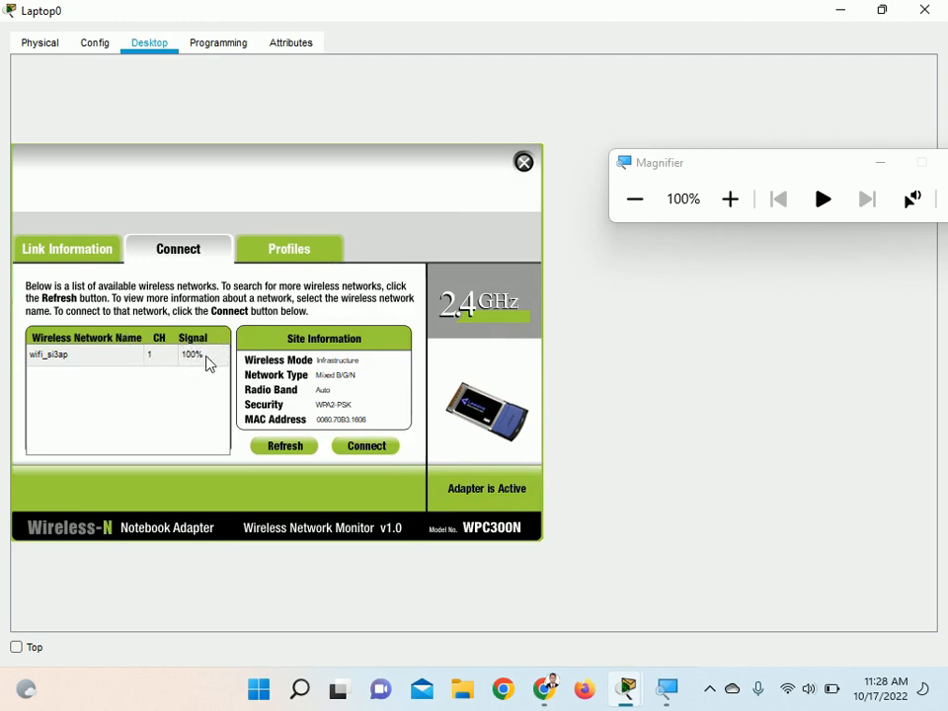
click(925, 9)
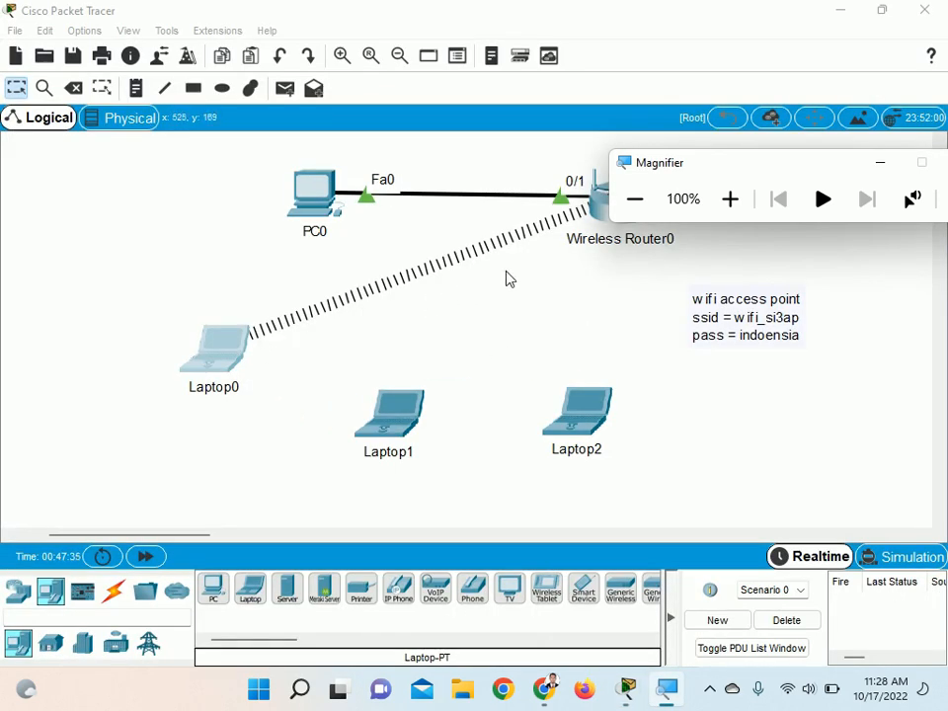
drag(789, 175, 756, 29)
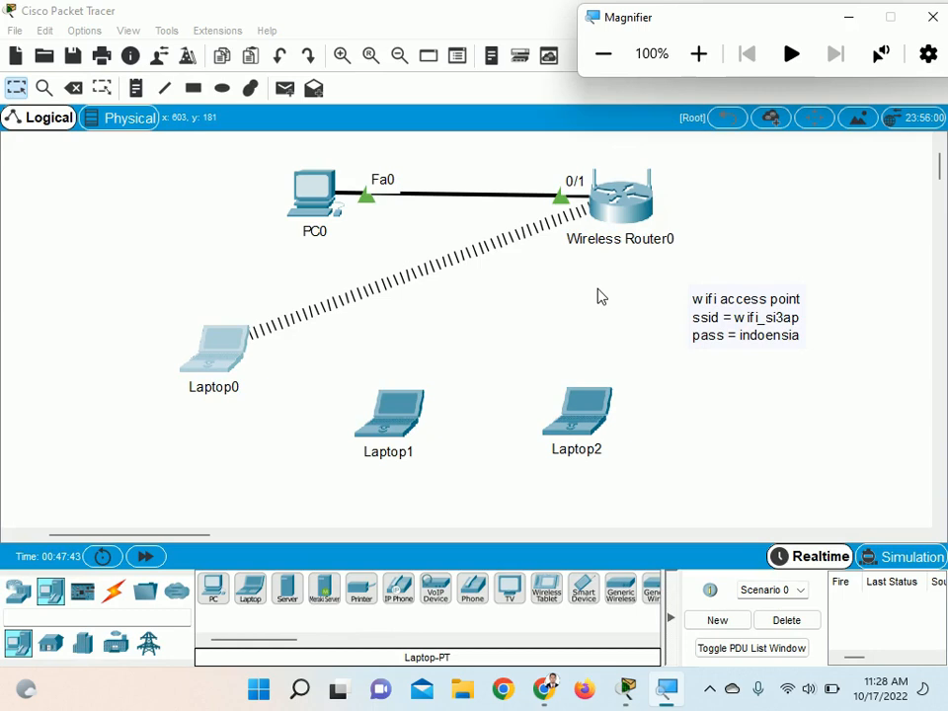
click(712, 691)
click(744, 607)
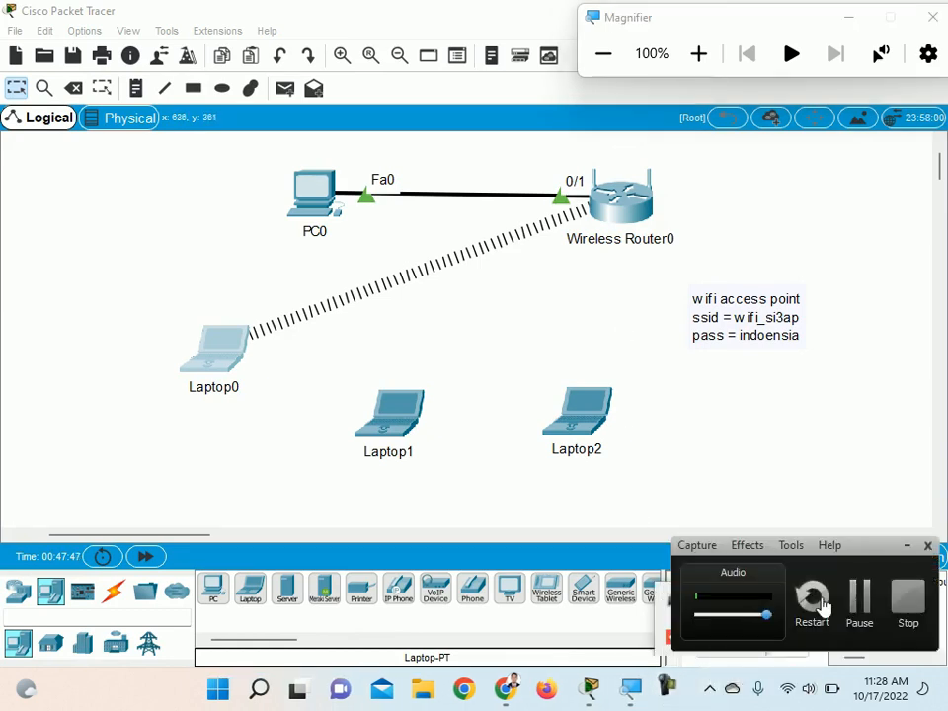
click(857, 597)
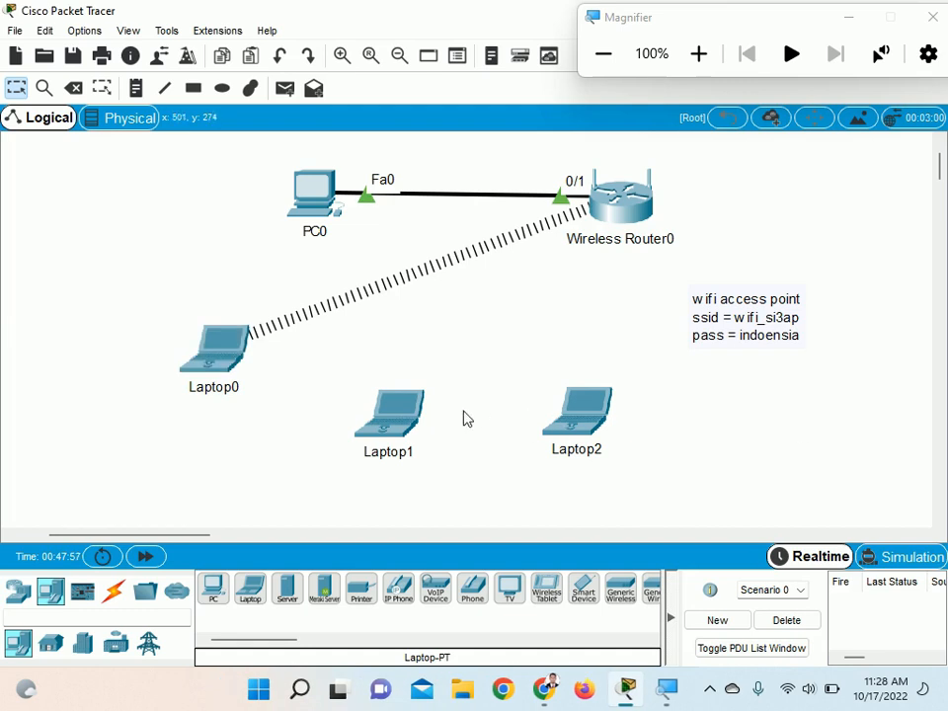
Replace Laptop1's built-in Ethernet module with the WPC300N wireless module and leave the laptop powered on
double_click(396, 415)
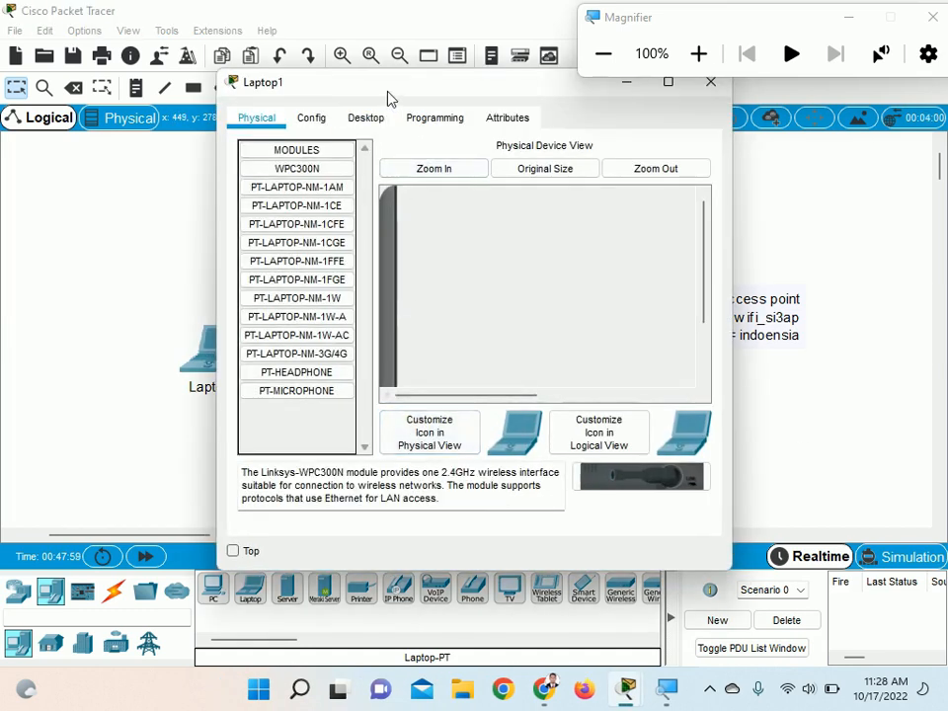
drag(388, 98, 226, 112)
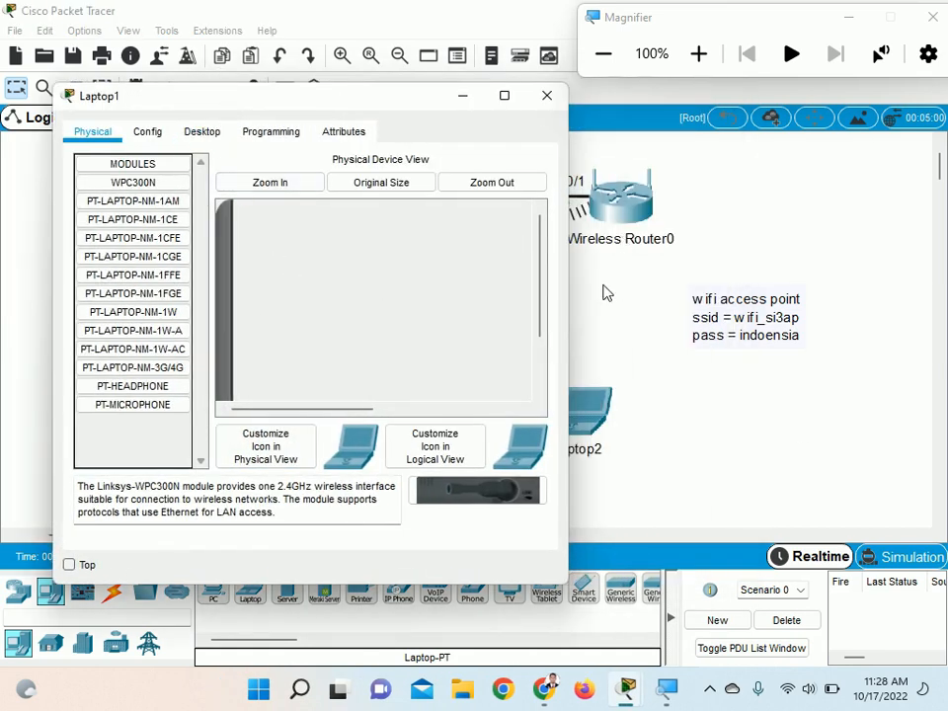
scroll(438, 322, down, 3)
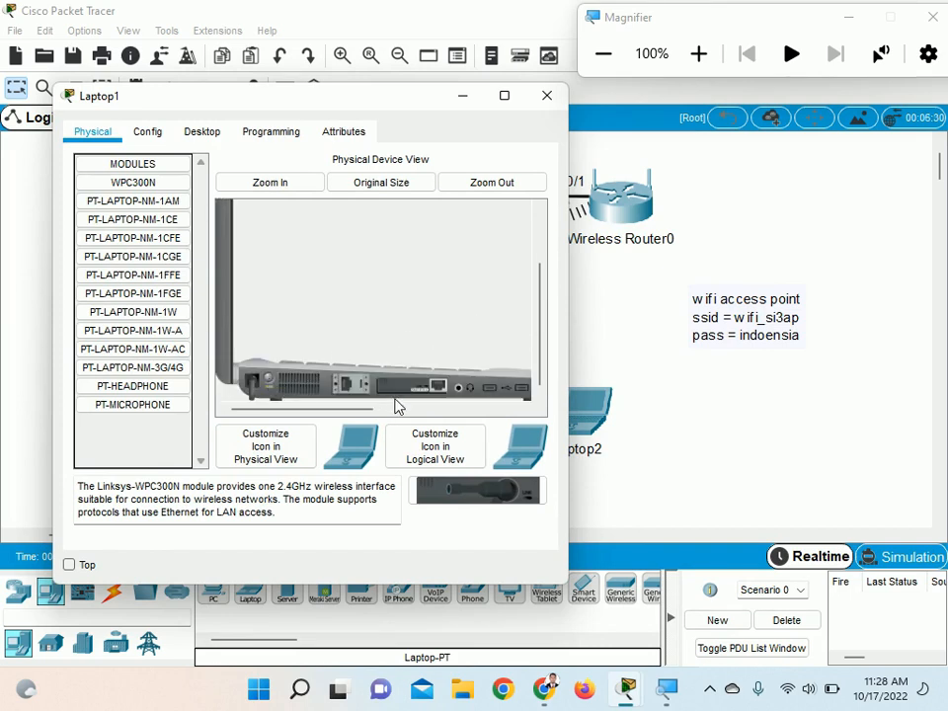
mouse_move(407, 392)
mouse_down()
mouse_move(491, 508)
mouse_move(434, 406)
mouse_move(416, 395)
mouse_up()
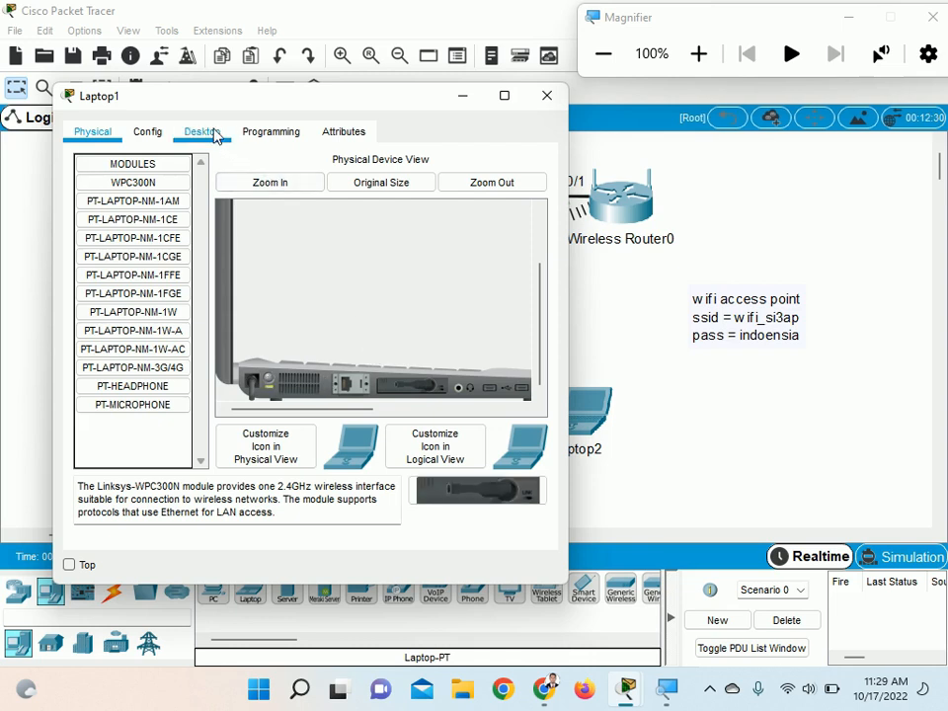
Start Laptop1's PC Wireless utility, widen its window and select wifi_si3ap among the available networks
click(210, 134)
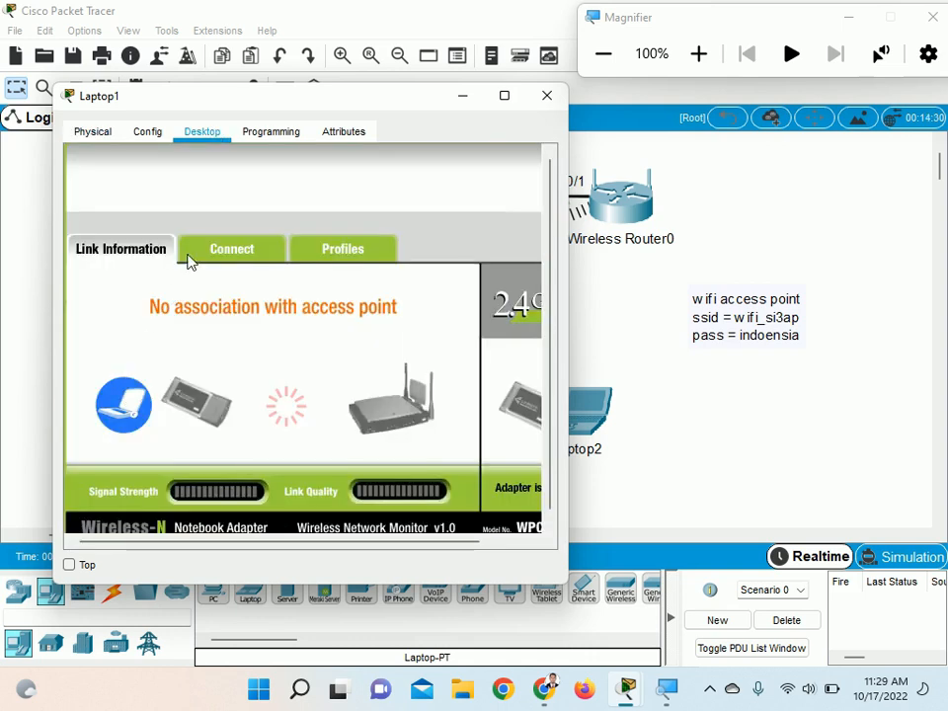
drag(570, 224, 674, 224)
click(254, 251)
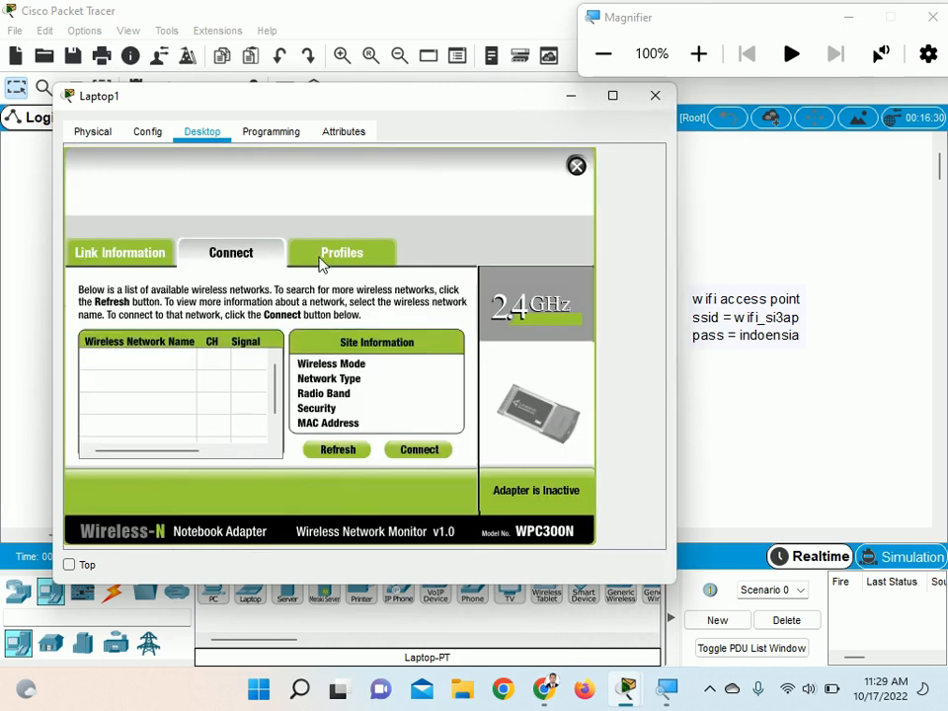
drag(265, 102, 788, 114)
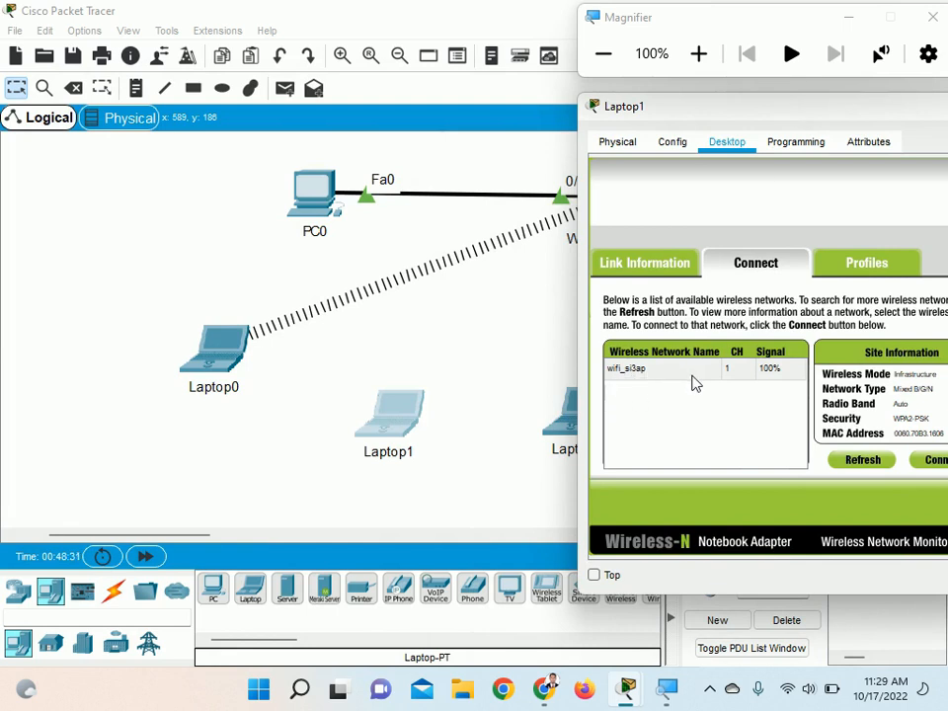
click(636, 374)
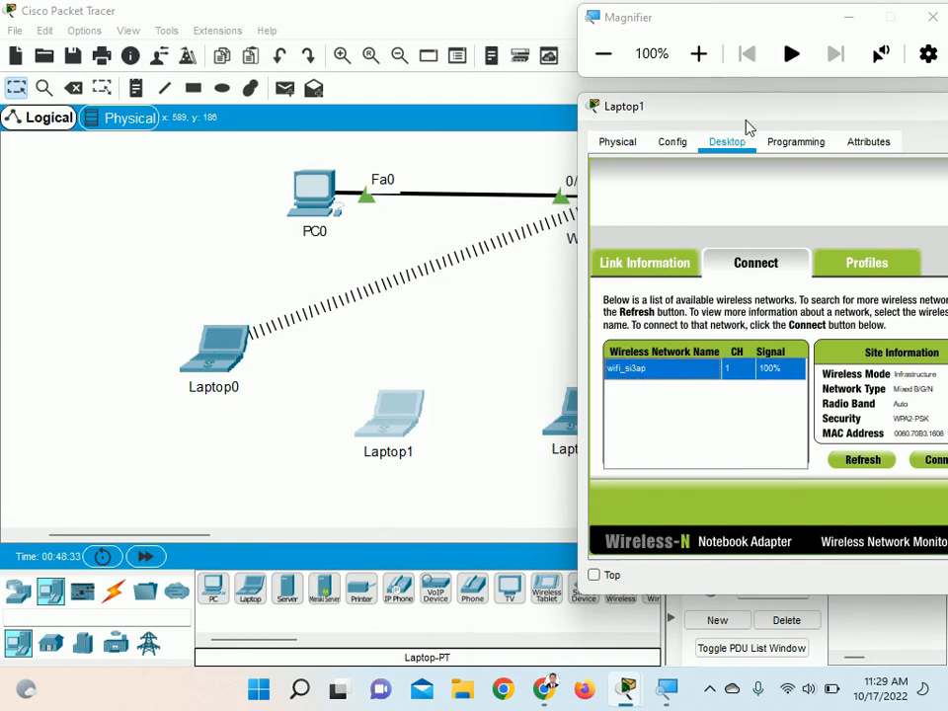
Connect Laptop1 to wifi_si3ap with the WPA2-Personal pre-shared key and close its window
drag(745, 121, 648, 119)
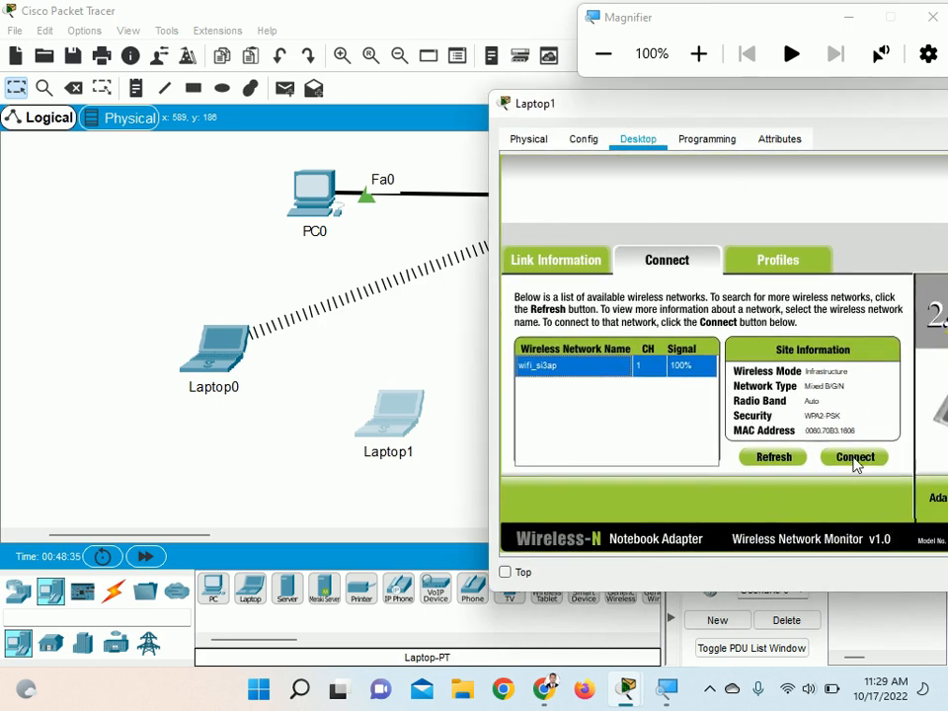
click(855, 457)
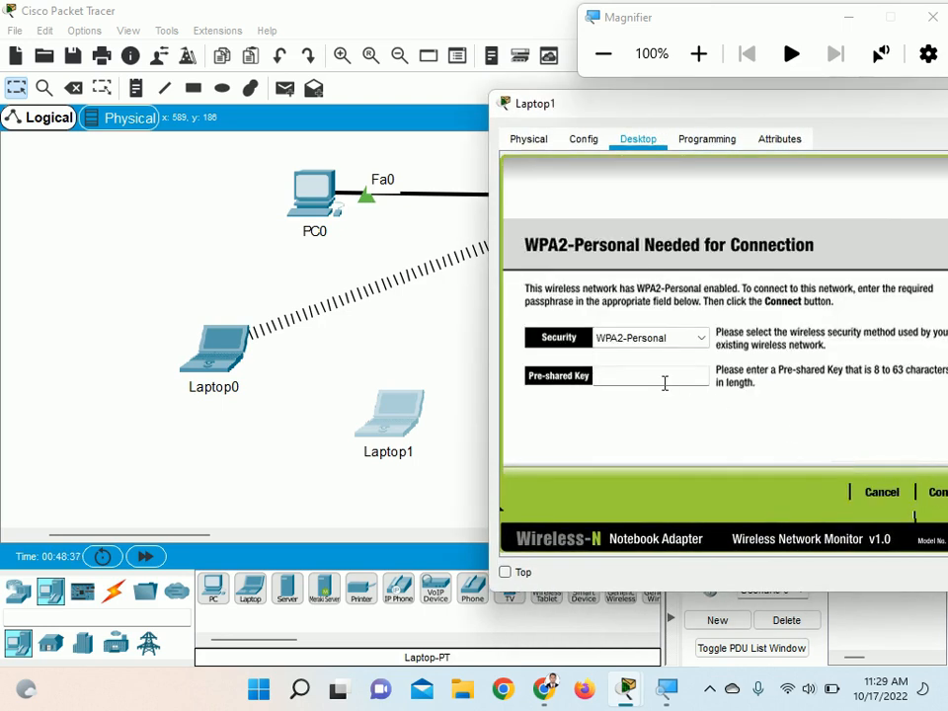
text(indonesia)
click(933, 492)
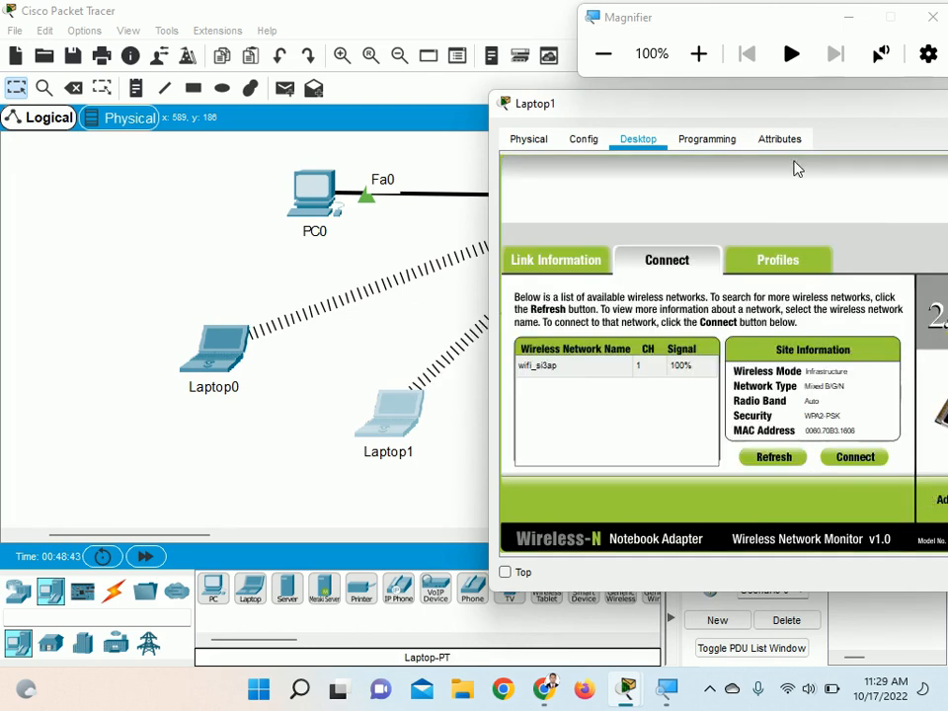
drag(780, 110, 546, 112)
click(855, 104)
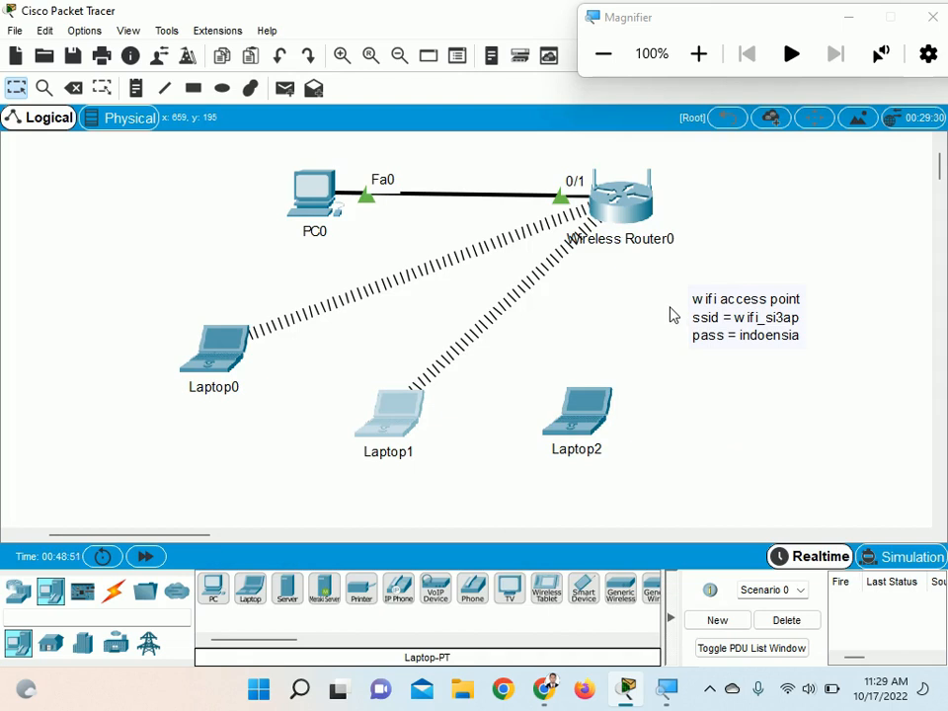
Move the access point note up beside Wireless Router0 and shift Laptop2 slightly down and away from Laptop1
drag(711, 336, 753, 224)
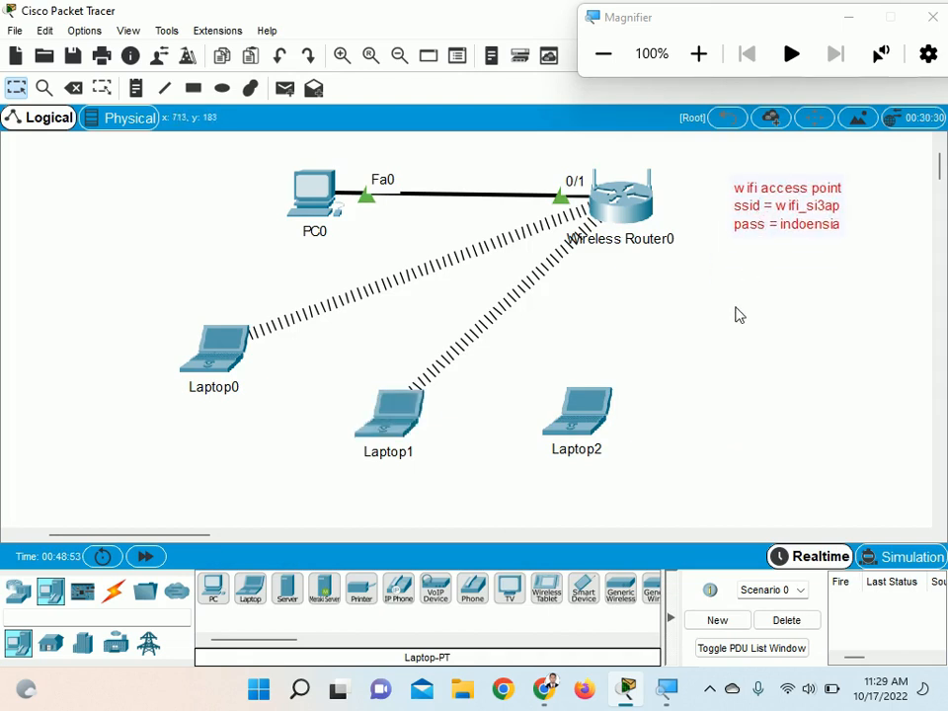
drag(570, 418, 619, 442)
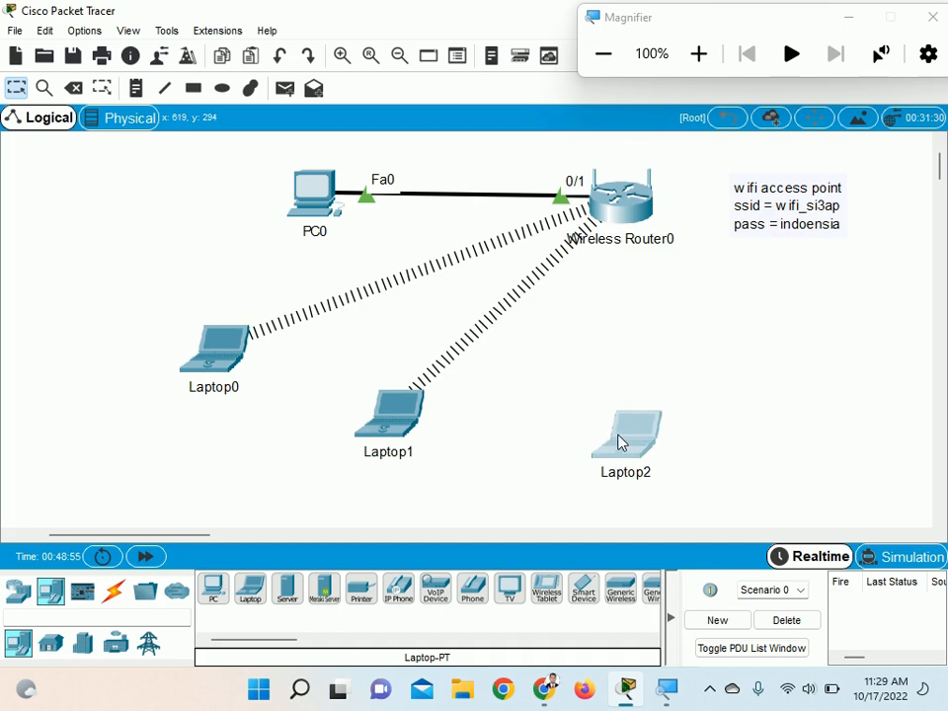
Replace Laptop2's built-in Ethernet module with the WPC300N wireless module and leave the laptop powered on
click(626, 448)
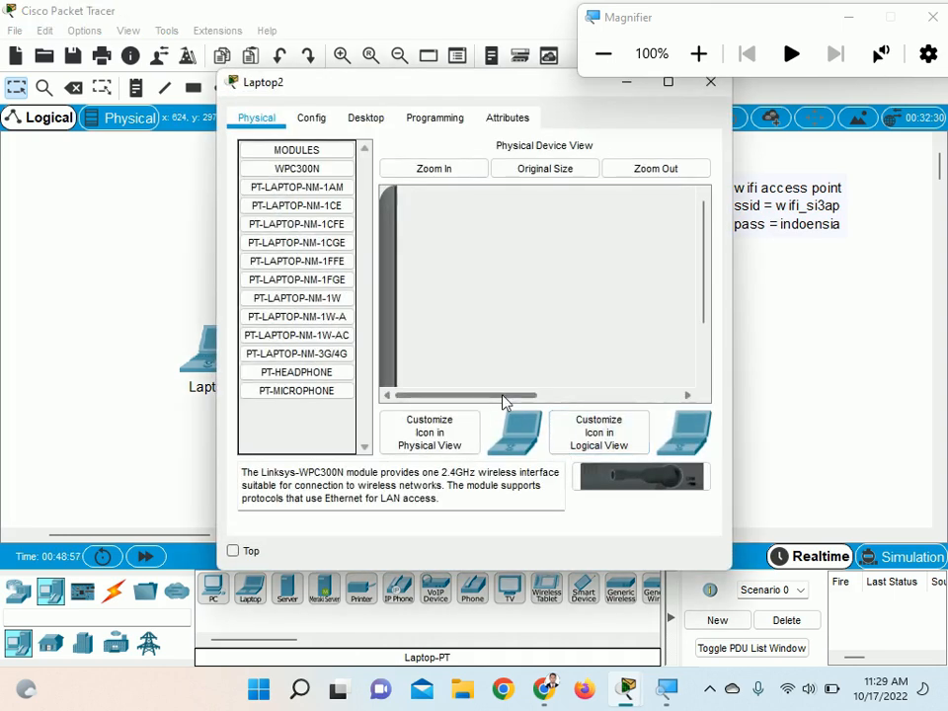
drag(419, 79, 237, 29)
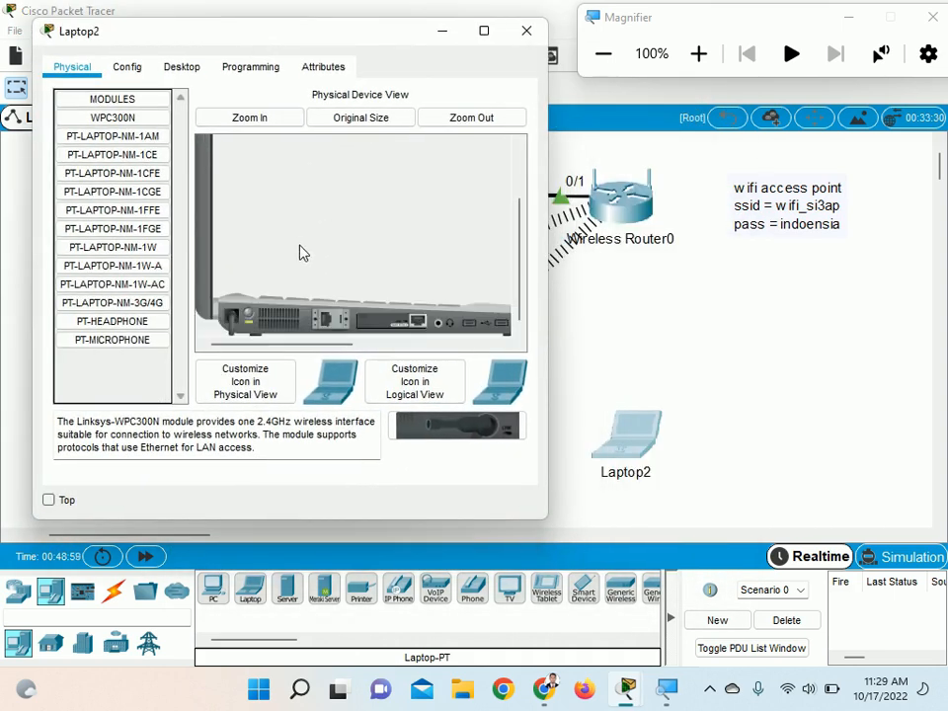
mouse_move(410, 326)
mouse_down()
mouse_move(452, 440)
mouse_move(419, 332)
mouse_move(409, 335)
mouse_move(425, 330)
mouse_up()
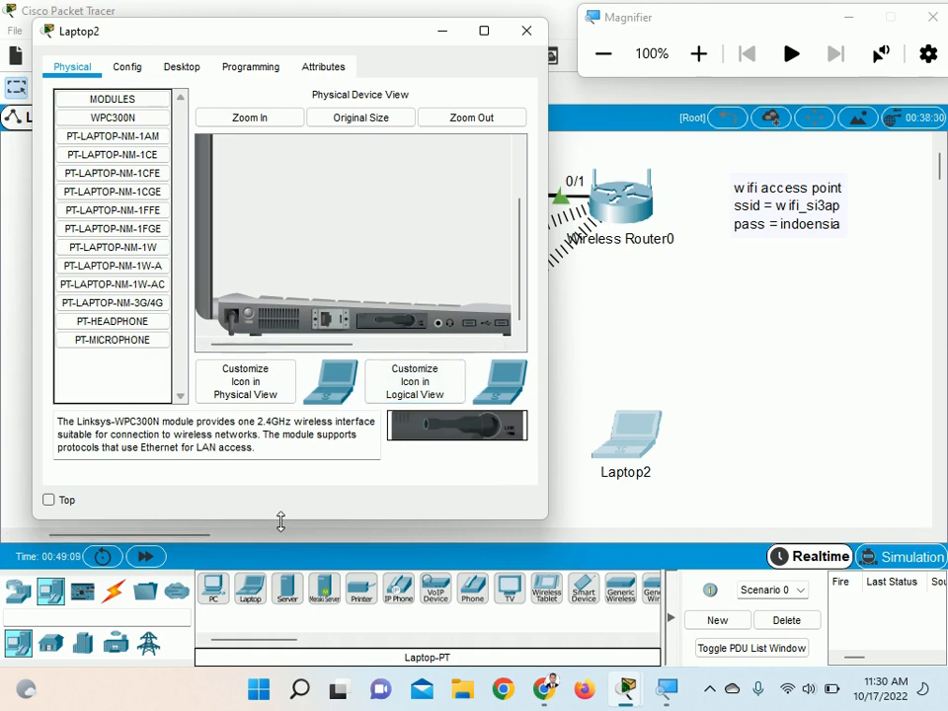
Make Laptop2's window taller, start its PC Wireless utility and select wifi_si3ap among the available networks
drag(281, 521, 280, 567)
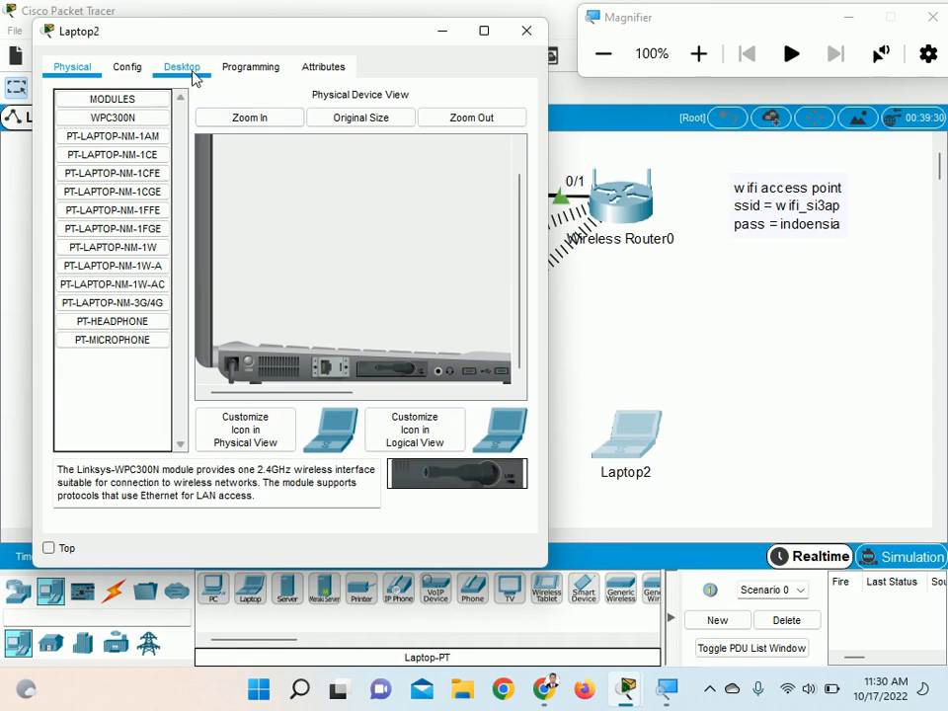
click(193, 73)
click(512, 354)
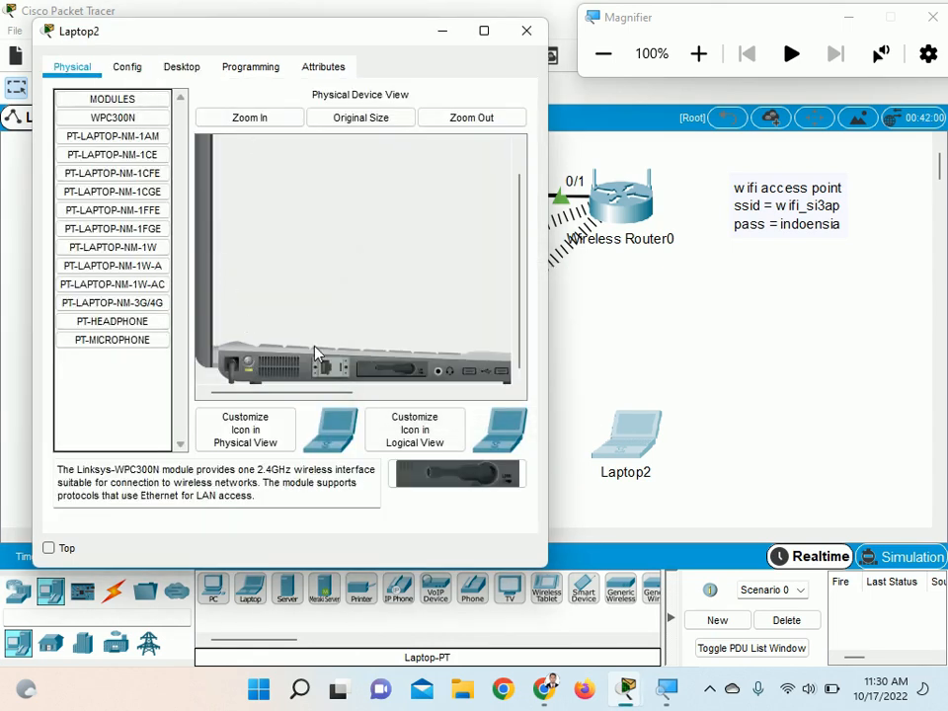
click(182, 67)
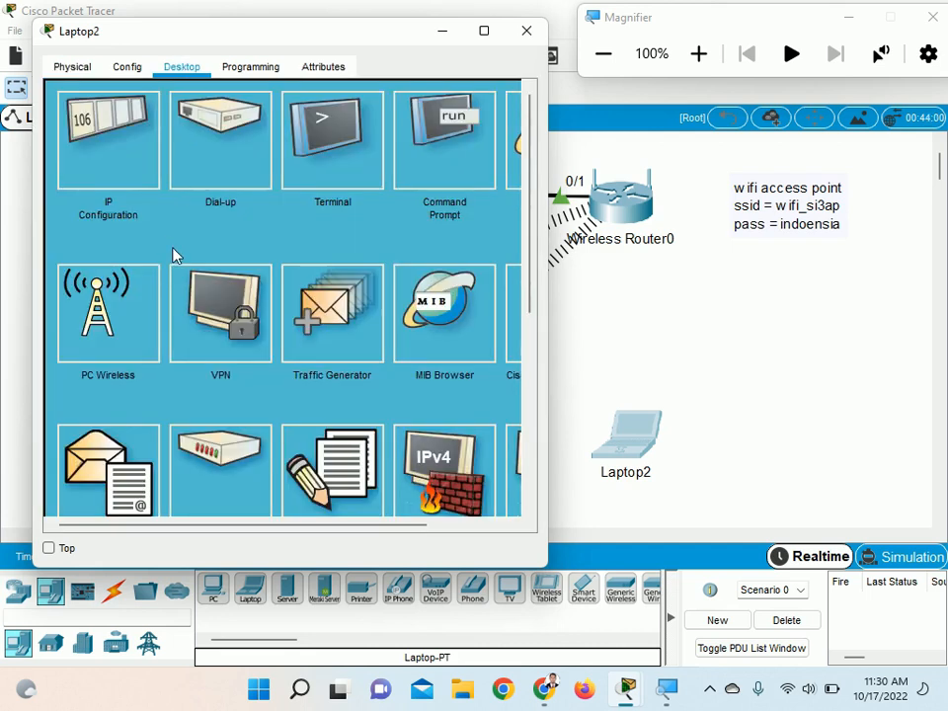
click(121, 336)
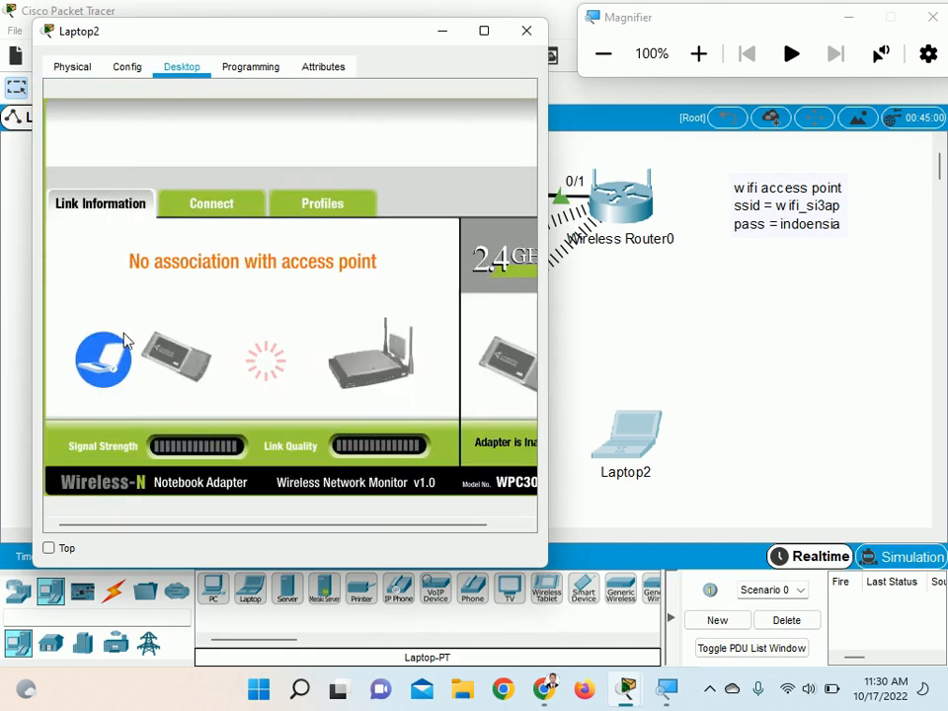
click(196, 213)
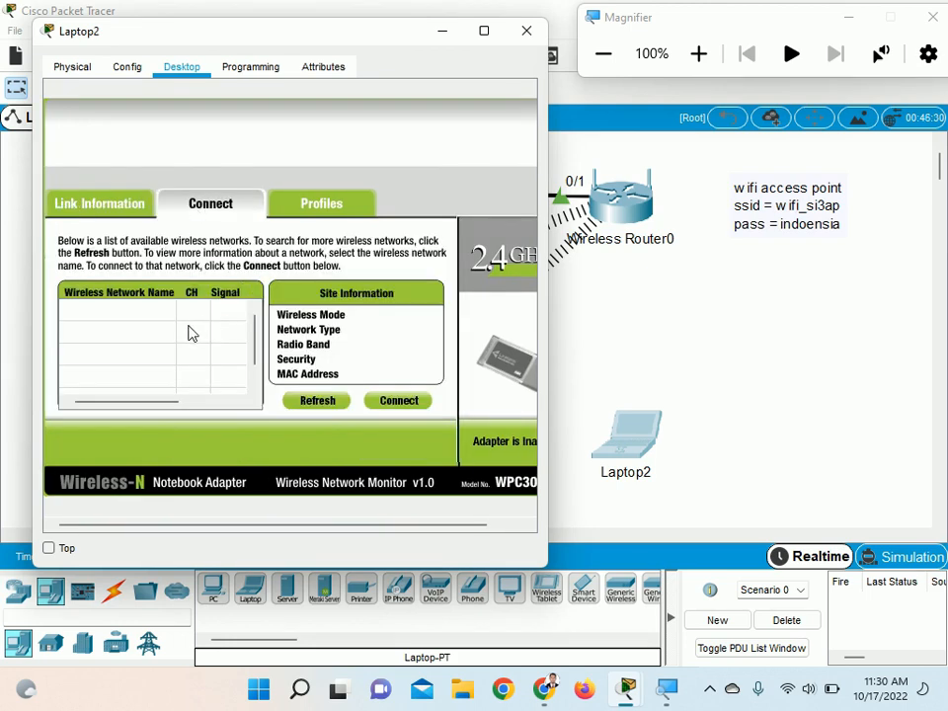
click(118, 312)
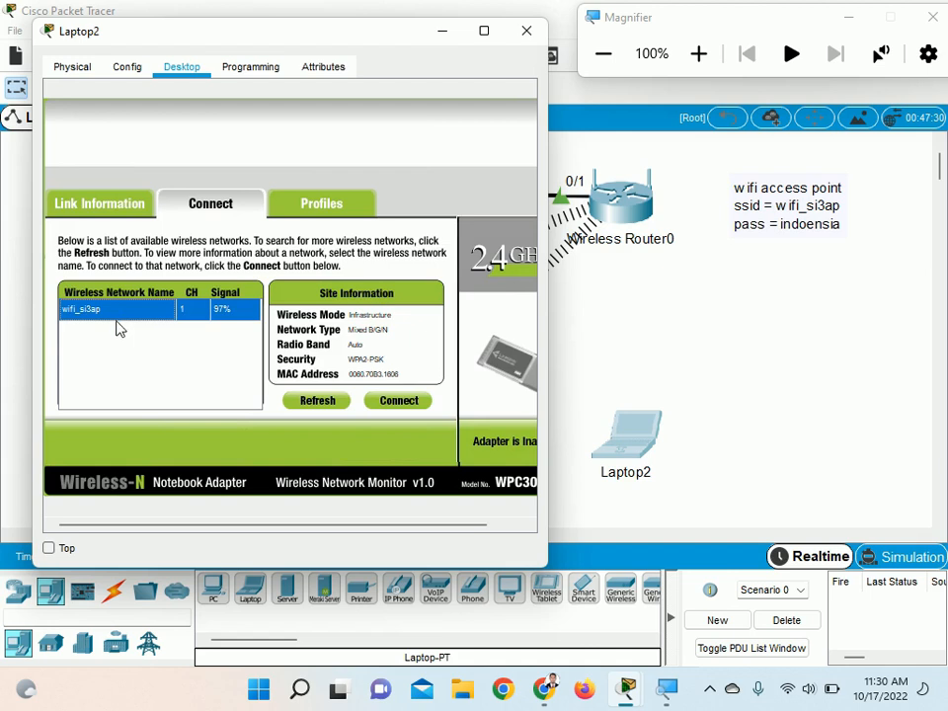
Connect Laptop2 to wifi_si3ap by entering the WPA2-Personal pre-shared key, and close its window
click(379, 404)
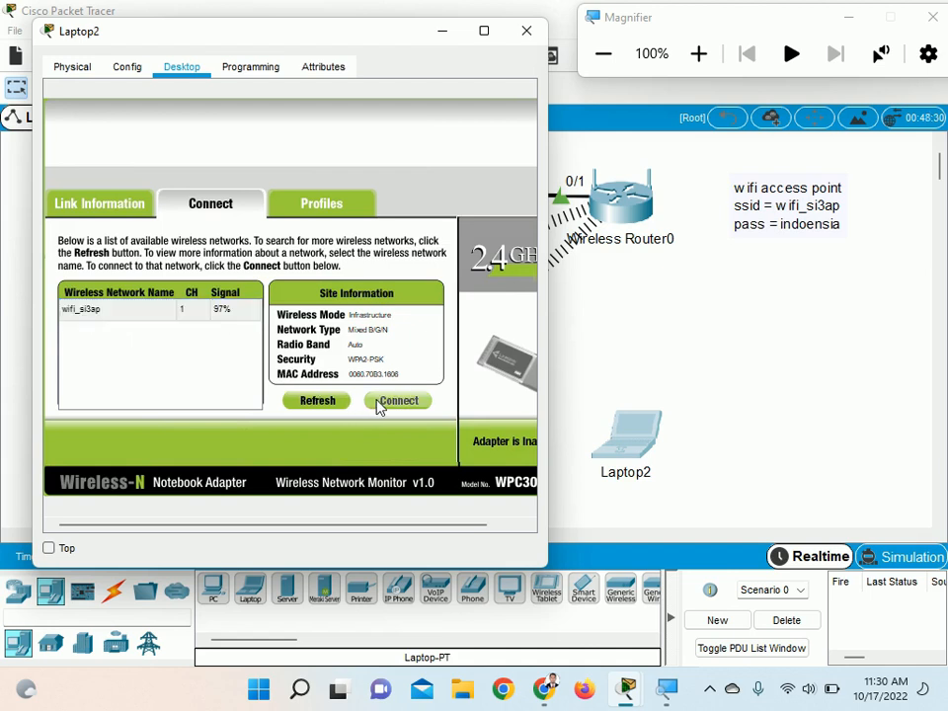
click(182, 320)
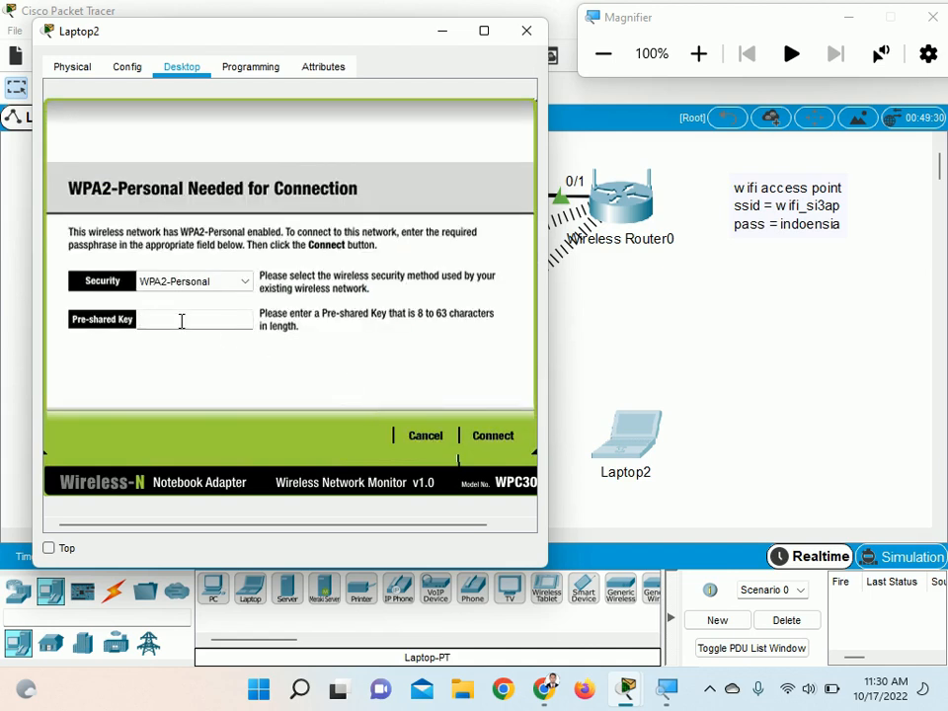
text(indonesia)
click(502, 434)
click(527, 30)
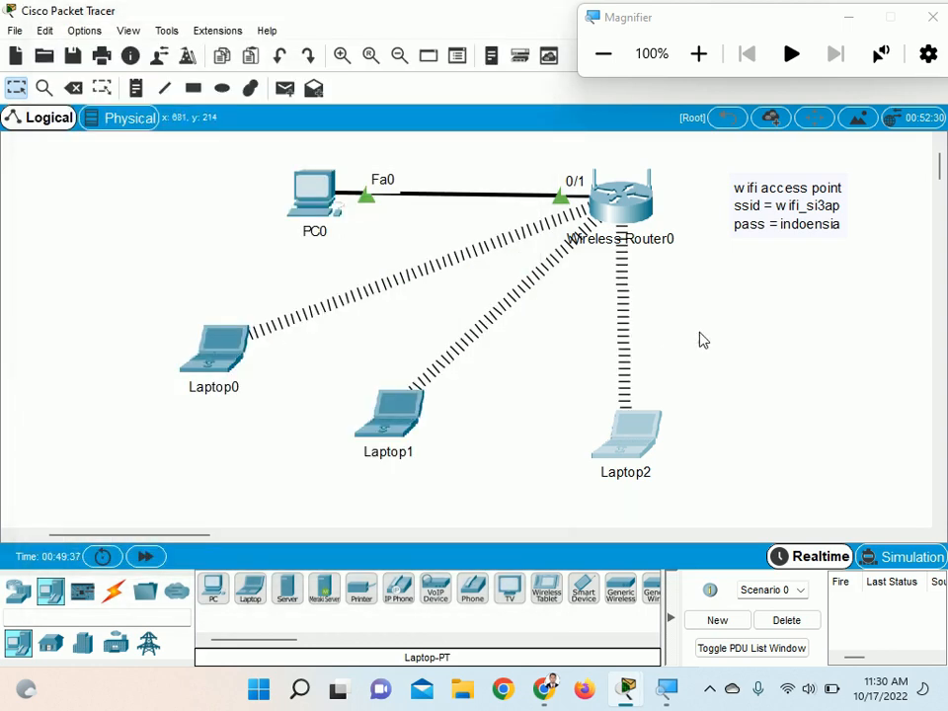
click(711, 689)
click(711, 693)
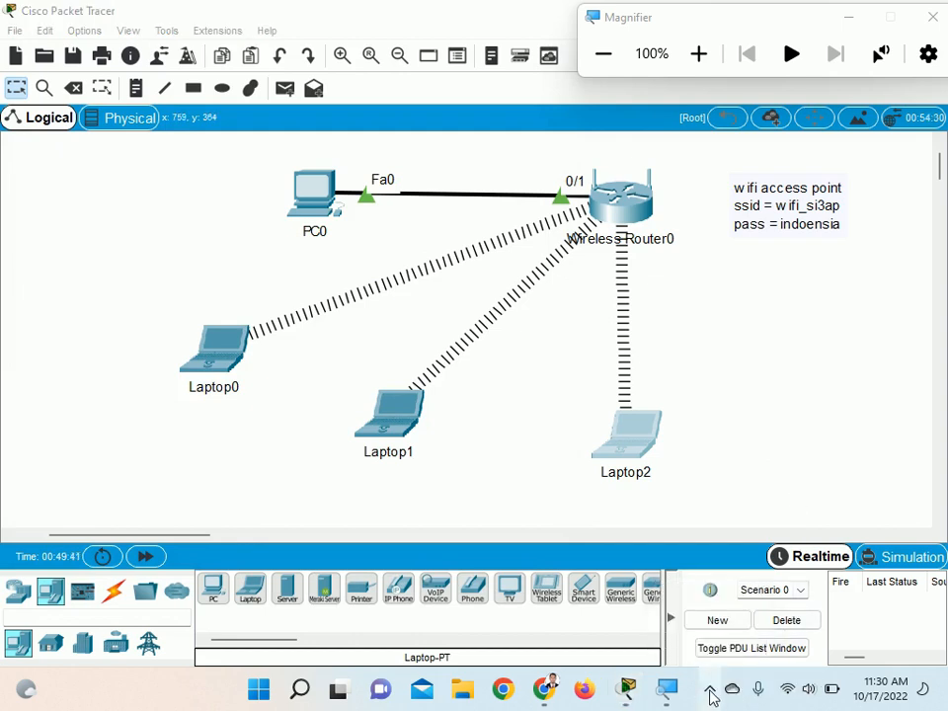
click(713, 695)
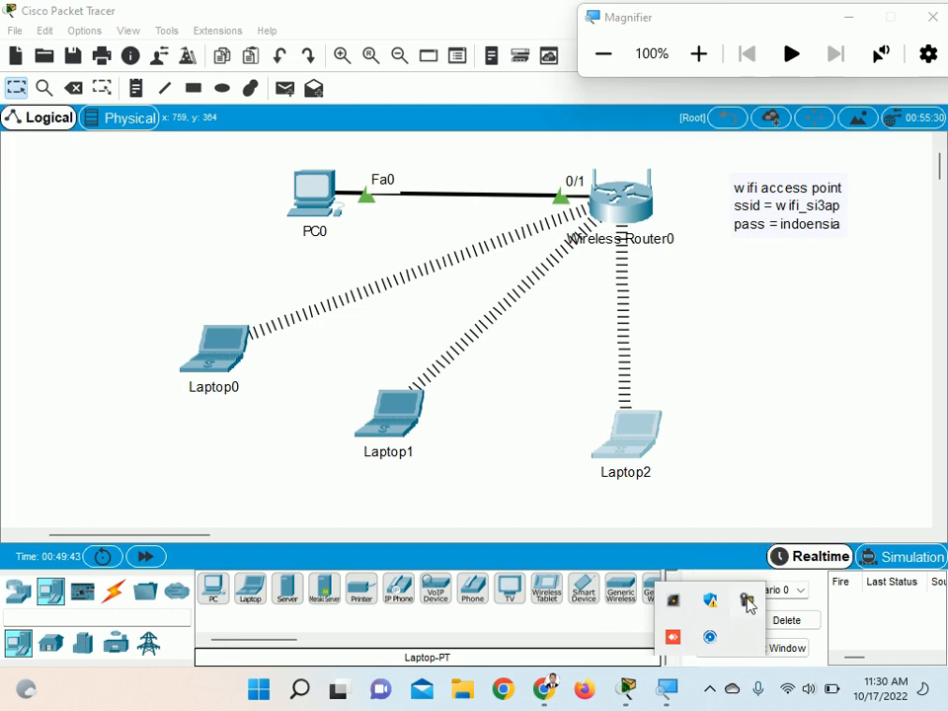
click(747, 601)
click(865, 600)
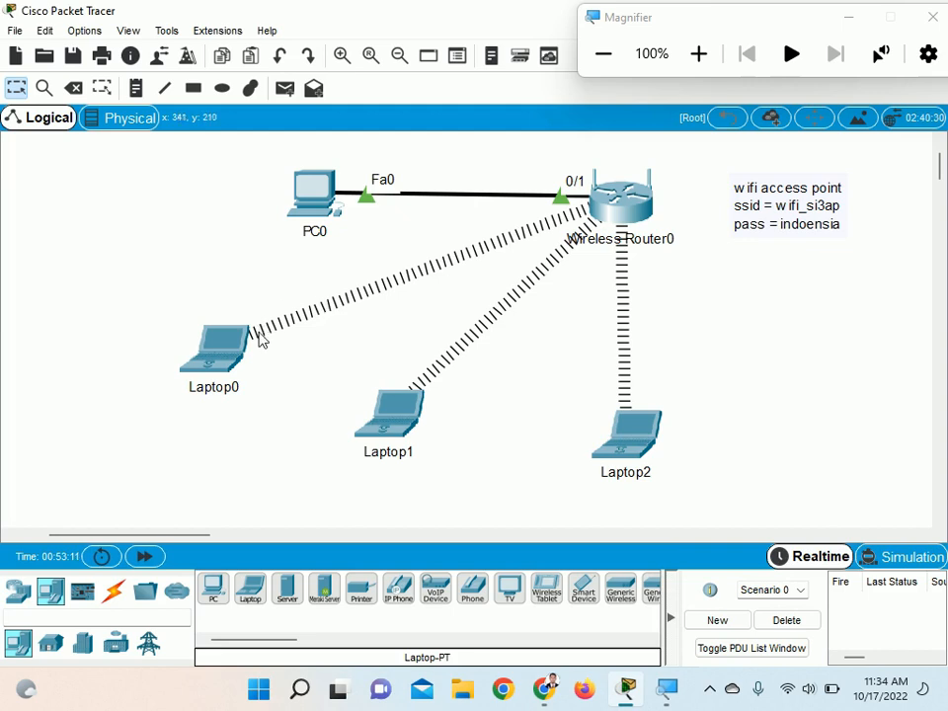
Examine the DHCP address settings in Laptop0's IP Configuration at 200% magnification, and close them
mouse_move(220, 339)
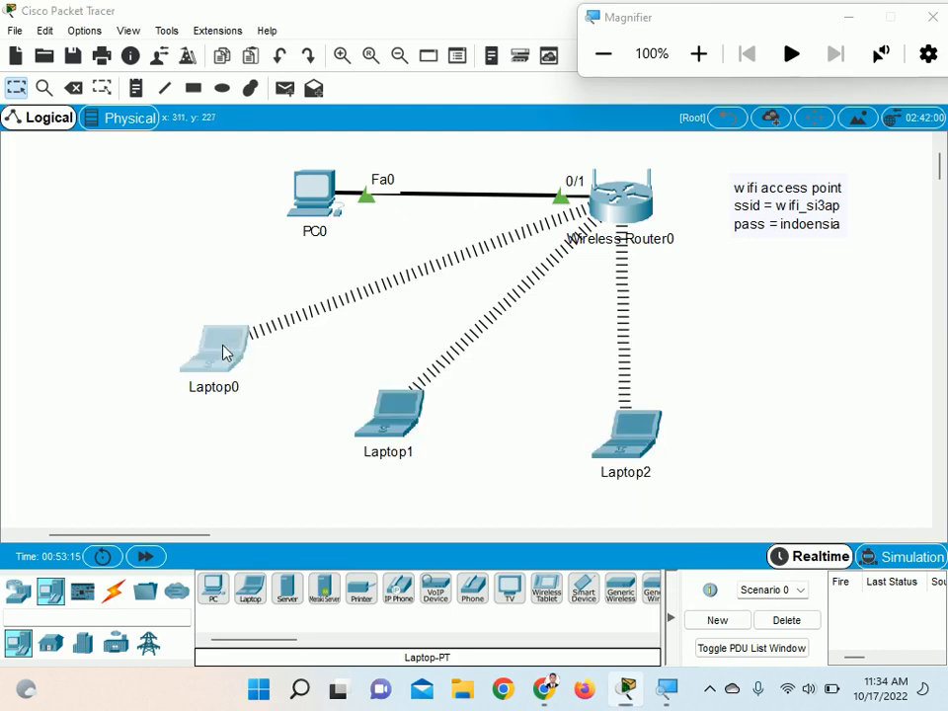
click(224, 353)
drag(400, 94, 570, 66)
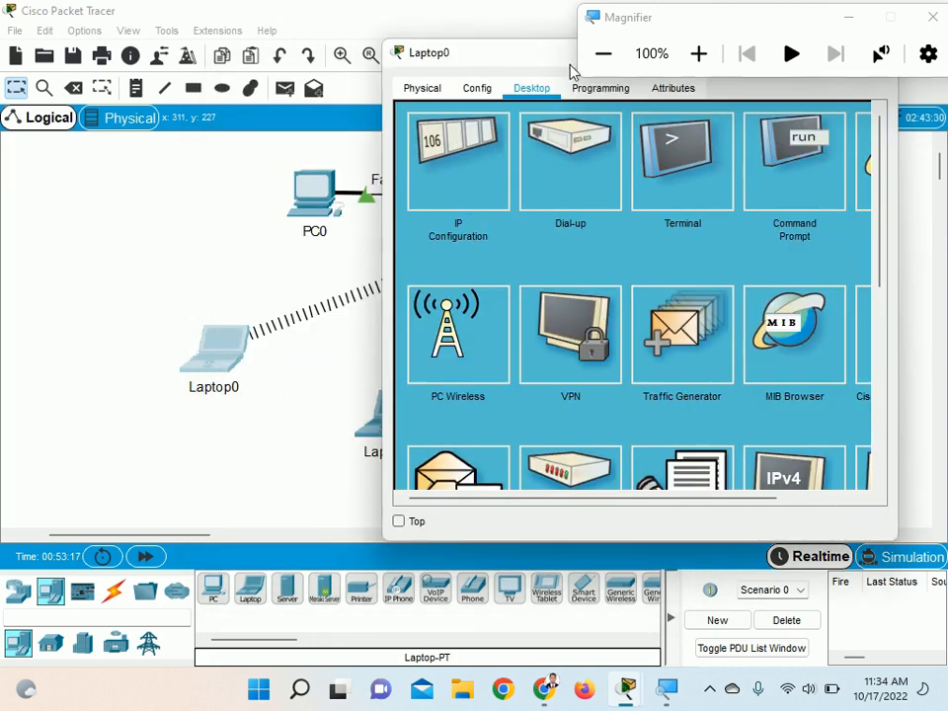
click(787, 142)
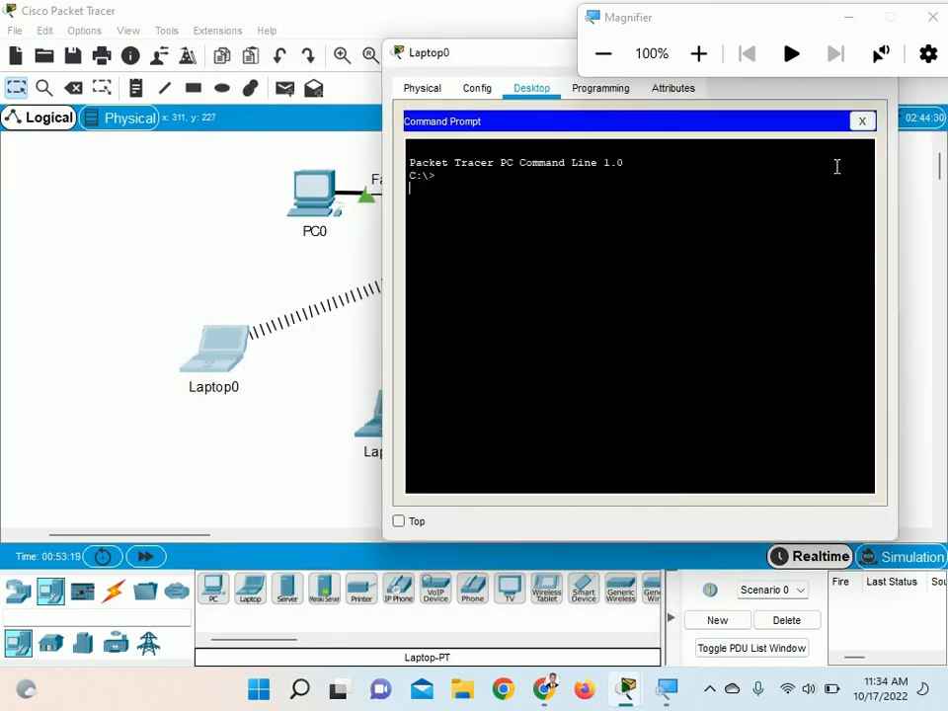
click(862, 120)
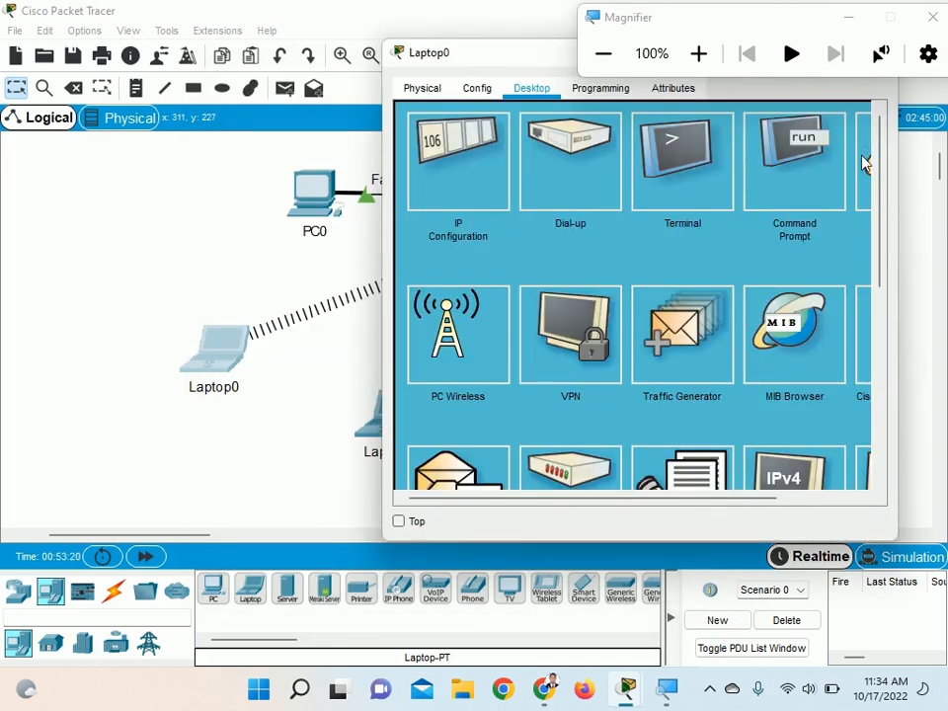
click(509, 187)
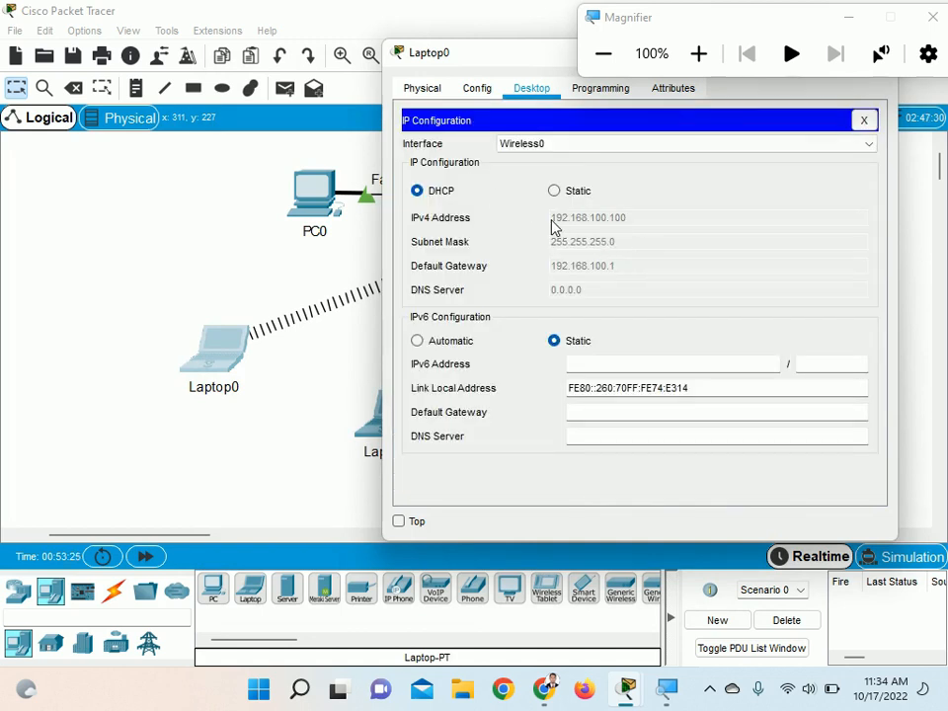
click(701, 55)
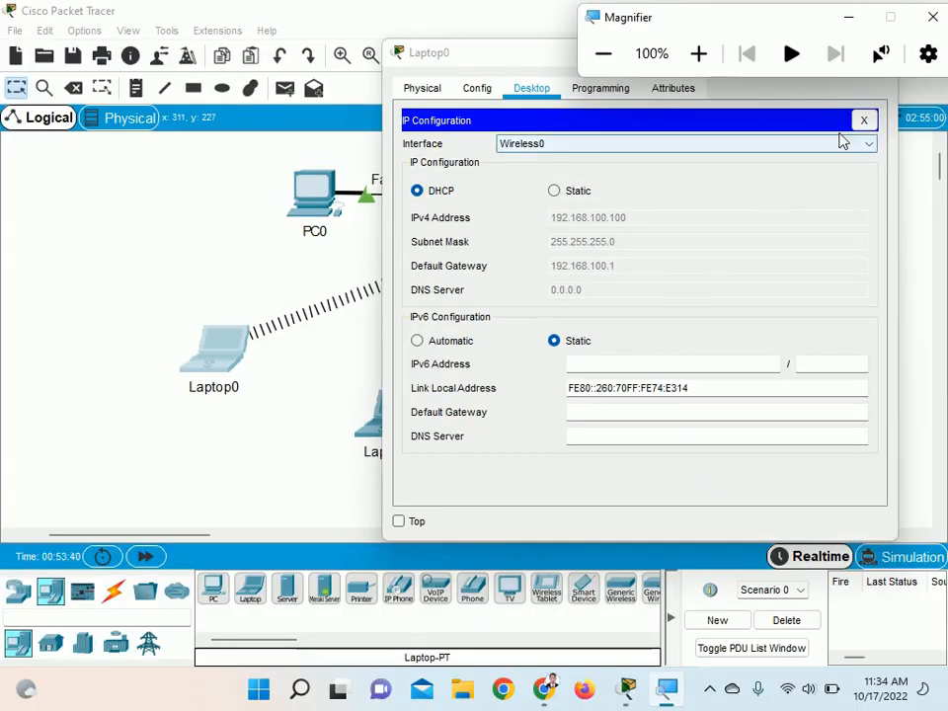
click(861, 125)
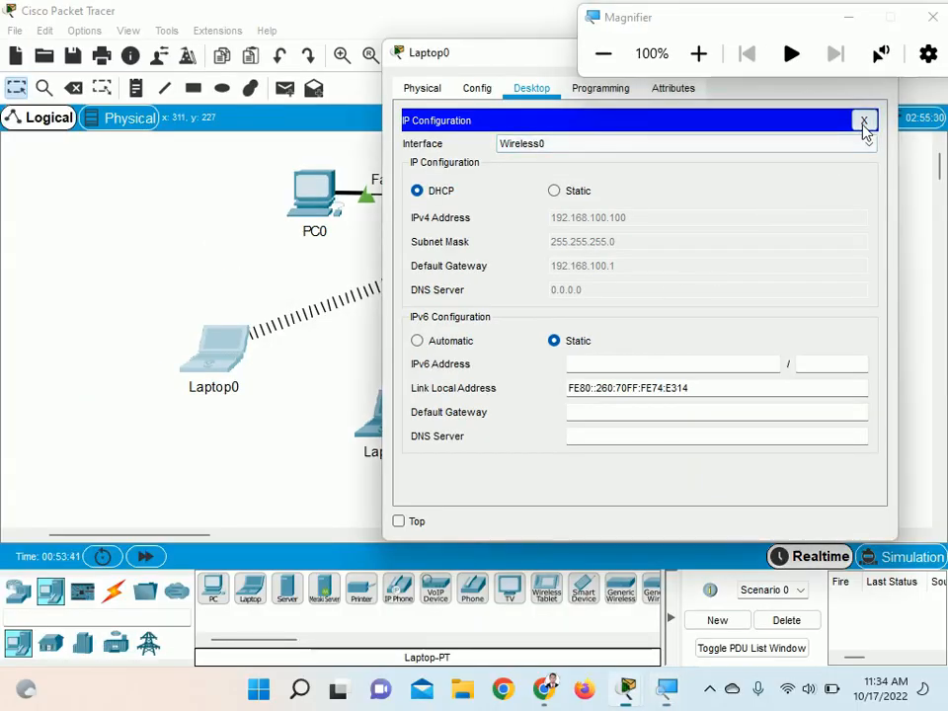
Ping 192.168.100.1 from Laptop0's Command Prompt to test its connection to the wireless router
click(806, 202)
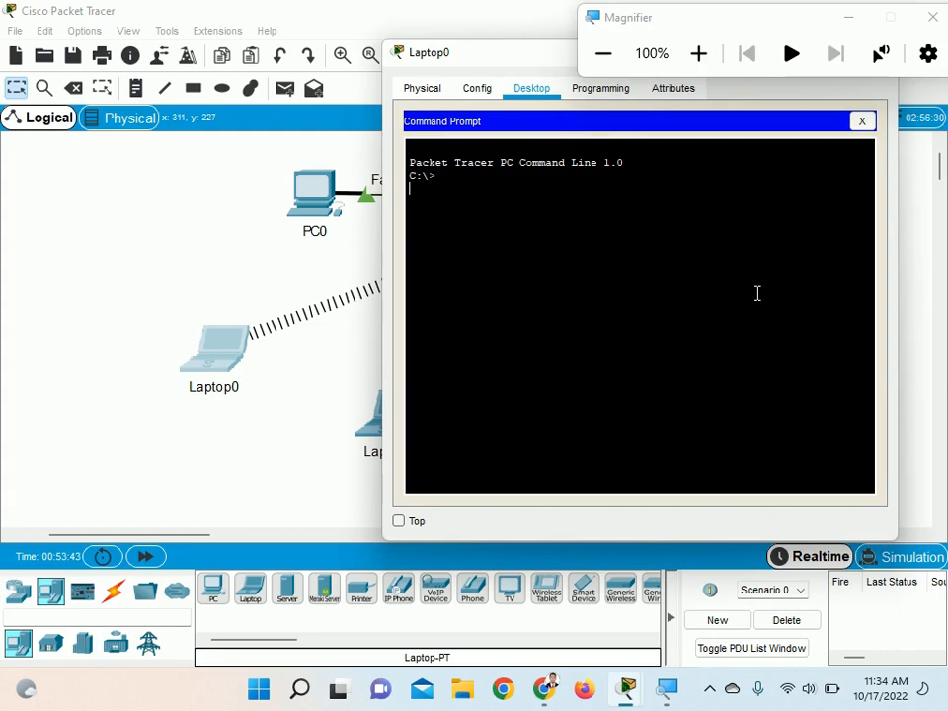
text(ping 192.168,)
text(100.1)
key(Return)
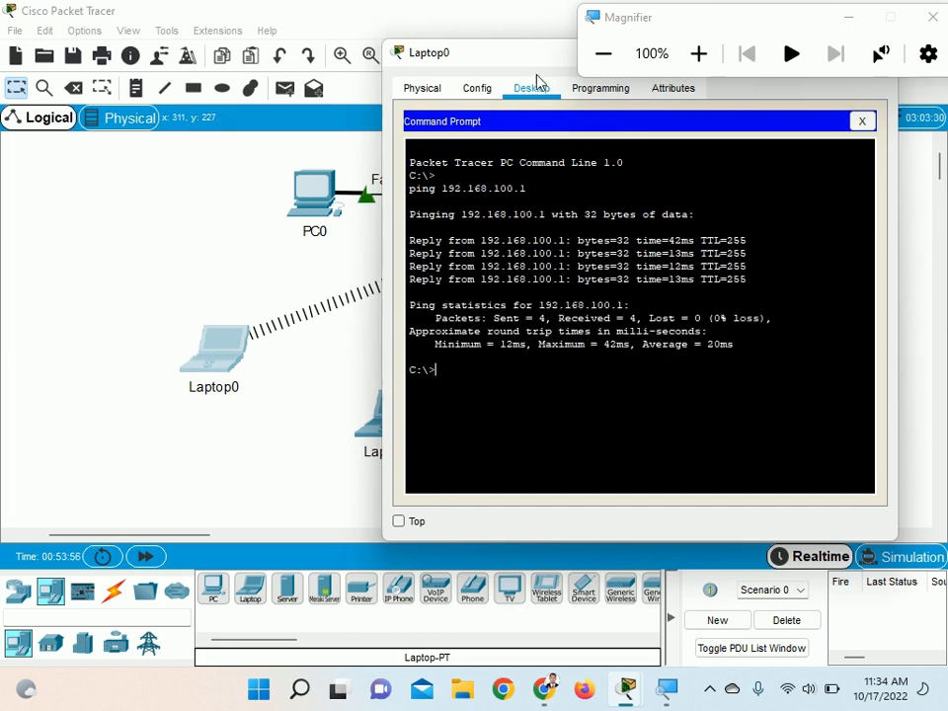
Examine the ping replies at 200% magnification, and close Laptop0's Command Prompt and window
drag(534, 63, 544, 136)
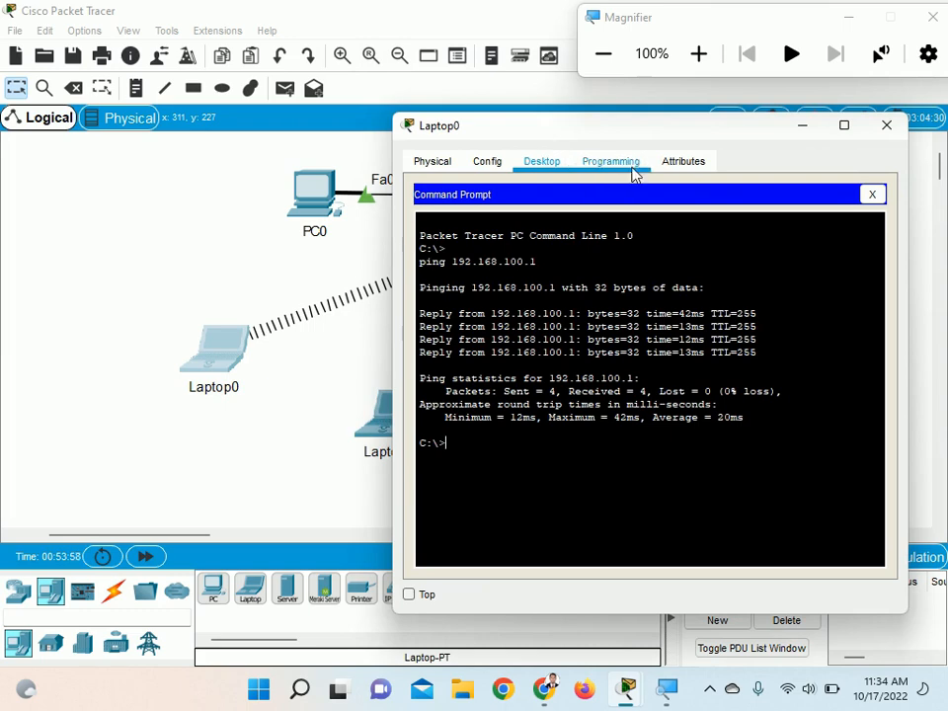
click(699, 53)
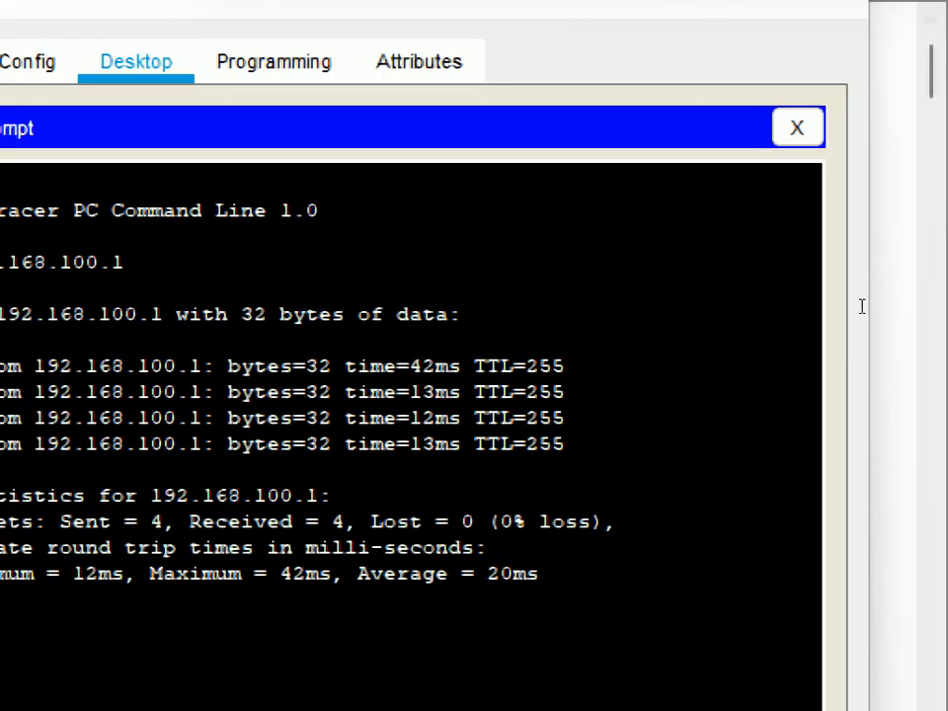
click(797, 127)
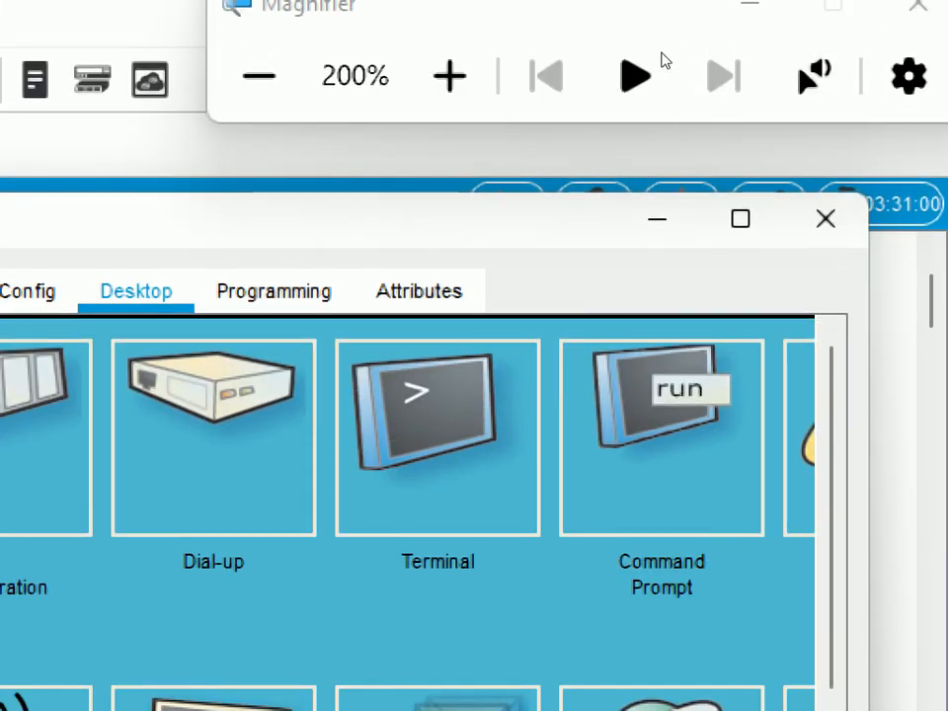
key(super+minus)
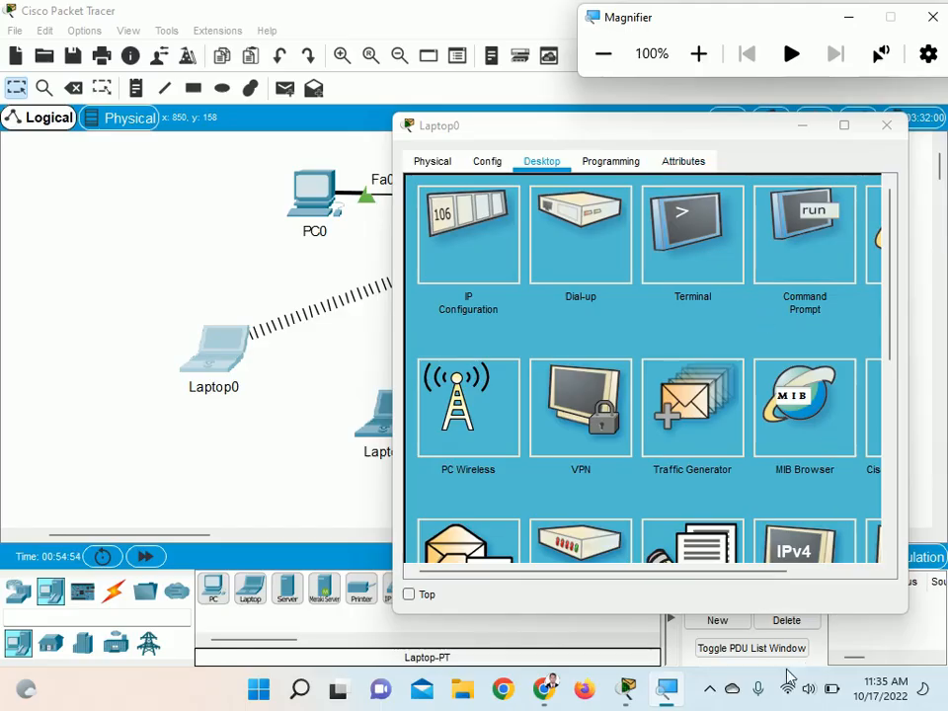
click(711, 690)
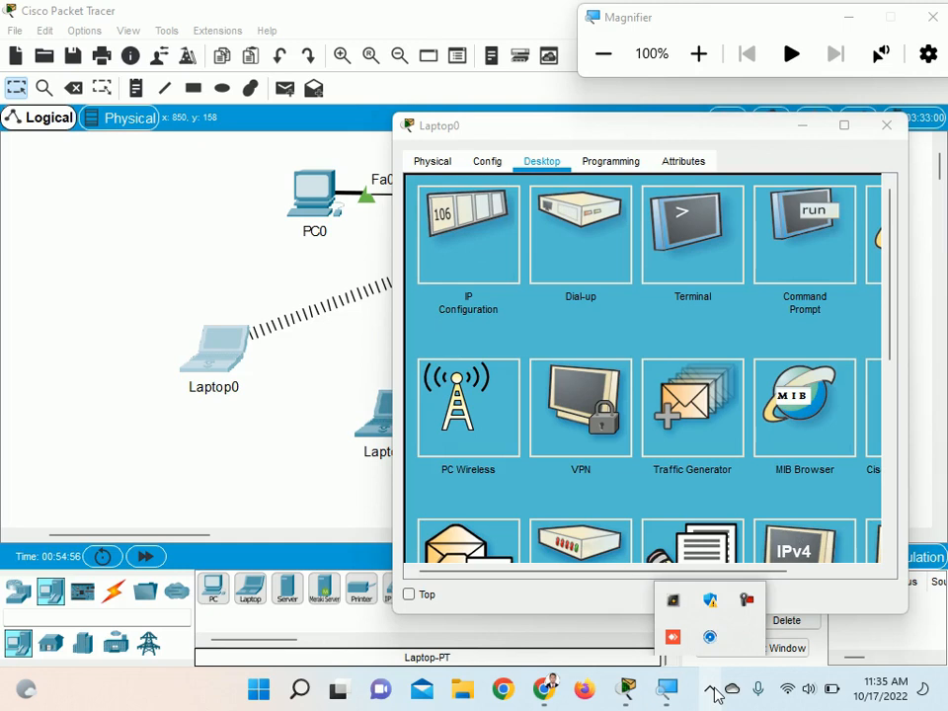
click(887, 125)
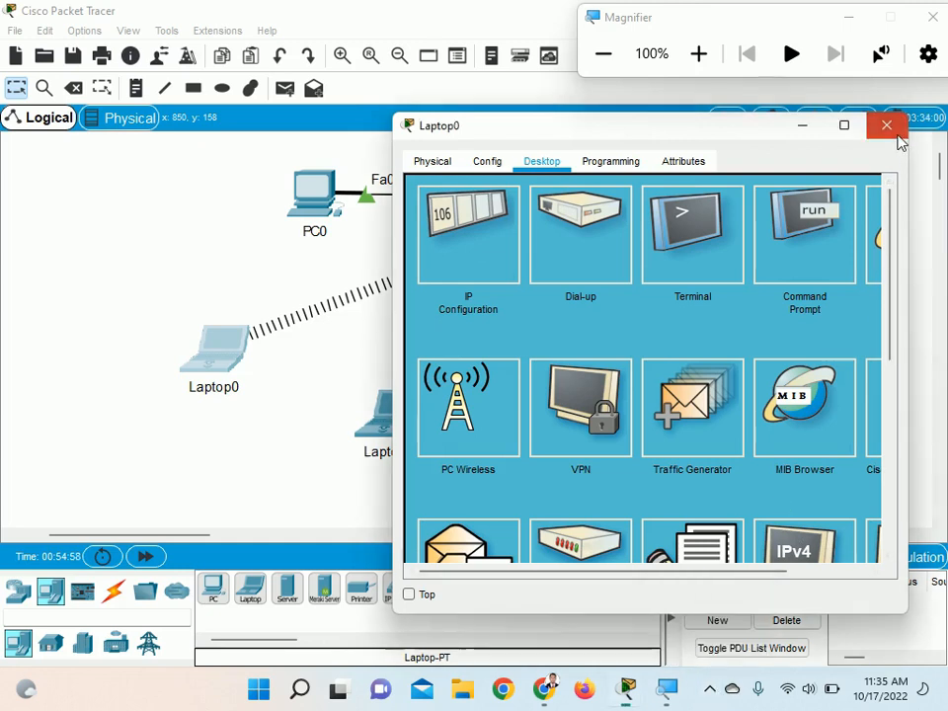
click(888, 126)
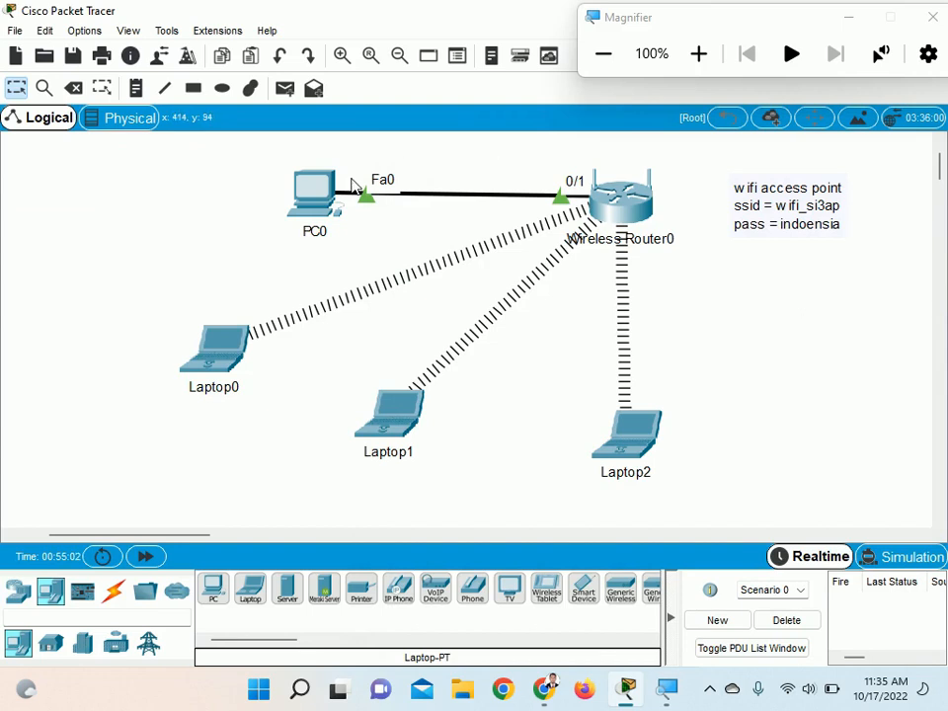
Move PC0 to the far side of the wifi access point note, and place a Server-PT above Laptop0
mouse_move(318, 187)
drag(319, 188, 915, 186)
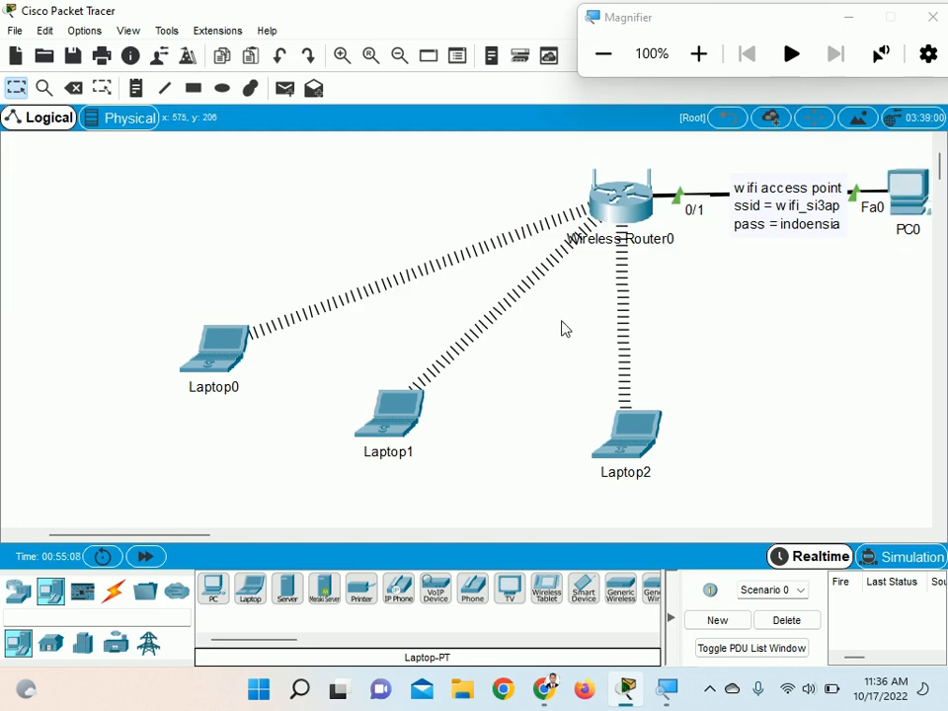
click(20, 597)
click(48, 595)
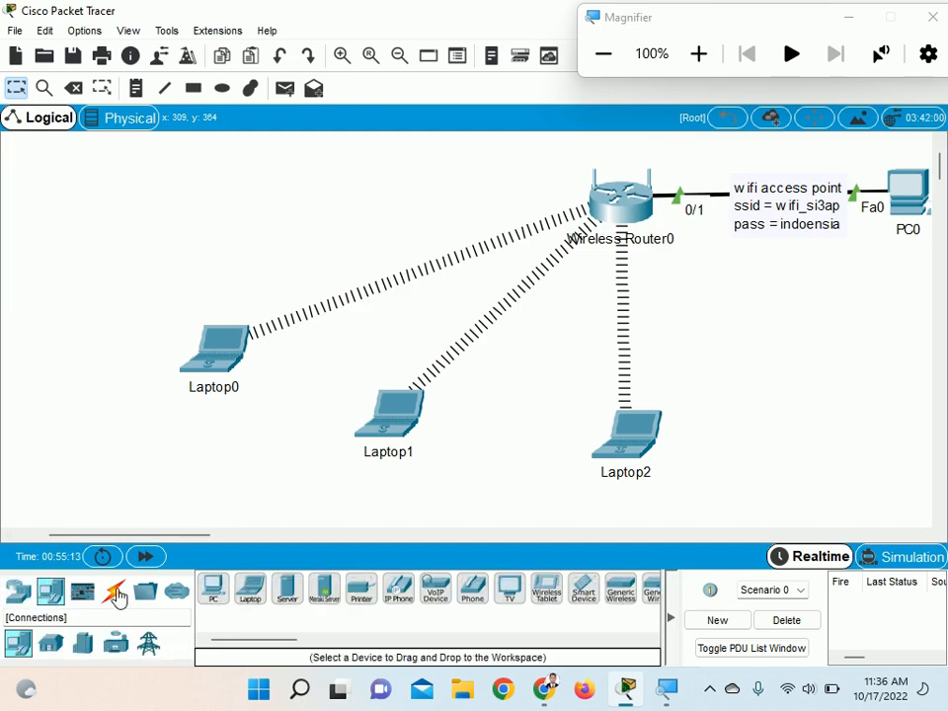
click(287, 591)
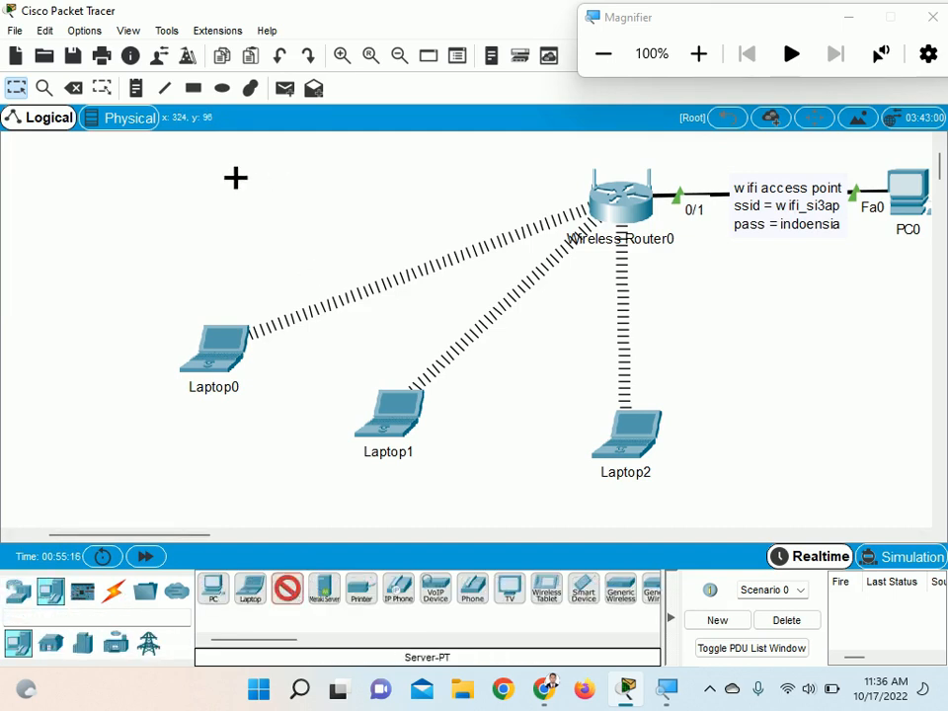
click(237, 180)
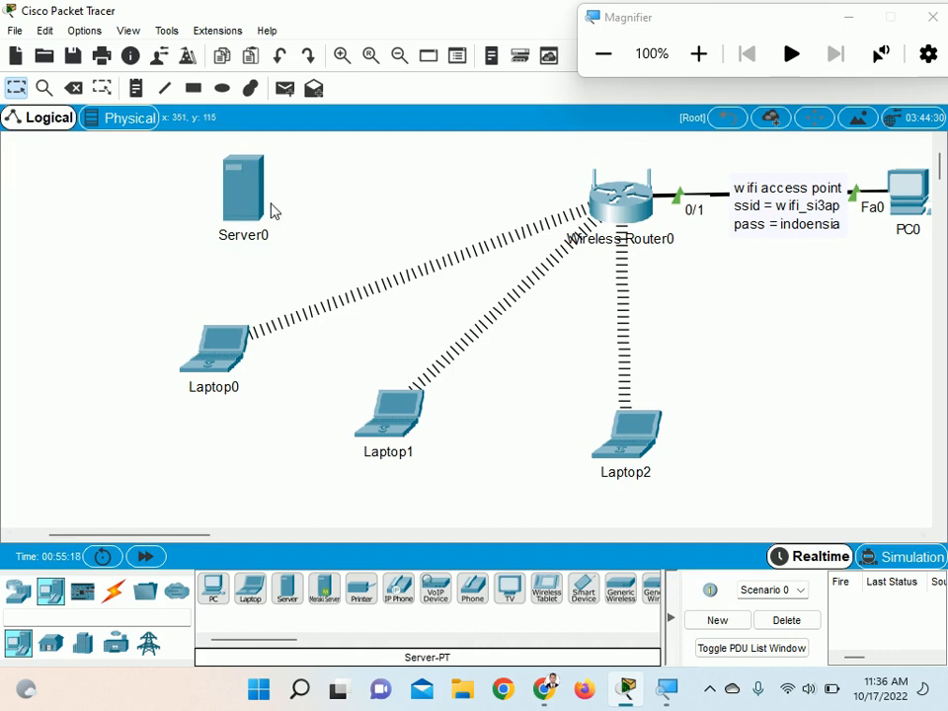
mouse_move(272, 210)
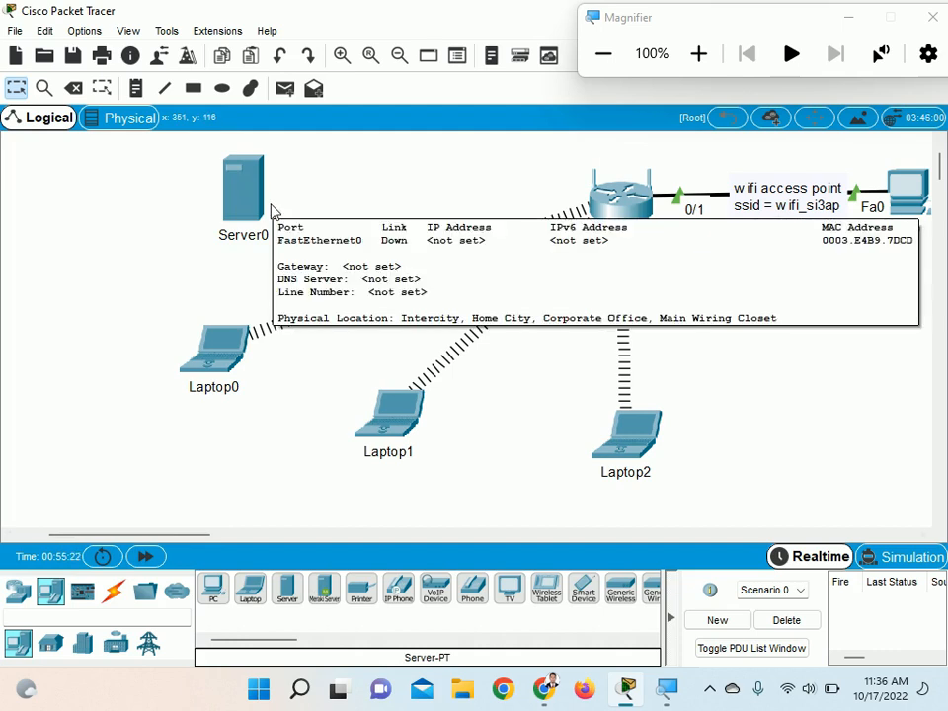
drag(258, 212, 234, 224)
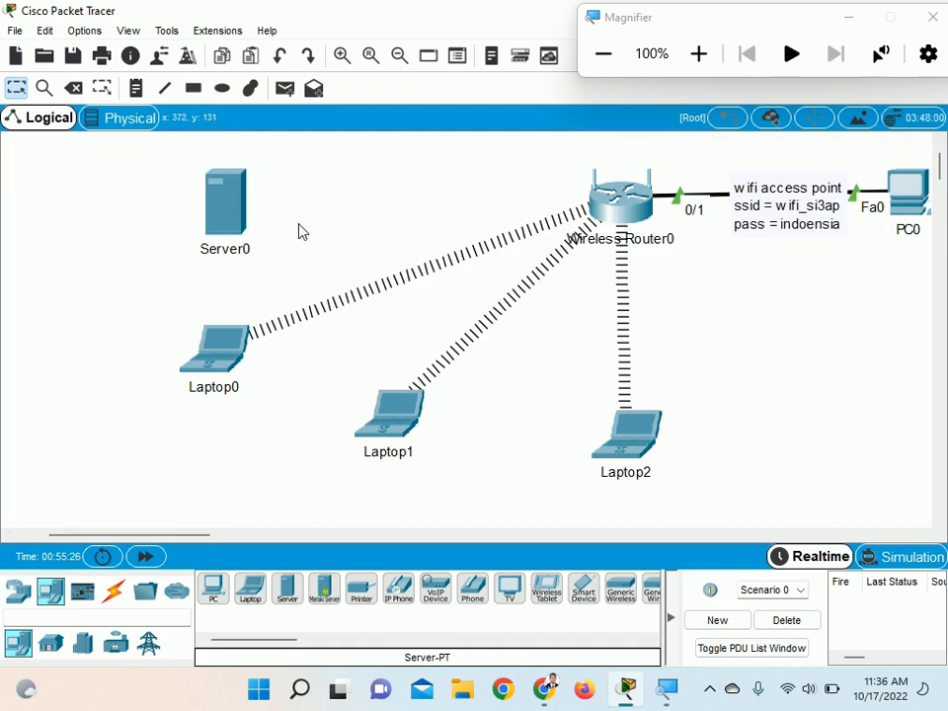
Rename the new server as mhs.stmikbanisaleh.com and check its label under magnification
click(231, 250)
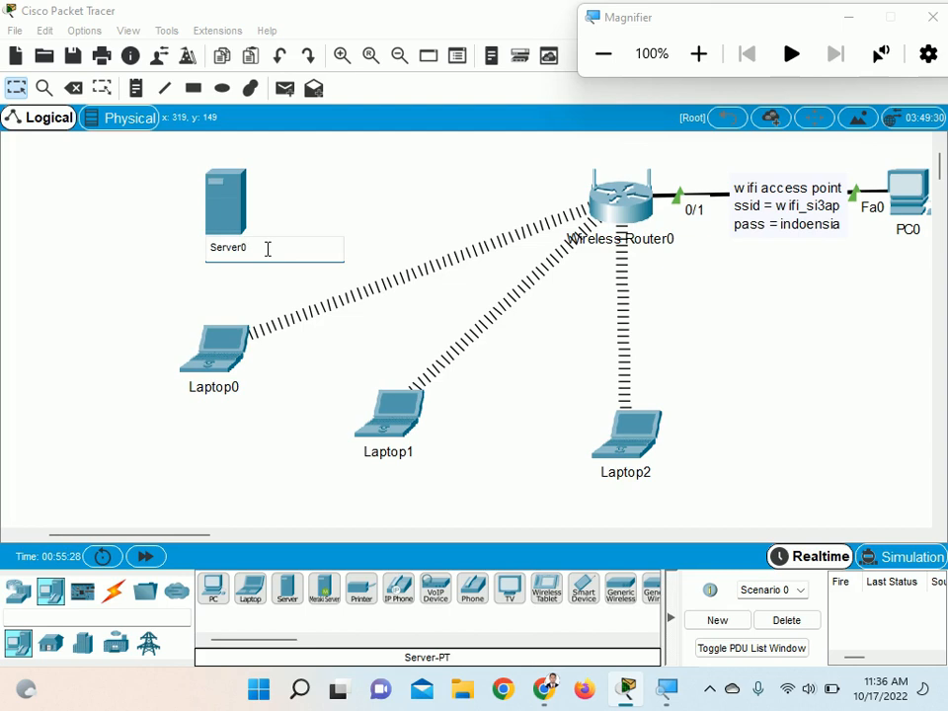
key(BackSpace)
key(BackSpace)
key(BackSpace)
key(BackSpace)
text(mhs.stmikbanisaleh)
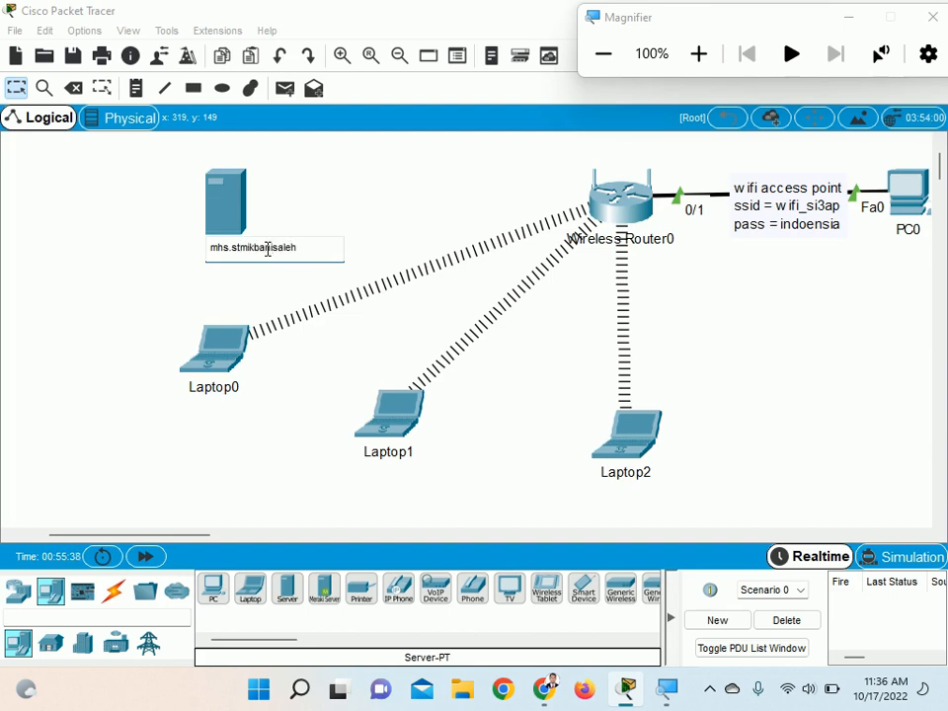
text(.com)
key(Return)
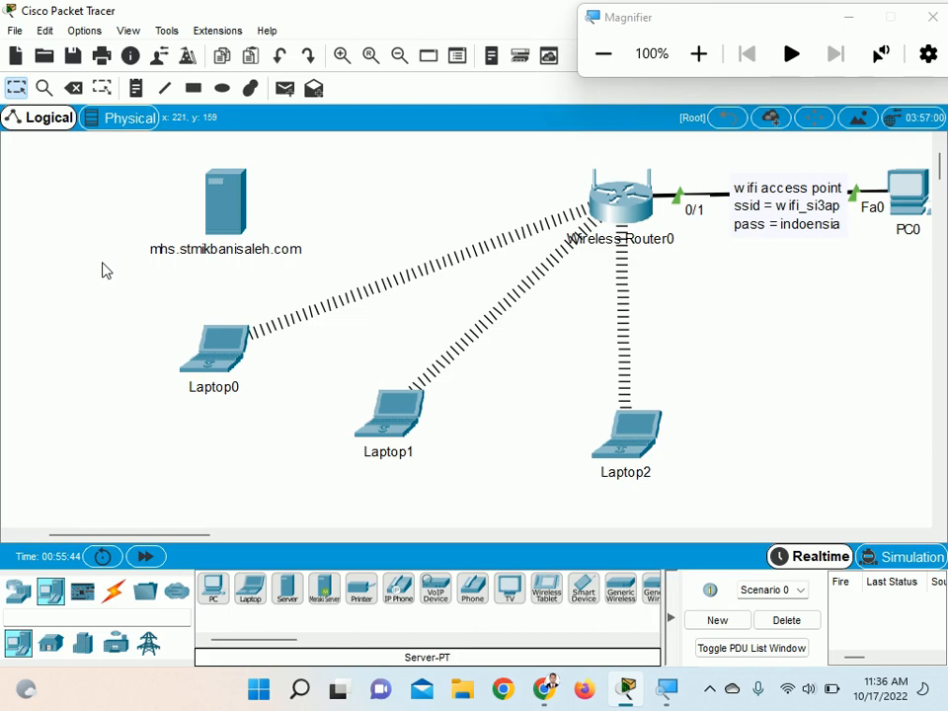
click(699, 55)
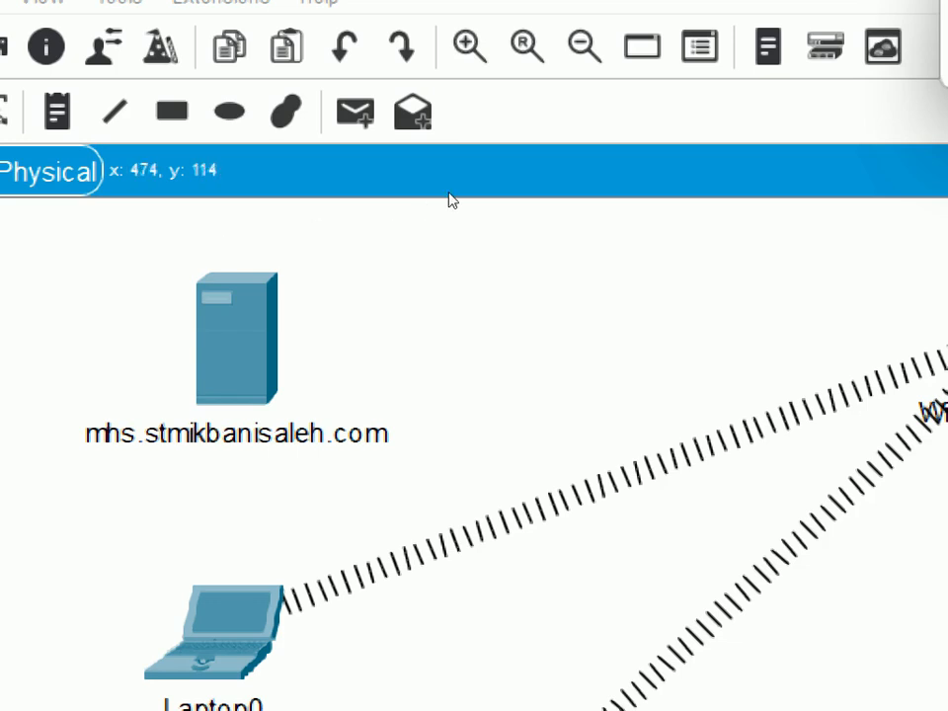
click(791, 42)
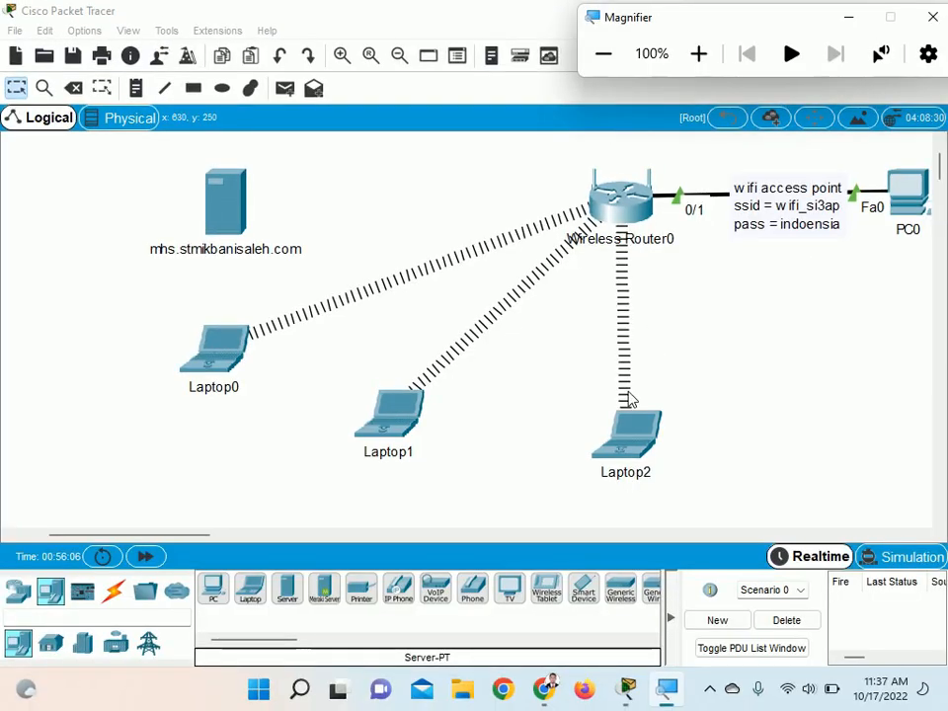
click(736, 338)
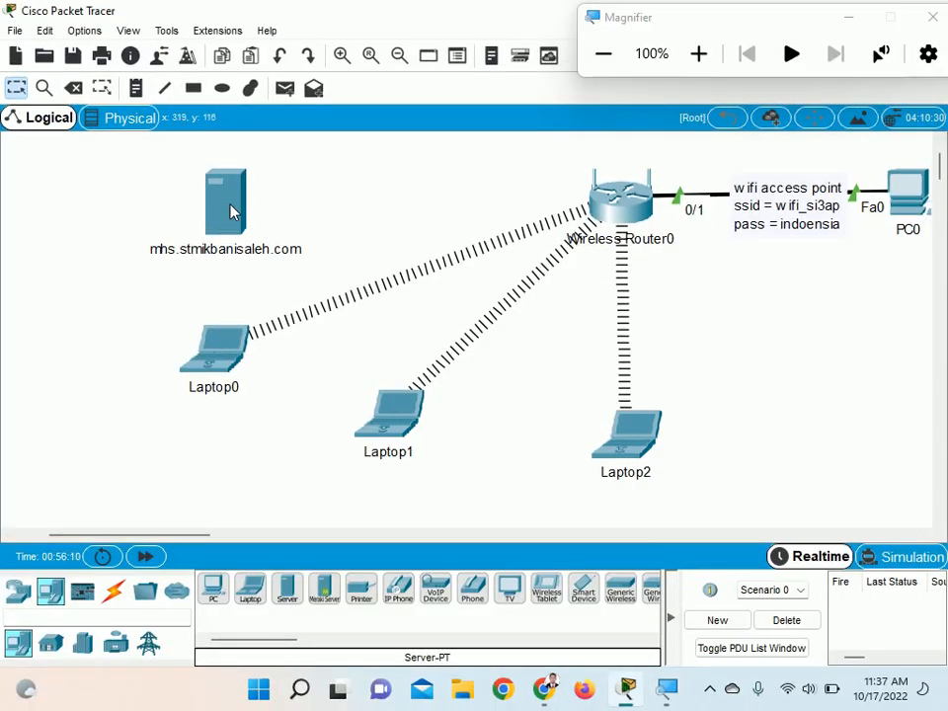
Connect the server's FastEthernet0 port to Ethernet 4 on Wireless Router0 with a copper straight-through cable
click(116, 593)
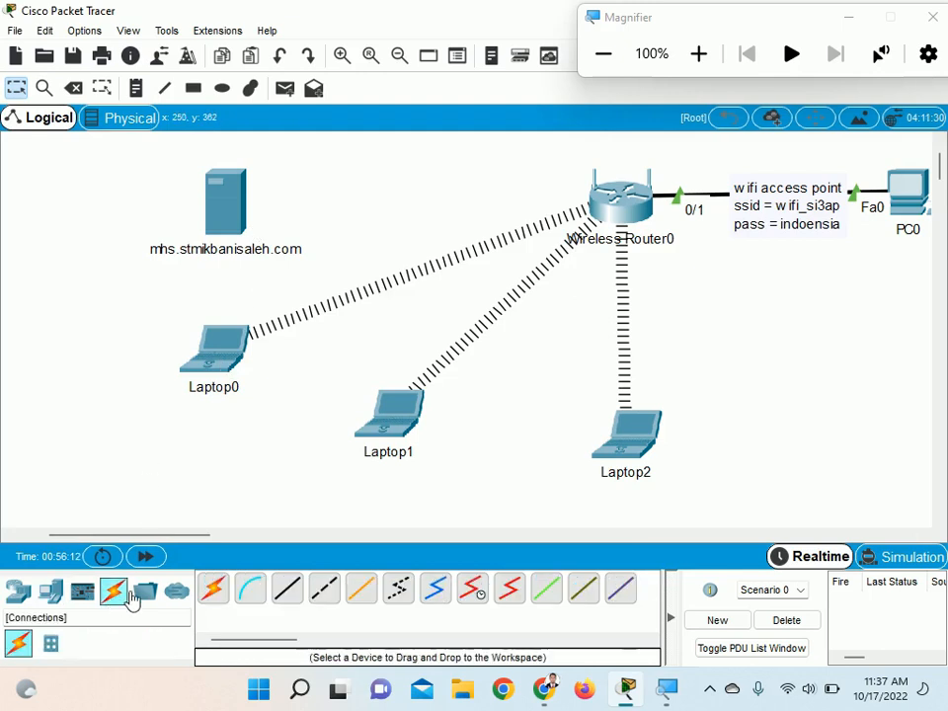
click(288, 590)
click(237, 185)
click(286, 188)
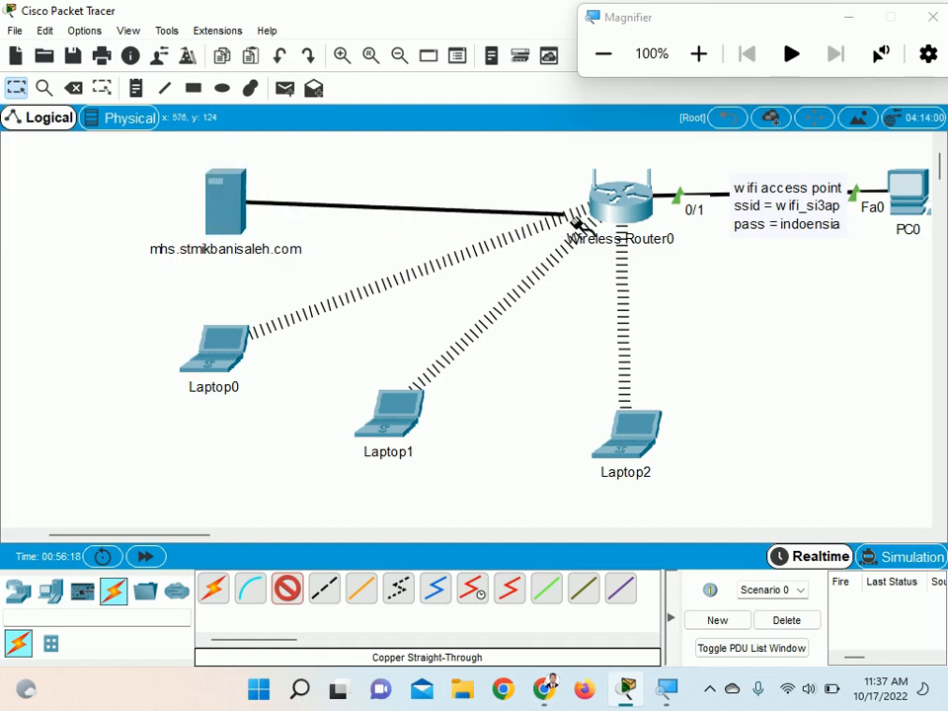
click(616, 209)
click(616, 210)
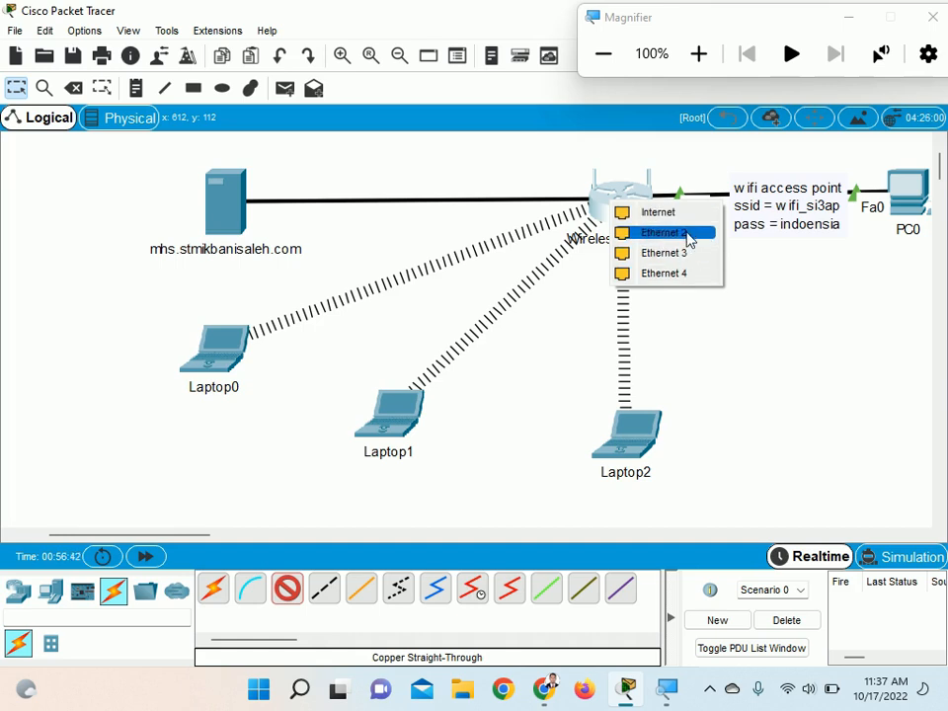
click(690, 284)
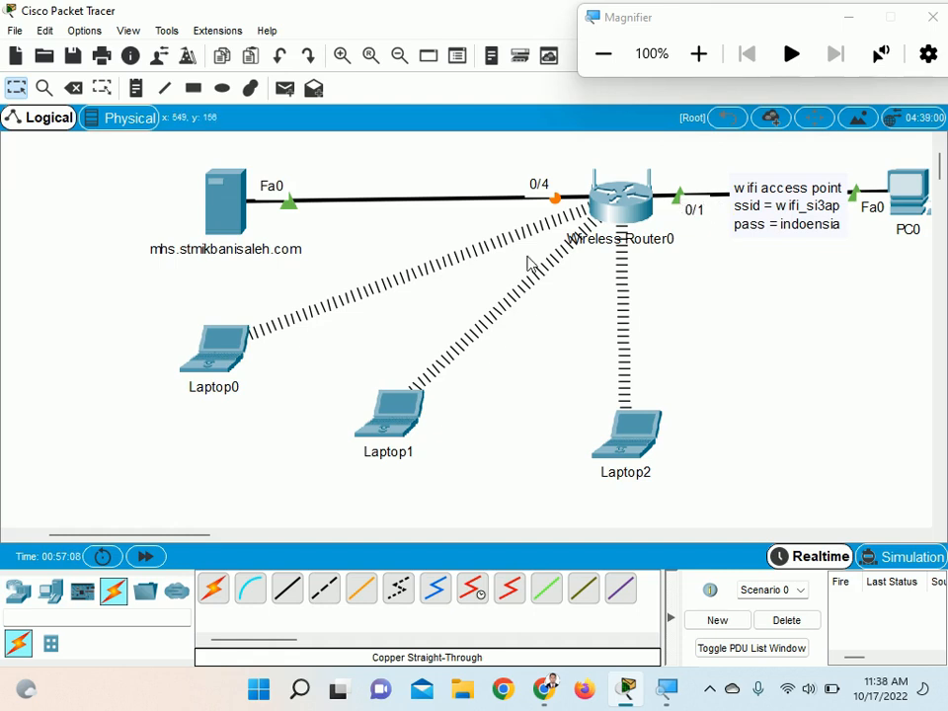
Set the server's static IPv4 address to 192.168.0.200 with subnet mask 255.255.255.0 in its IP Configuration
click(222, 220)
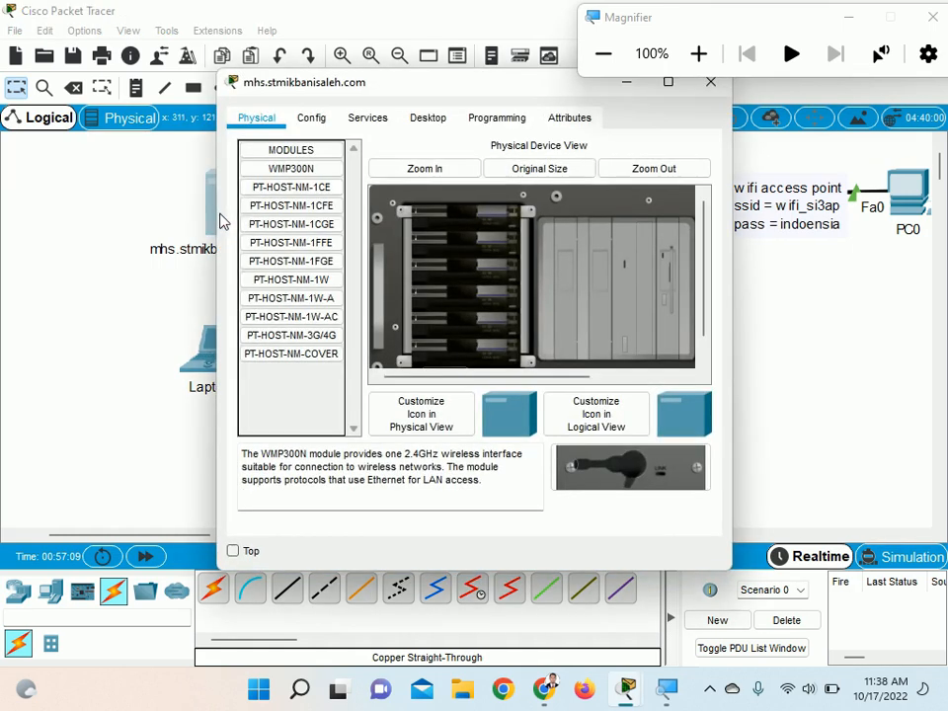
drag(396, 89, 222, 77)
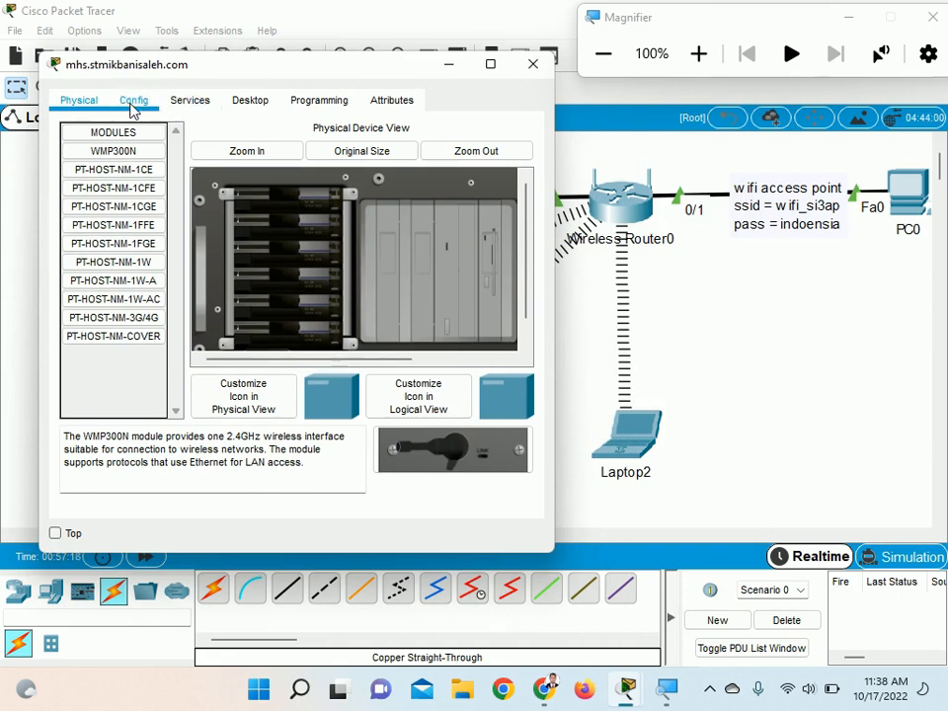
click(133, 103)
click(188, 105)
click(247, 100)
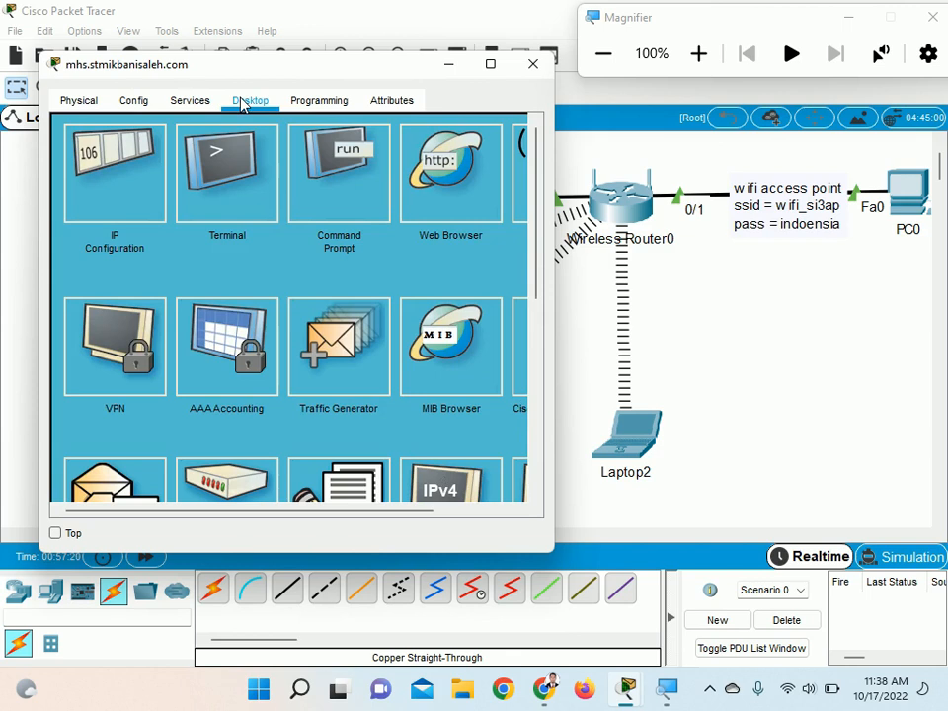
click(113, 166)
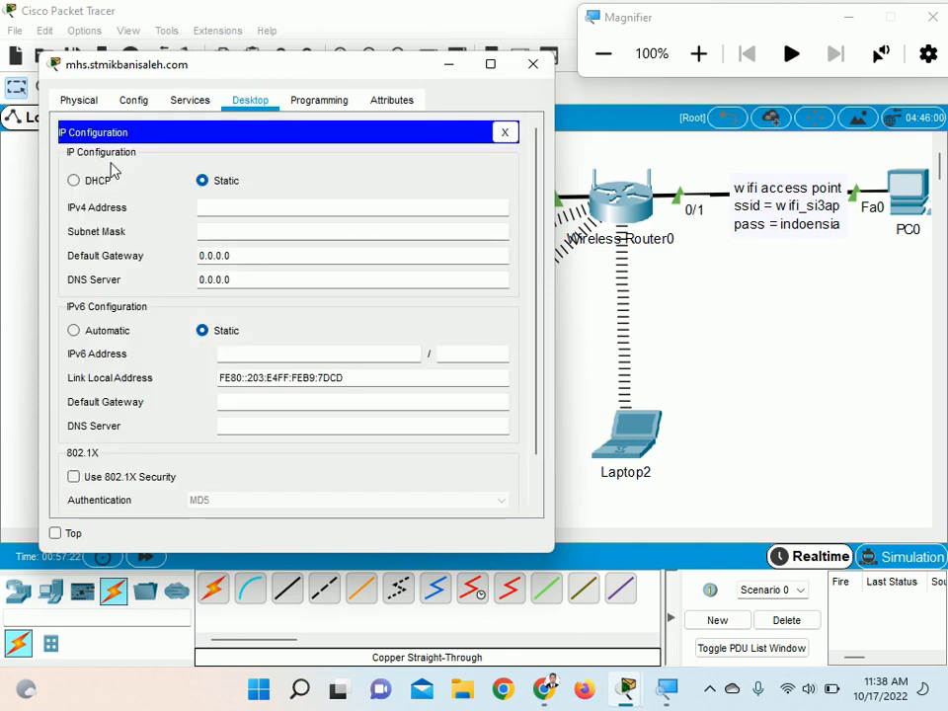
click(699, 65)
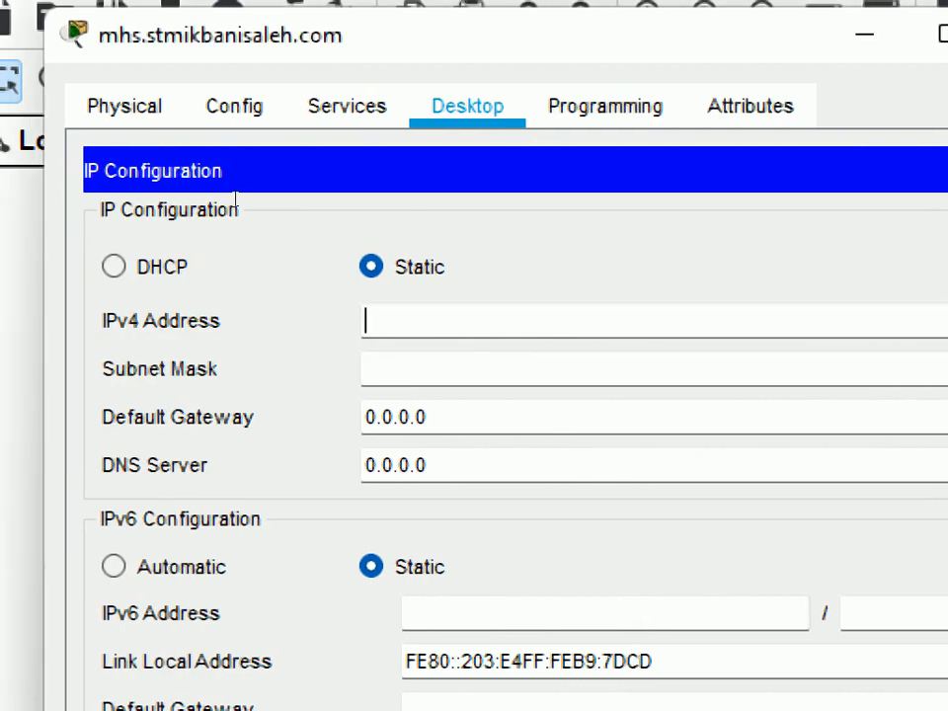
text(192.168)
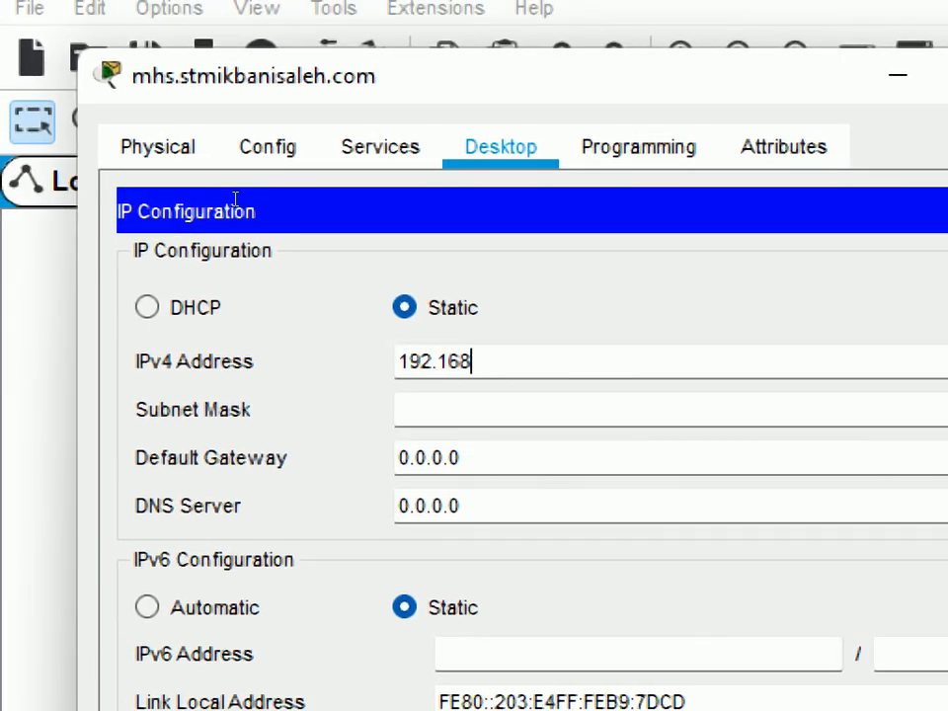
text(.0.)
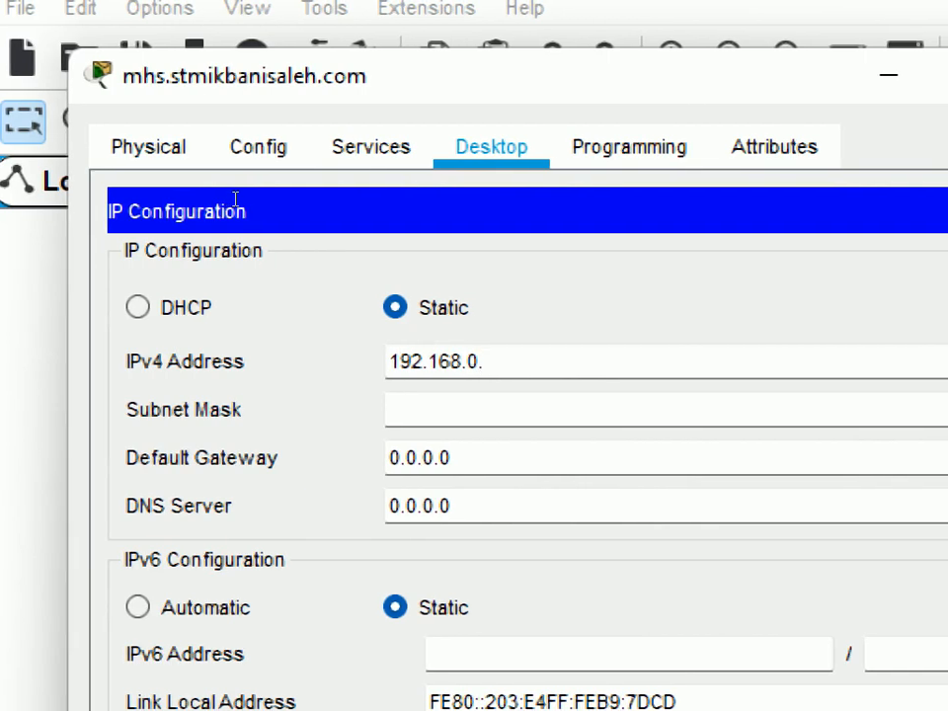
text(200)
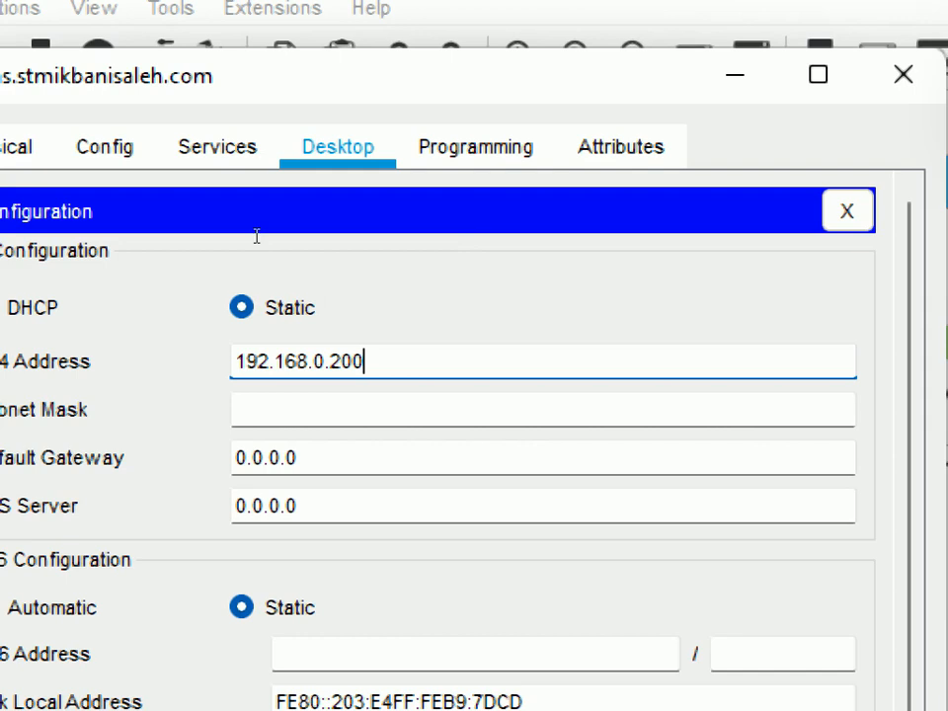
key(Tab)
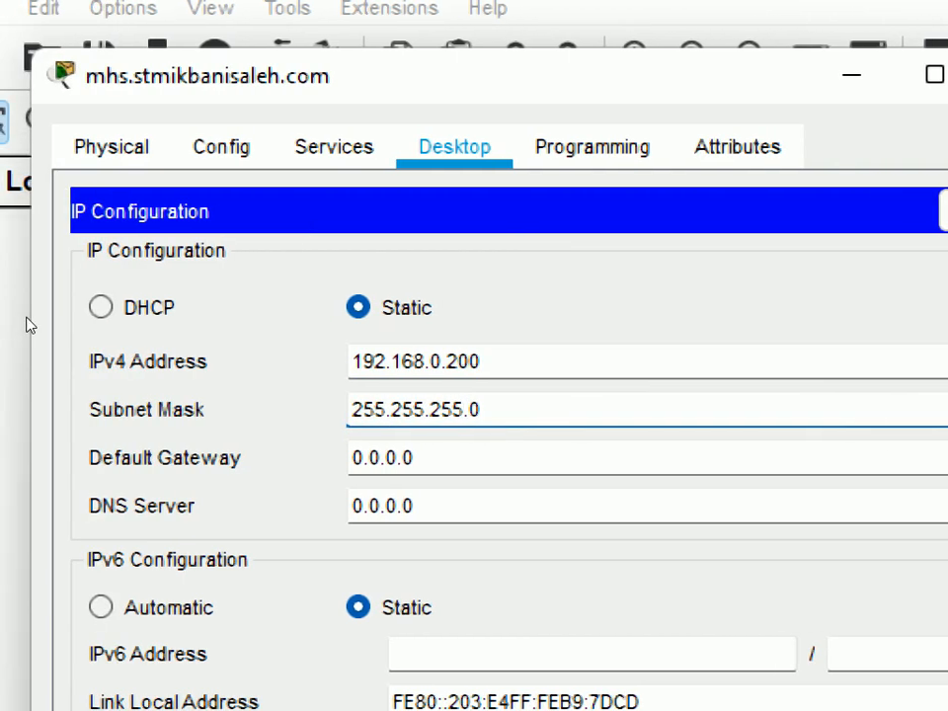
Set the server's IPv4 default gateway to 192.168.0.1 and close its IP Configuration
key(Tab)
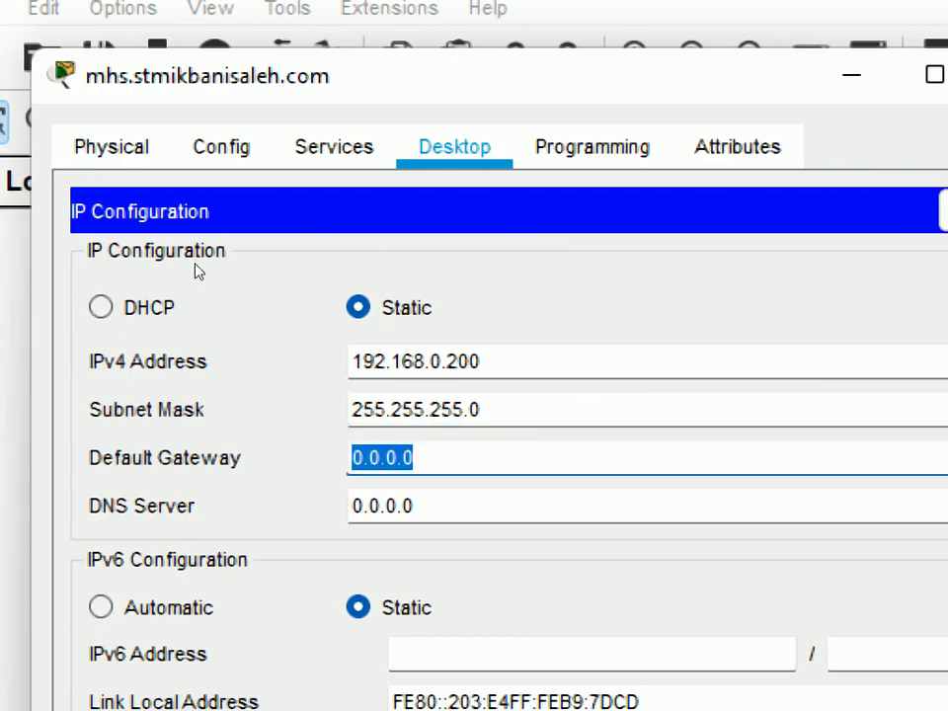
text(192.168)
text(.0.1)
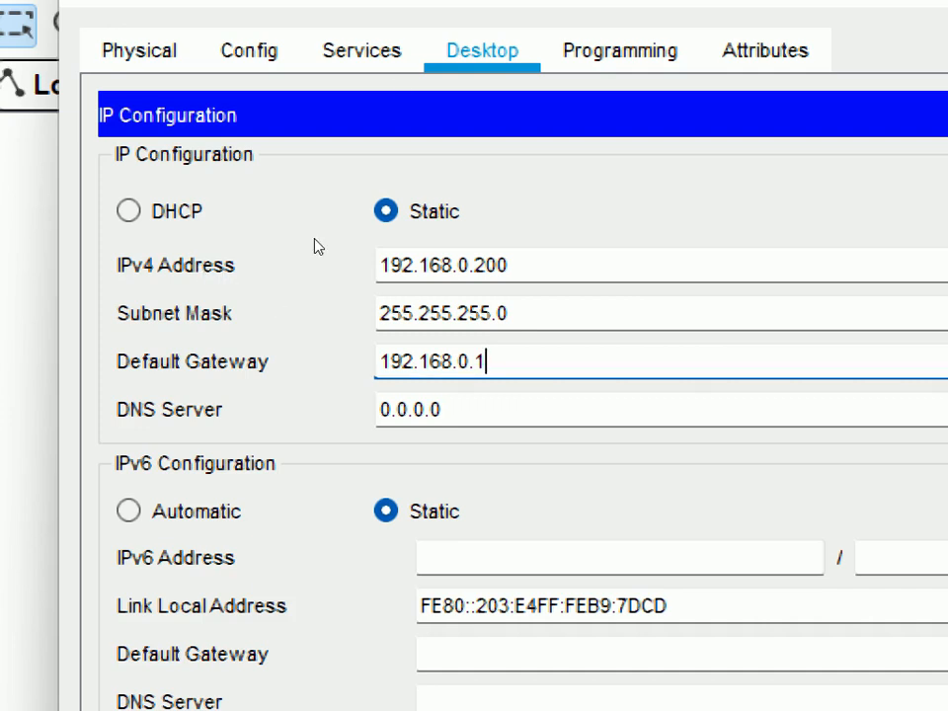
key(super+minus)
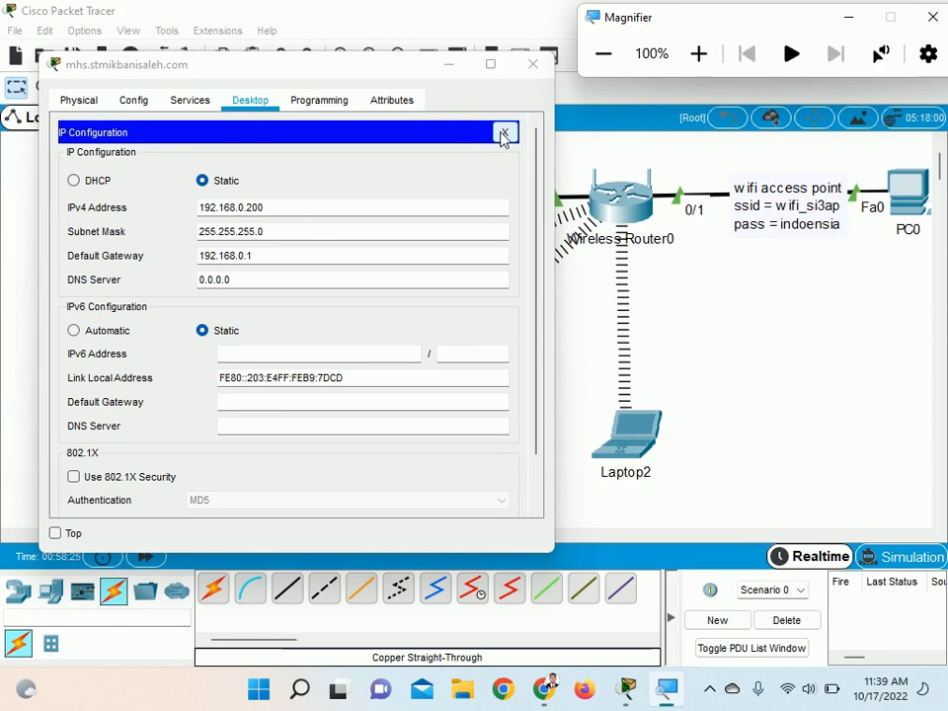
click(504, 133)
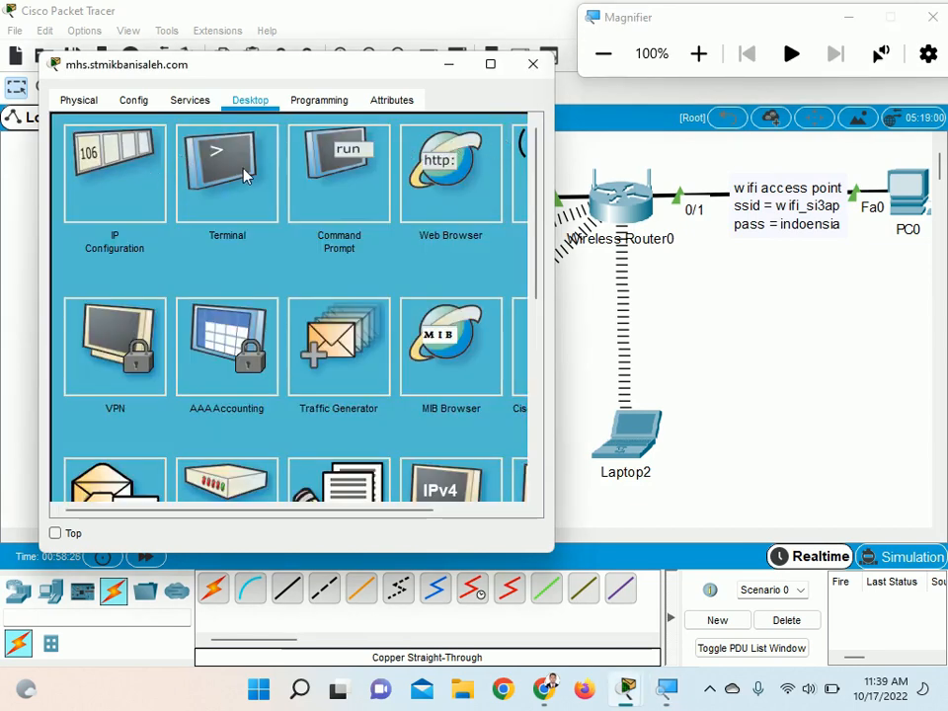
Turn on the DNS service in the services of the mhs.stmikbanisaleh.com server
click(192, 102)
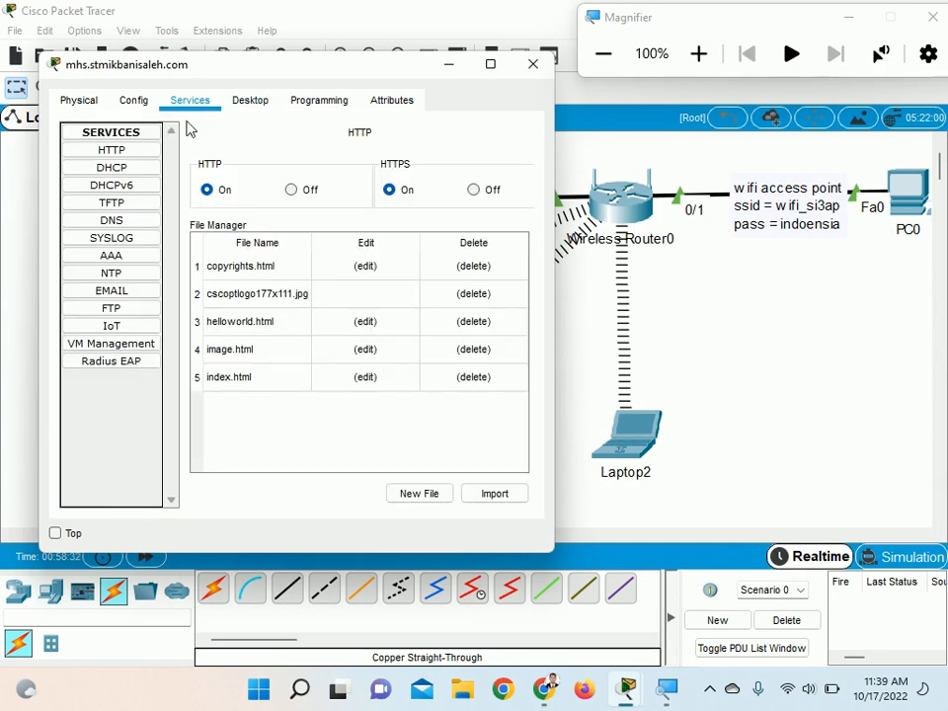
click(145, 221)
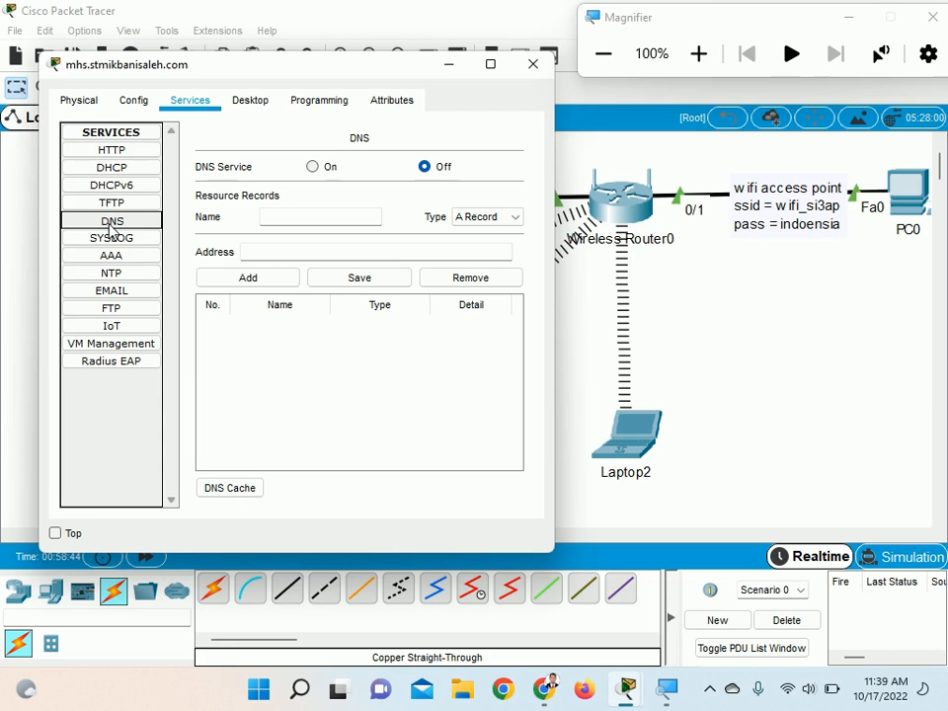
click(699, 53)
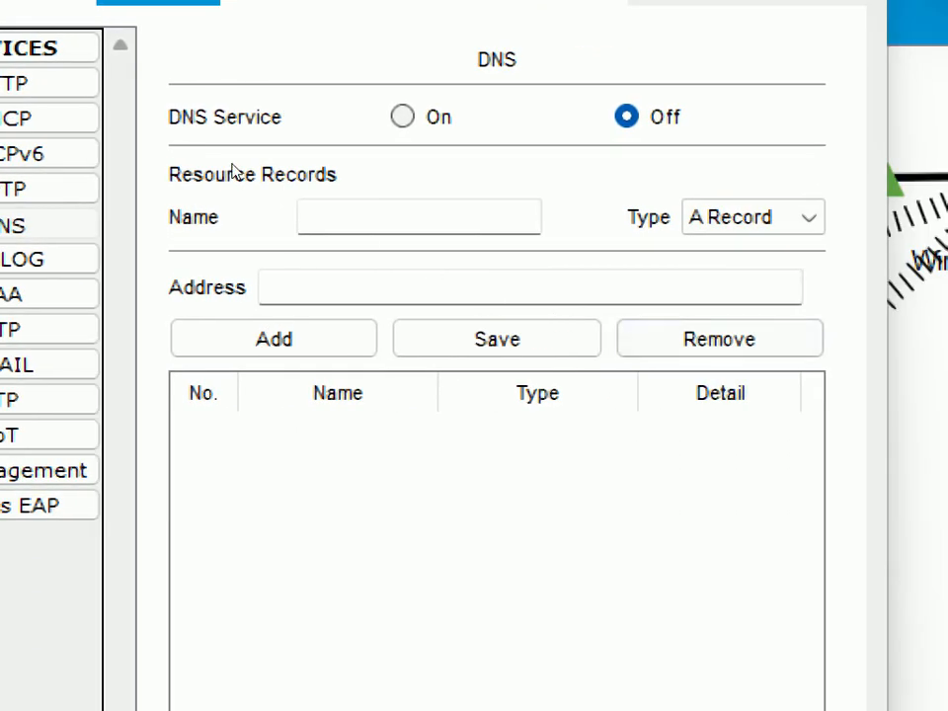
click(403, 117)
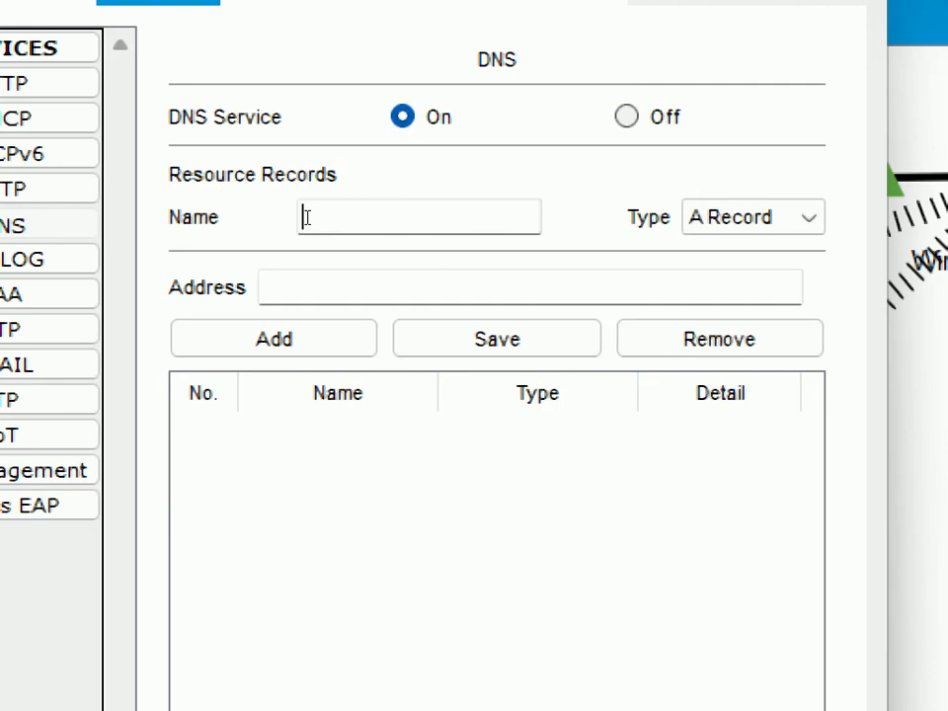
Add a DNS A record mapping mhs.stmikbanisaleh.com to 192.168.0.200 and minimize the server's window
text(mhs.stmik)
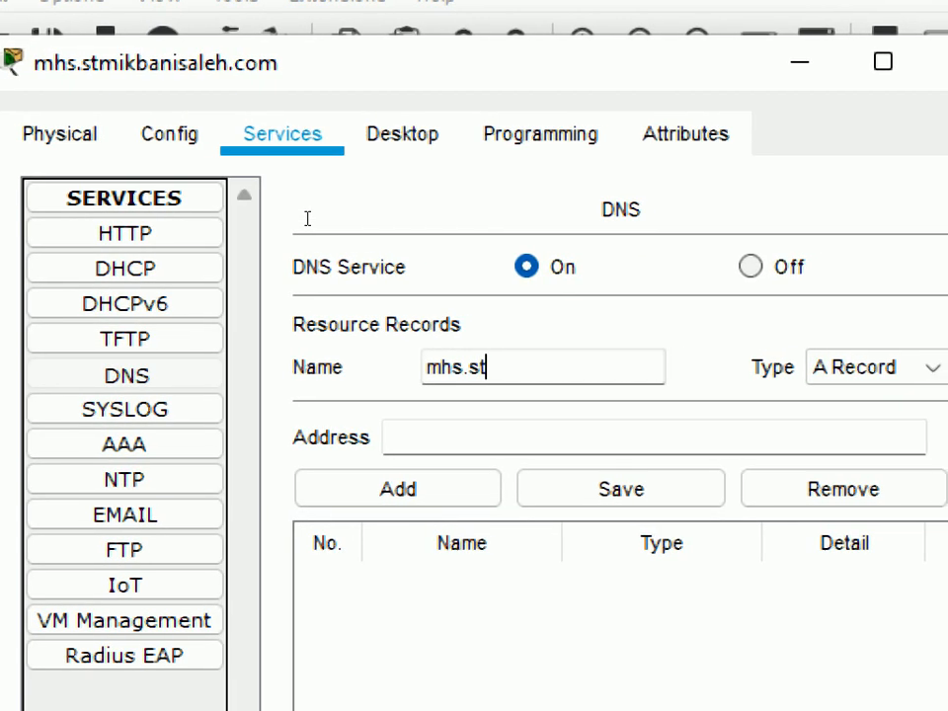
text(banisaleh)
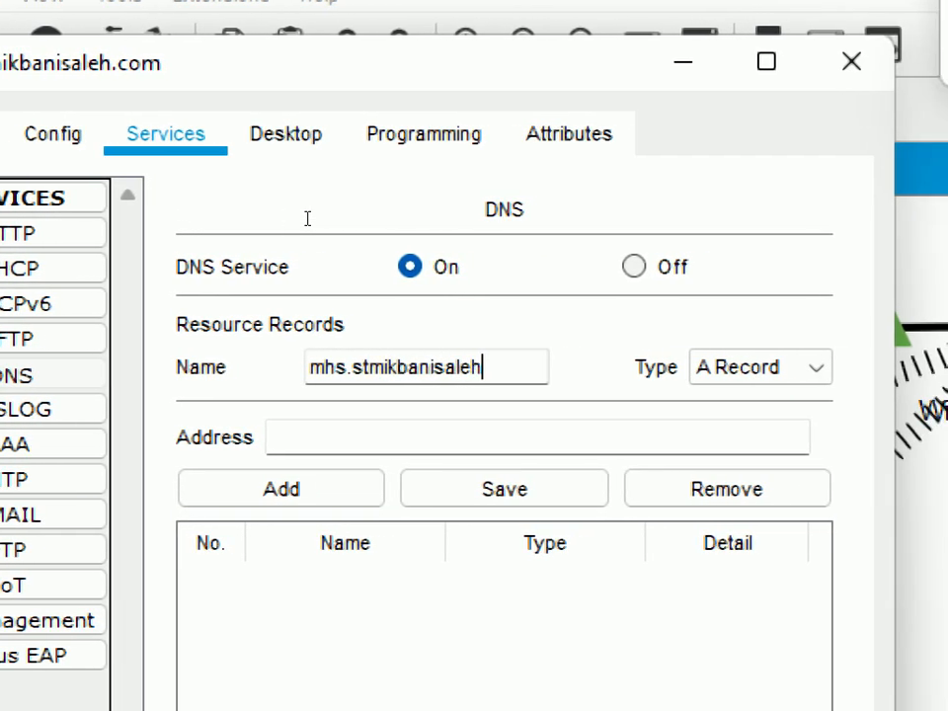
text(.com)
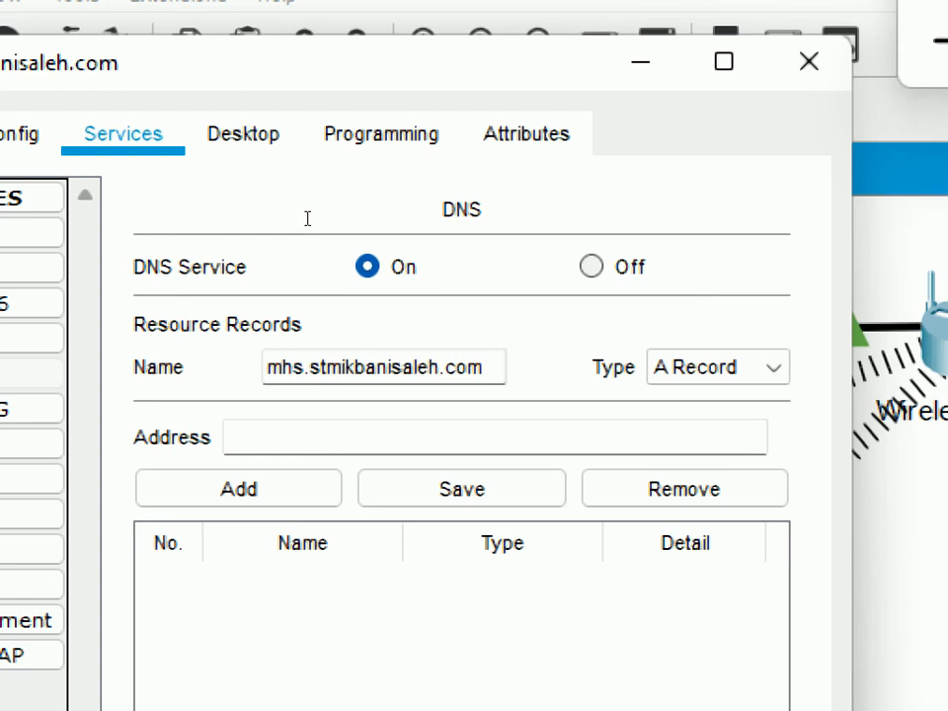
key(Tab)
text(192.168)
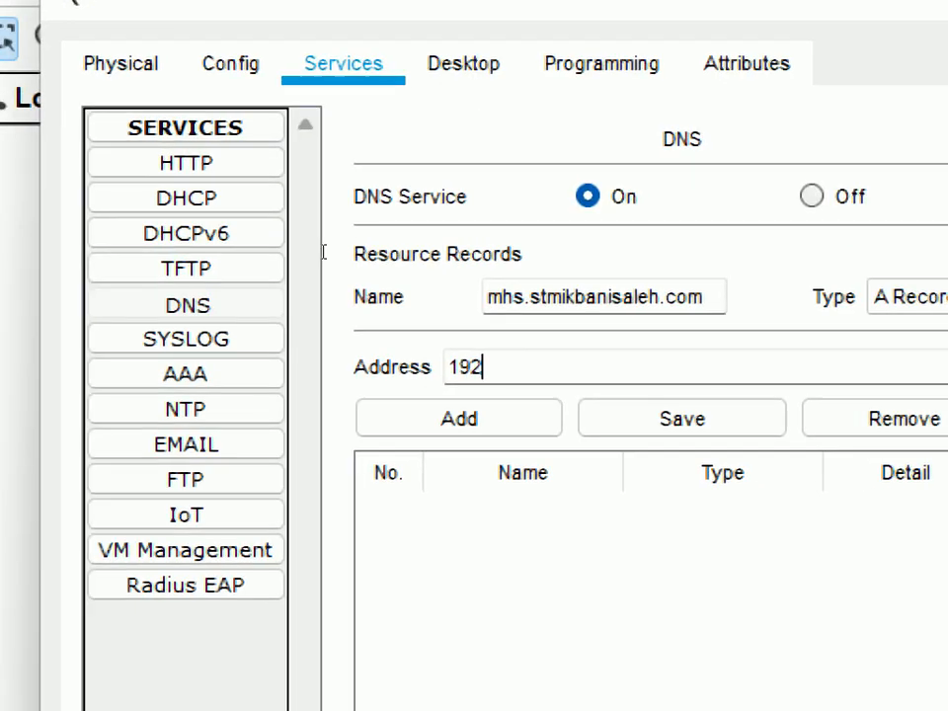
text(.0.200)
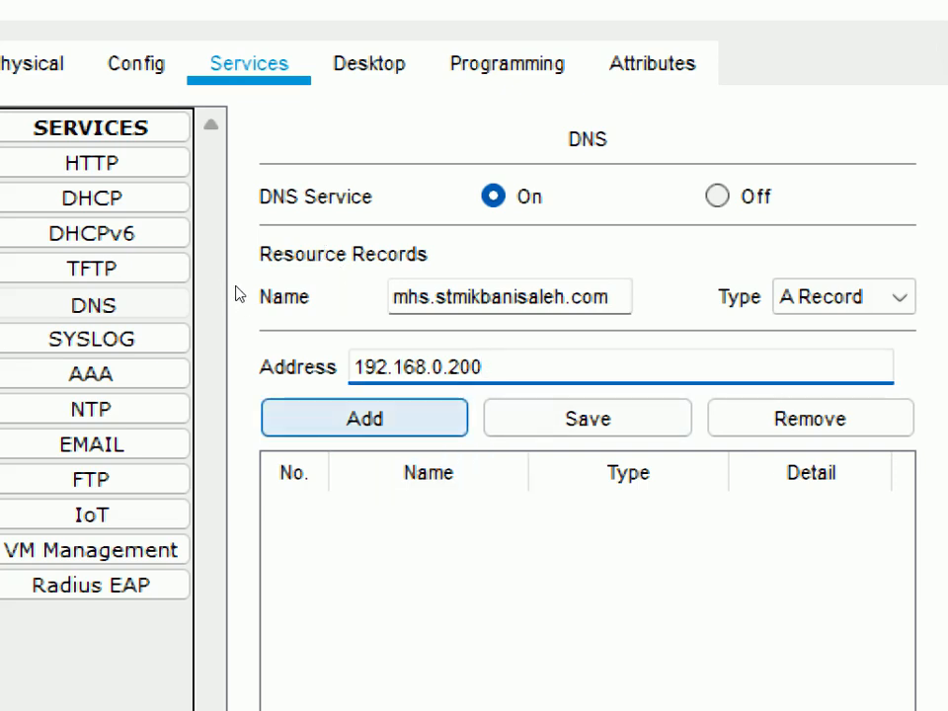
key(Return)
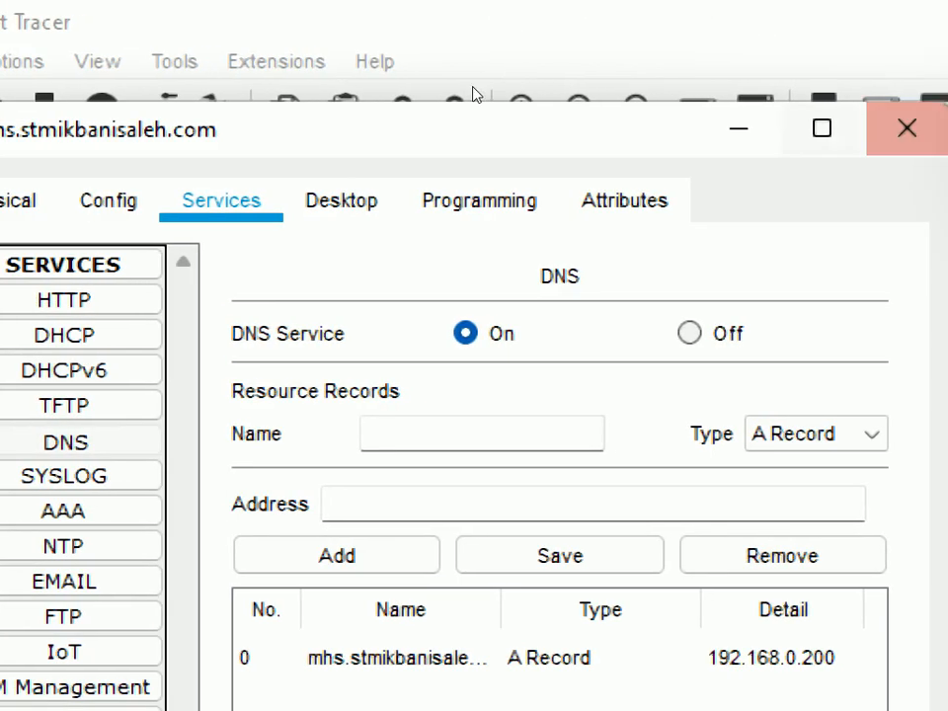
click(452, 66)
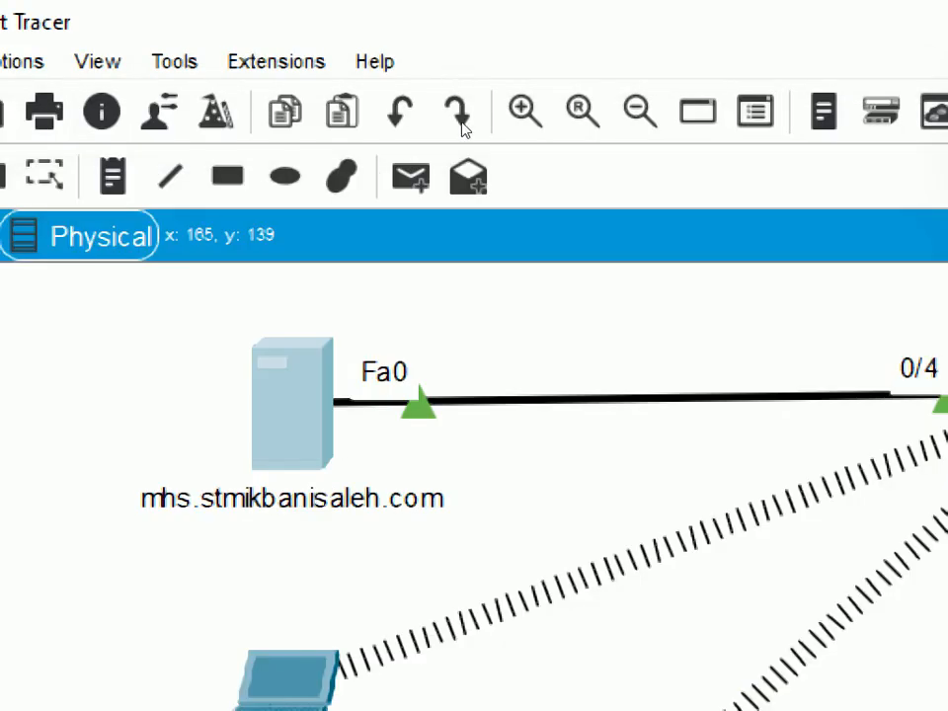
click(608, 55)
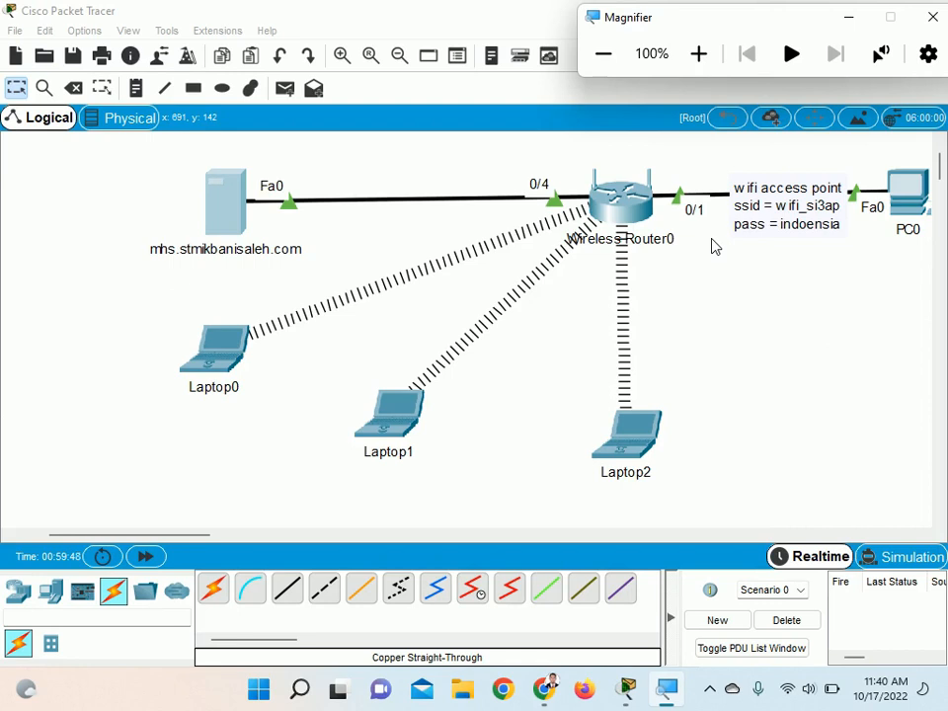
View the basic setup page in Wireless Router0's GUI and close the router's window
click(630, 200)
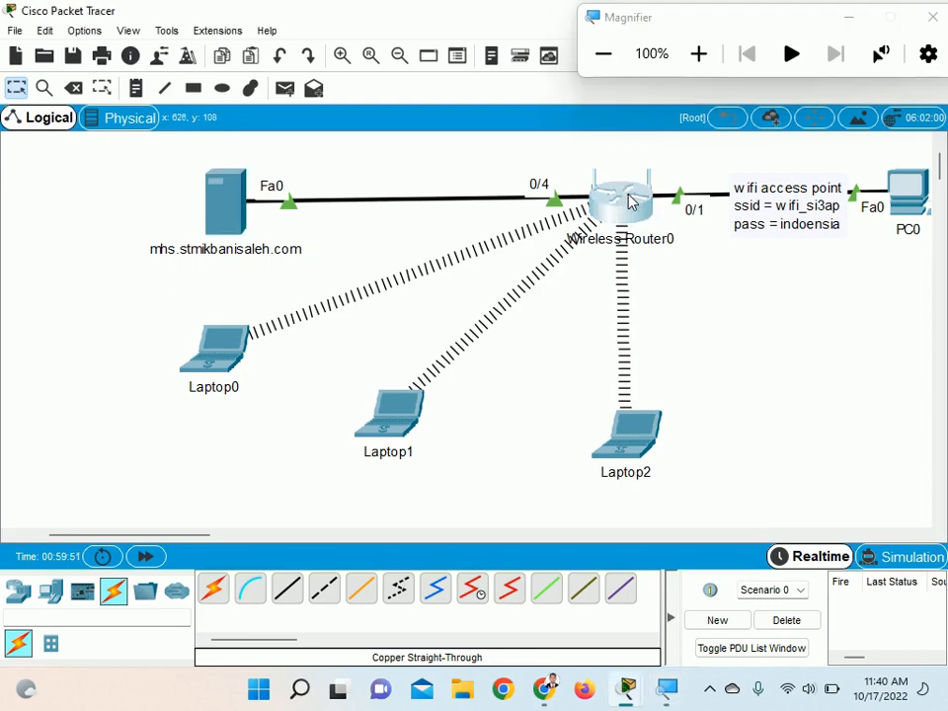
click(630, 201)
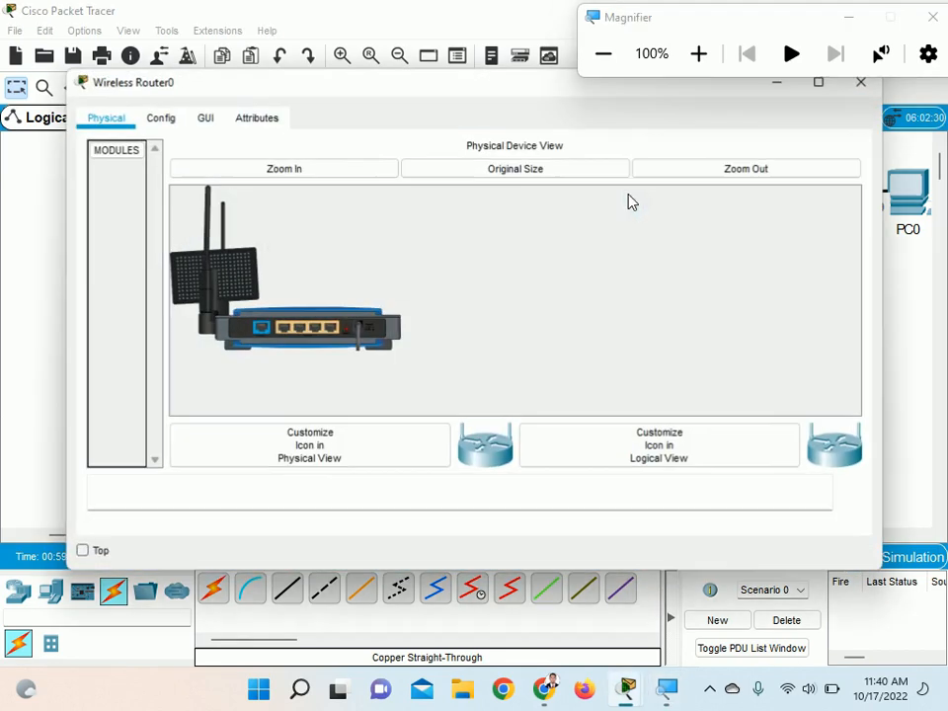
click(205, 119)
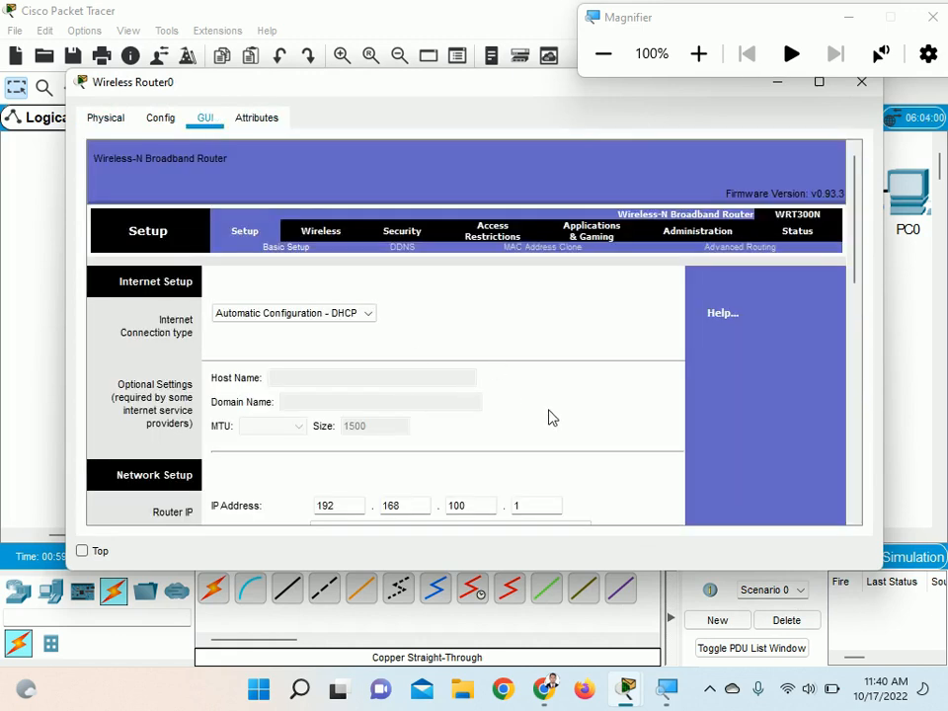
click(867, 80)
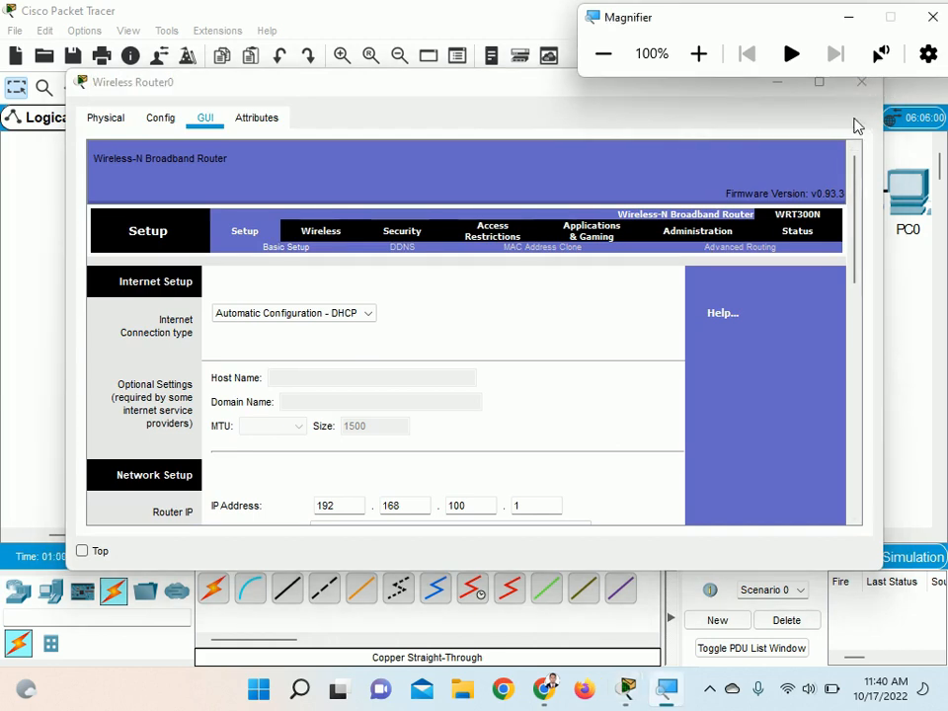
drag(530, 85, 517, 156)
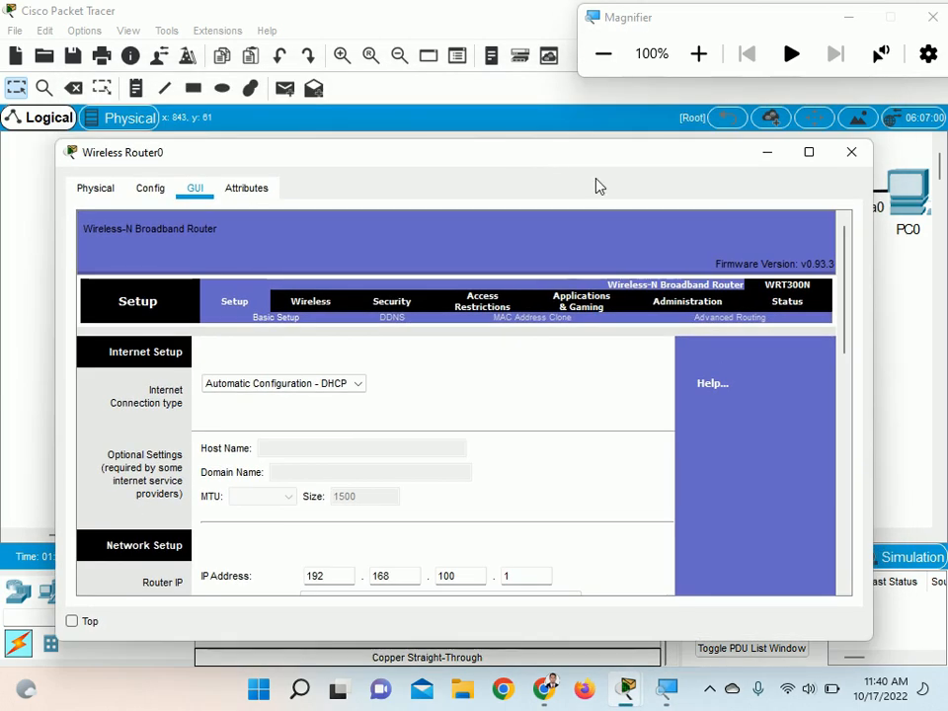
click(849, 154)
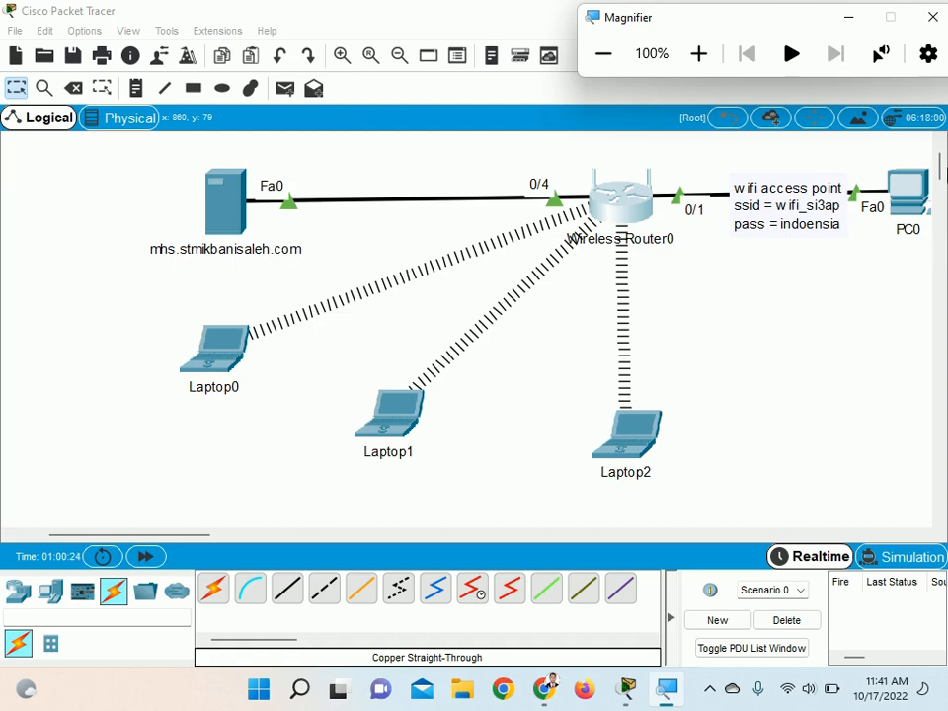
Set Static DNS 1 to 192.168.0.200 in the DHCP server settings of Wireless Router0's GUI
click(632, 210)
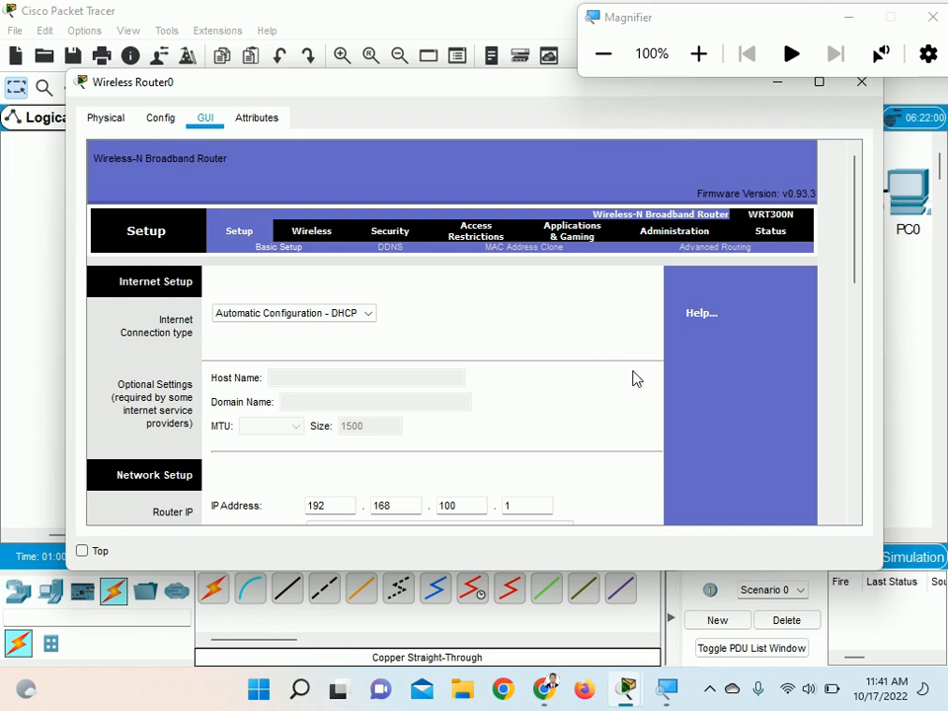
click(819, 82)
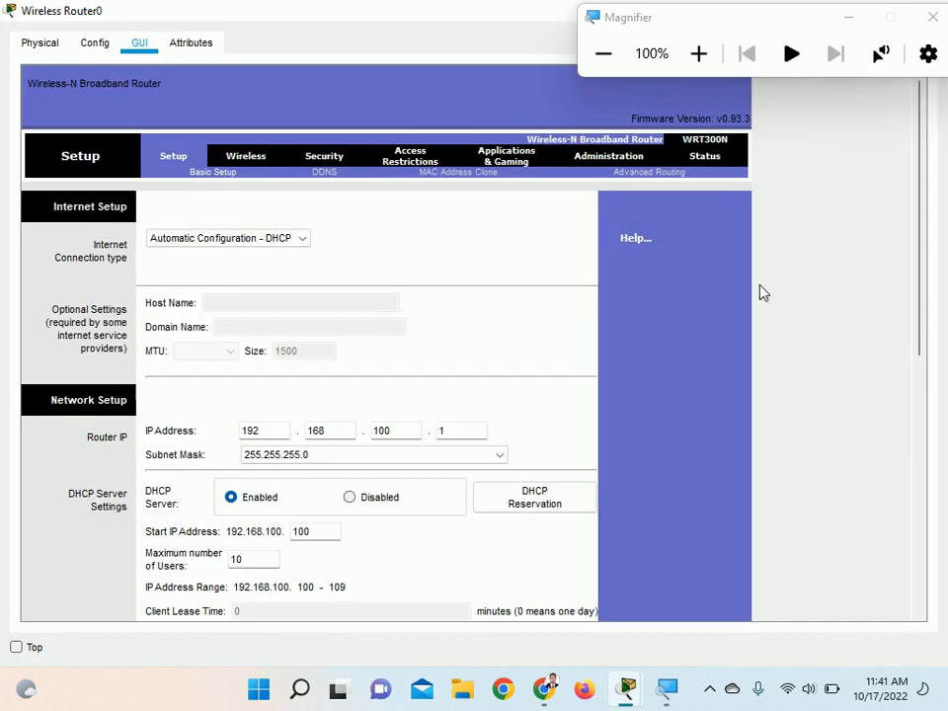
scroll(711, 400, down, 3)
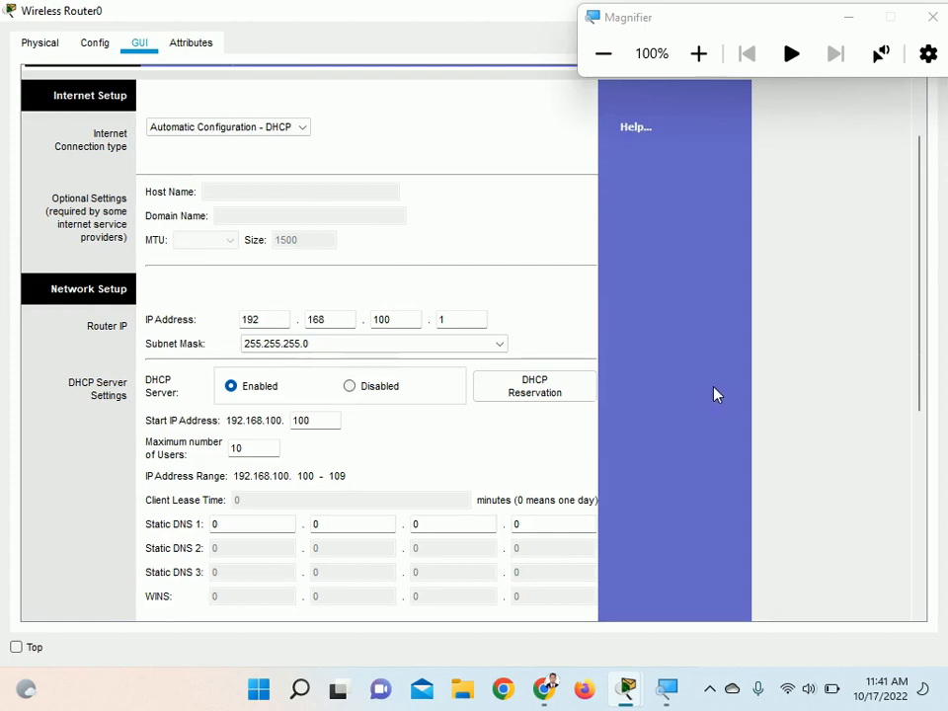
scroll(714, 395, down, 1)
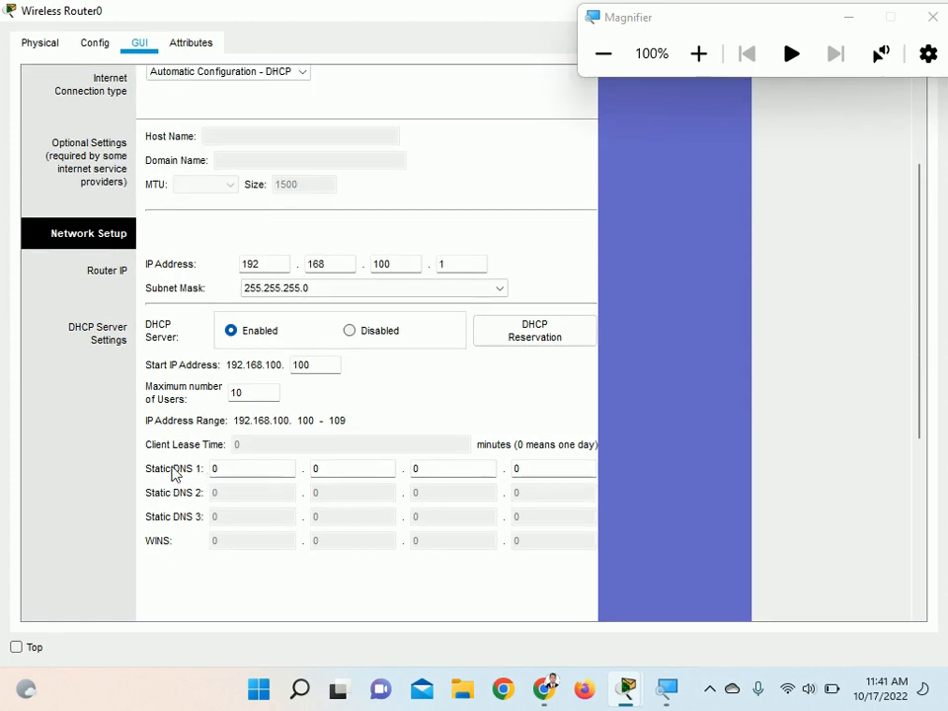
click(247, 466)
text(192)
key(Tab)
text(16)
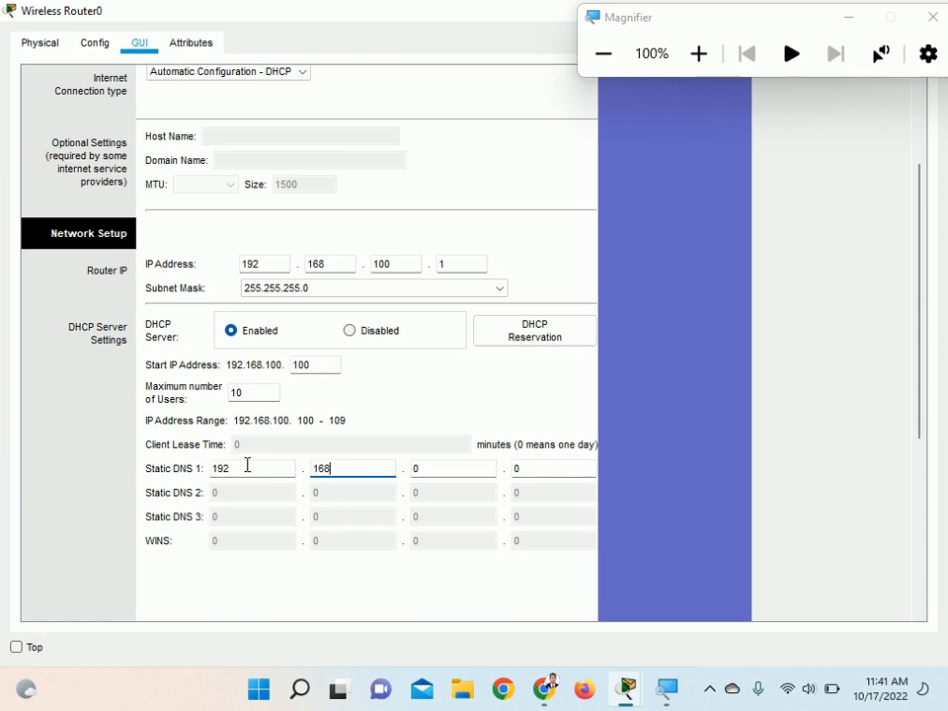
key(Tab)
key(Tab)
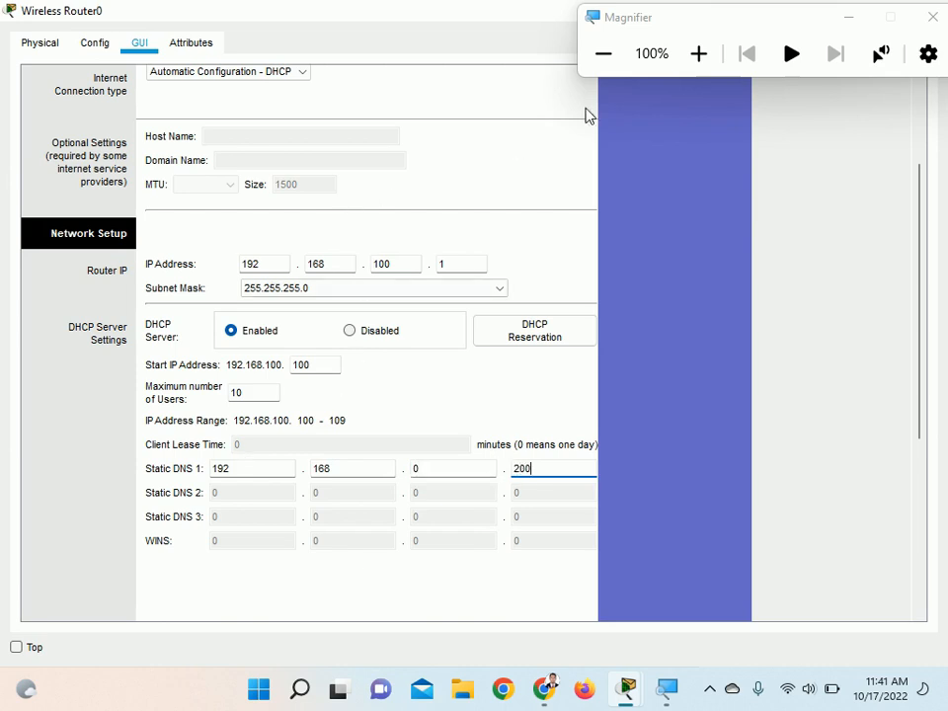
Check the Static DNS 1 address under magnification and save the router's settings
click(698, 54)
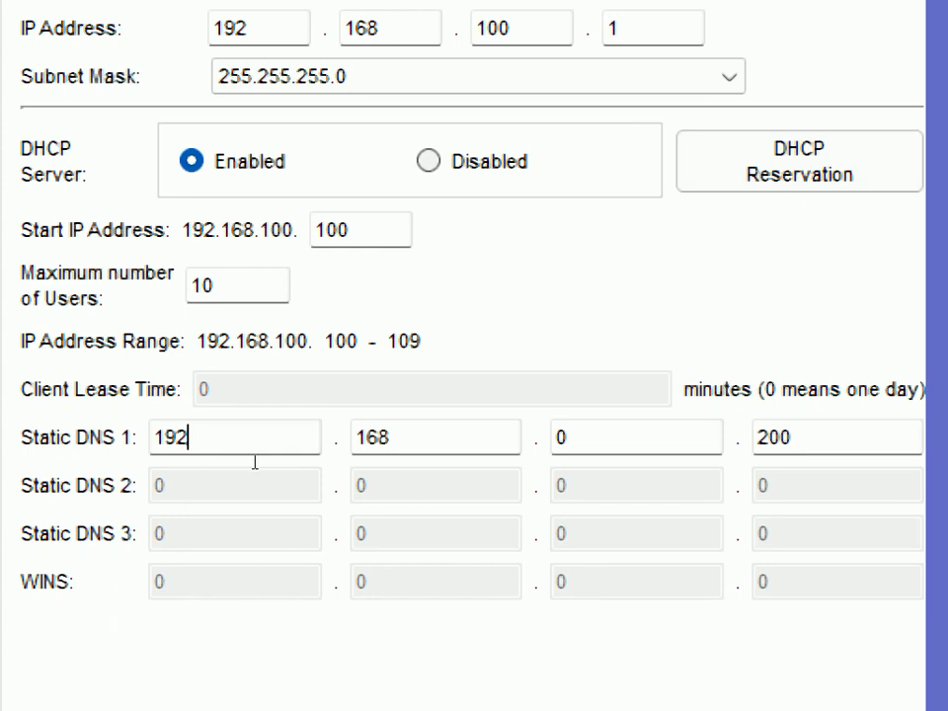
click(369, 463)
key(Tab)
key(Tab)
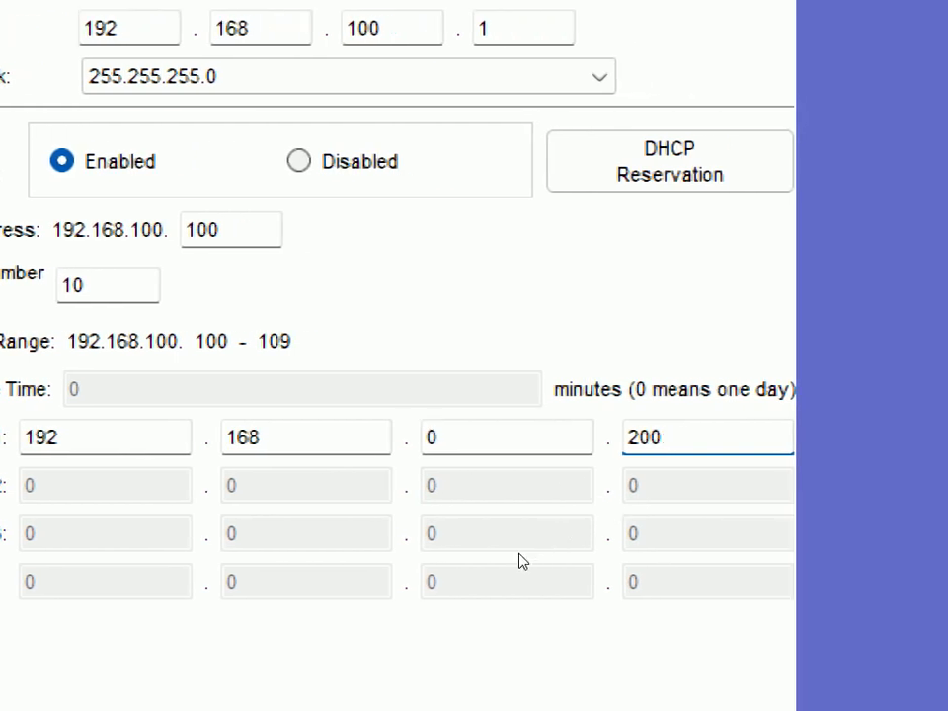
scroll(521, 560, down, 8)
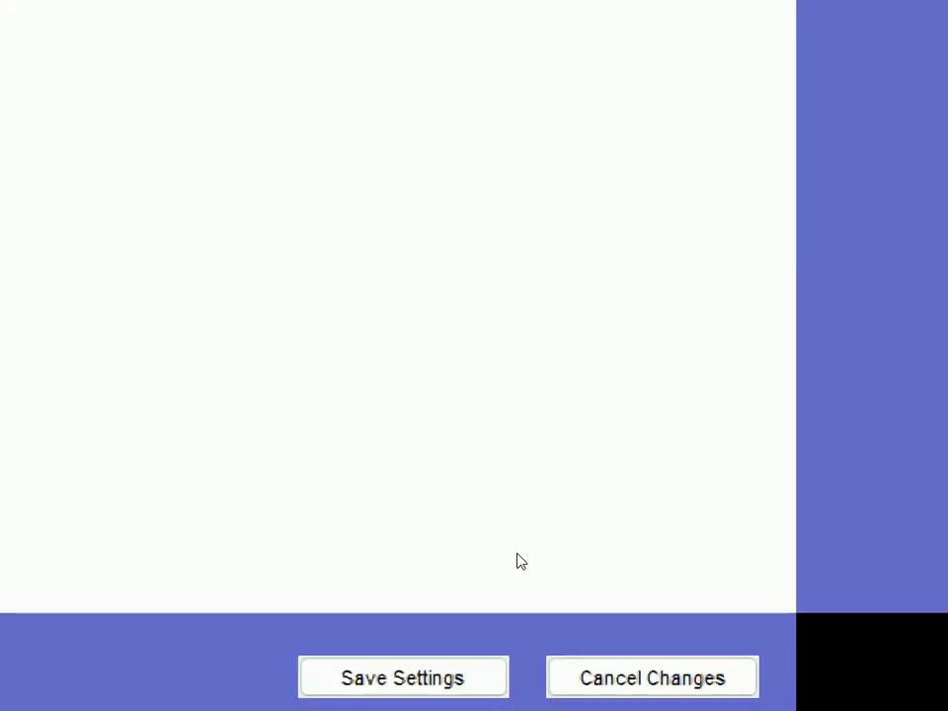
click(395, 680)
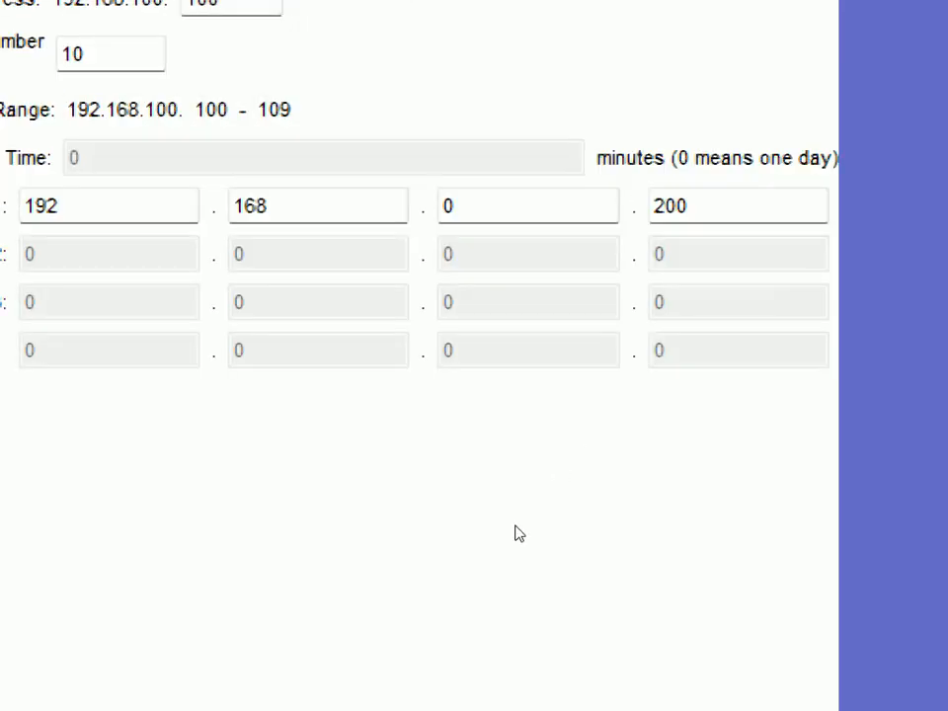
Review the router IP, DHCP and DNS entries and save the router's settings again at normal magnification
scroll(514, 533, up, 5)
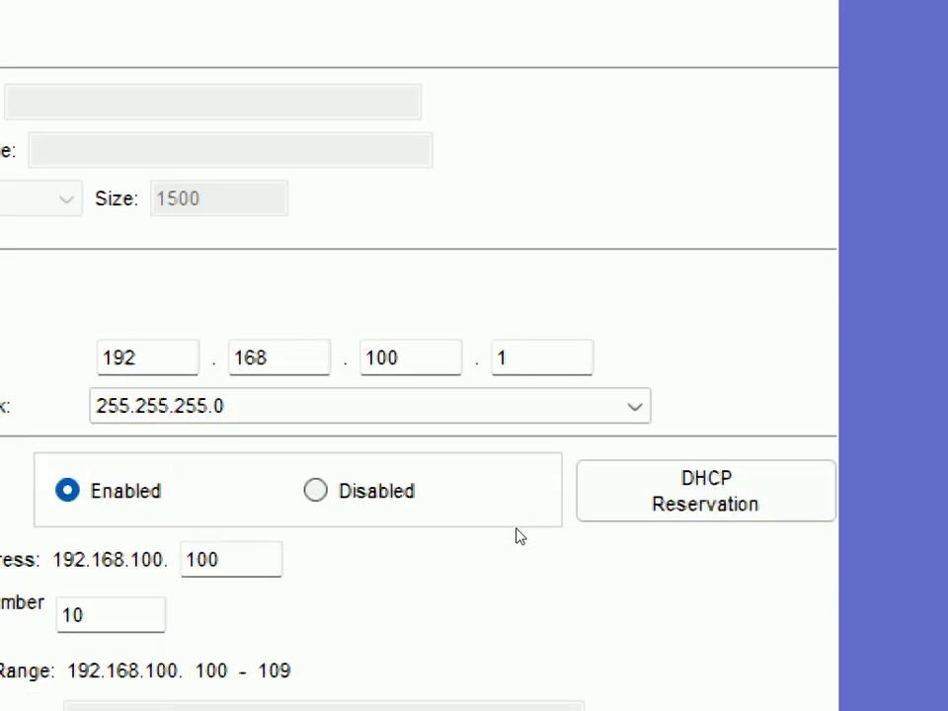
scroll(521, 536, down, 2)
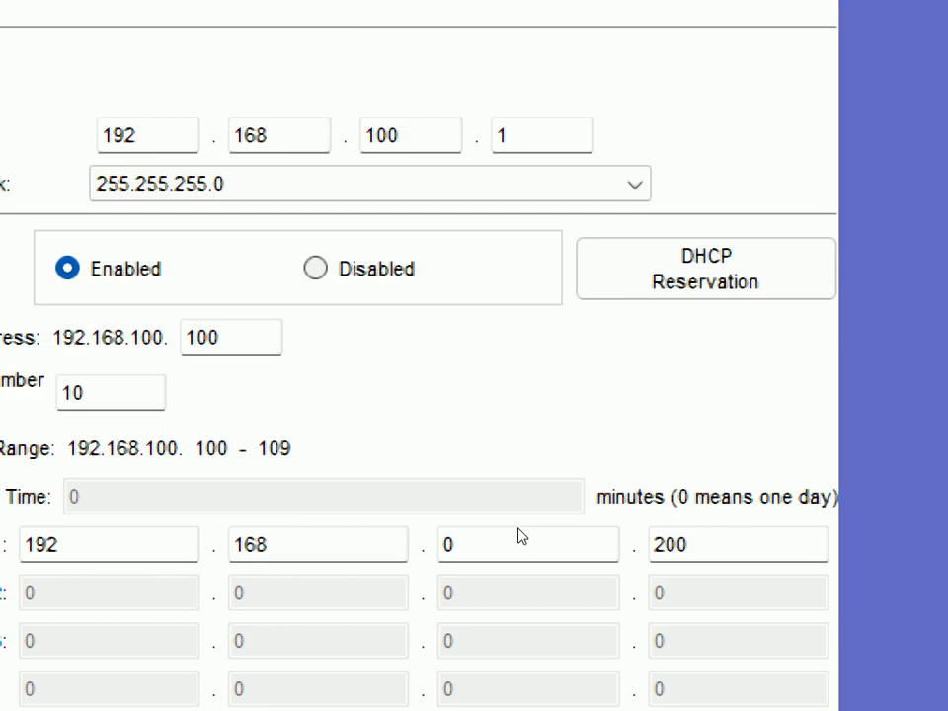
scroll(521, 536, down, 3)
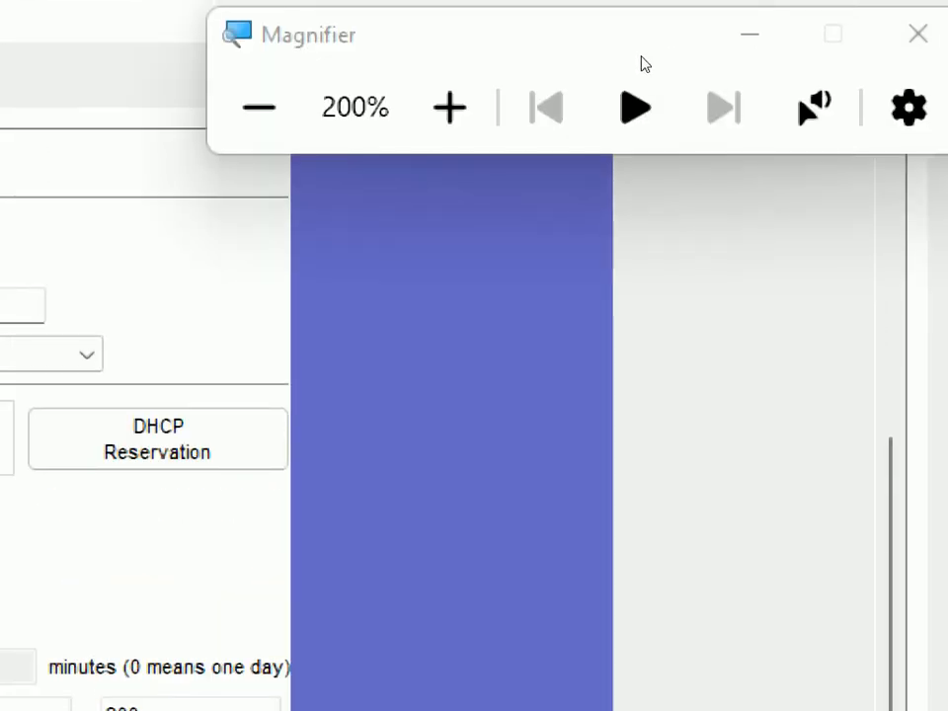
key(super+minus)
scroll(530, 524, down, 3)
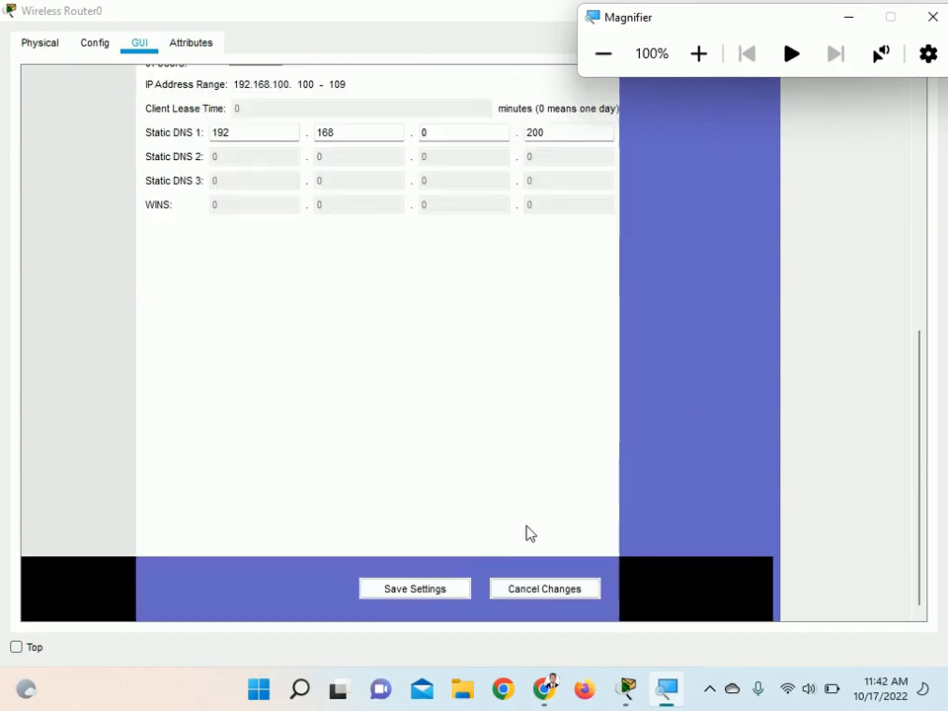
click(441, 593)
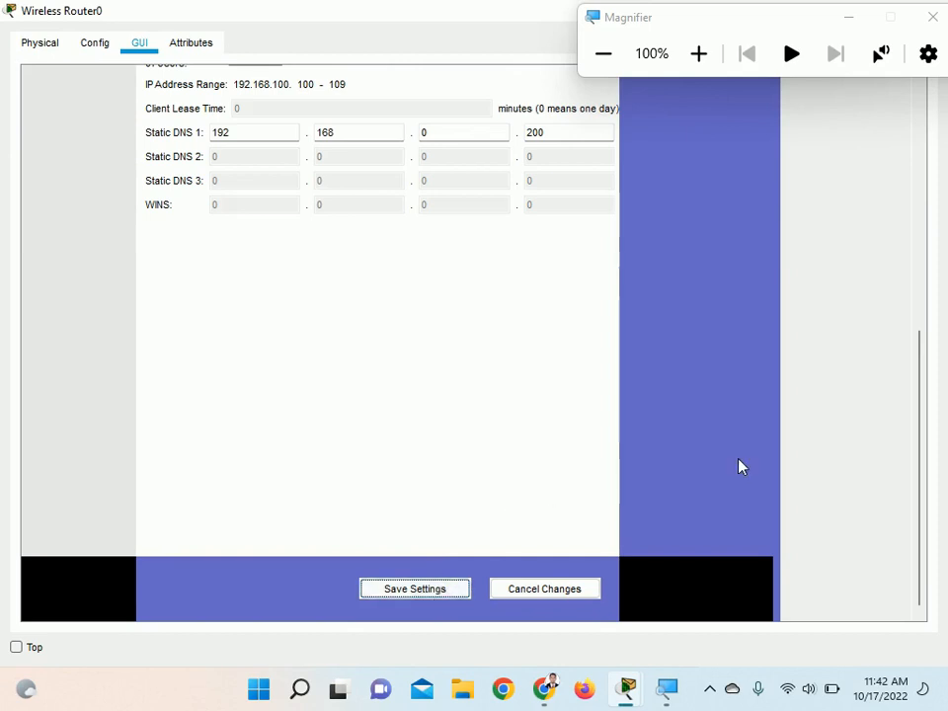
Look over the saved DHCP settings, move the Magnifier aside and close Wireless Router0's window
drag(921, 455, 907, 230)
drag(907, 230, 911, 405)
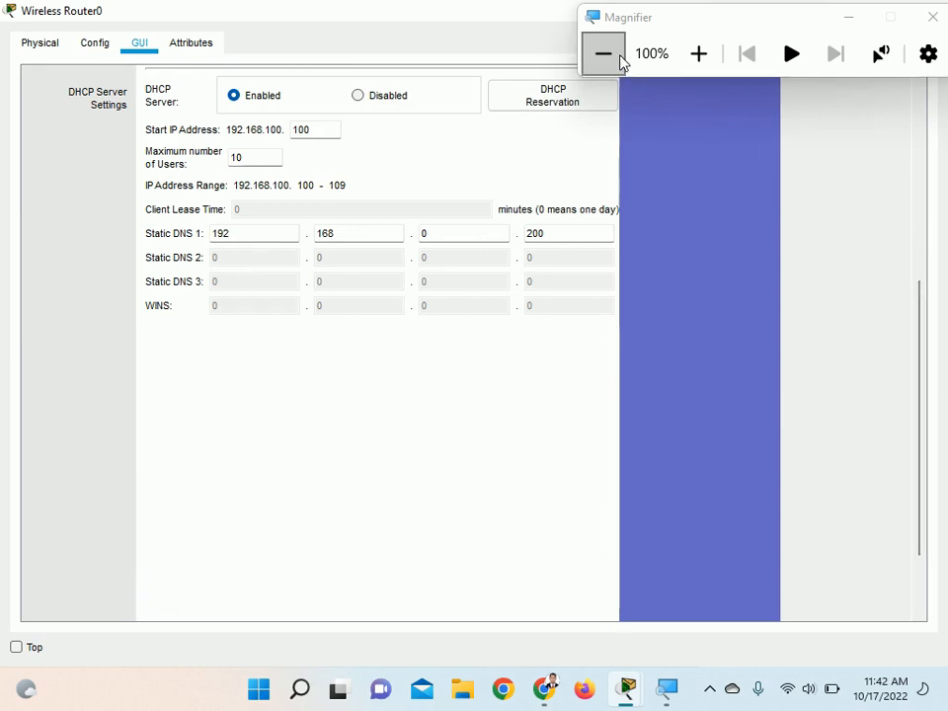
drag(794, 19, 823, 174)
click(930, 18)
click(929, 17)
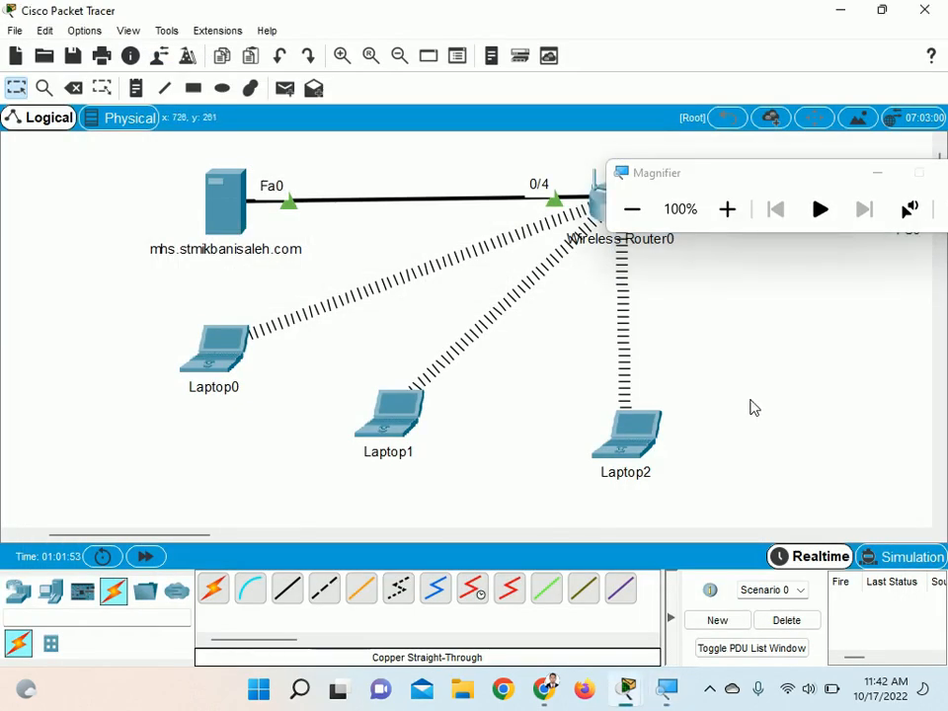
Open Laptop0's desktop applications, widen its window and move the Magnifier clear of it
click(220, 360)
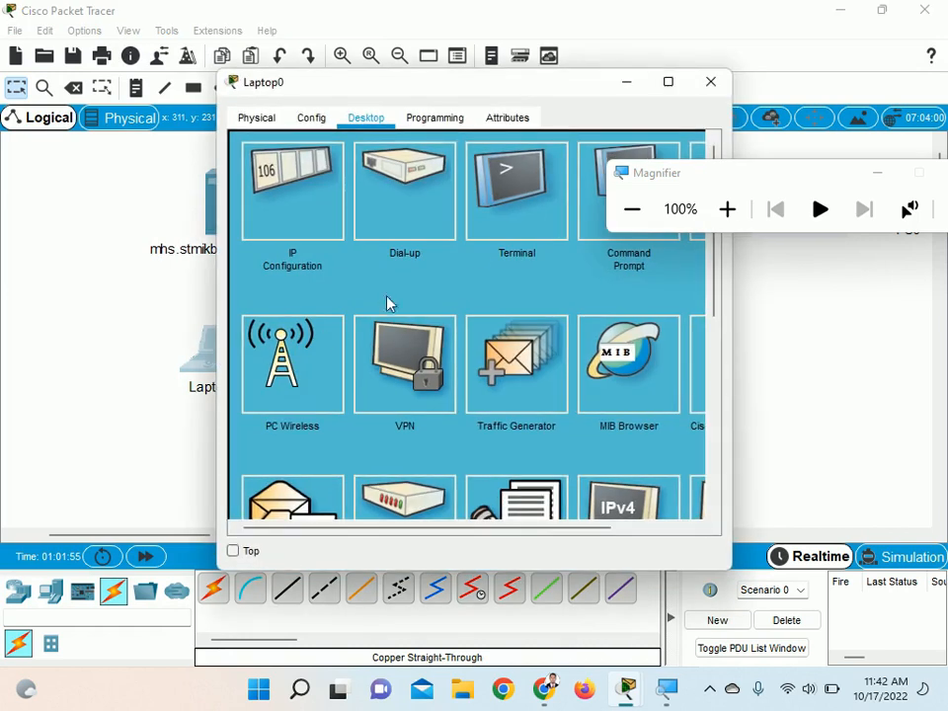
drag(516, 99, 348, 89)
drag(566, 361, 764, 383)
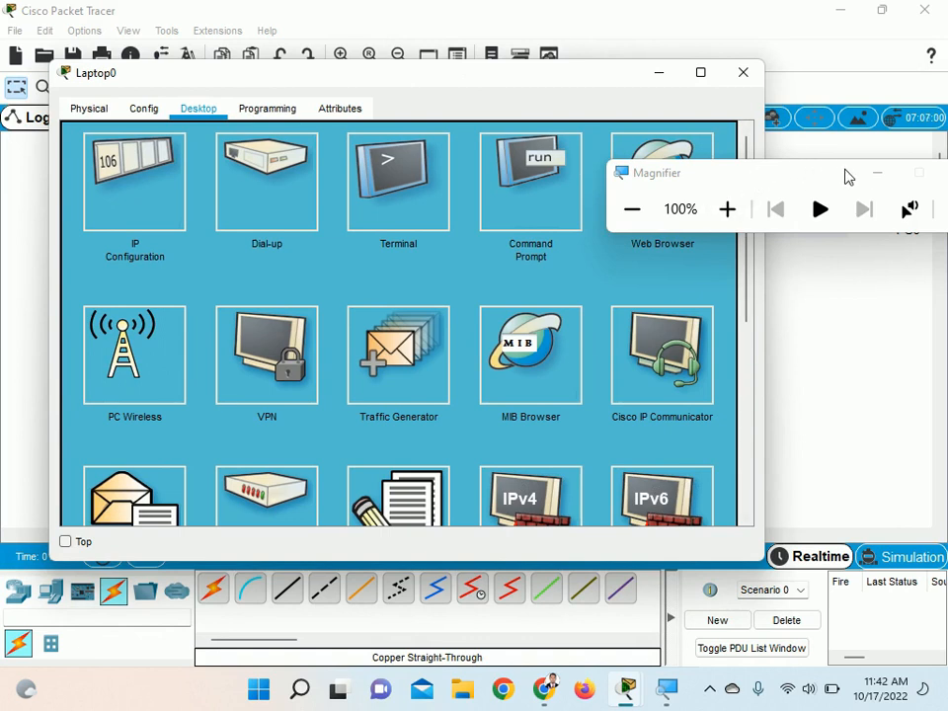
drag(816, 176, 796, 27)
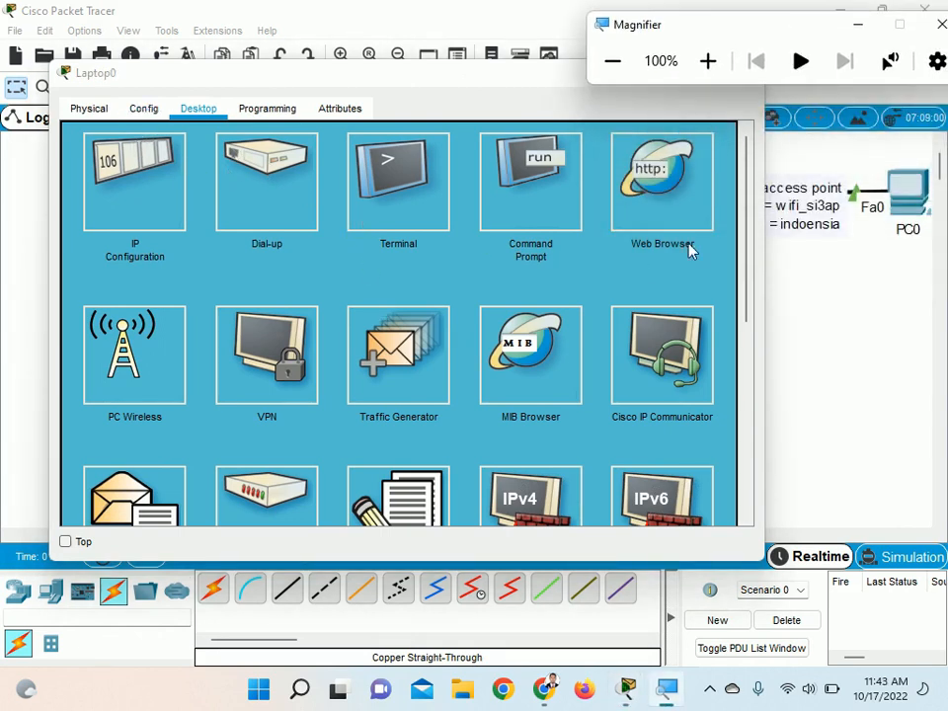
Load mhs.stmikbanisaleh.com in Laptop0's Web Browser to test name resolution
click(677, 208)
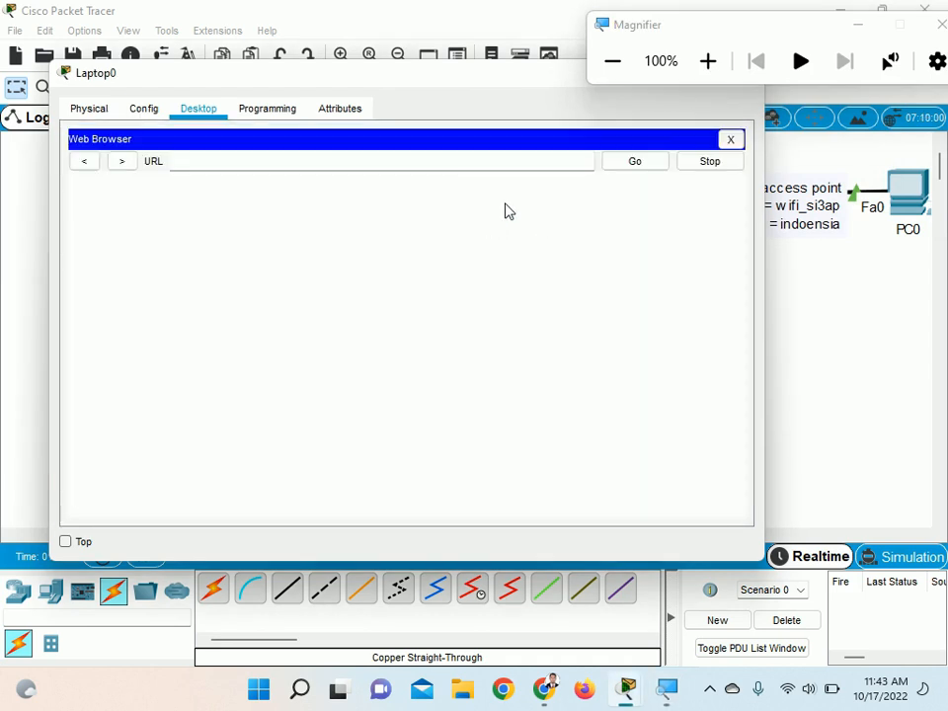
click(455, 161)
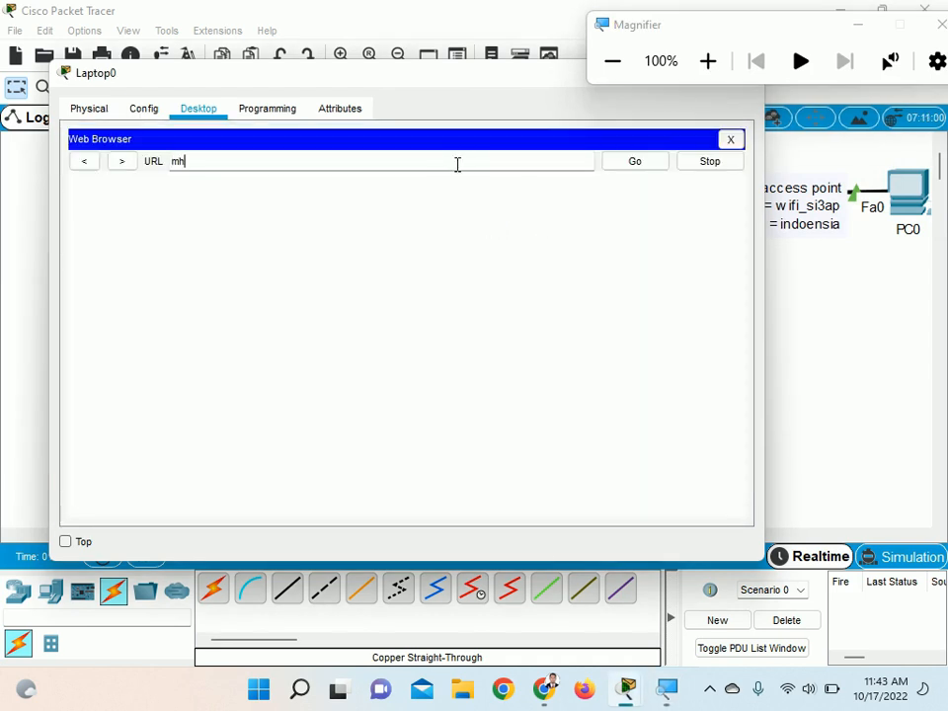
text(mhs.stmikbanisaleh)
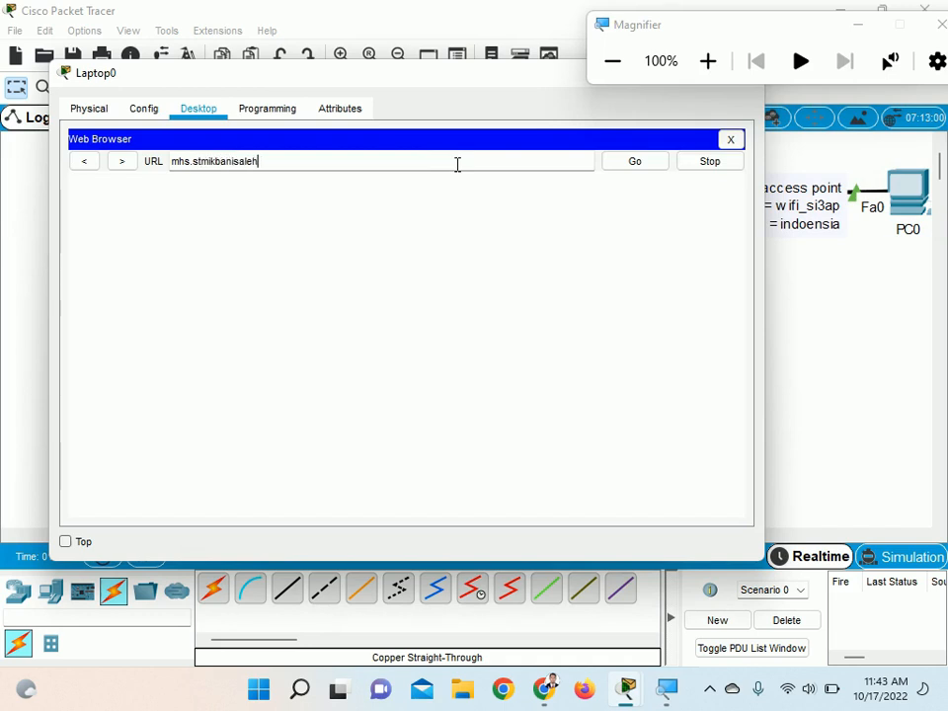
text(.com)
key(Return)
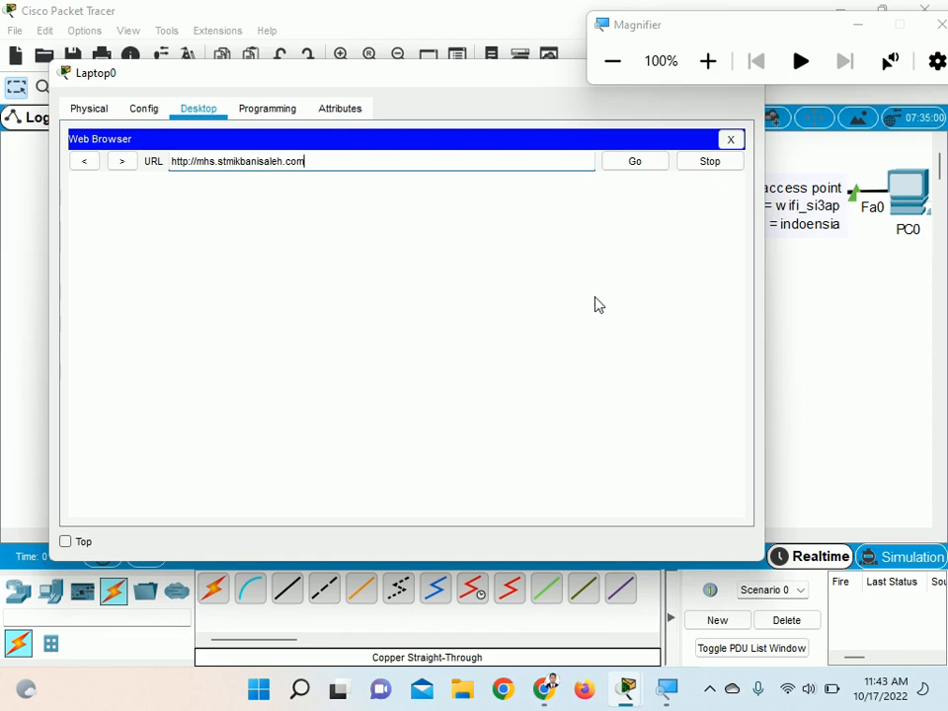
click(712, 690)
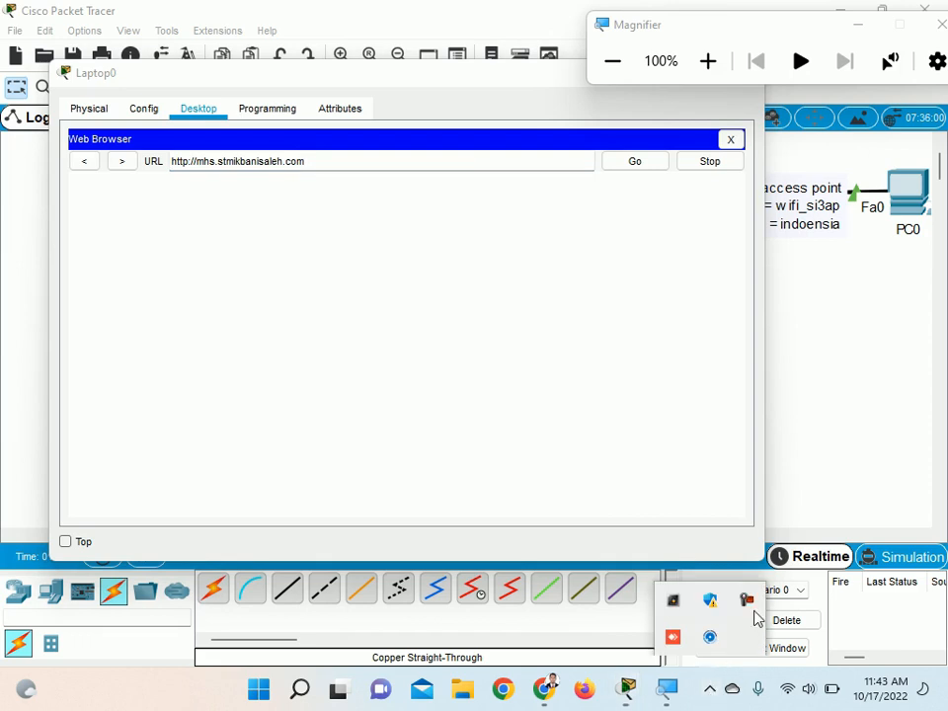
click(747, 600)
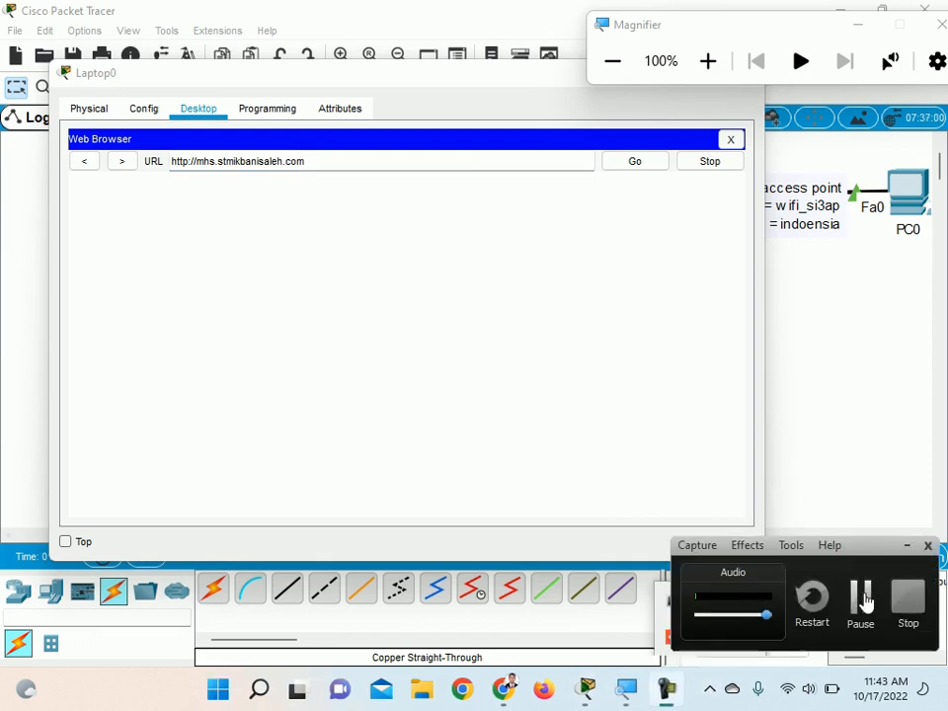
click(860, 598)
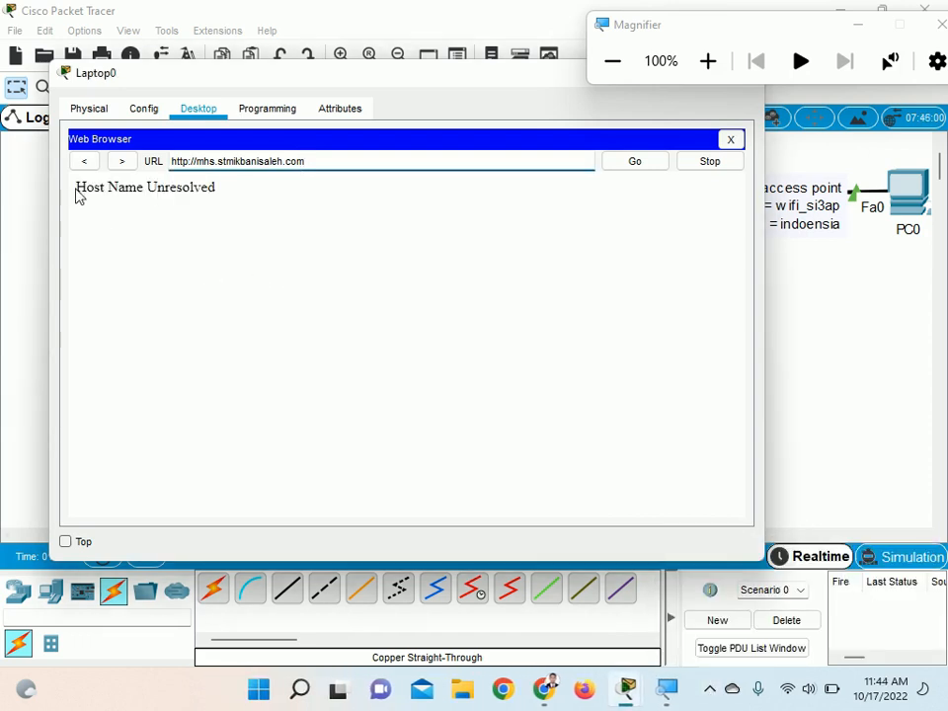
Close the Web Browser and try entering mhs.stmikbanisaleh.com on its own in Laptop0's Command Prompt
drag(76, 191, 233, 194)
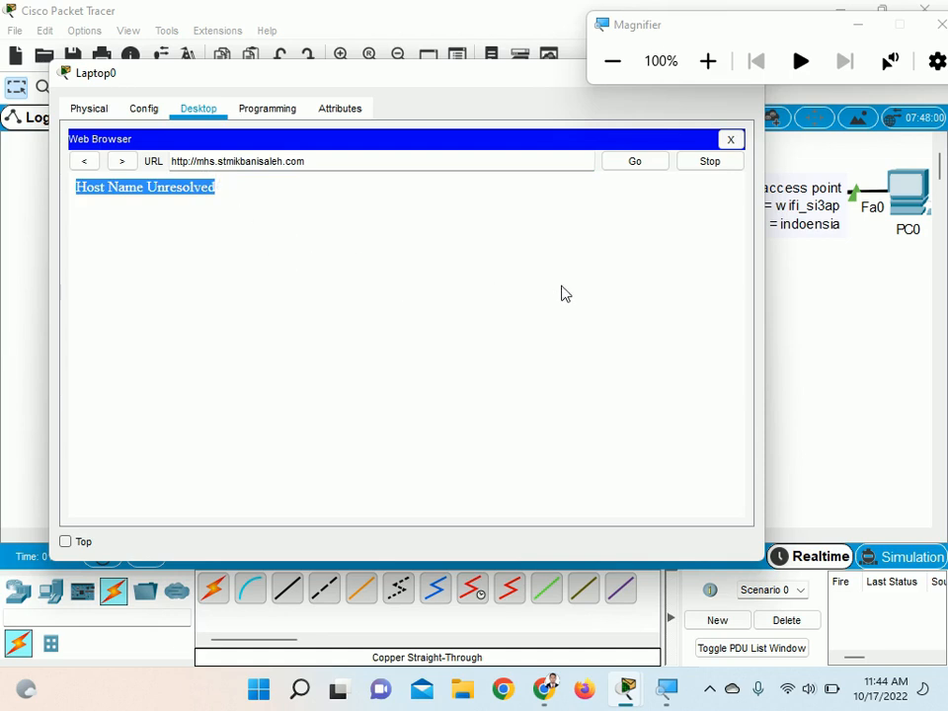
click(733, 141)
click(522, 203)
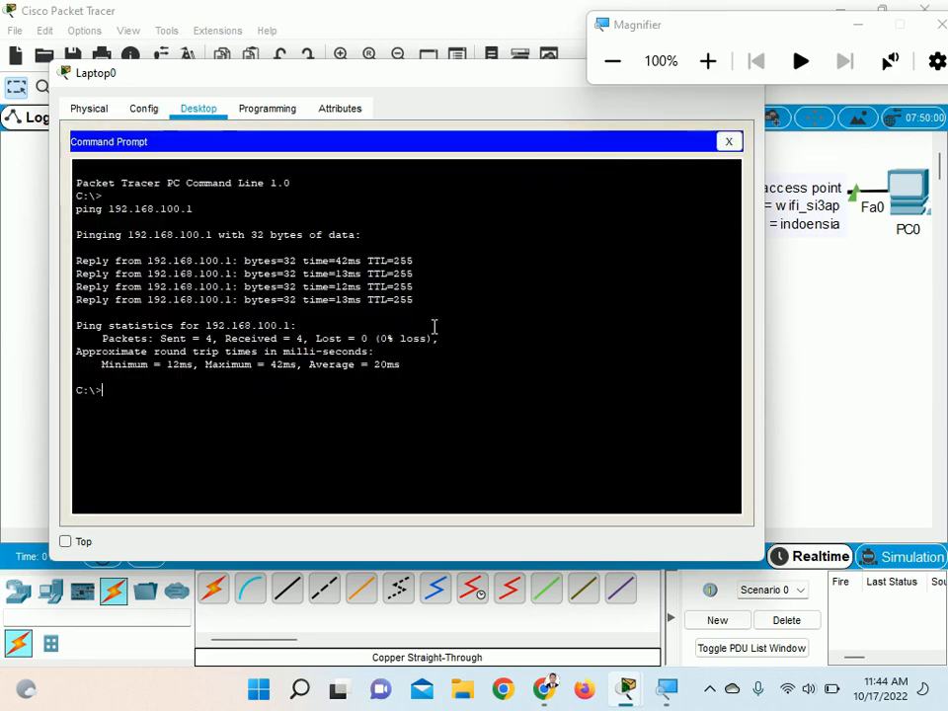
text(m)
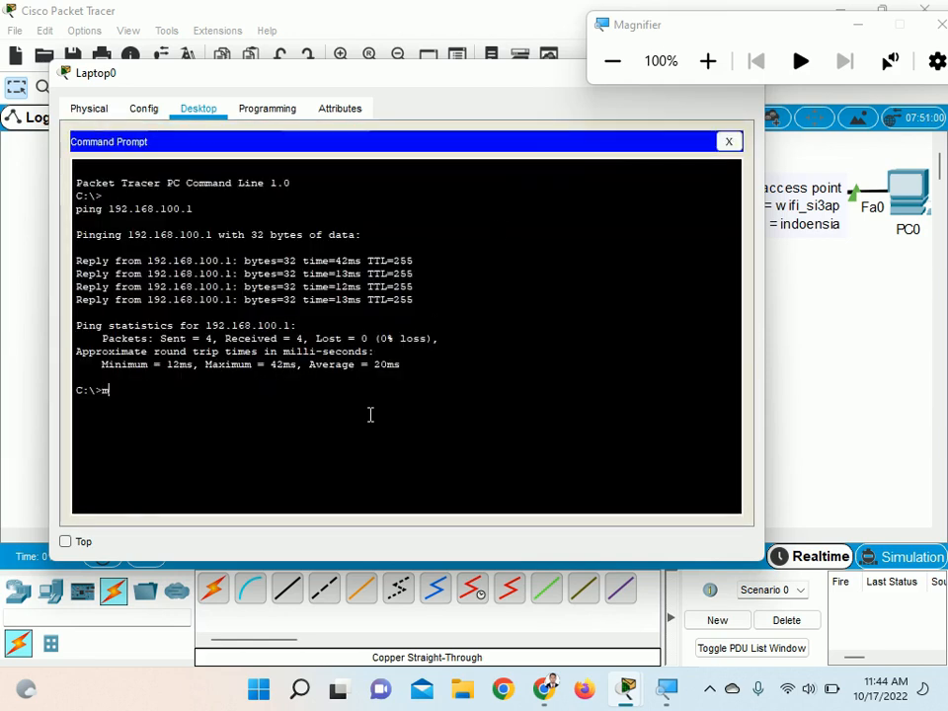
text(hs.stmikbanisaleh.com)
key(Return)
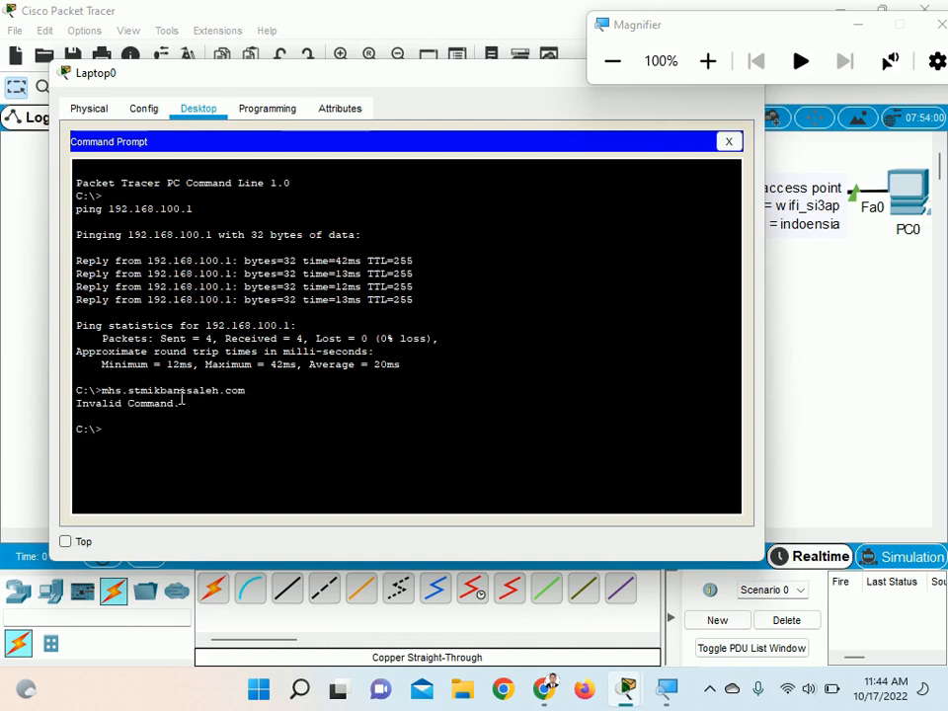
Ping mhs.stmikbanisaleh.com from Laptop0's Command Prompt
text(ping mhs.stmikbanisaleh.com)
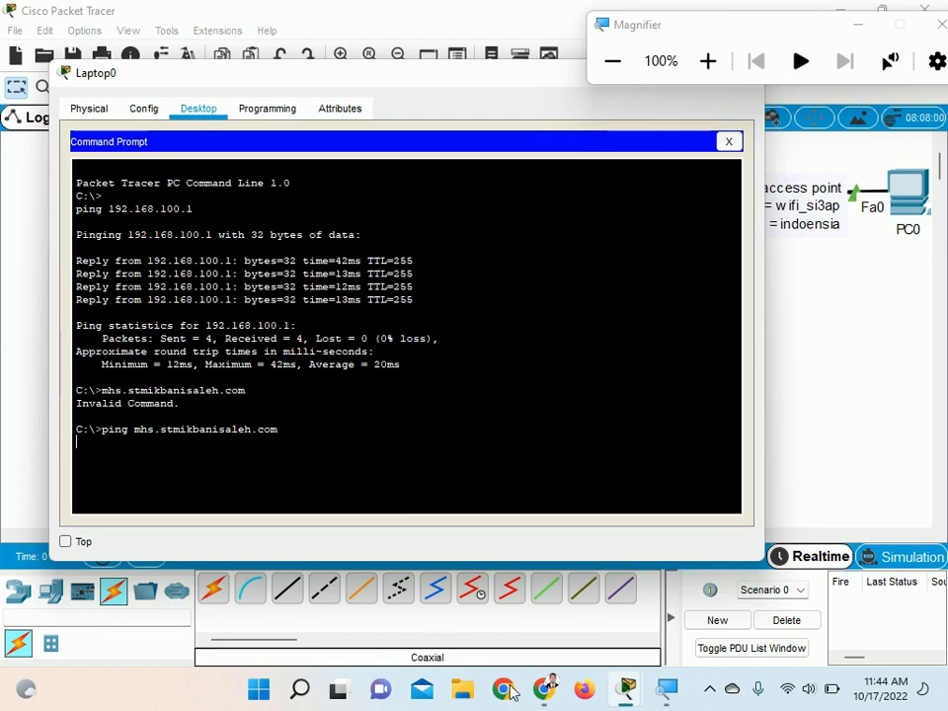
click(711, 691)
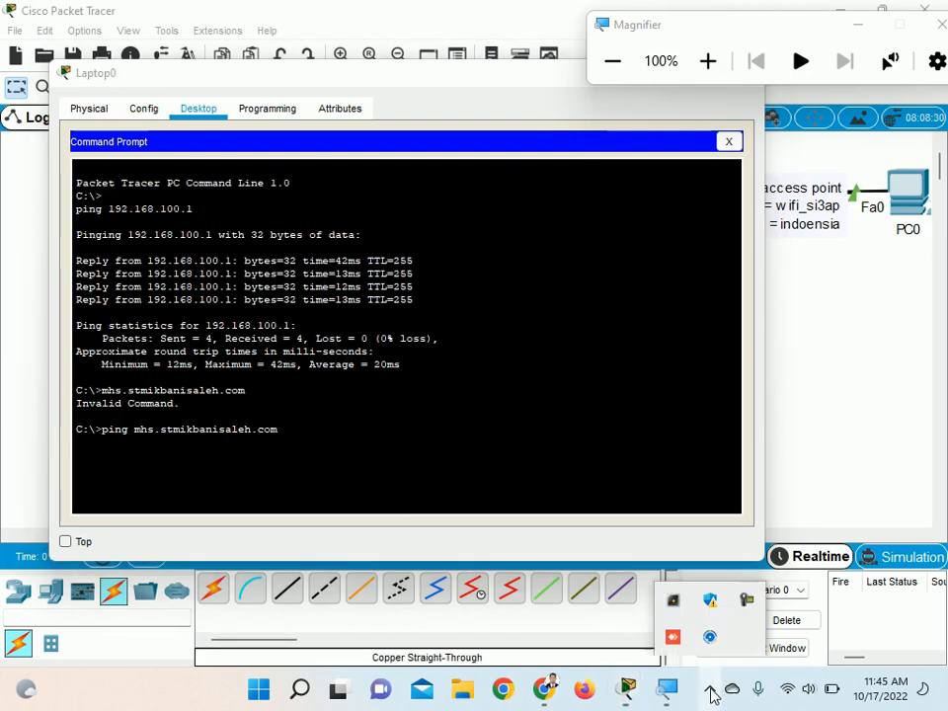
click(747, 600)
click(859, 598)
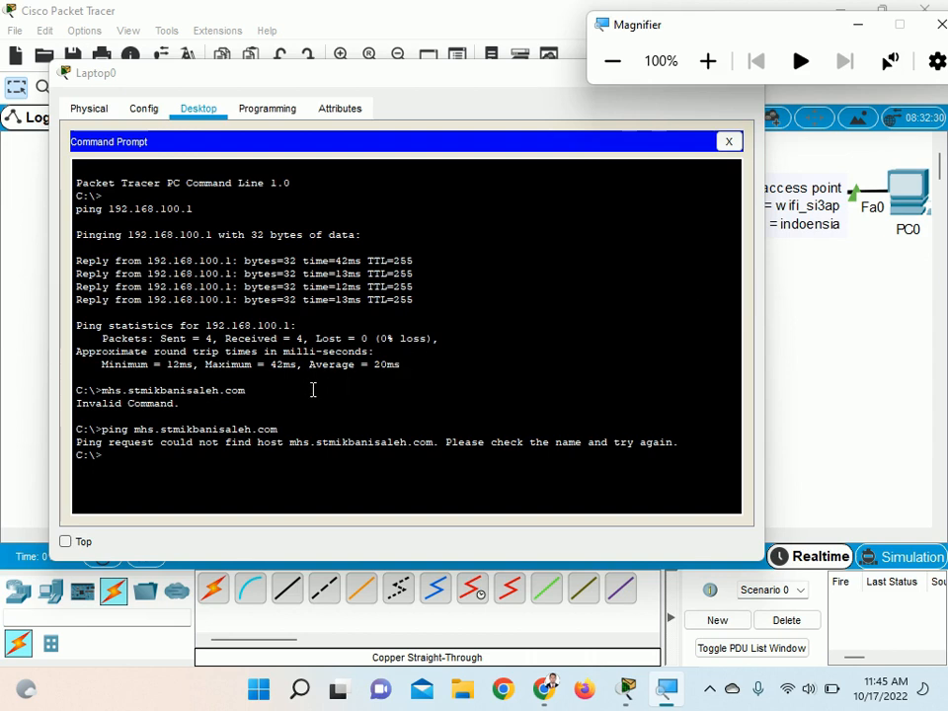
Renew Laptop0's Wireless0 addressing by switching its IPv4 configuration to Static and back to DHCP, and check the addresses under magnification
drag(133, 430, 261, 430)
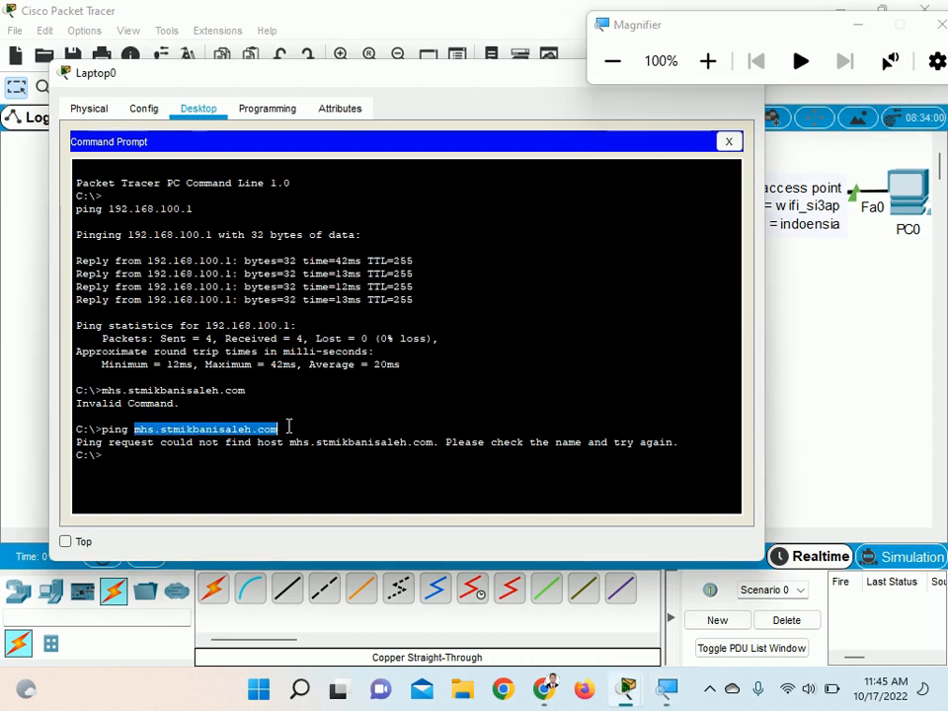
click(729, 141)
click(163, 208)
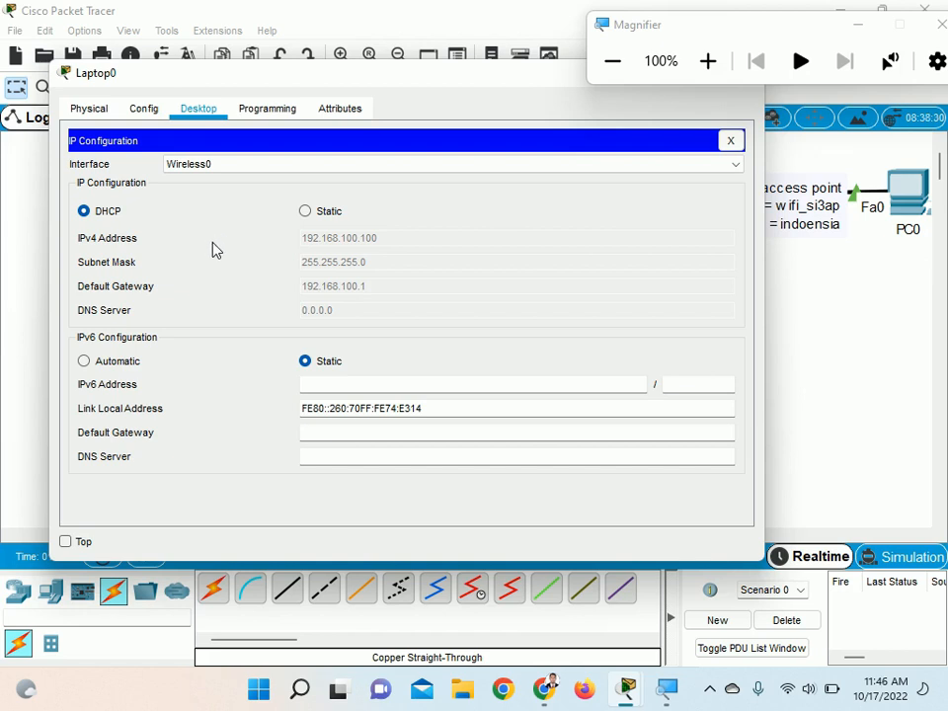
click(303, 211)
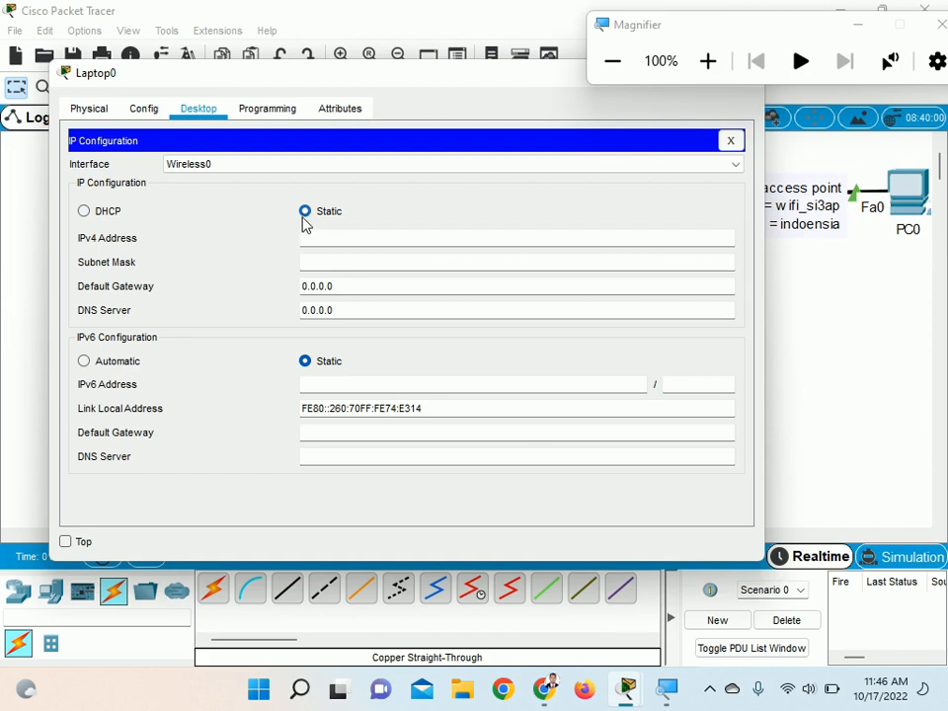
click(87, 214)
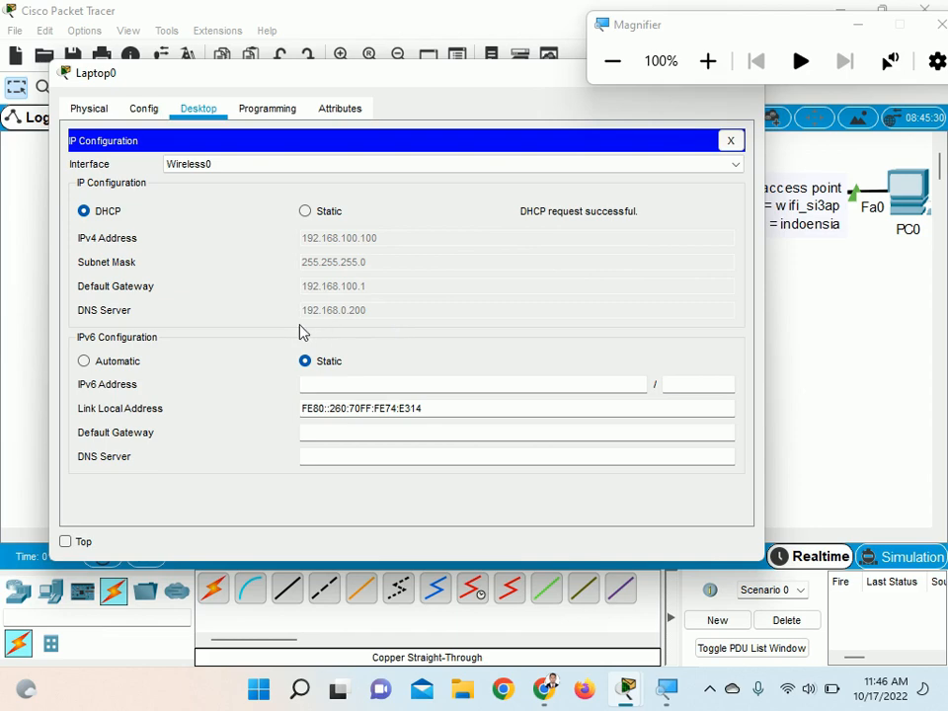
click(708, 67)
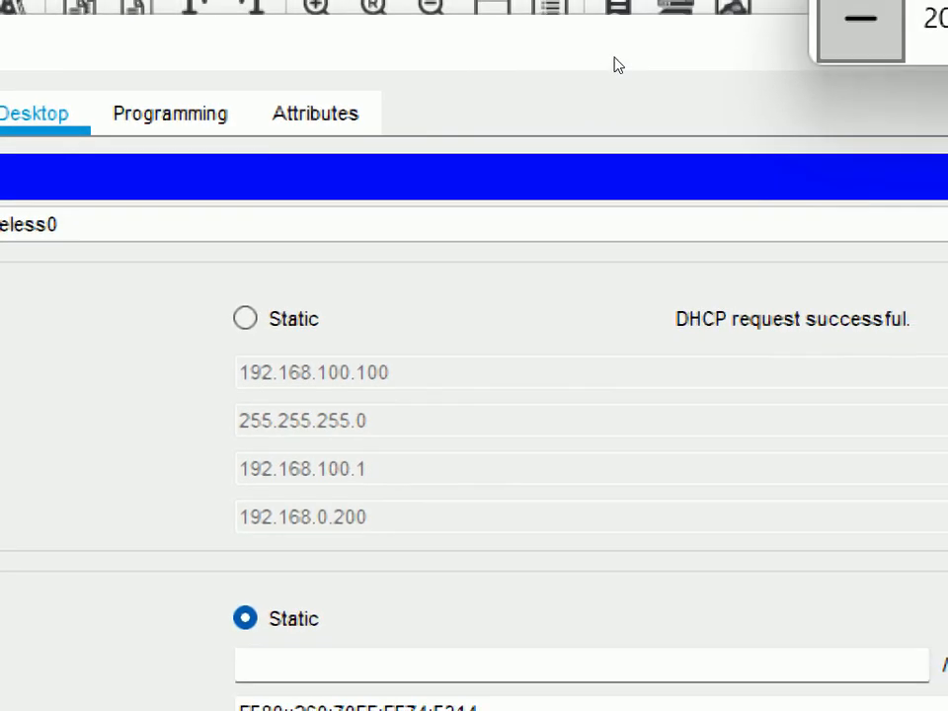
key(super+minus)
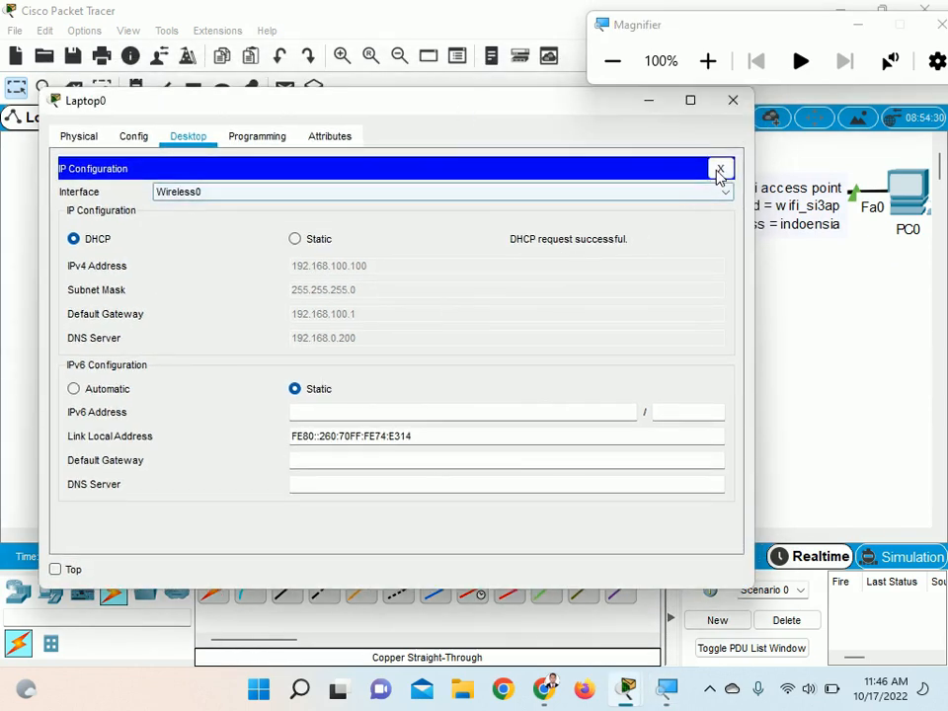
click(719, 166)
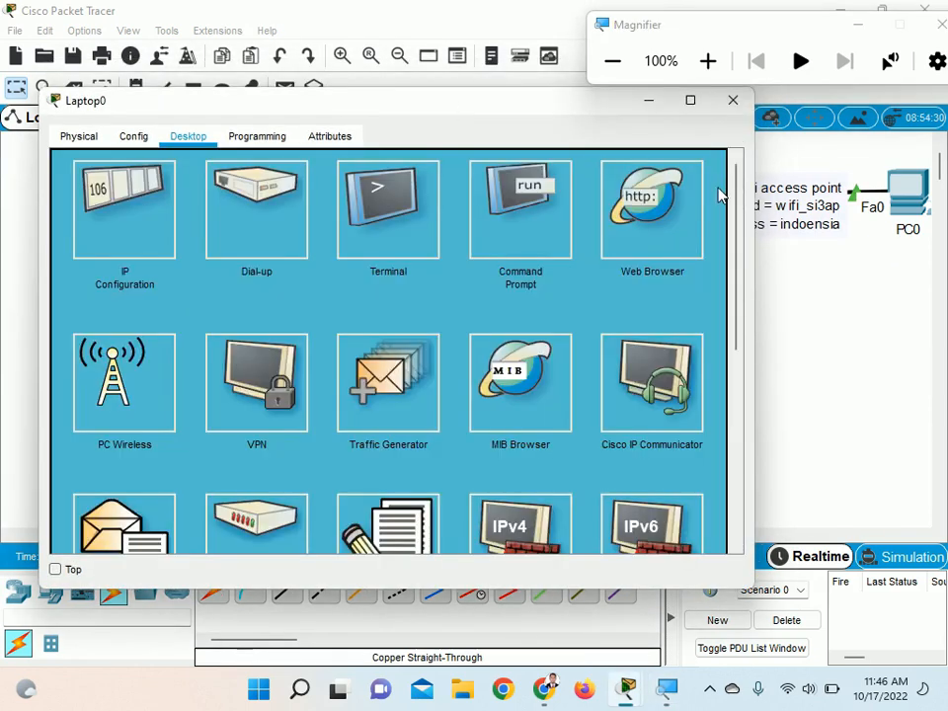
Load mhs.stmikbanisaleh.com again in Laptop0's Web Browser, reposition the laptop's window while waiting, and close the browser
click(673, 211)
click(431, 190)
text(mhs.stmikbanisaleh.com)
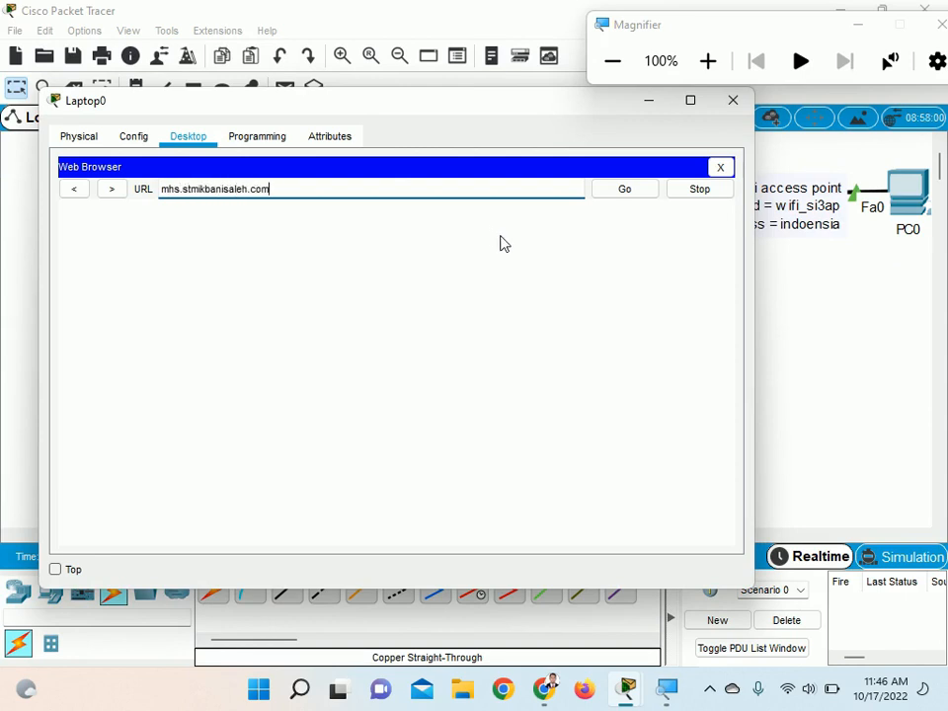
key(Return)
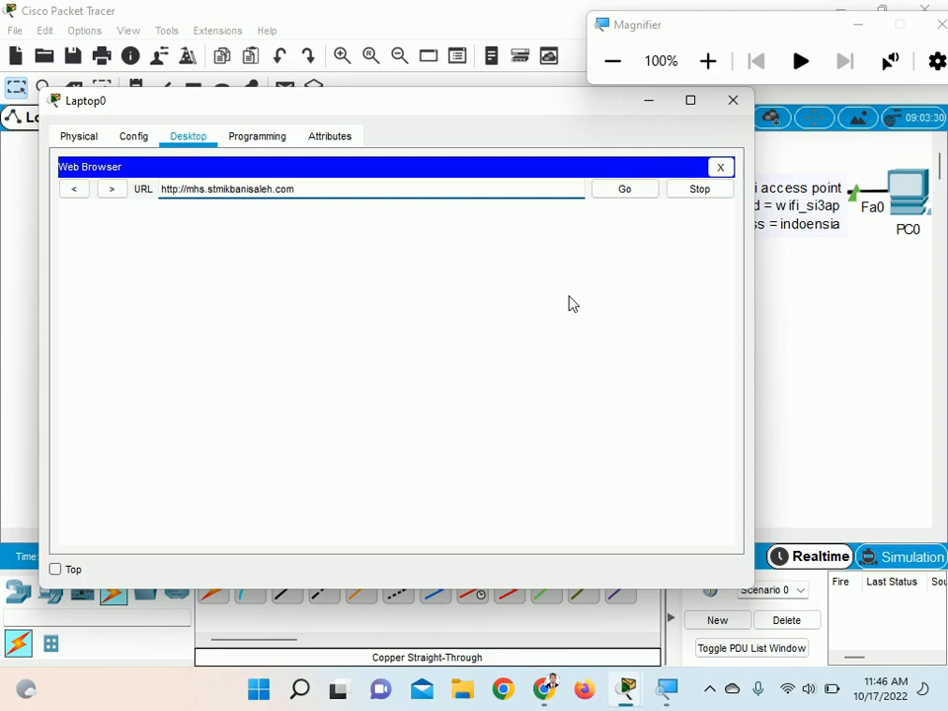
drag(353, 107, 664, 181)
drag(664, 181, 403, 178)
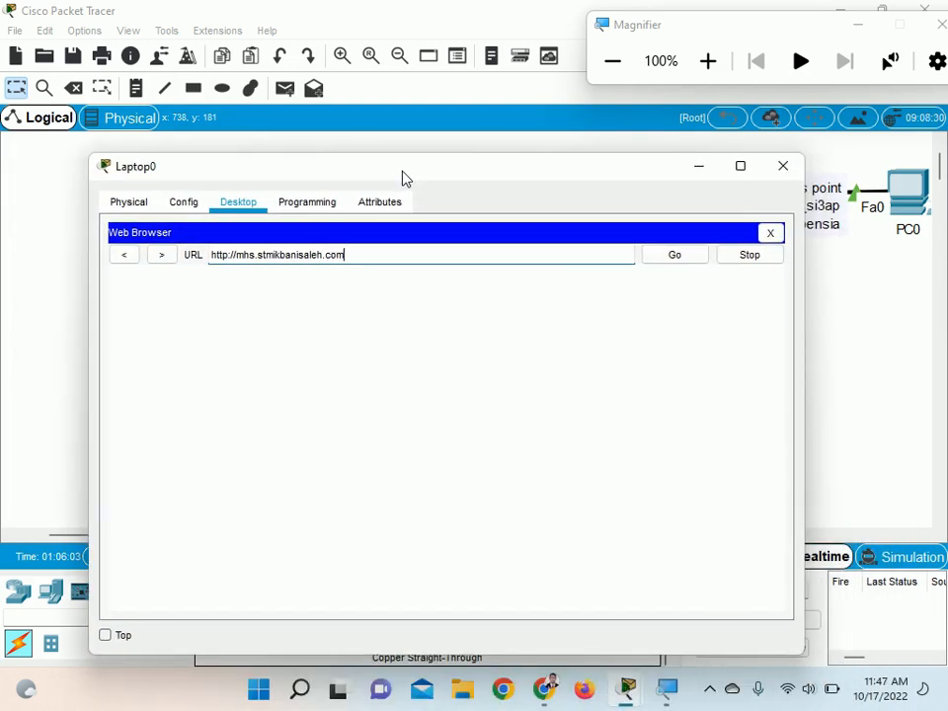
drag(402, 177, 389, 173)
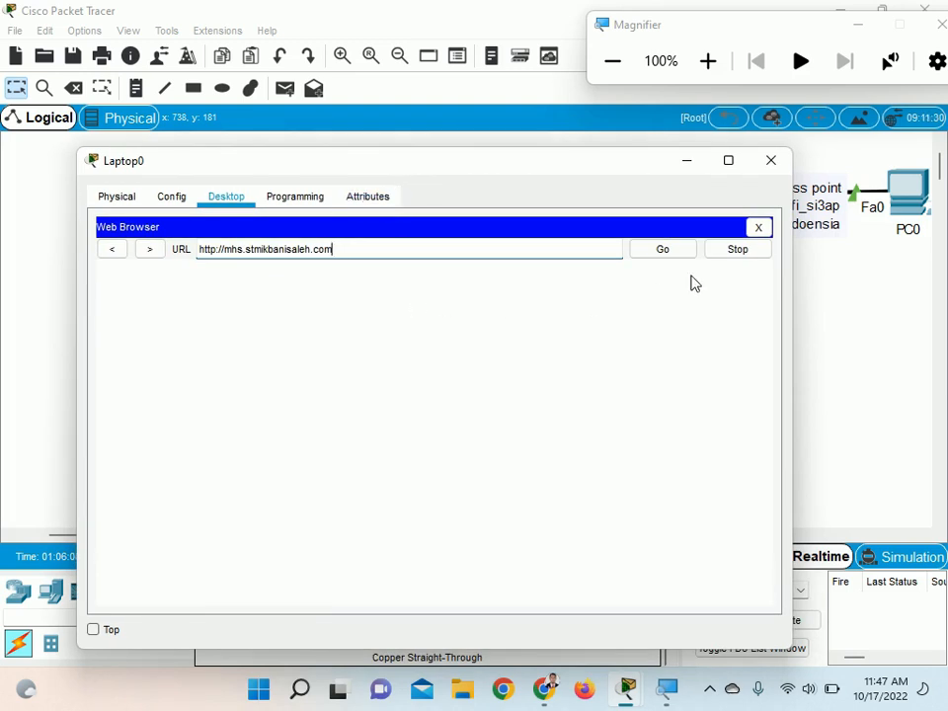
click(759, 228)
Repeat the ping to mhs.stmikbanisaleh.com in Laptop0's Command Prompt and list the laptop's network settings with ipconfig
click(558, 272)
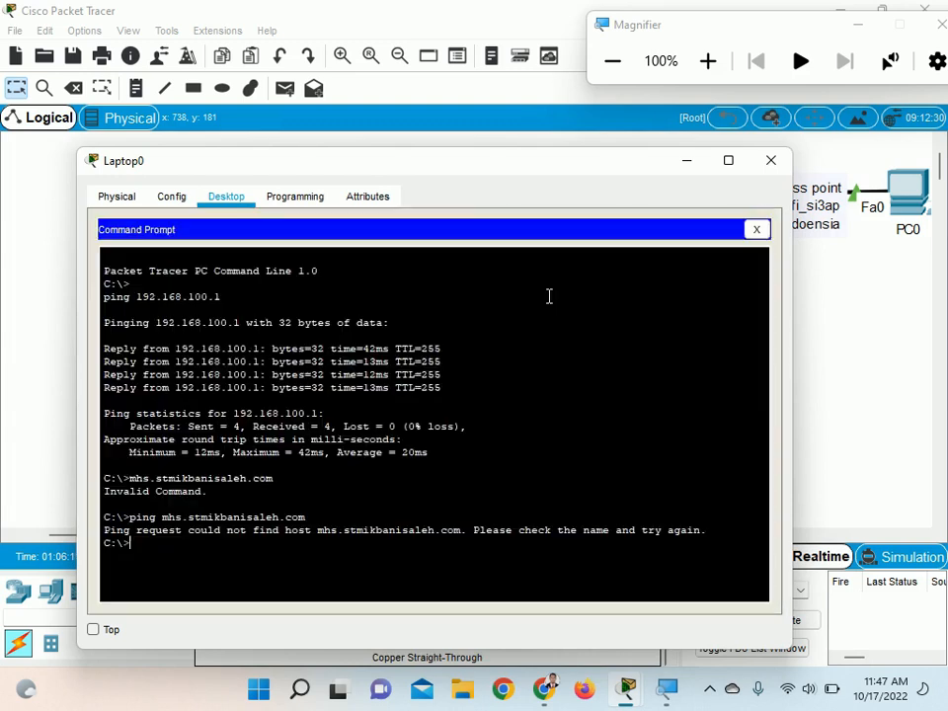
key(Up)
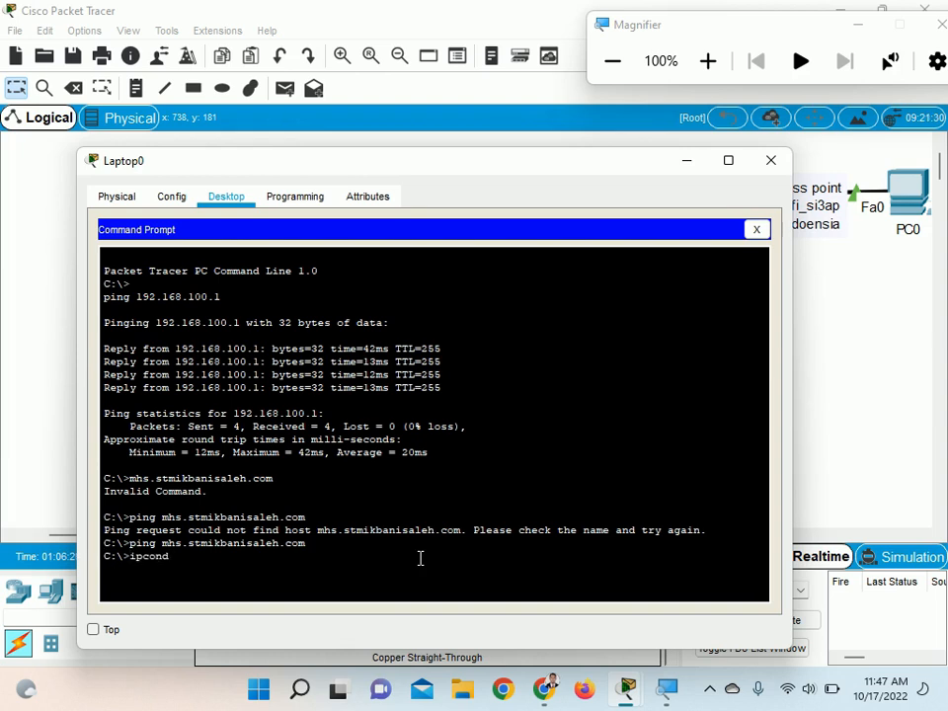
key(Return)
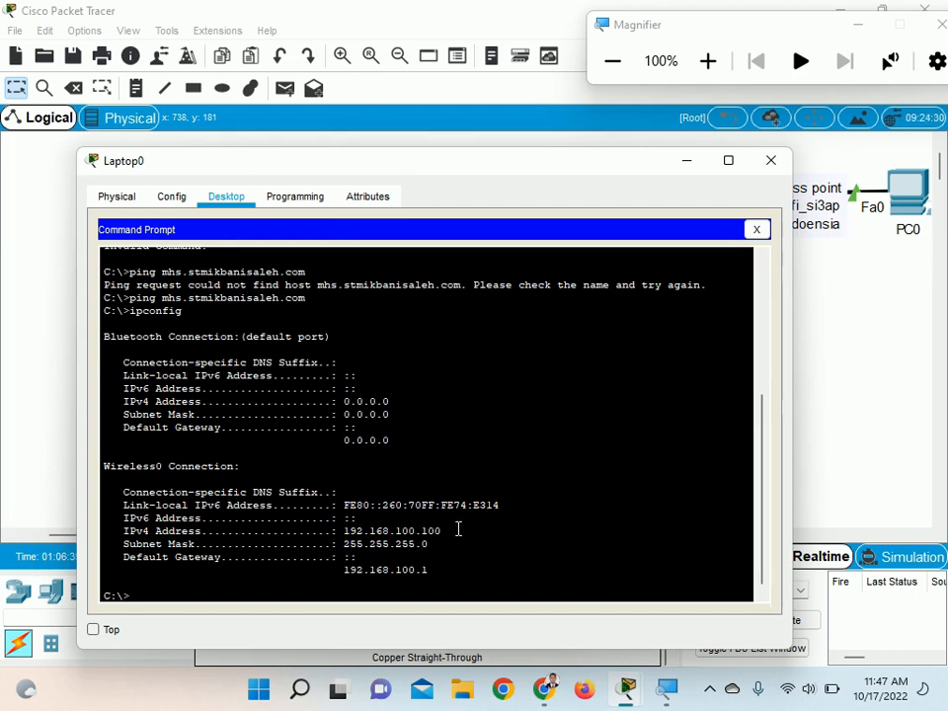
scroll(452, 525, down, 1)
text(ping 192.1)
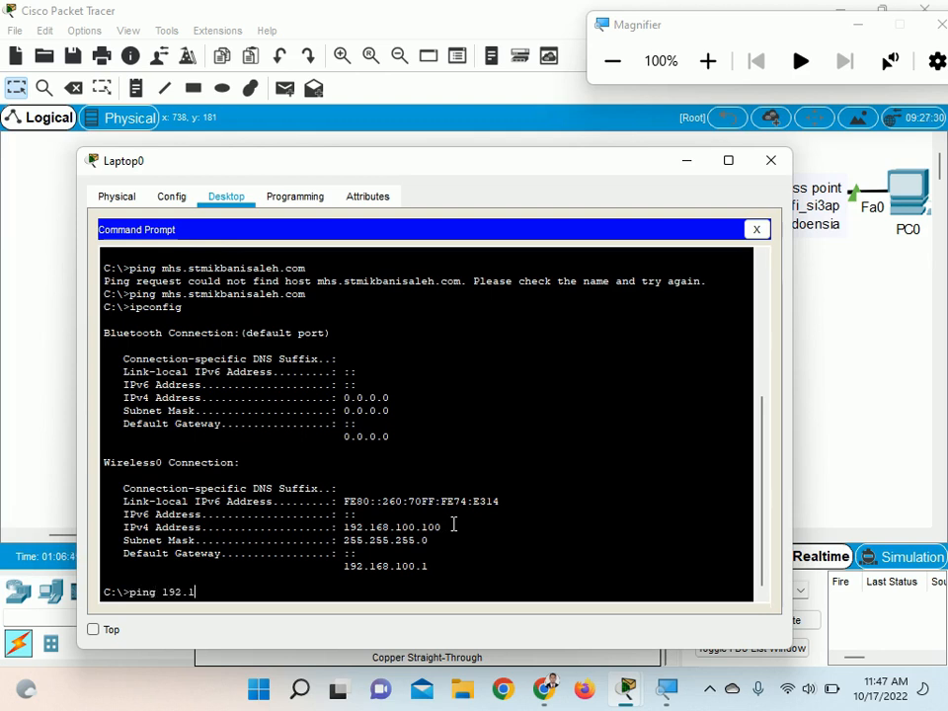
click(772, 161)
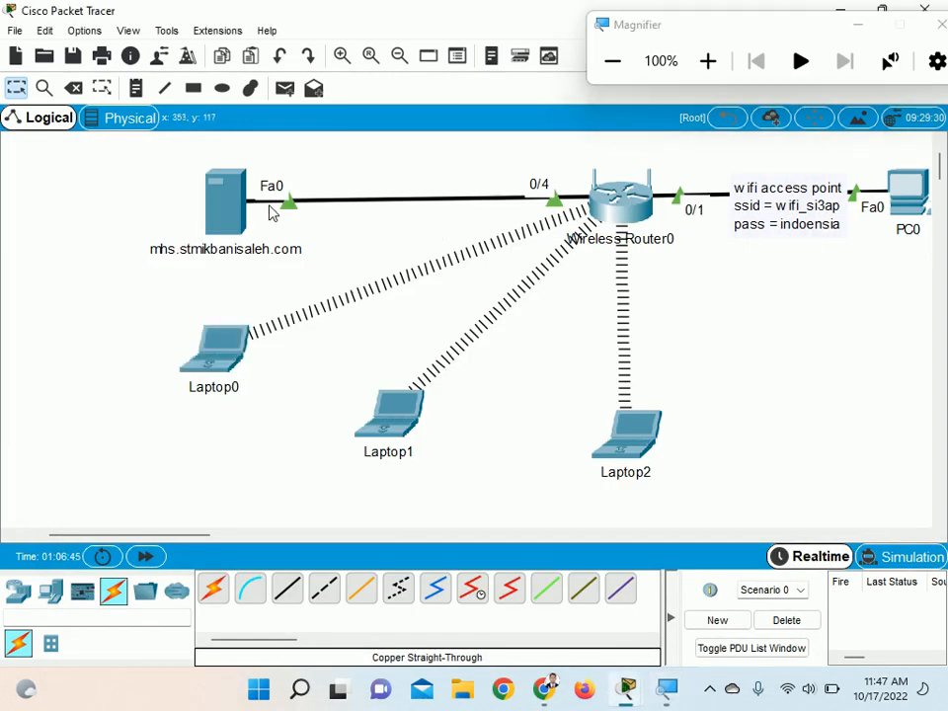
Change the address of the mhs.stmikbanisaleh.com A record in the server's DNS service to 192.168.100.200 and save the record
click(229, 202)
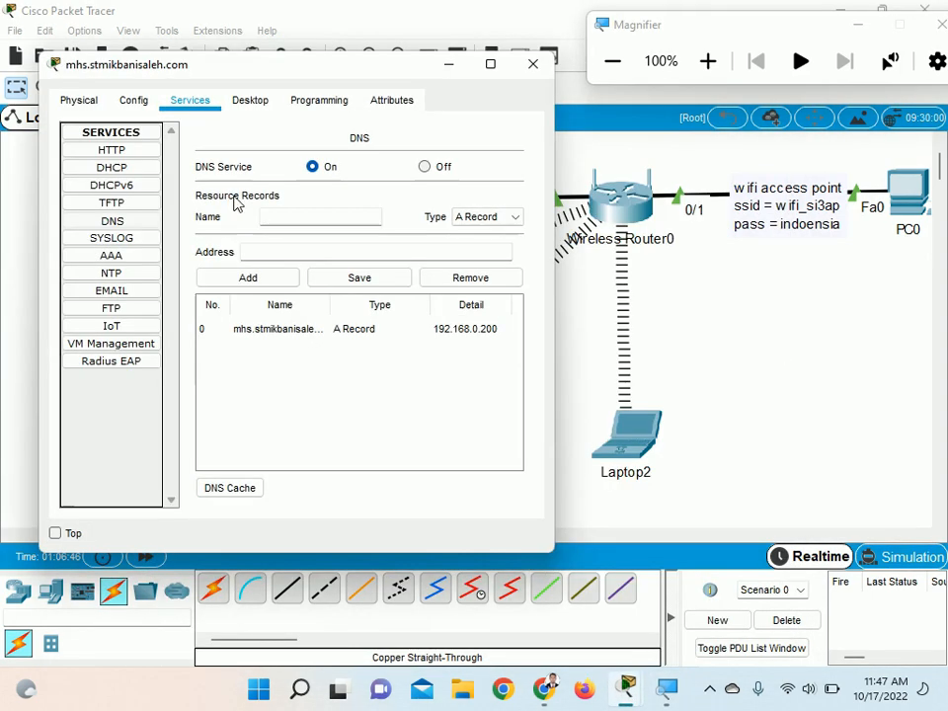
click(295, 333)
click(289, 252)
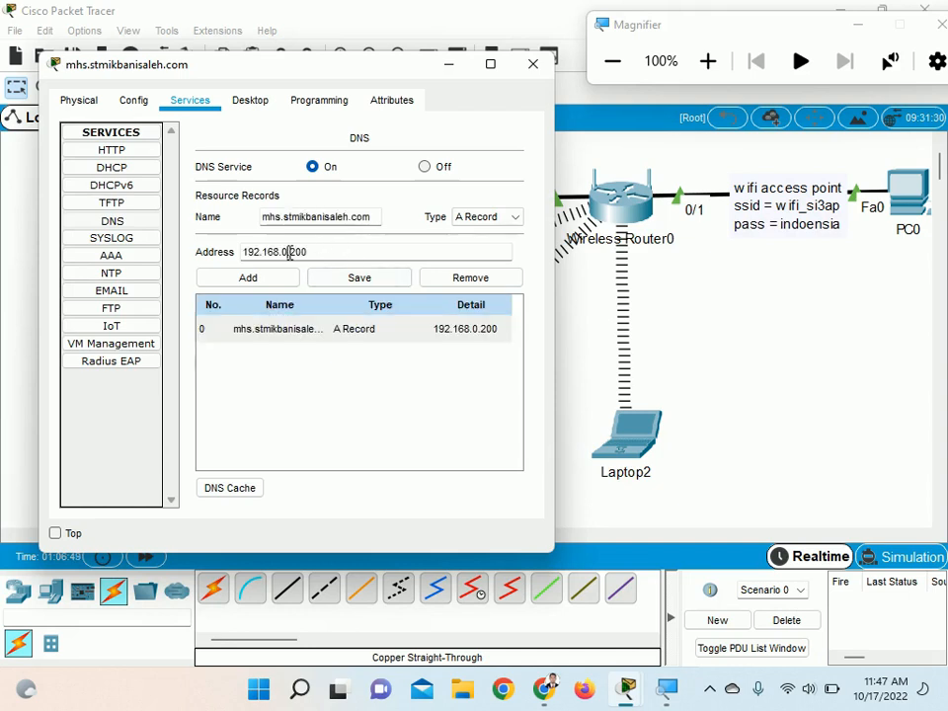
key(BackSpace)
key(BackSpace)
text(10)
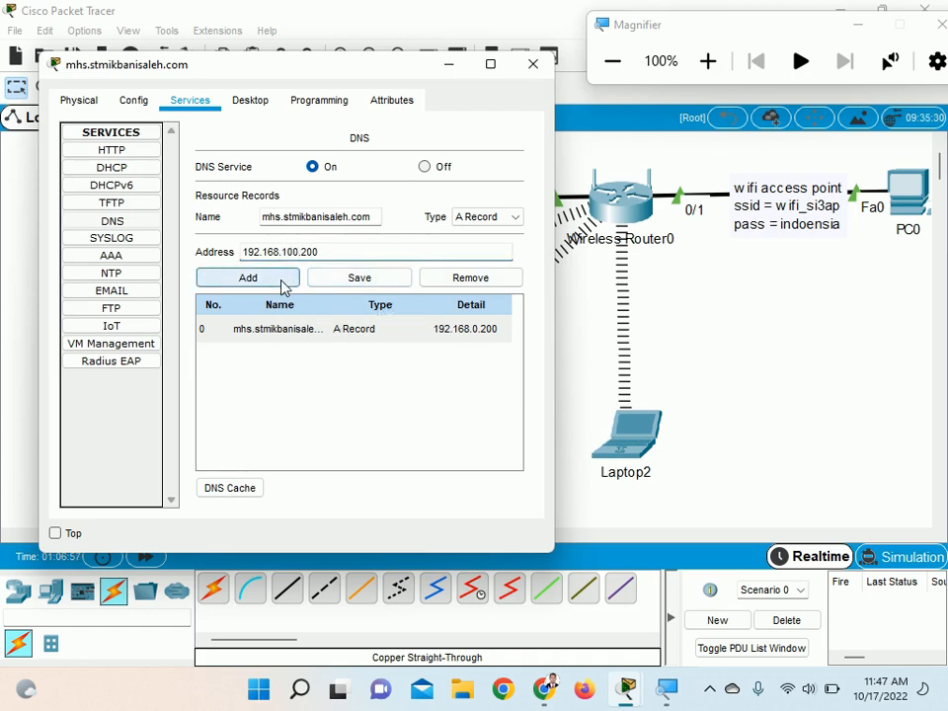
click(330, 280)
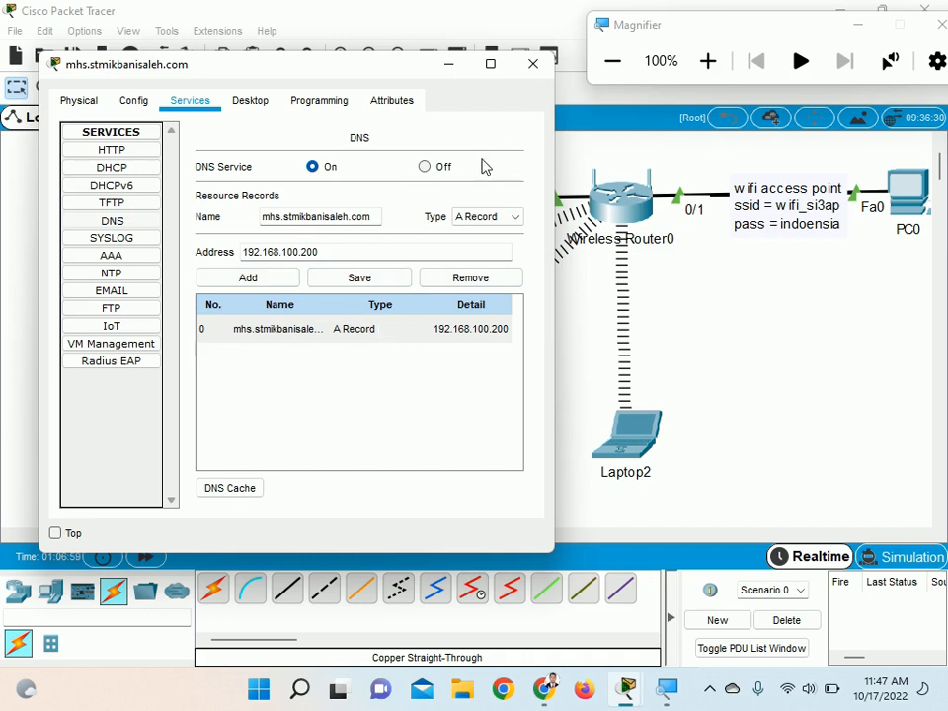
Set the mhs.stmikbanisaleh.com server's static IPv4 address to 192.168.100.200 and default gateway to 192.168.100.1, and close its window
click(136, 103)
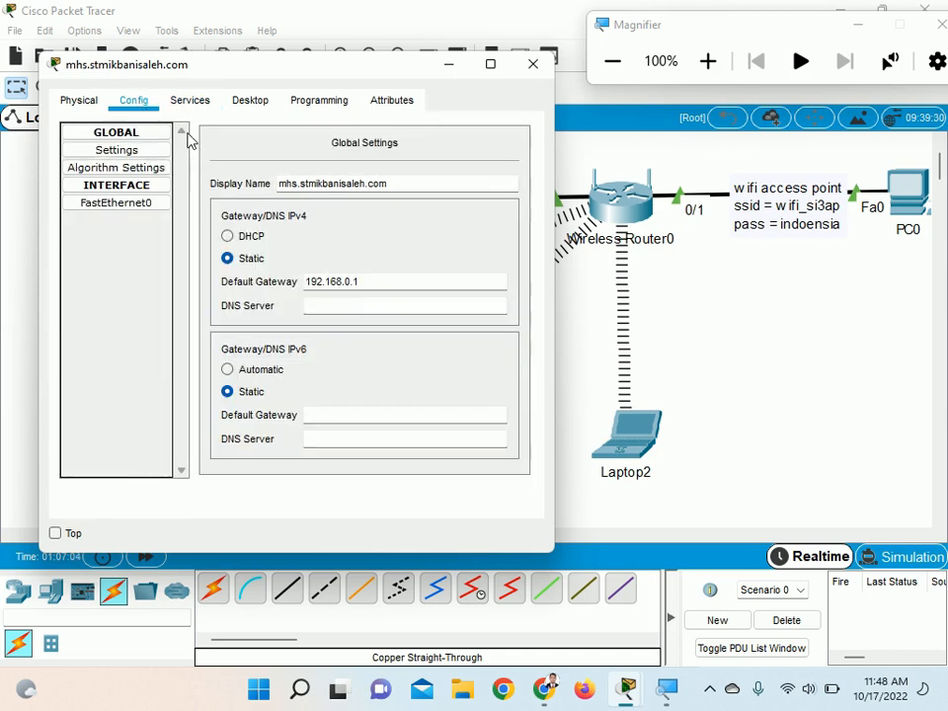
click(242, 101)
click(138, 155)
click(244, 207)
key(BackSpace)
text(100)
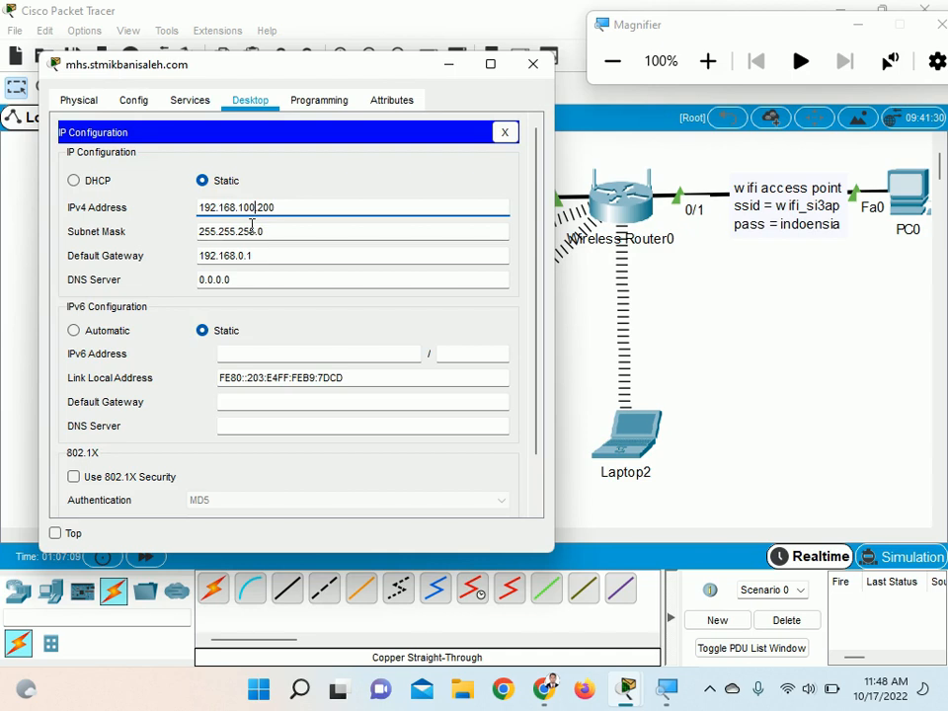
click(247, 255)
key(BackSpace)
text(100)
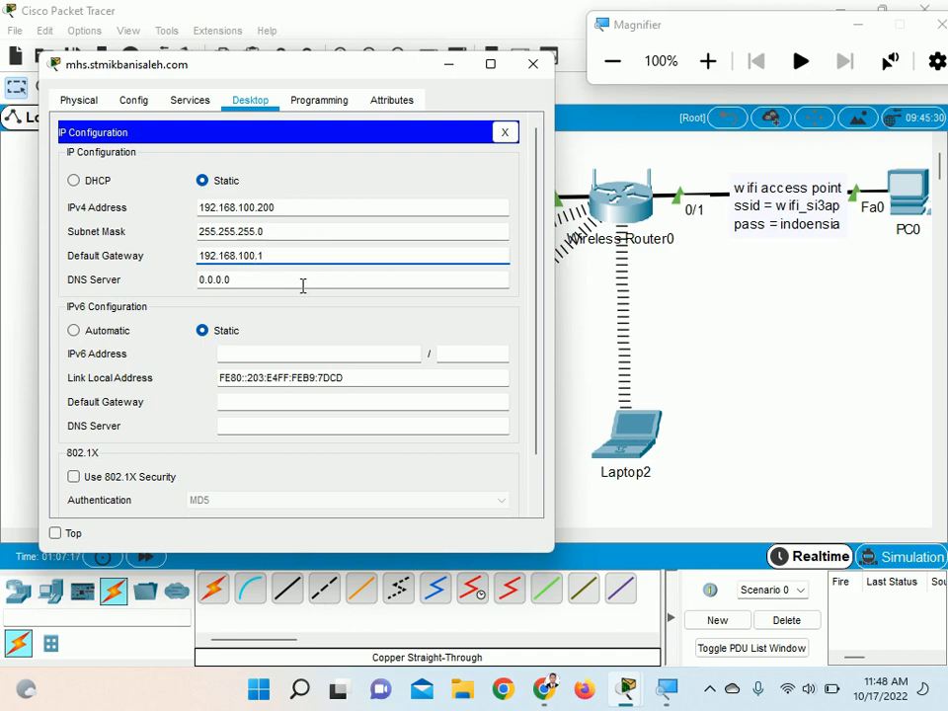
click(532, 65)
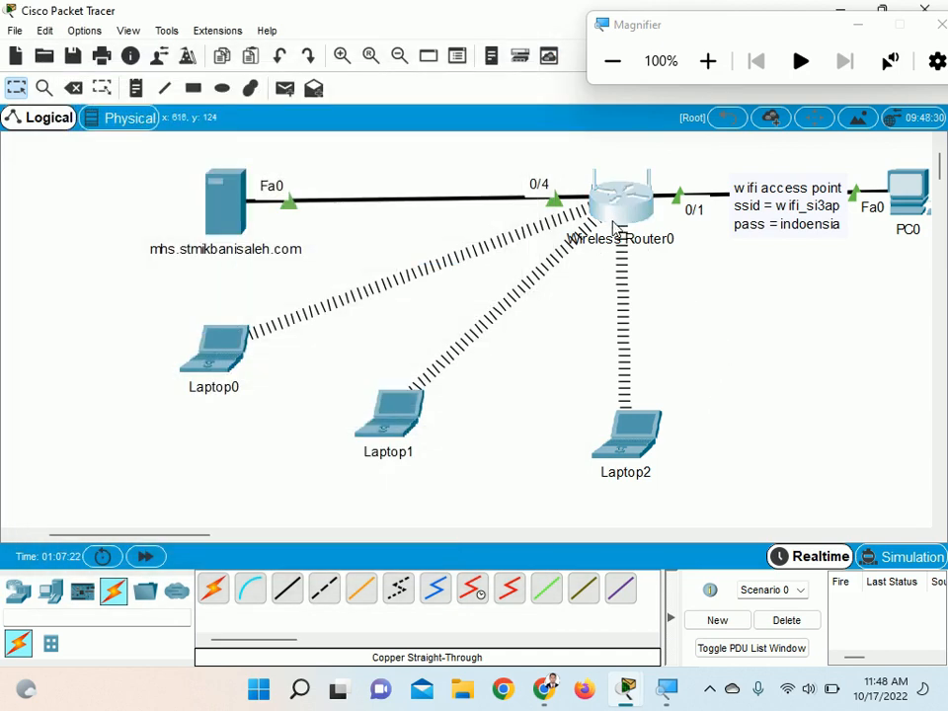
Set Wireless Router0's Static DNS 1 to 192.168.100.200, save the router settings and close its window
click(613, 227)
scroll(548, 362, down, 10)
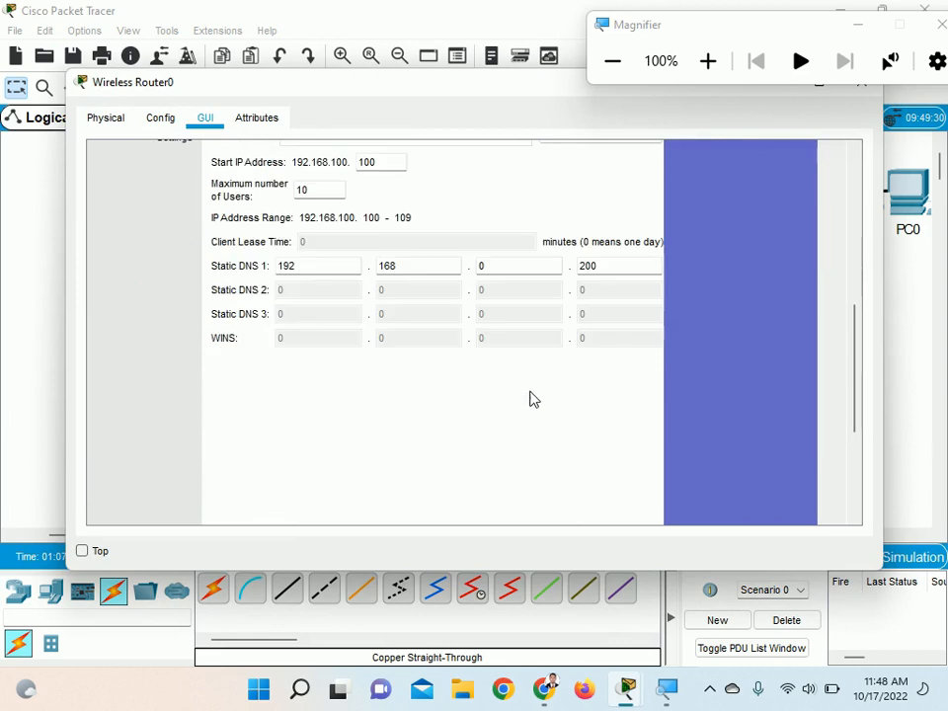
click(491, 267)
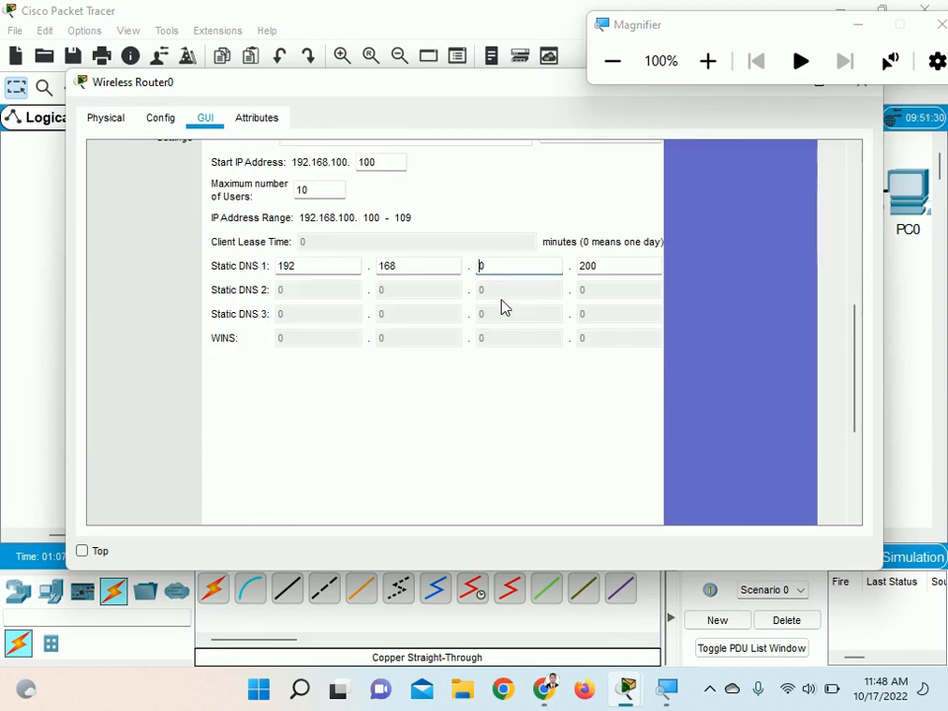
text(100)
drag(855, 360, 858, 434)
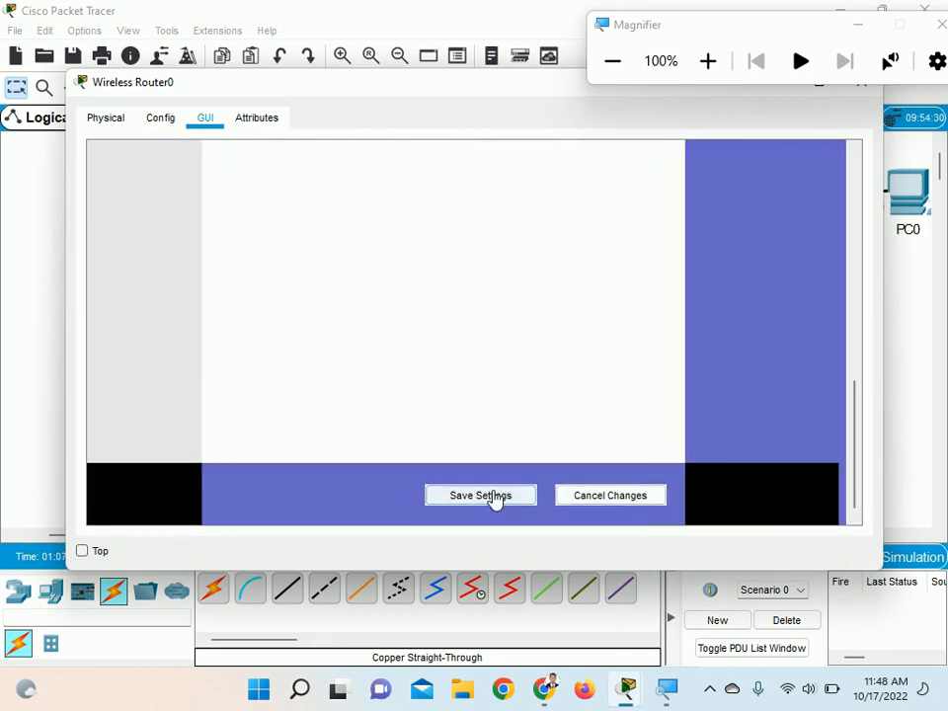
drag(535, 86, 540, 169)
click(867, 169)
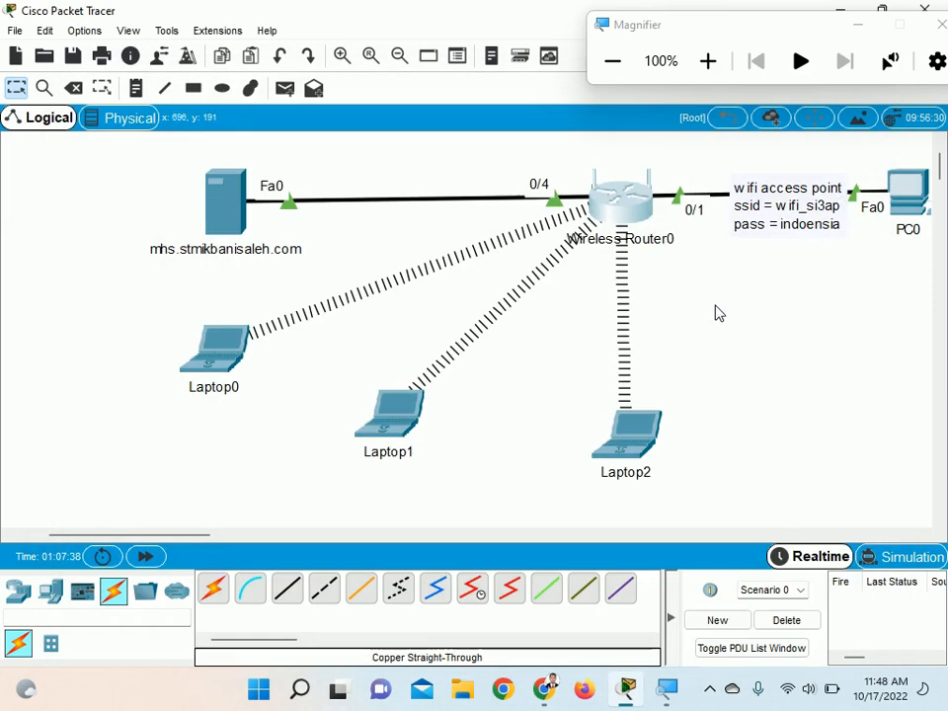
Renew Laptop0's Wireless0 addressing by switching from DHCP to Static and back under magnification, and close the IP configuration
click(222, 356)
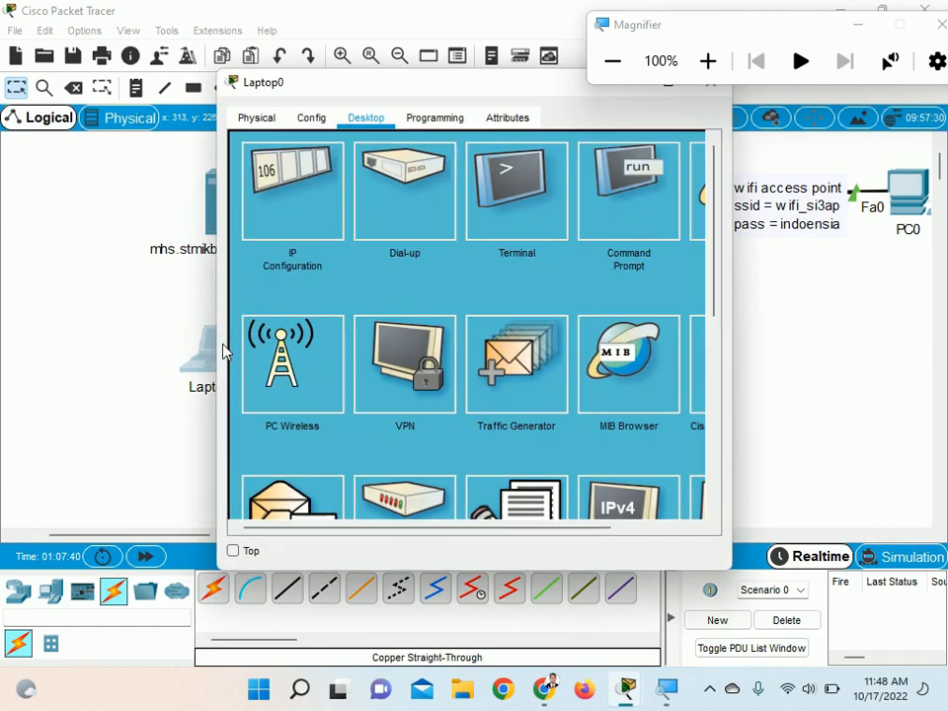
click(709, 61)
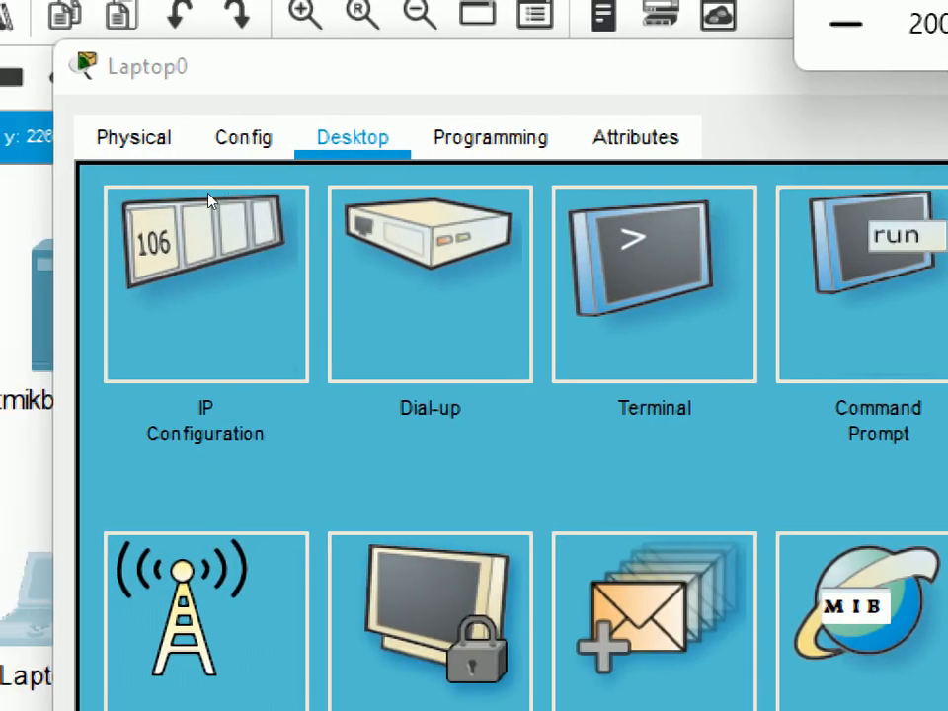
click(207, 200)
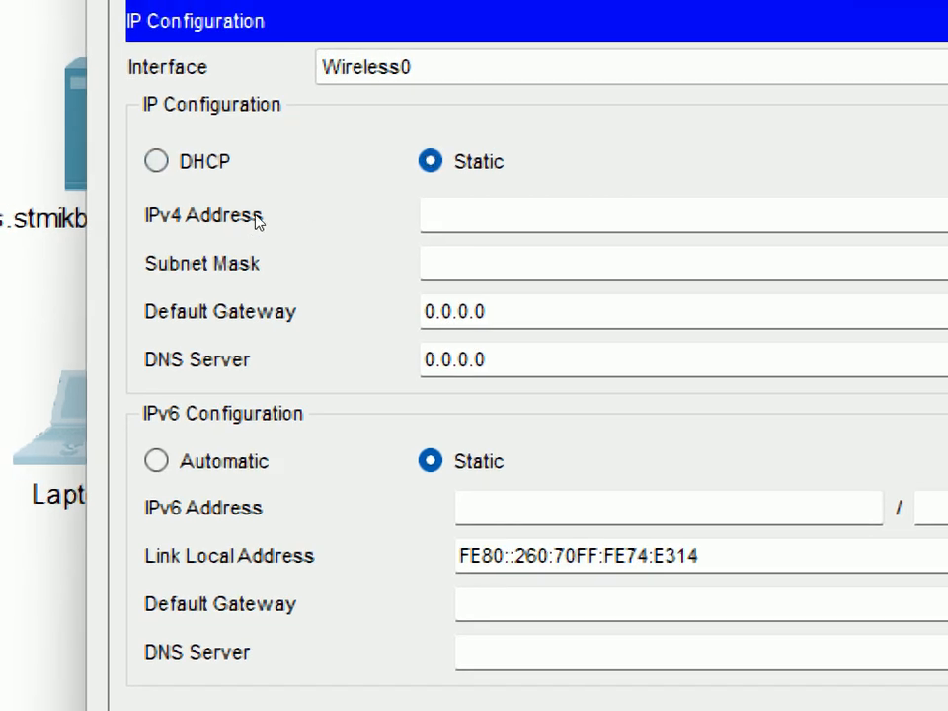
click(191, 165)
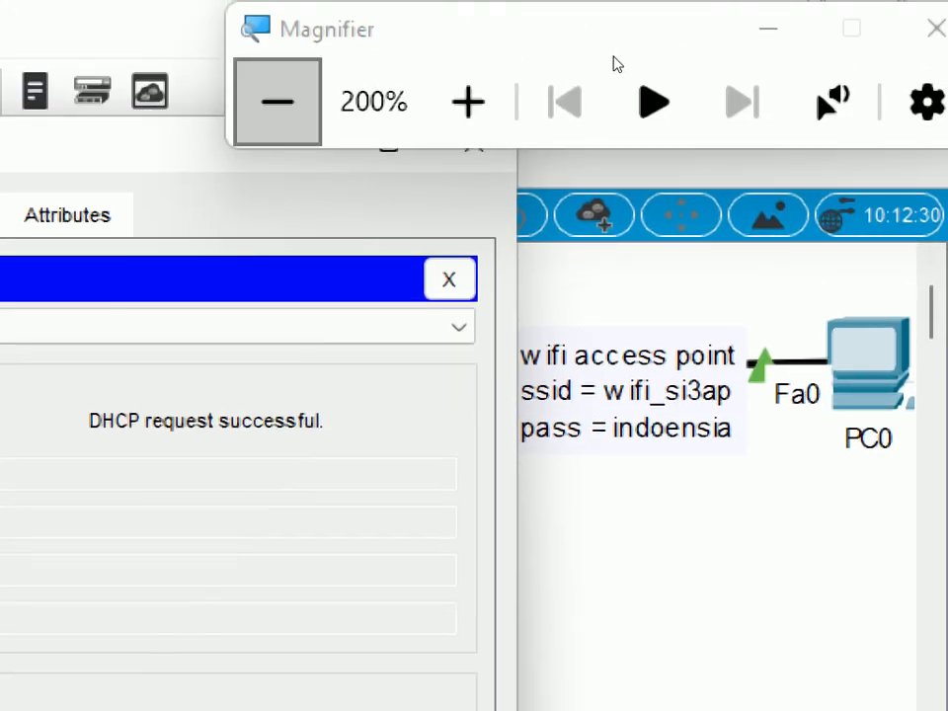
click(624, 66)
click(704, 151)
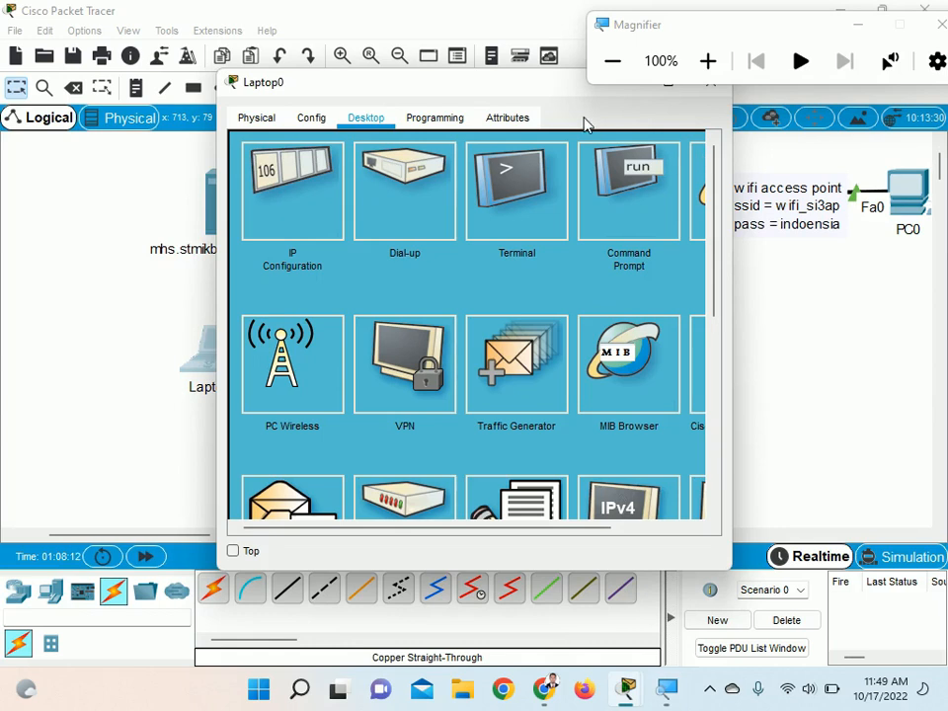
Move and widen Laptop0's window, and try to load mhs.stmikbansaleh.com in its Web Browser
drag(506, 92, 346, 91)
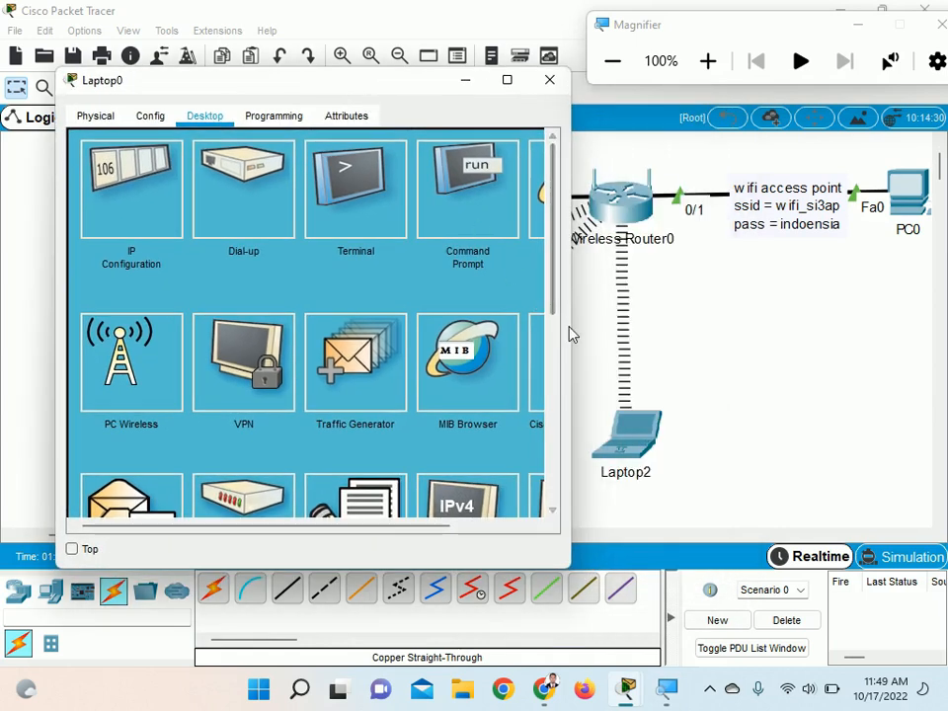
drag(568, 328, 685, 329)
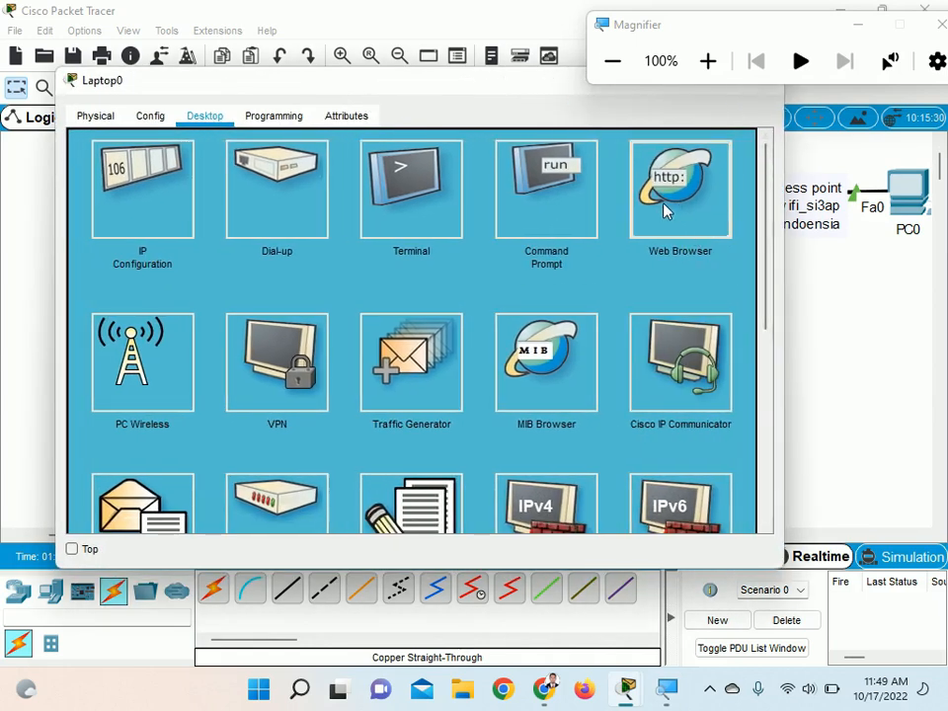
click(655, 203)
click(559, 171)
text(mhs.stmikbansaleh.com)
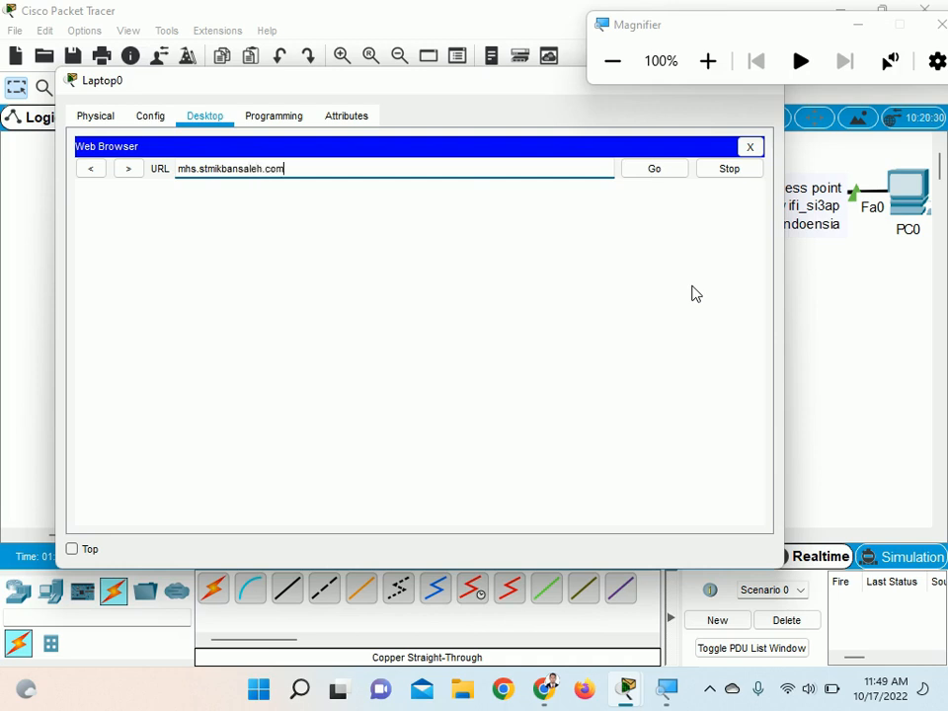
click(681, 173)
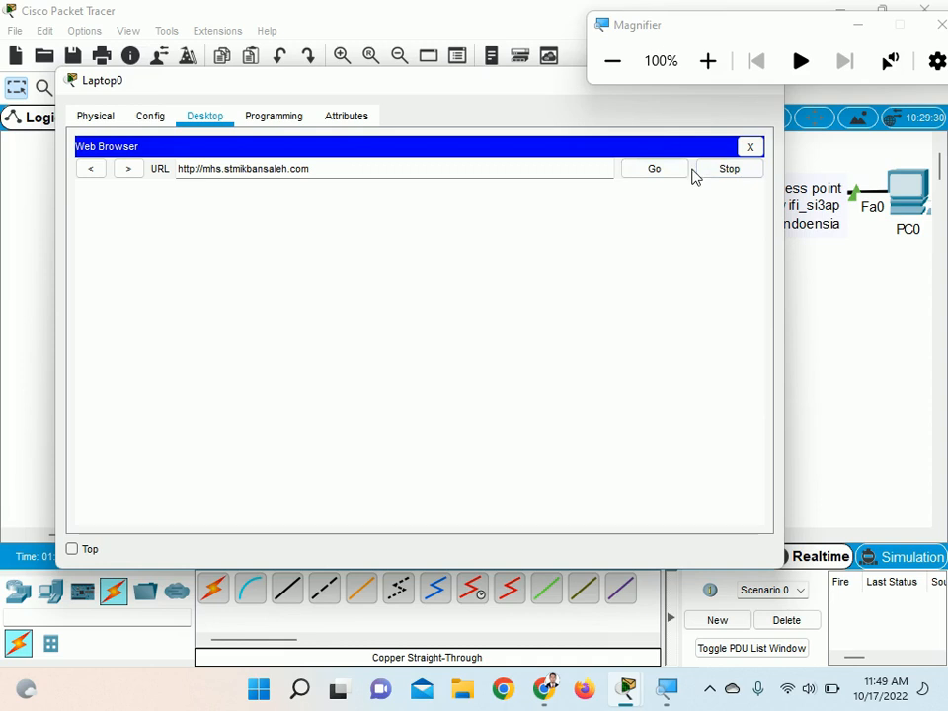
click(711, 689)
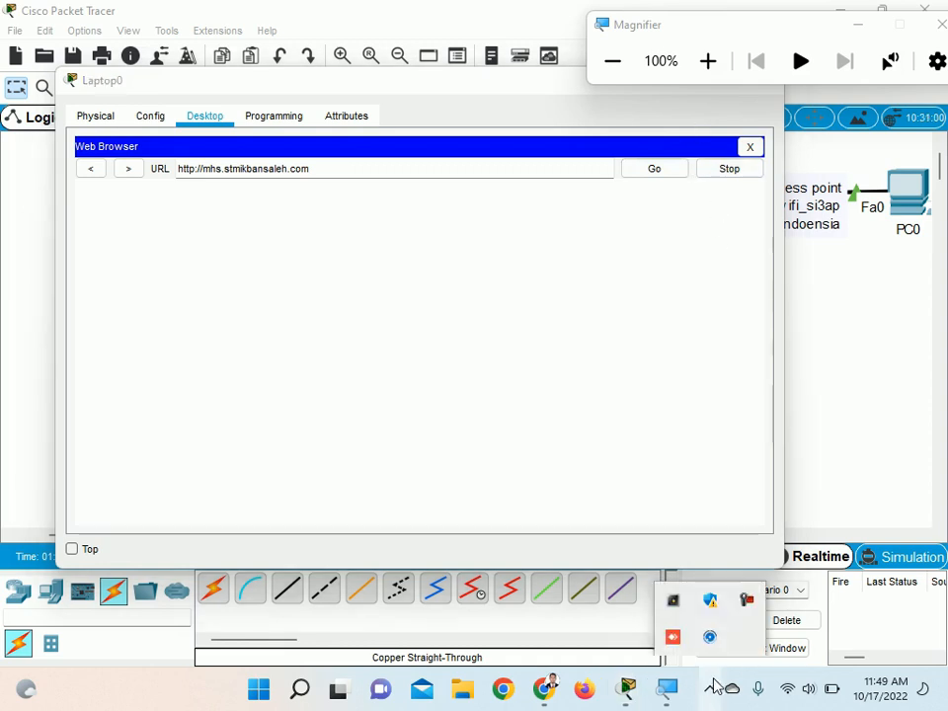
click(749, 604)
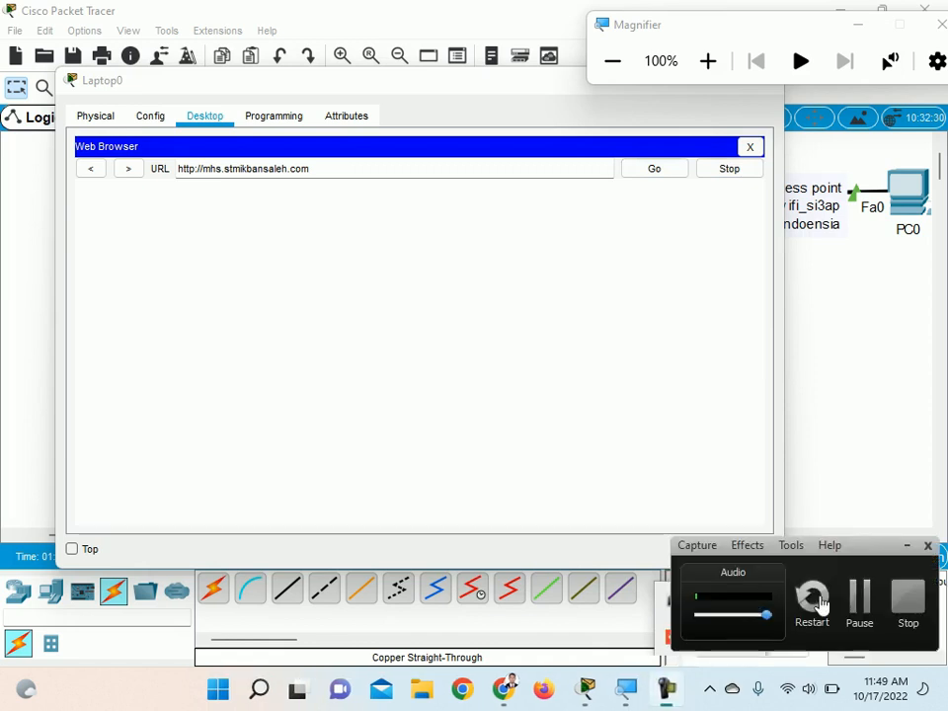
click(856, 597)
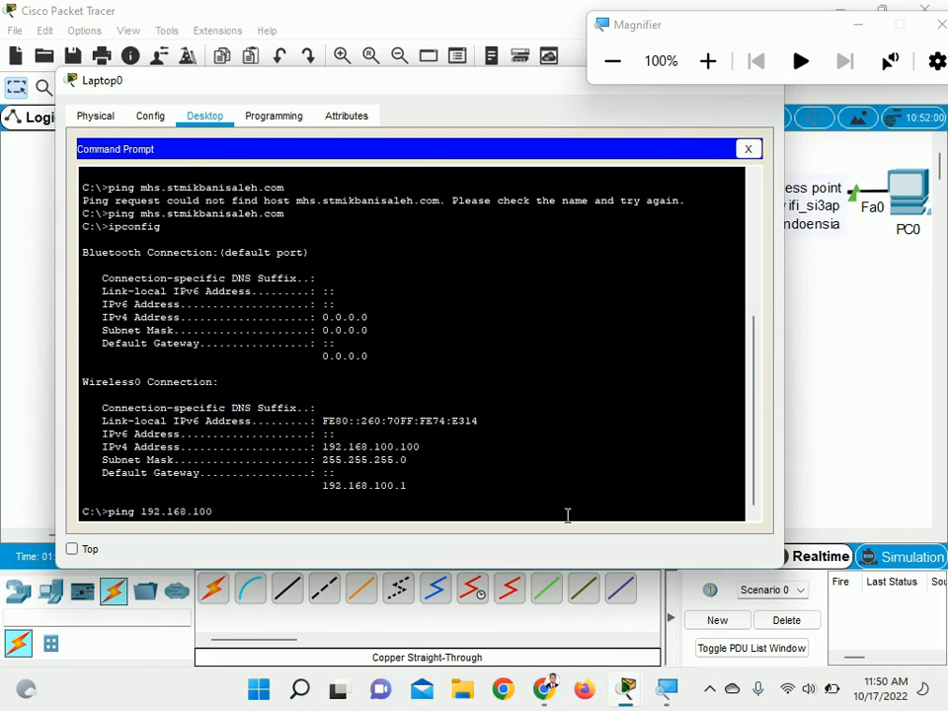
Ping 192.168.100.1, 192.168.100.200 and mhs.stmikbanisaleh.com from Laptop0's Command Prompt
key(Return)
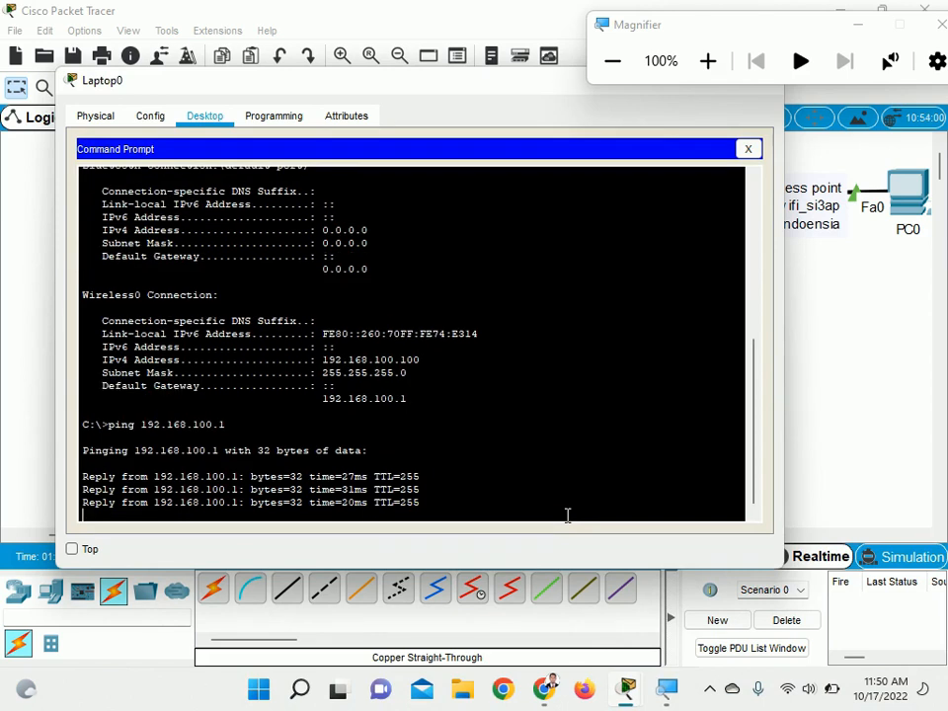
key(Up)
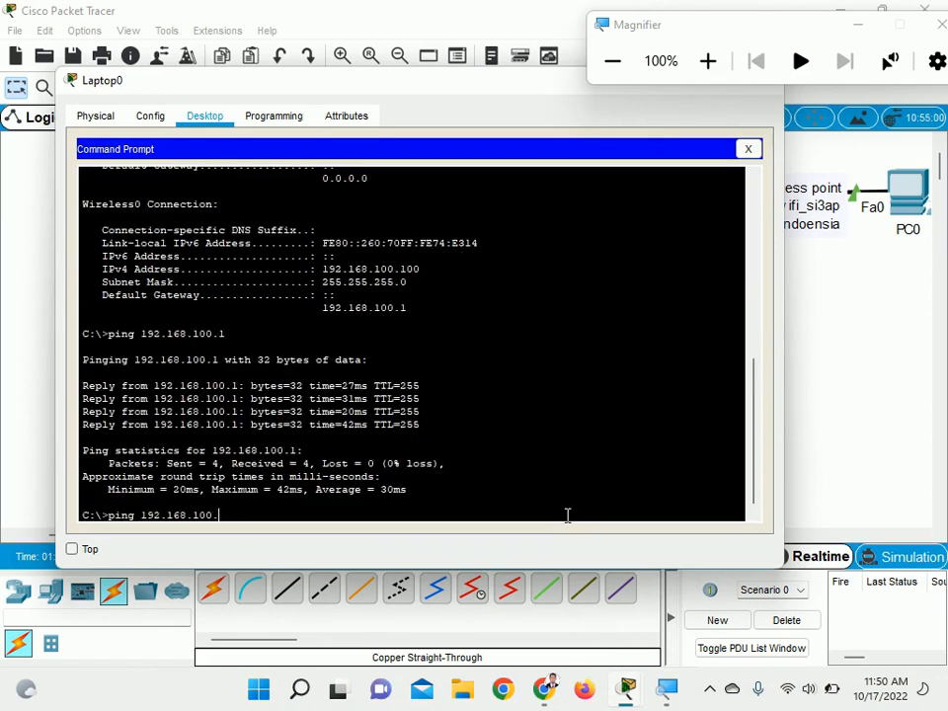
text(200)
key(Return)
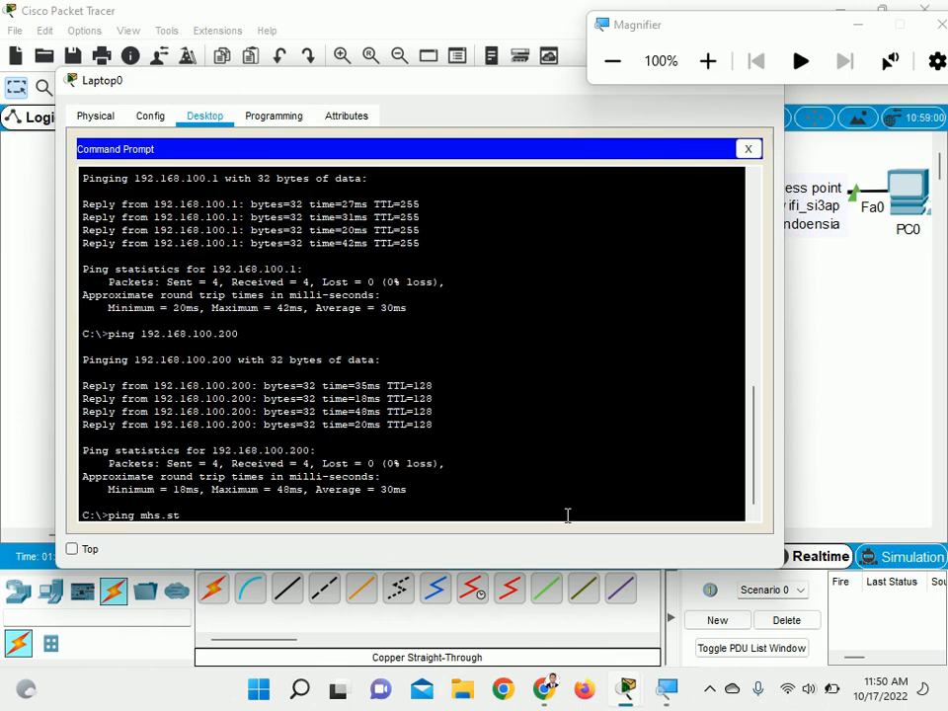
text(anisaleh.com)
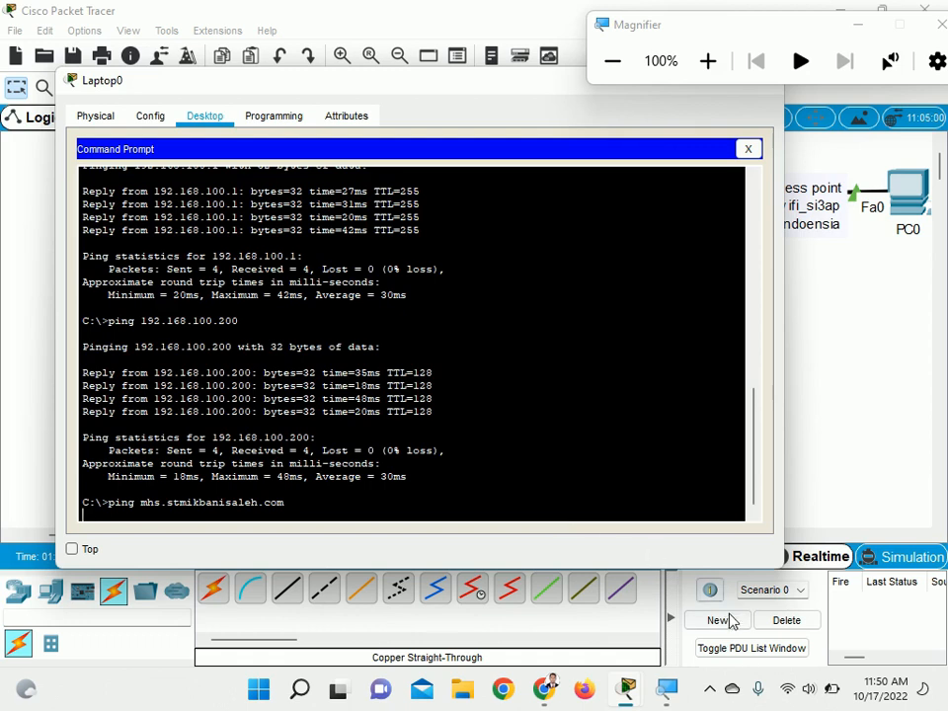
click(709, 690)
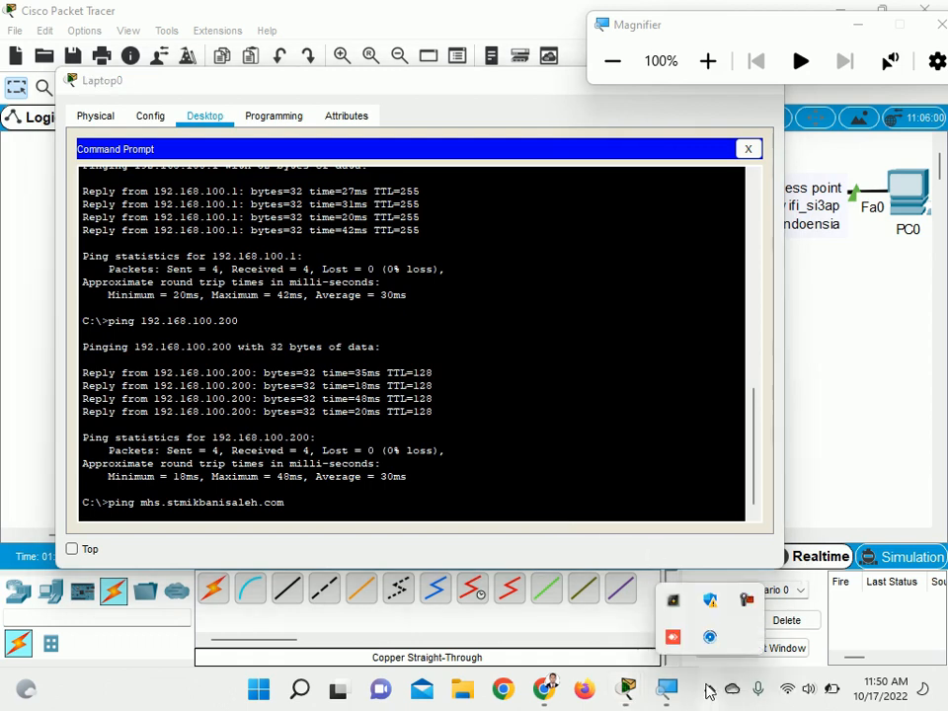
click(747, 600)
click(873, 590)
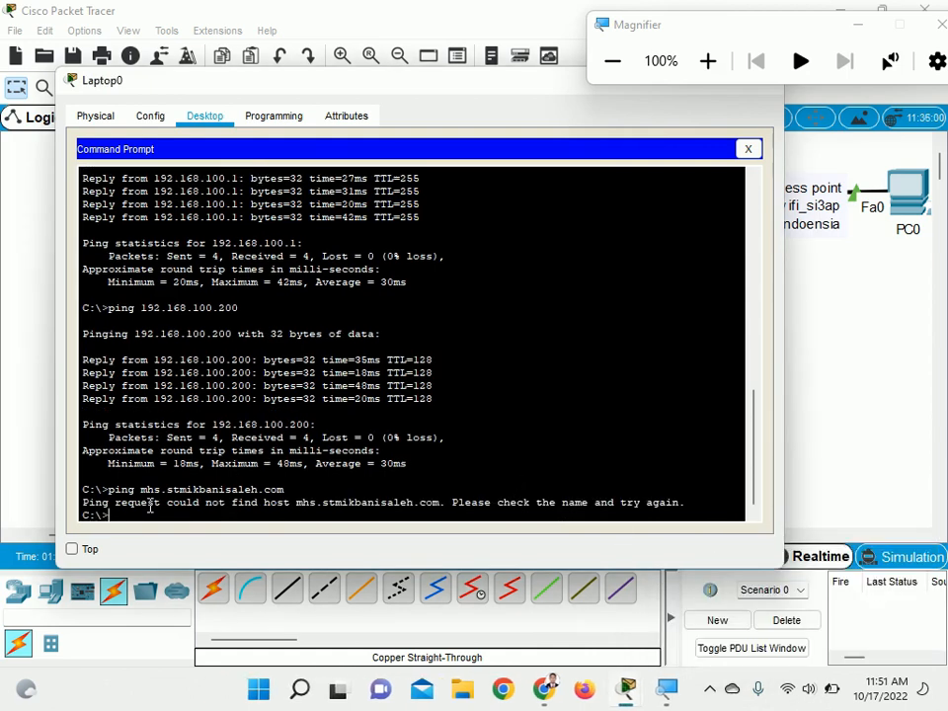
Examine the response to the mhs.stmikbanisaleh.com ping by highlighting it, and close Laptop0's window
drag(116, 503, 315, 510)
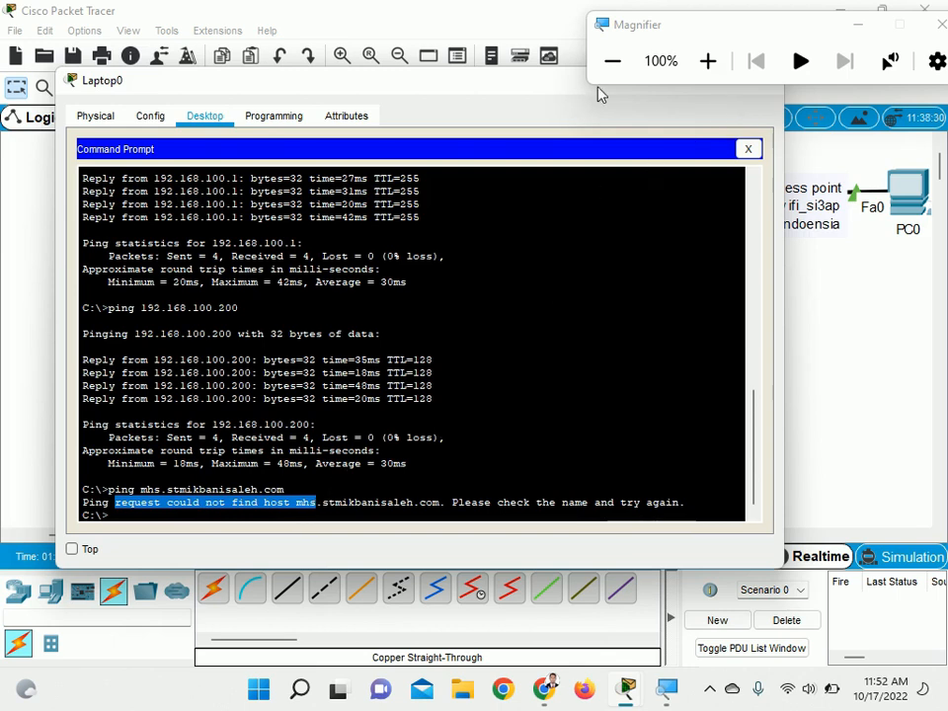
click(617, 63)
drag(535, 87, 535, 137)
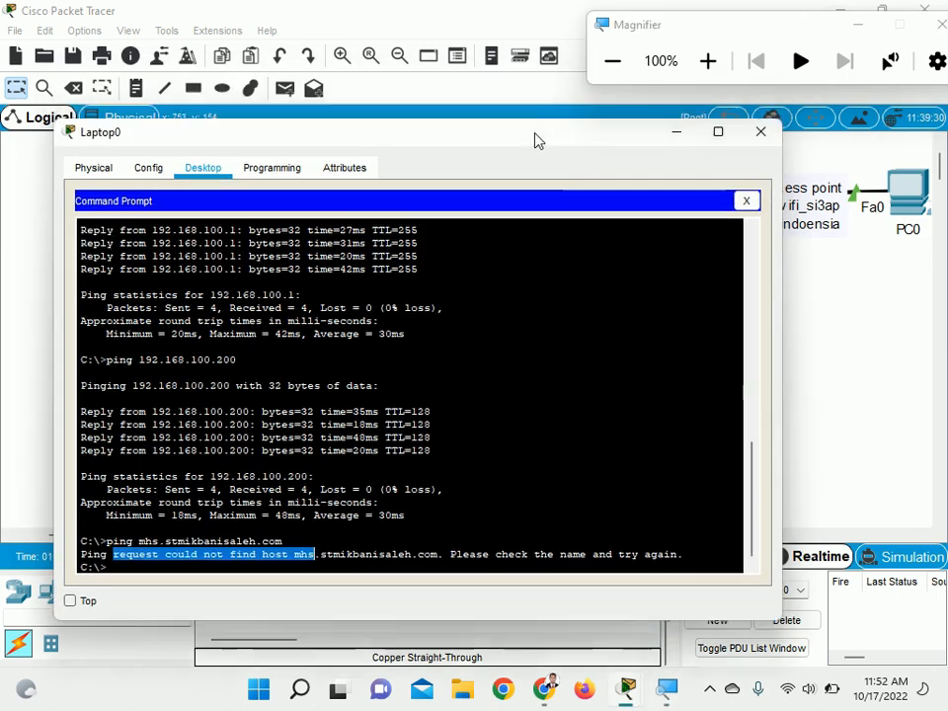
click(756, 131)
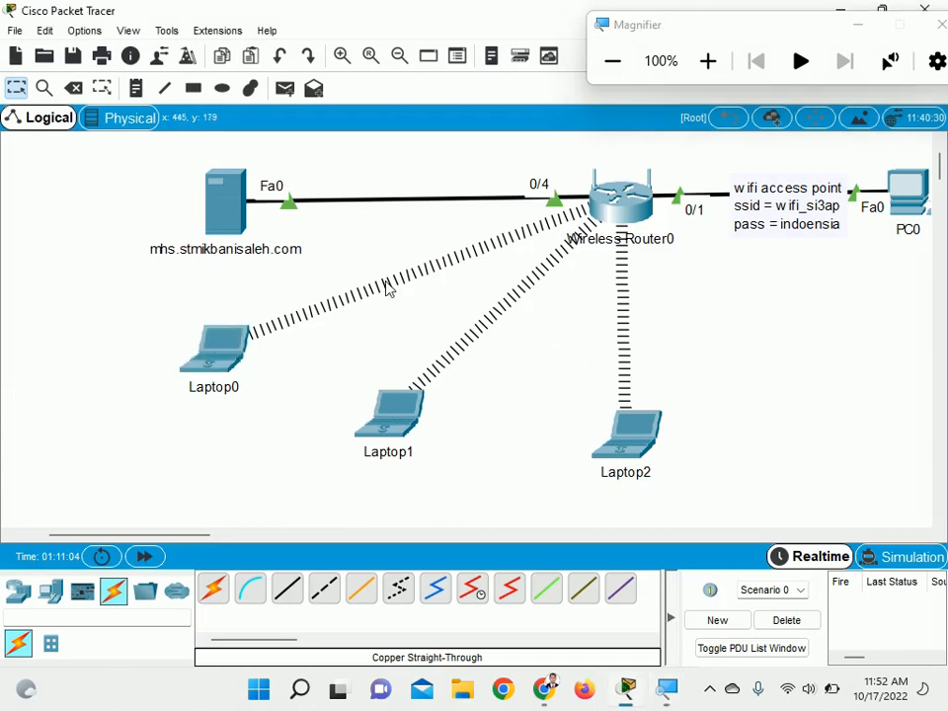
Add a DNS A record named stmikbanisaleh.com with address 192.168.100.200 on the mhs.stmikbanisaleh.com server
click(219, 217)
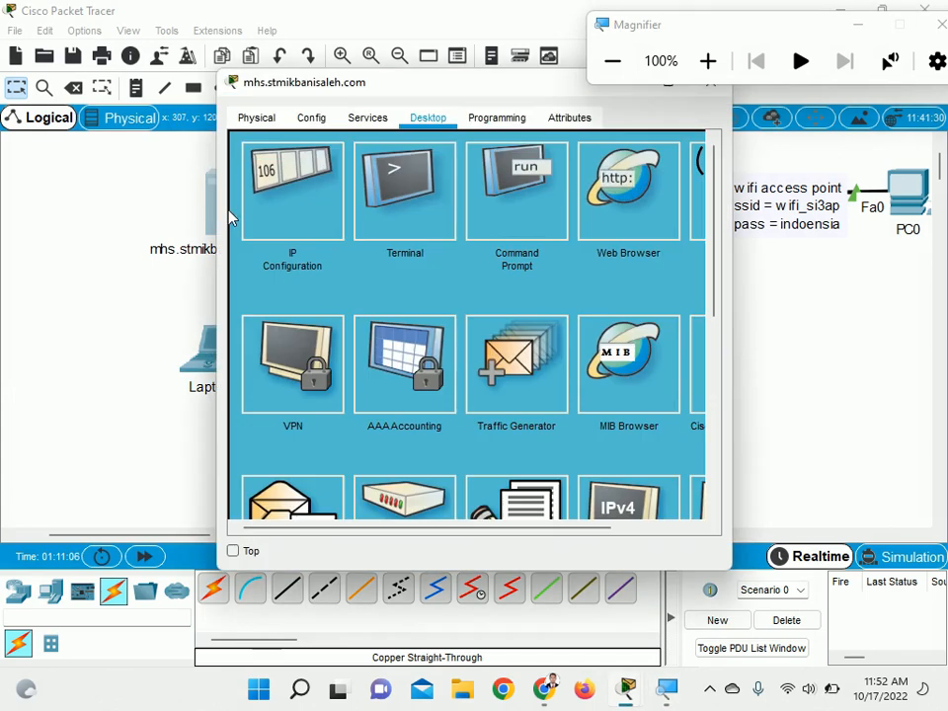
click(368, 118)
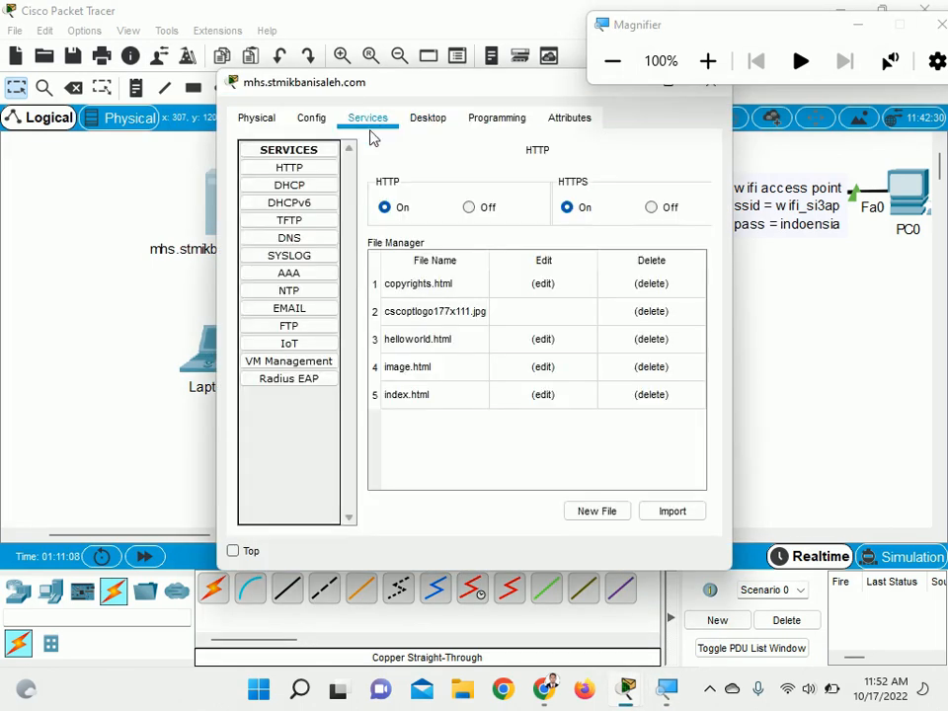
click(312, 241)
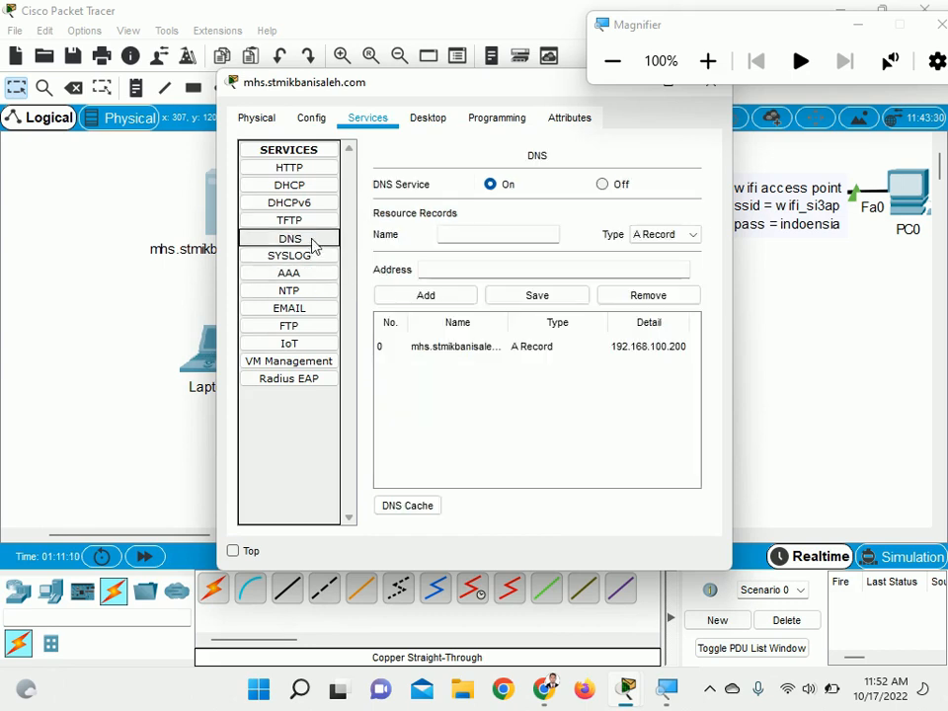
click(443, 352)
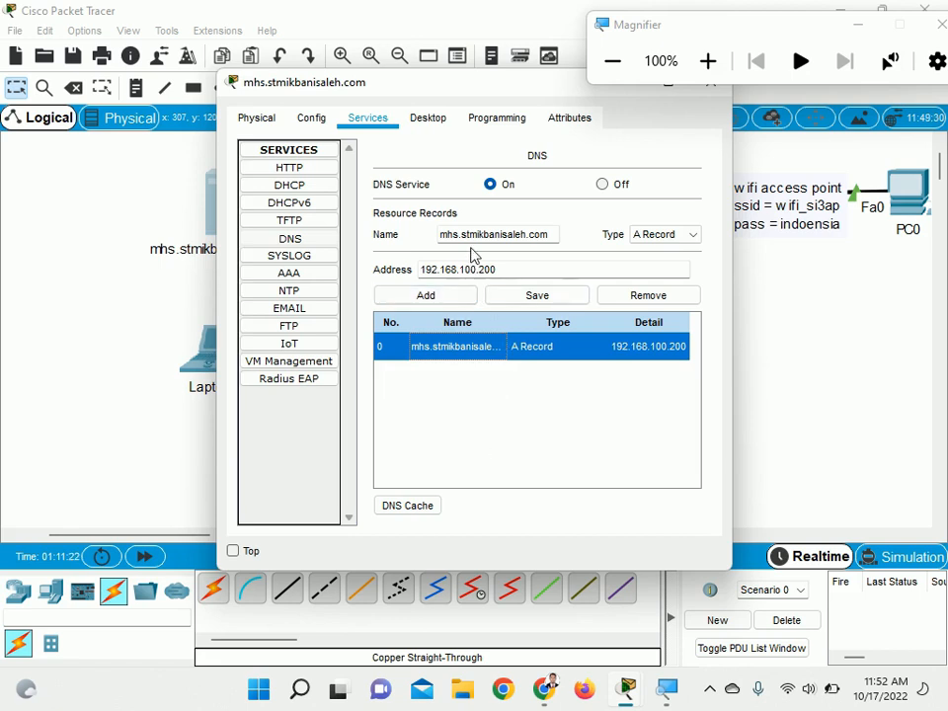
click(463, 234)
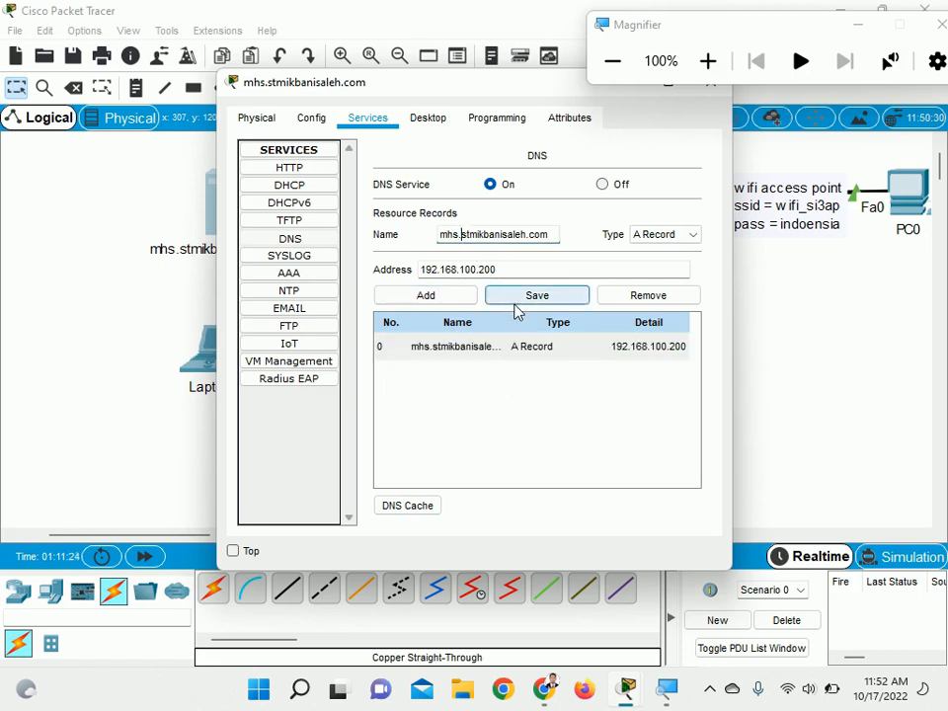
key(BackSpace)
key(BackSpace)
key(BackSpace)
key(BackSpace)
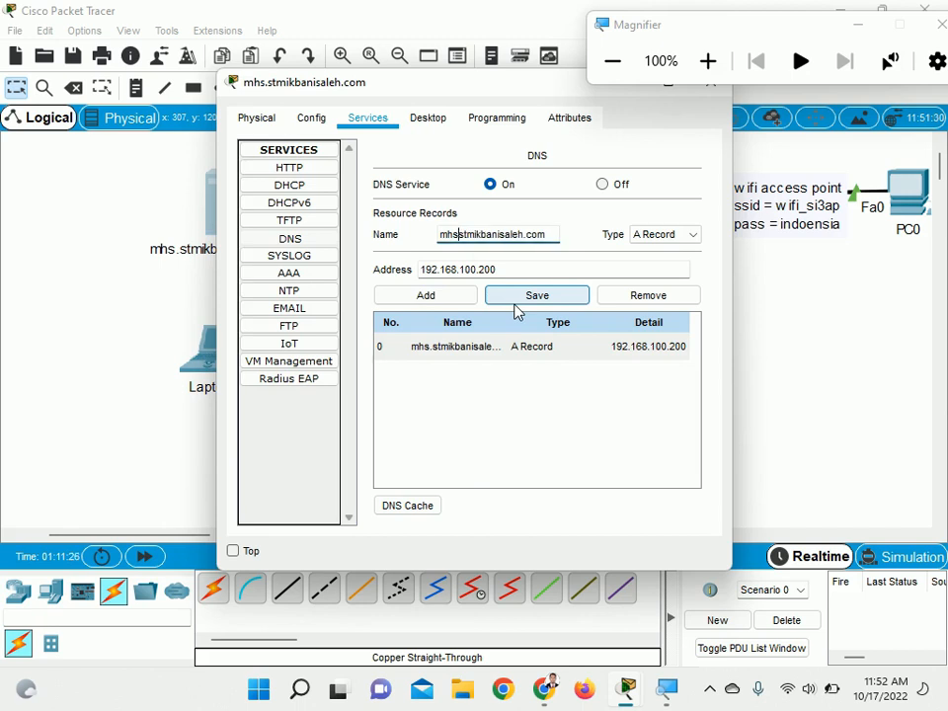
key(Right)
key(Right)
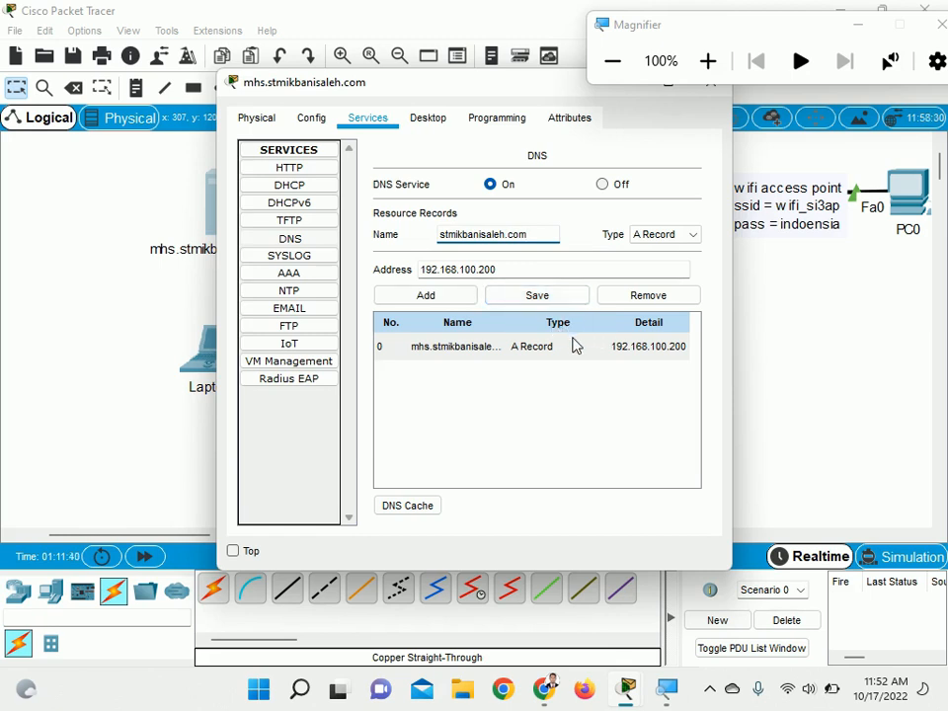
click(453, 297)
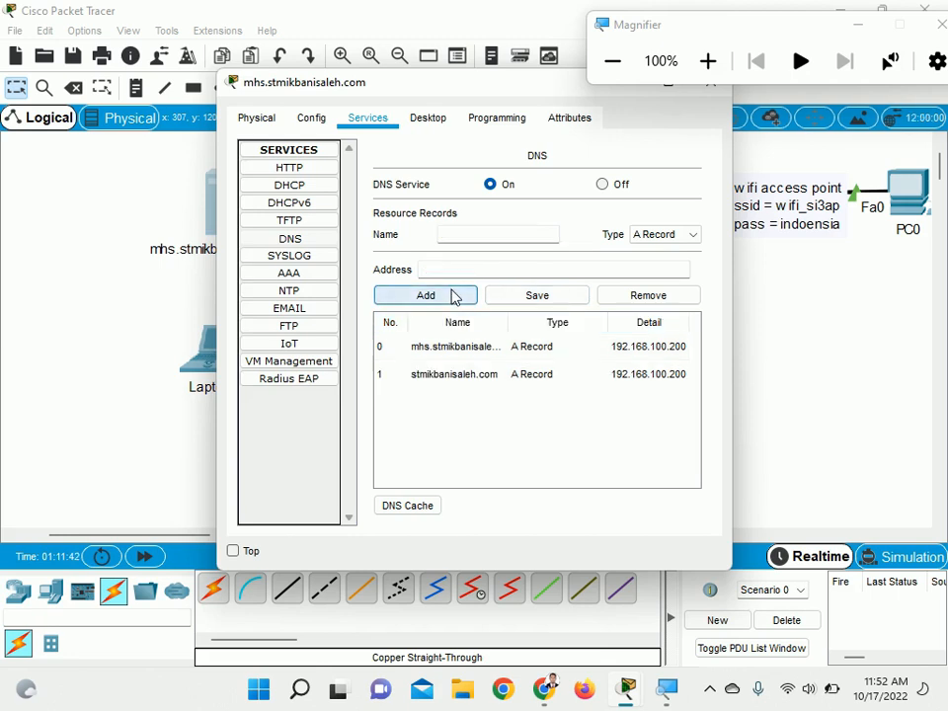
Remove the stmikbanisaleh.com record from the server's DNS resource records
click(482, 348)
click(489, 376)
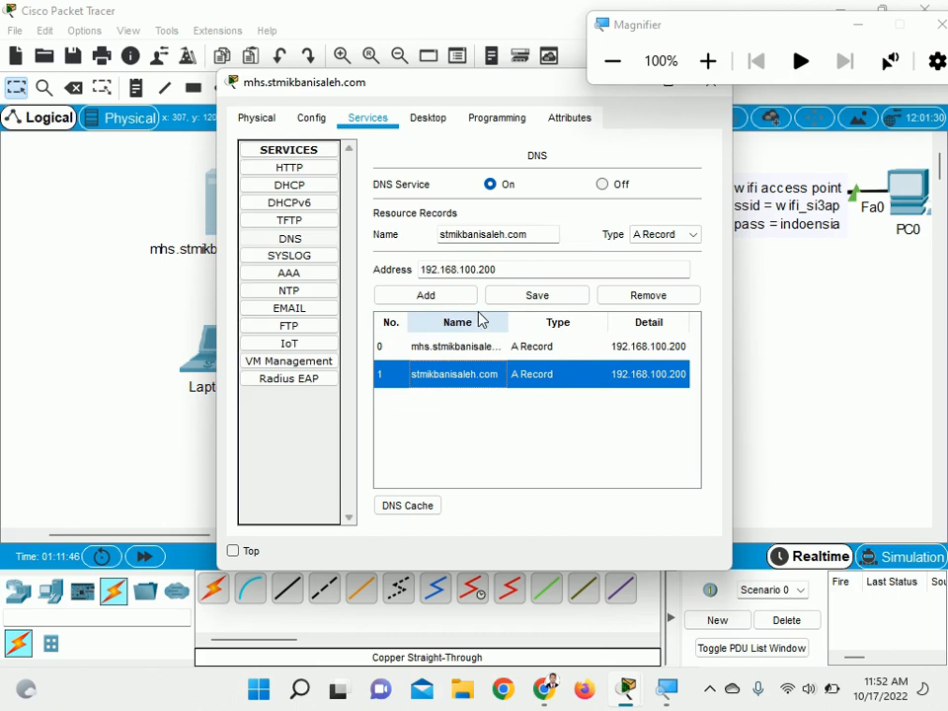
click(622, 296)
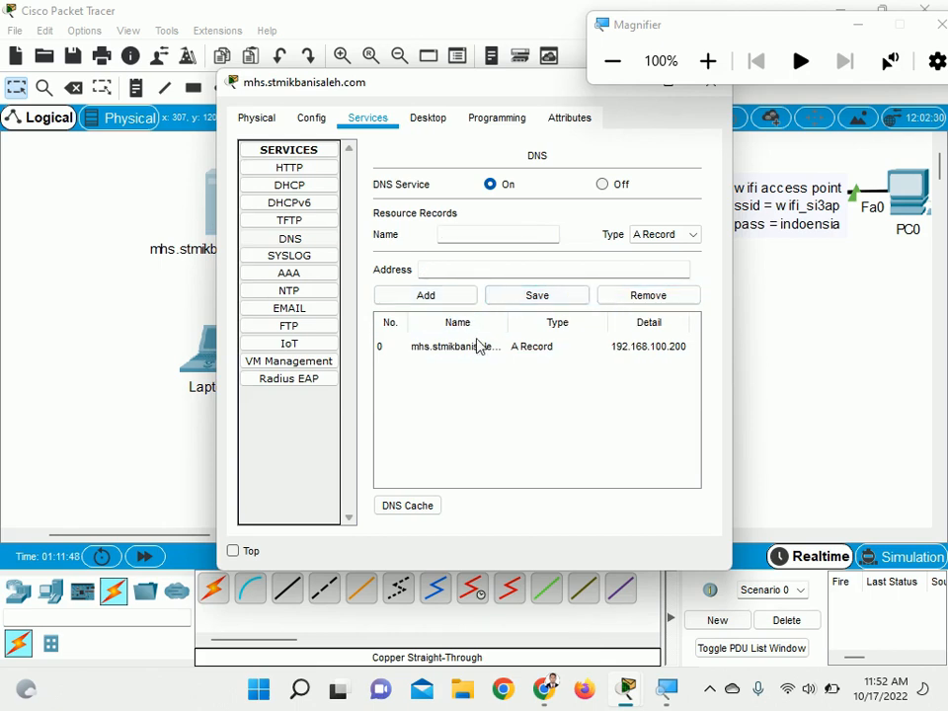
Rename the server's remaining DNS record to stmikbanisaleh.com, save it as an A Record, and close the server's window
click(474, 348)
click(451, 236)
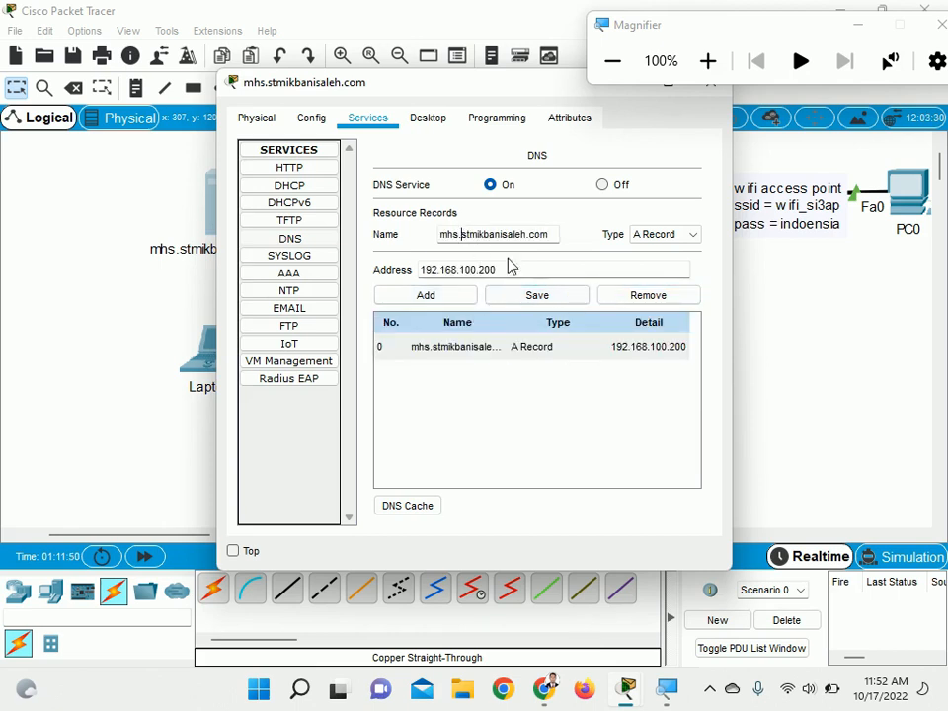
key(BackSpace)
key(BackSpace)
key(BackSpace)
key(BackSpace)
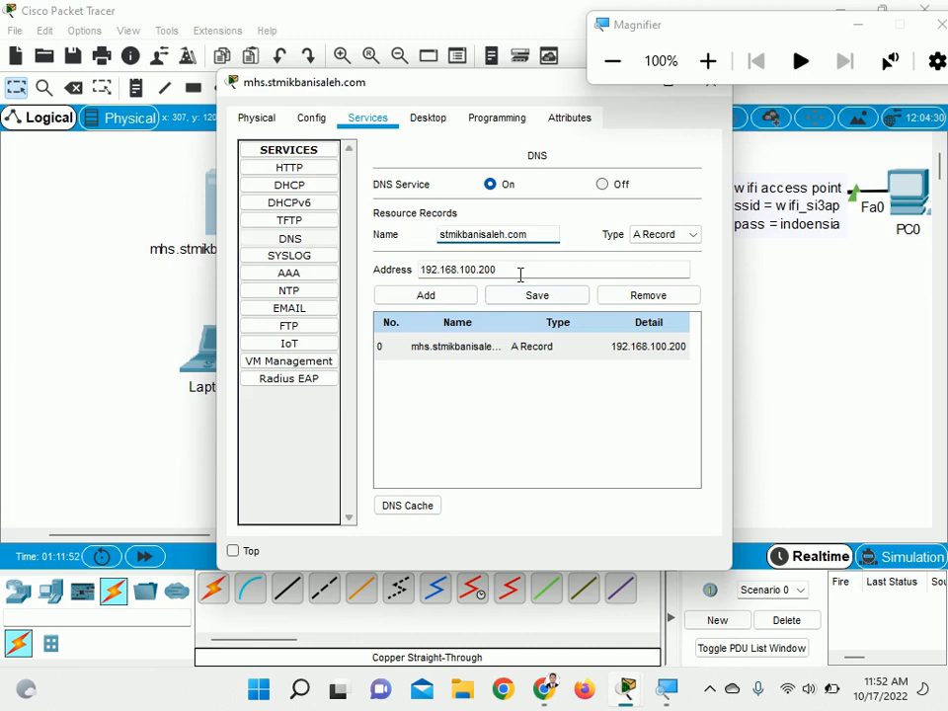
click(509, 296)
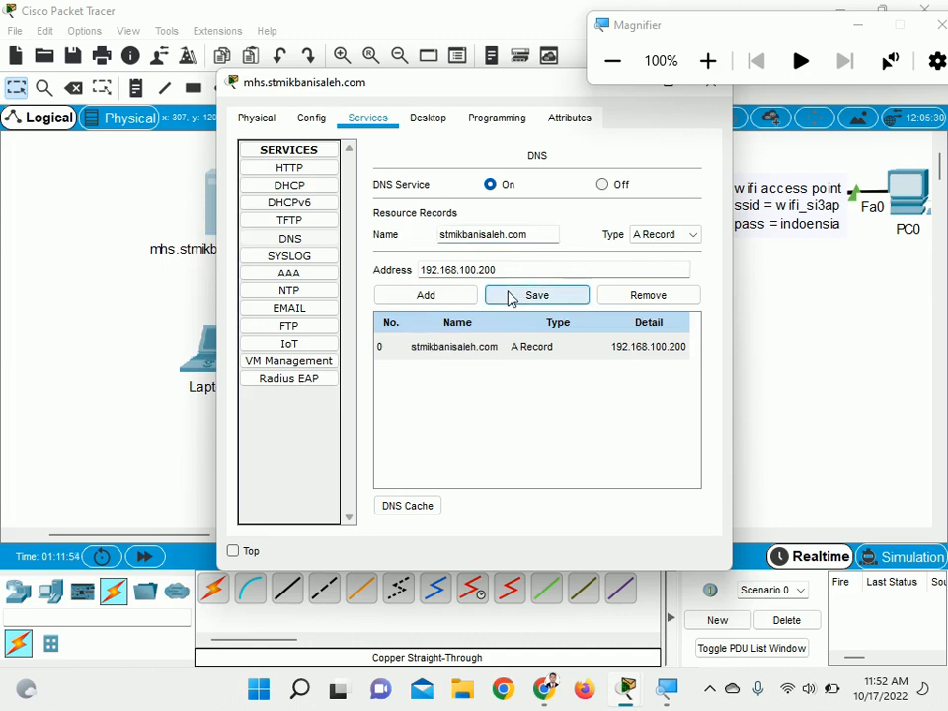
click(644, 237)
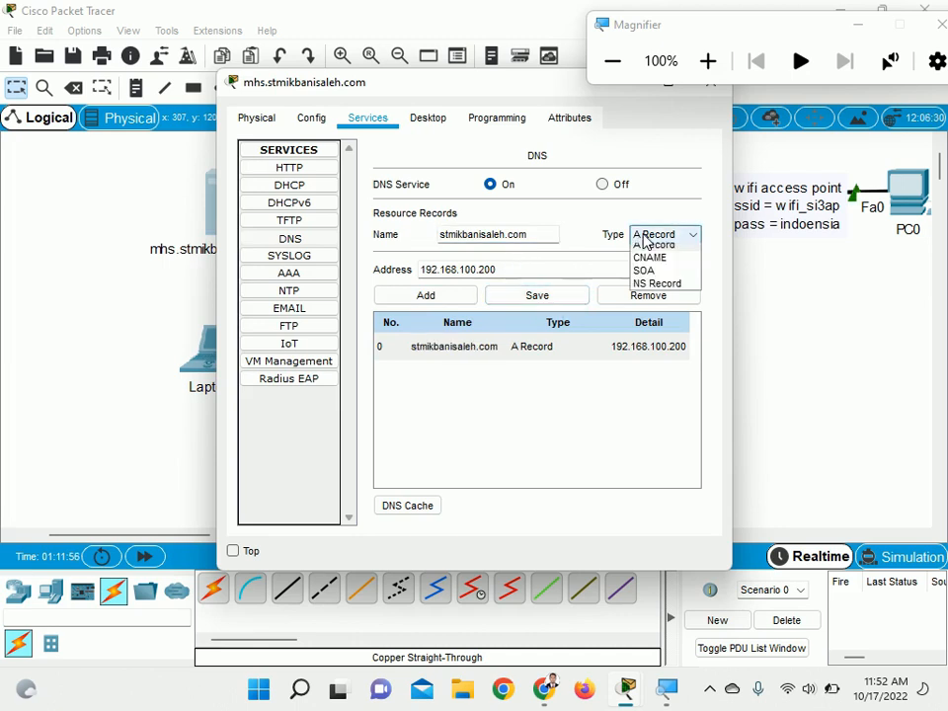
click(647, 244)
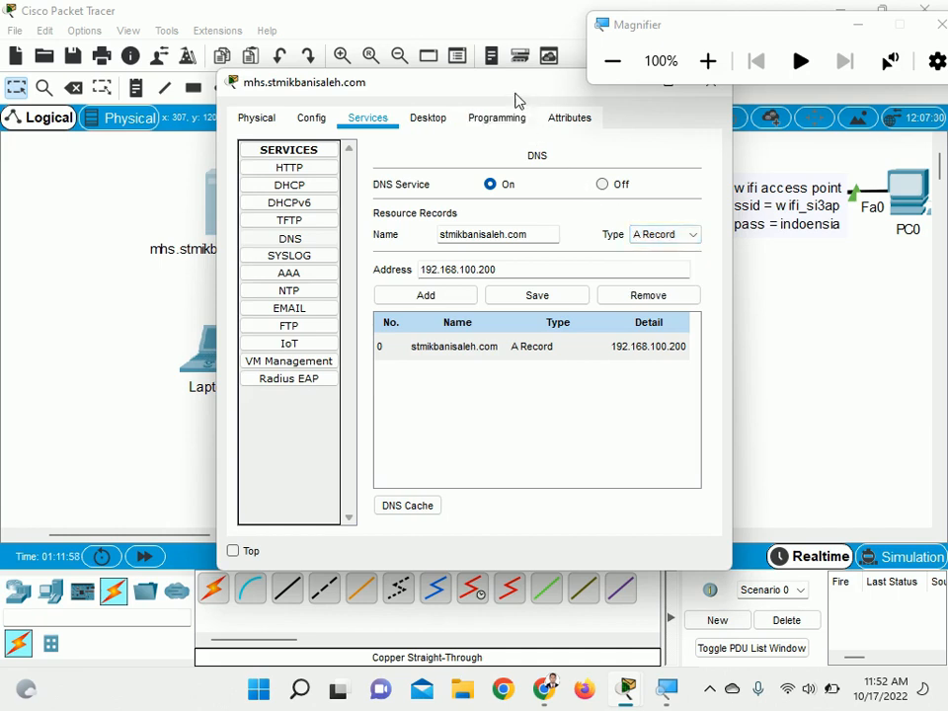
drag(515, 99, 434, 133)
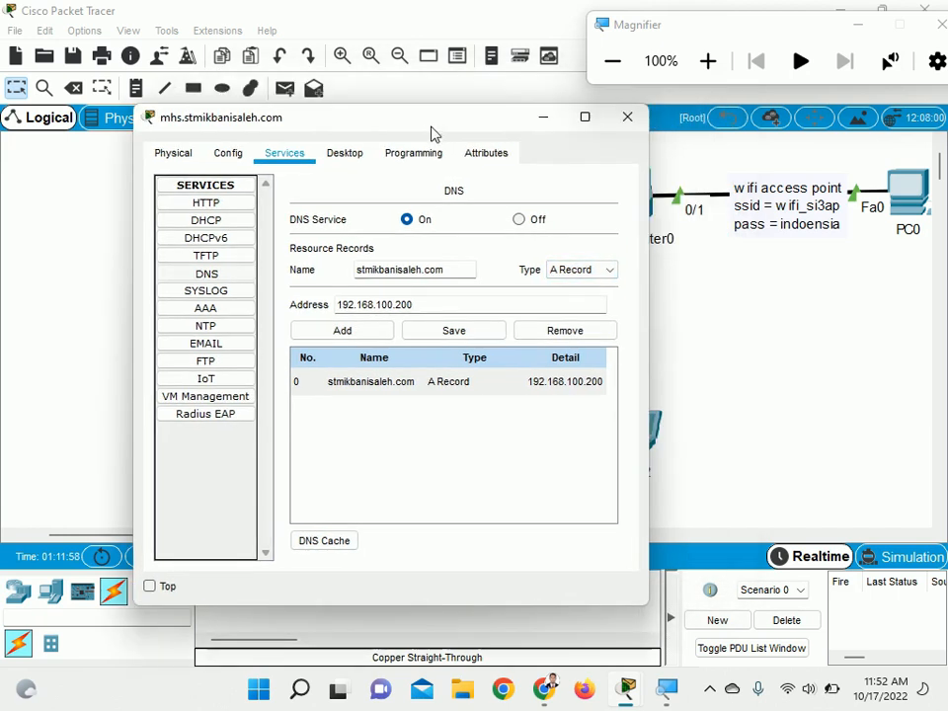
click(626, 119)
Check Laptop0's IP configuration, and ping 192.168.100.200 from its Command Prompt
click(210, 344)
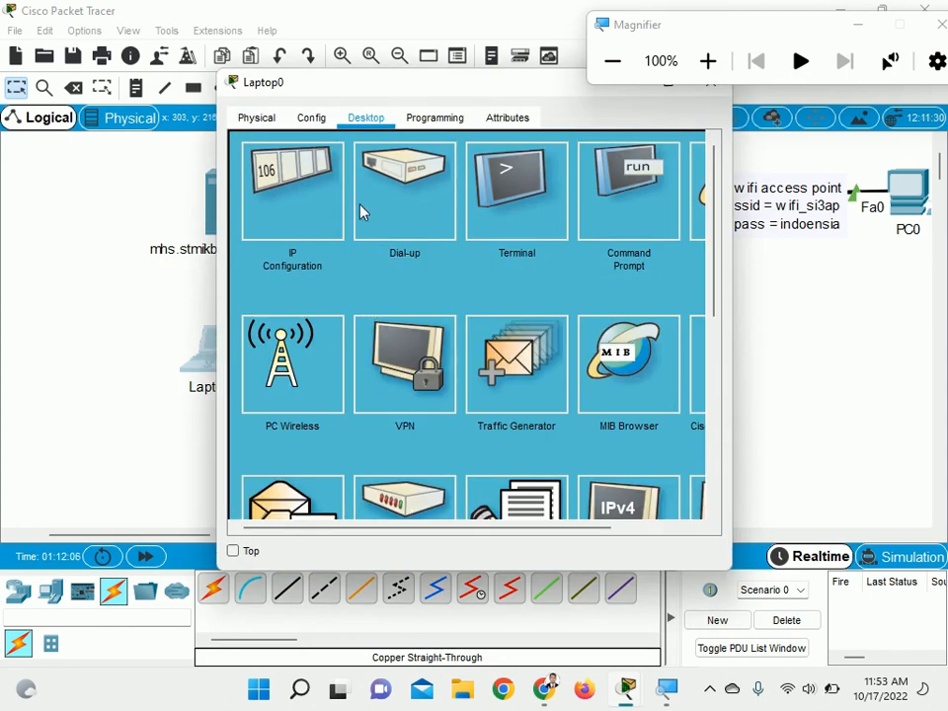
click(328, 195)
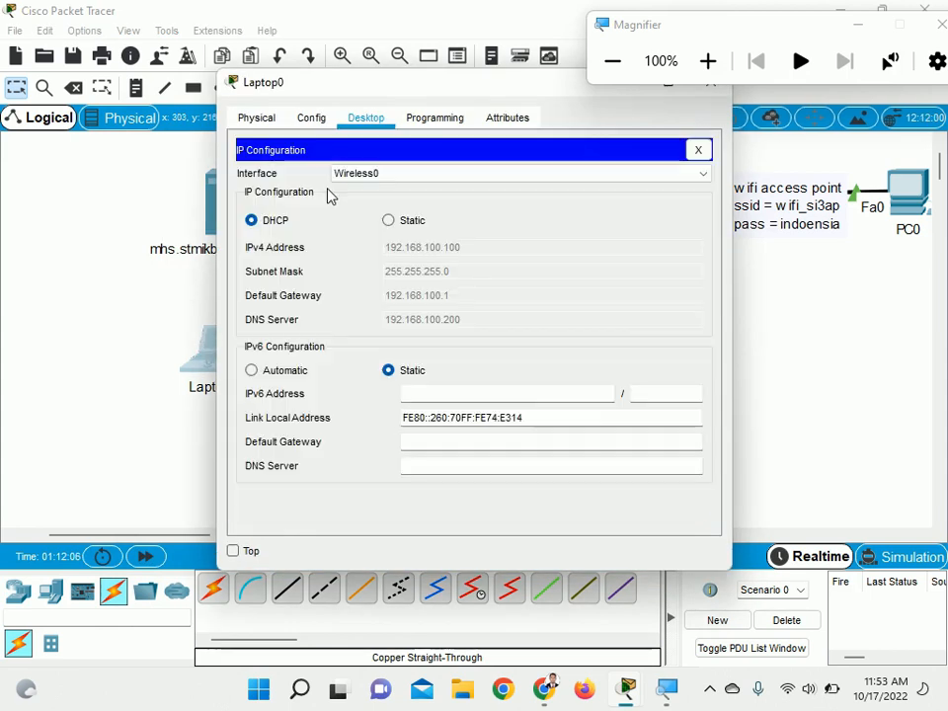
click(699, 150)
click(596, 226)
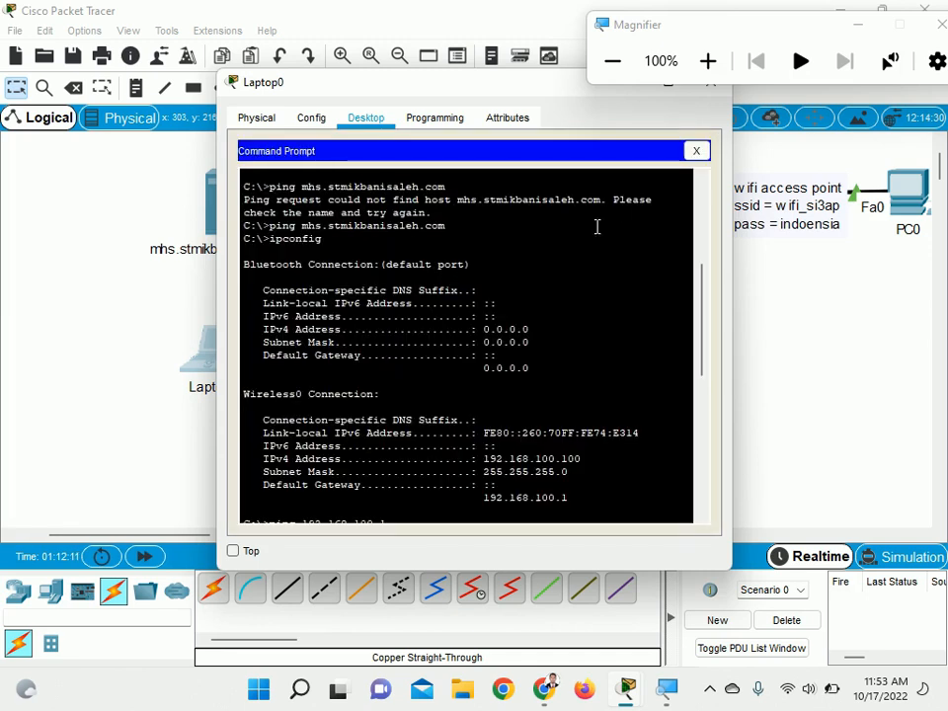
scroll(496, 417, down, 10)
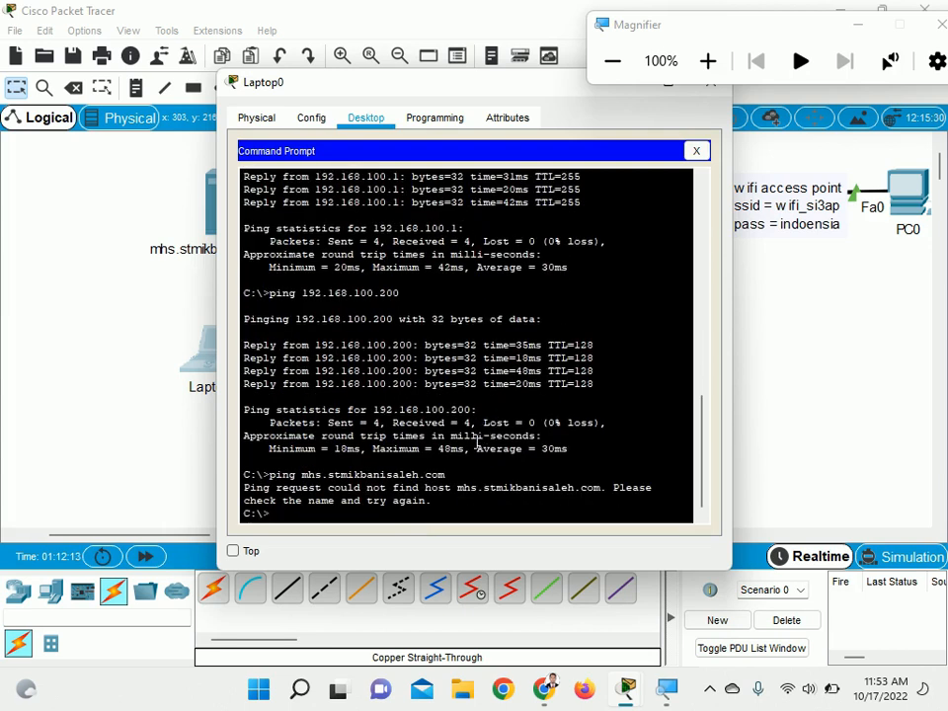
text(ping 192.168.100.200)
key(Return)
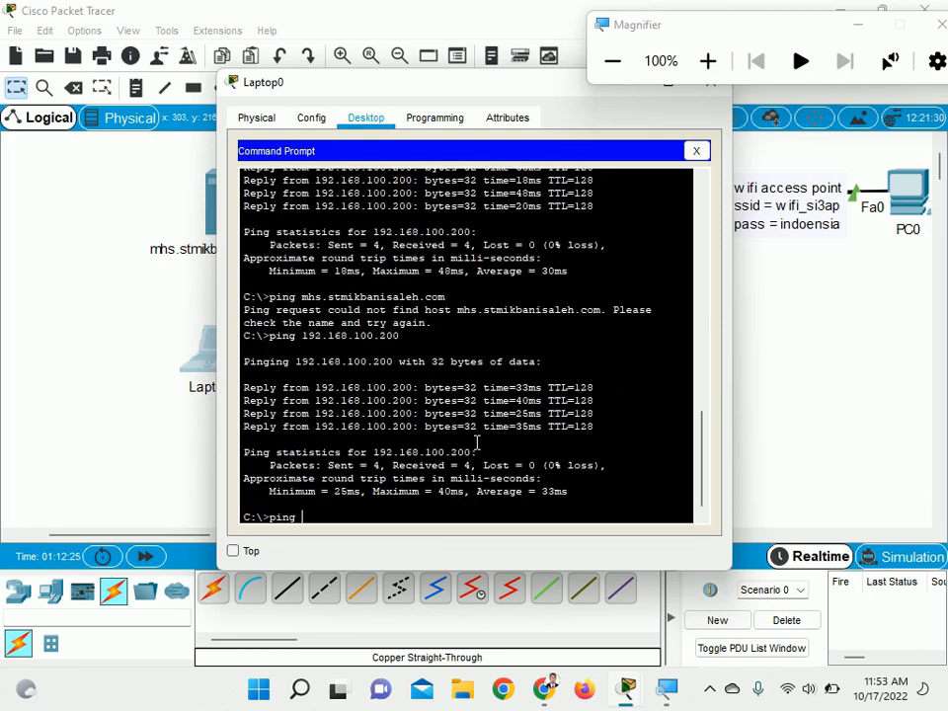
Ping stmikbanisaleh.com from Laptop0's Command Prompt
text(ikbanisaleh.c)
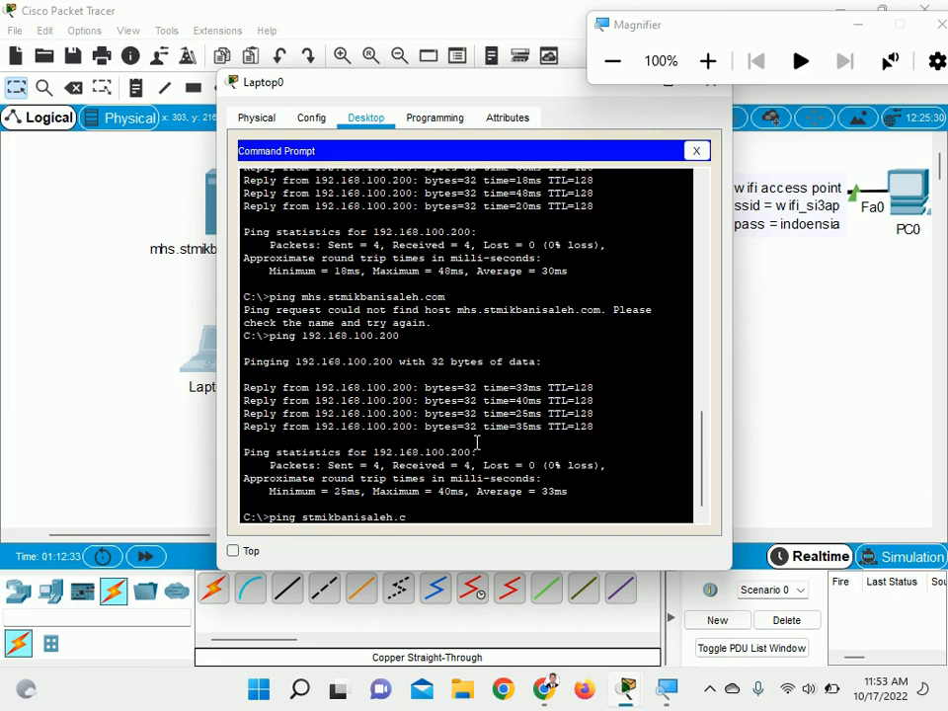
text(om)
key(Return)
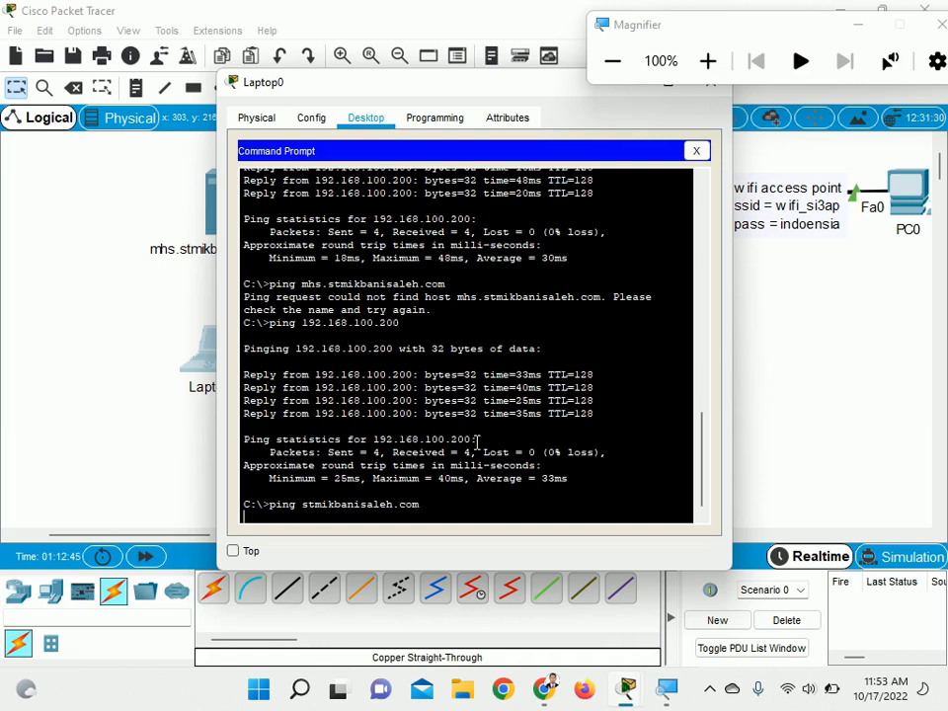
click(708, 685)
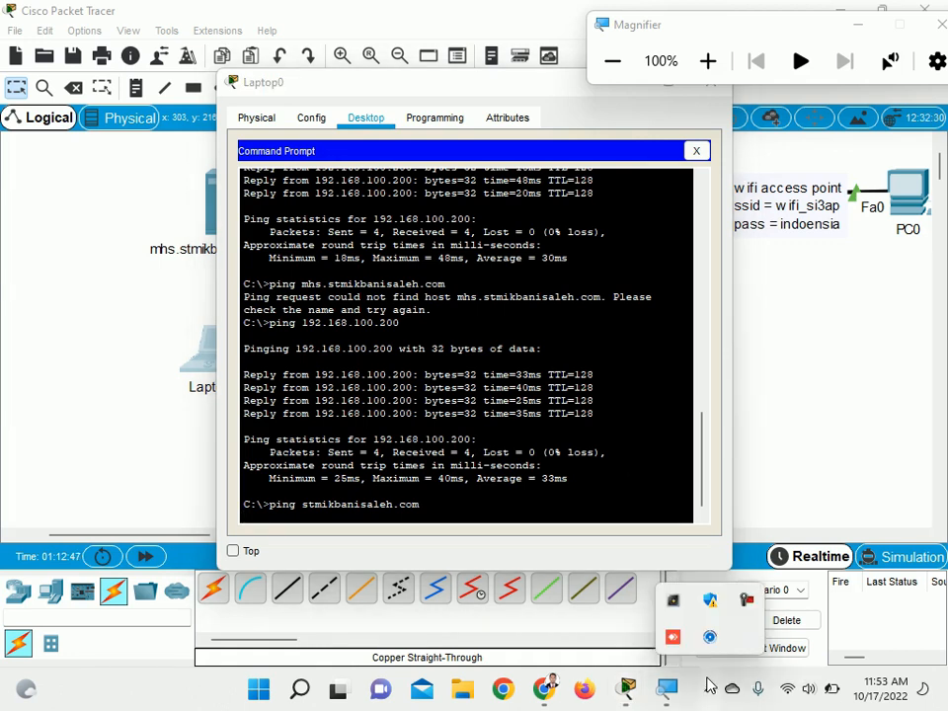
click(747, 601)
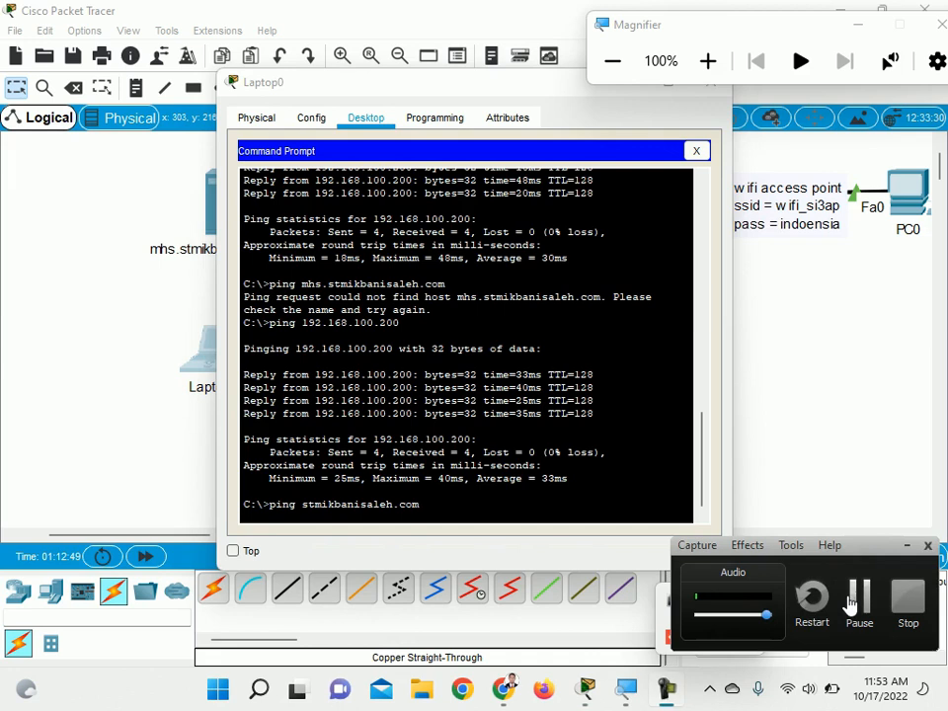
click(855, 599)
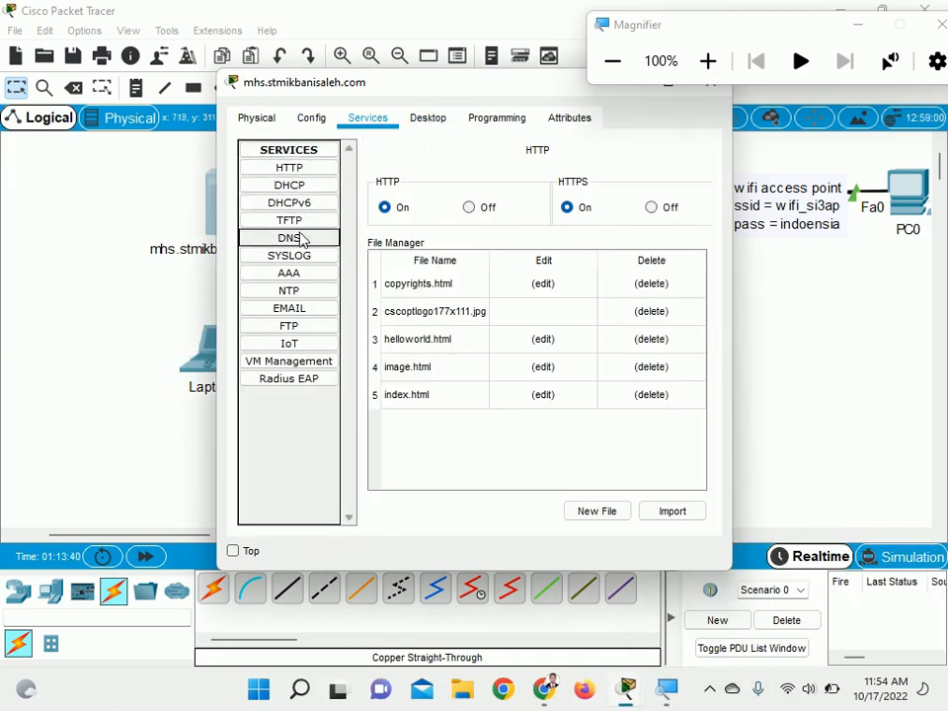
Rename the server's stmikbanisaleh.com DNS record as mhs.stmikbanisaleh.com, save it, and close the server's window
click(297, 238)
click(475, 347)
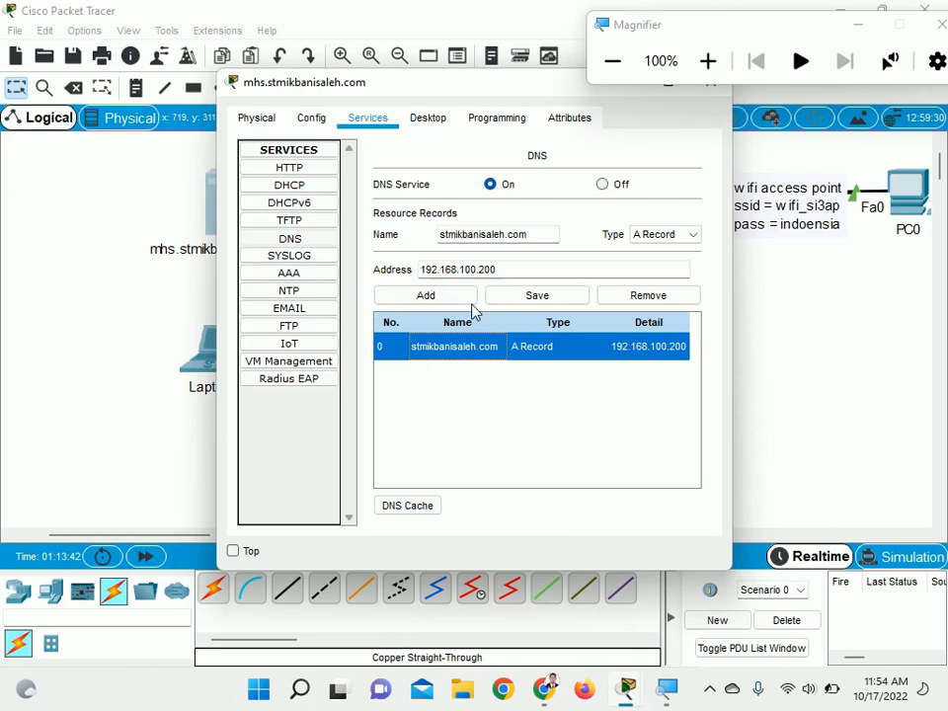
click(447, 239)
text(mhs.)
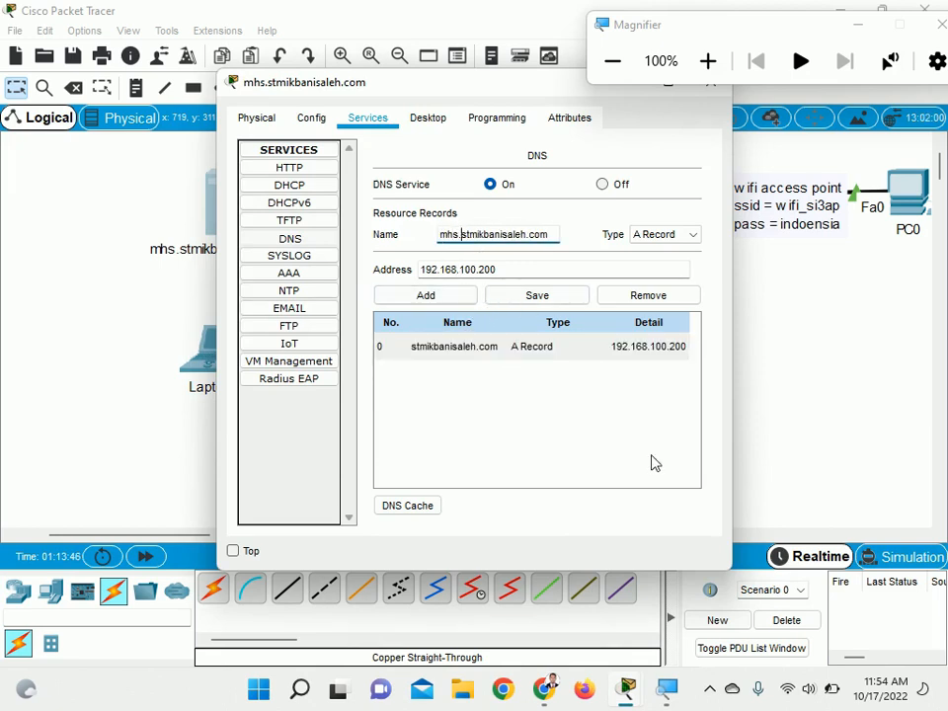
click(560, 300)
drag(580, 95, 382, 93)
click(581, 89)
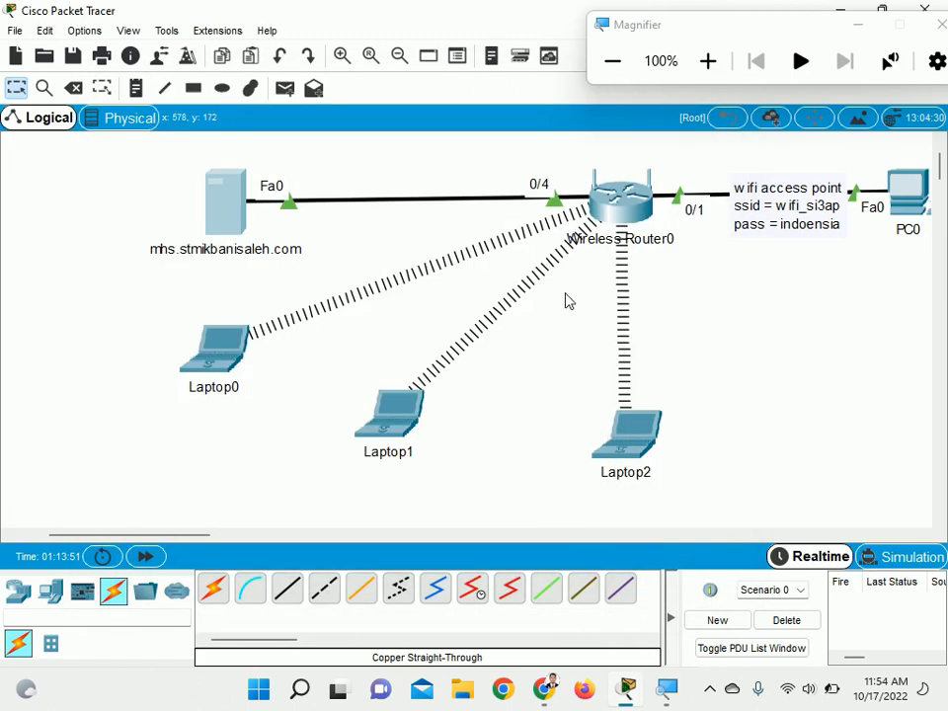
Load mhs.stmikbanisaleh.com in Laptop1's Web Browser and move its window aside
click(399, 409)
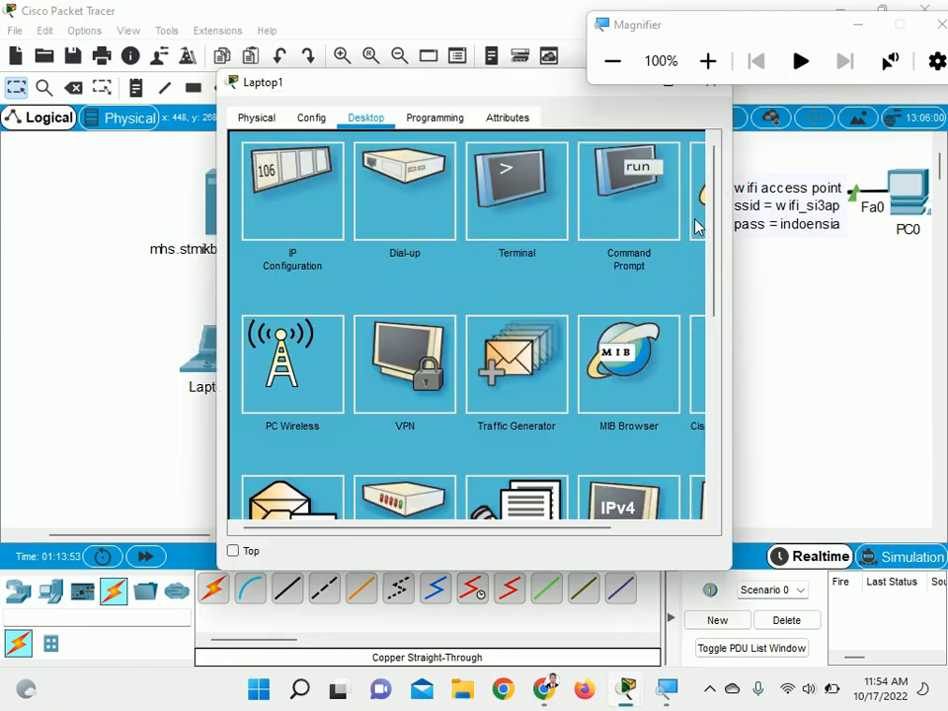
click(694, 197)
click(546, 172)
text(mhs)
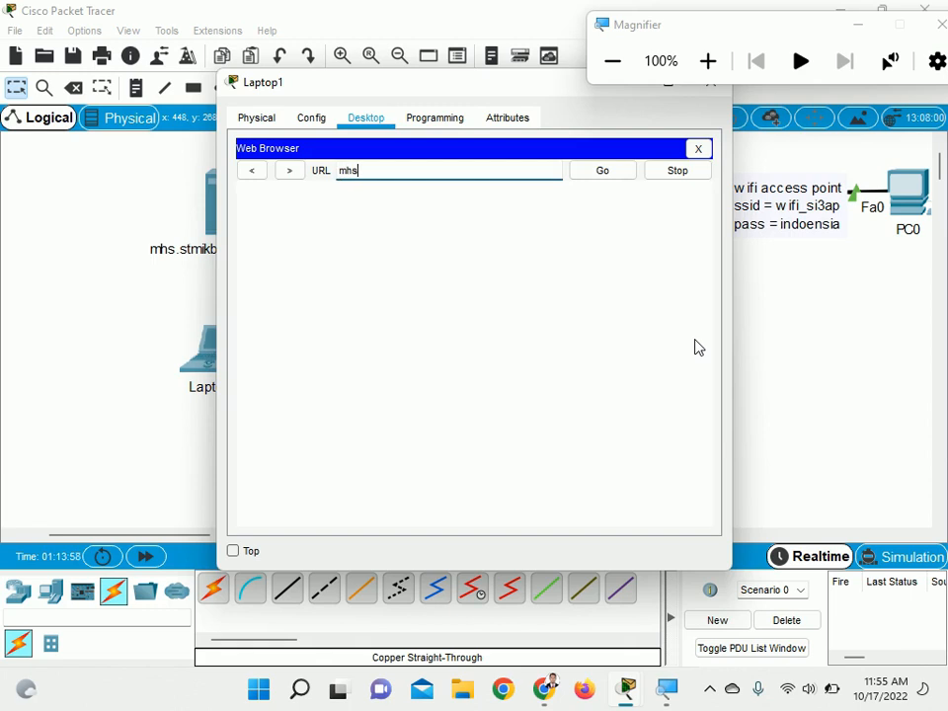
text(.stmikbanisaleh.com)
key(Return)
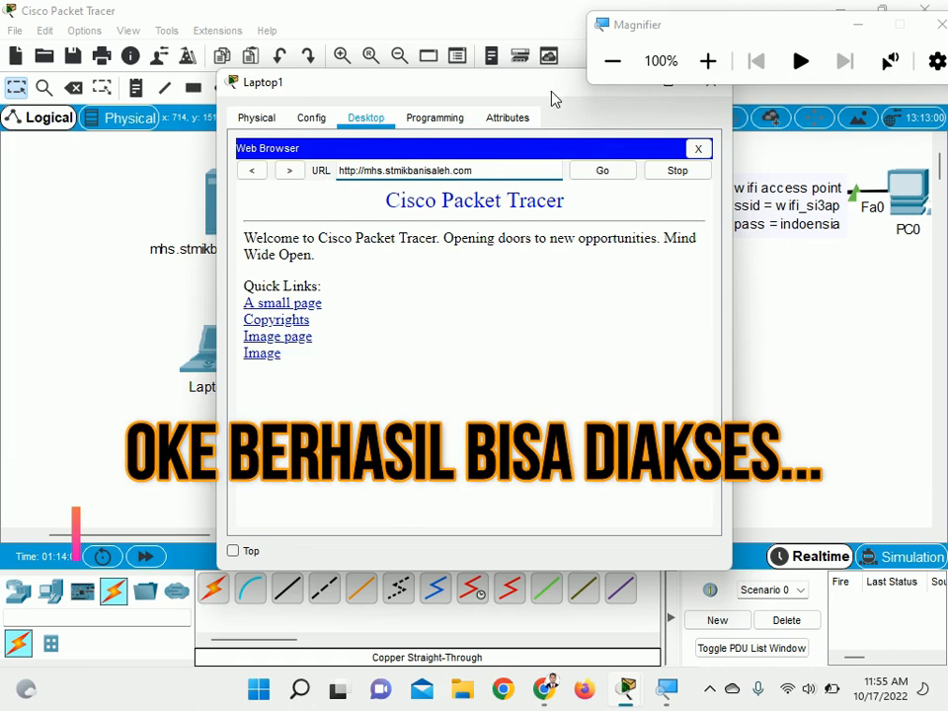
drag(555, 99, 360, 96)
Renew Laptop2's Wireless0 addressing by switching from DHCP to Static and back, and close the IP configuration
click(635, 420)
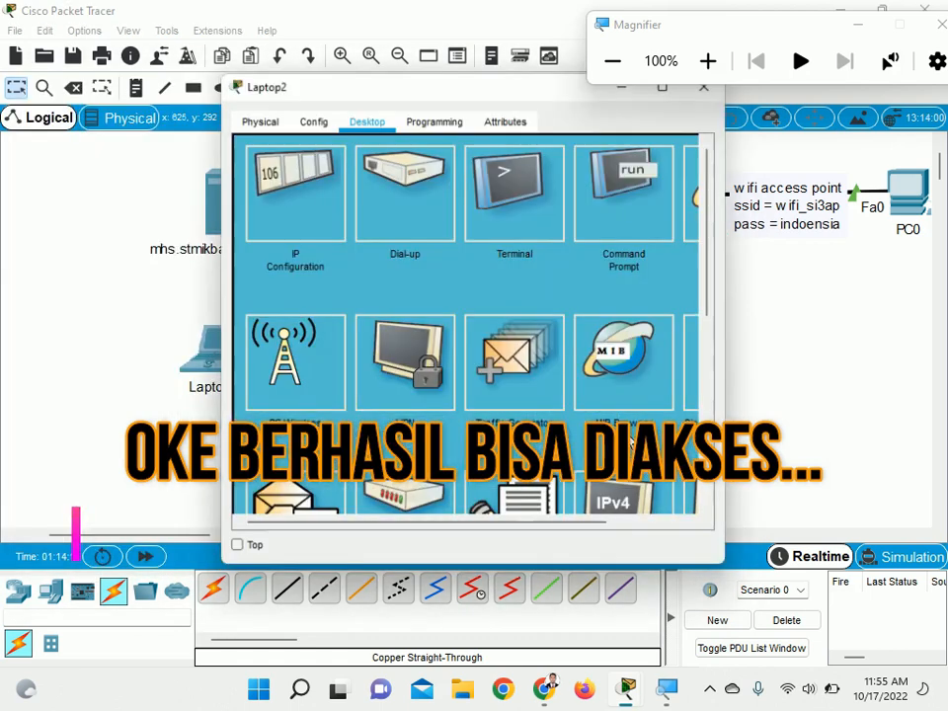
click(313, 218)
click(388, 221)
click(255, 222)
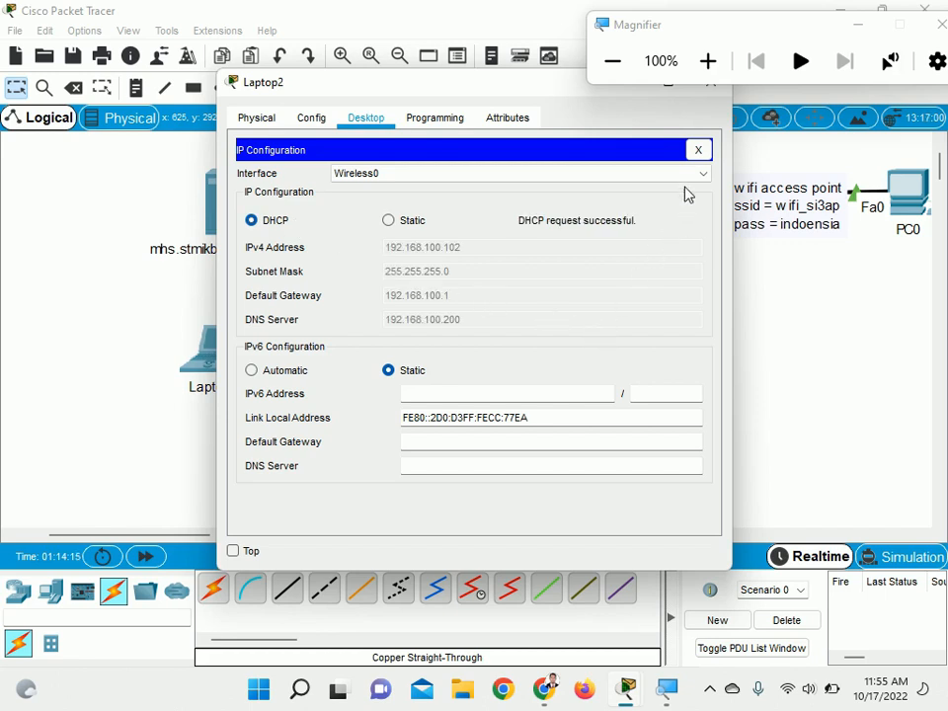
click(699, 149)
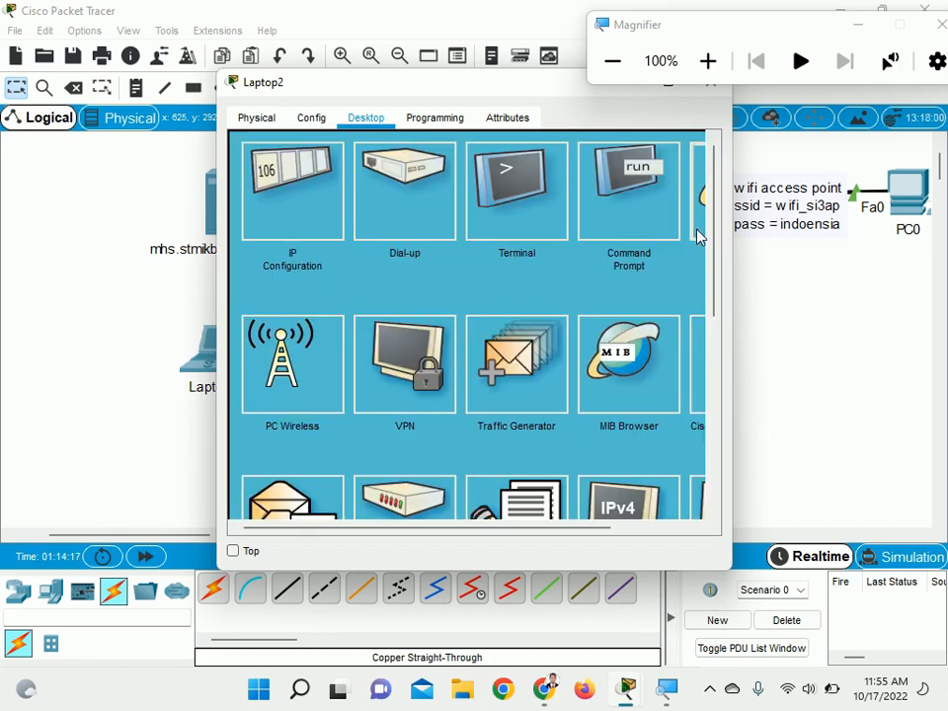
Load mhs.stmikbanisaleh.com in Laptop2's Web Browser
click(440, 172)
text(mhs.stmikbanisaleh.com)
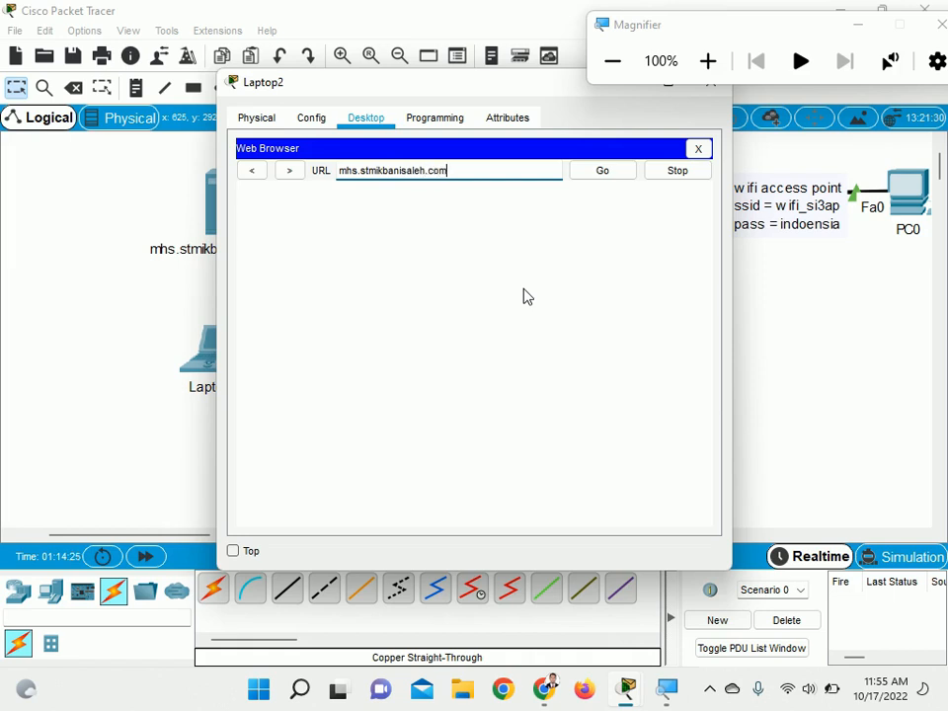
key(Return)
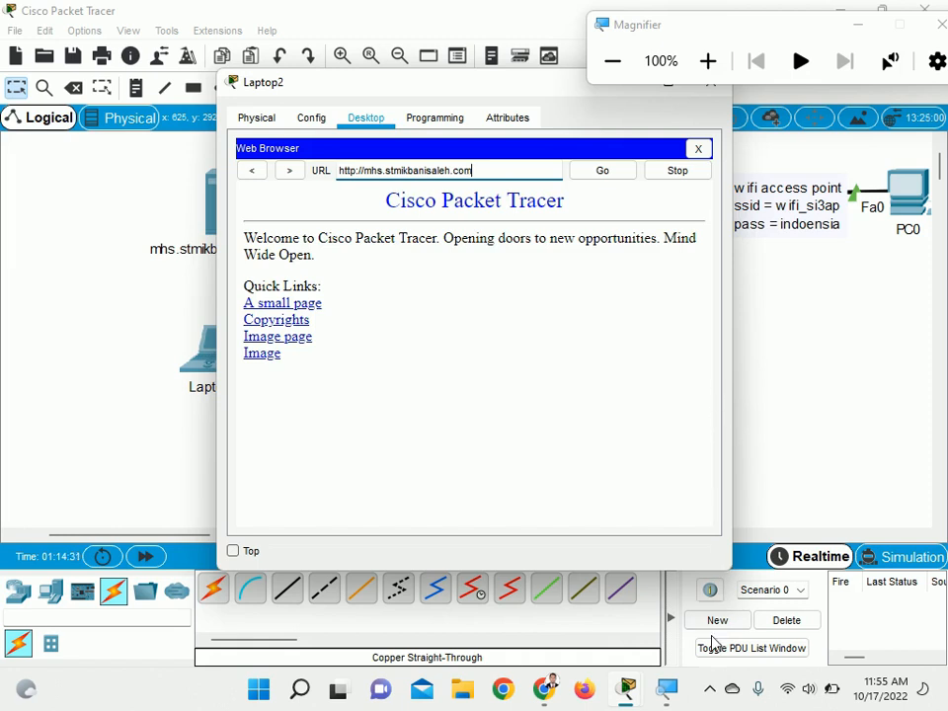
click(711, 695)
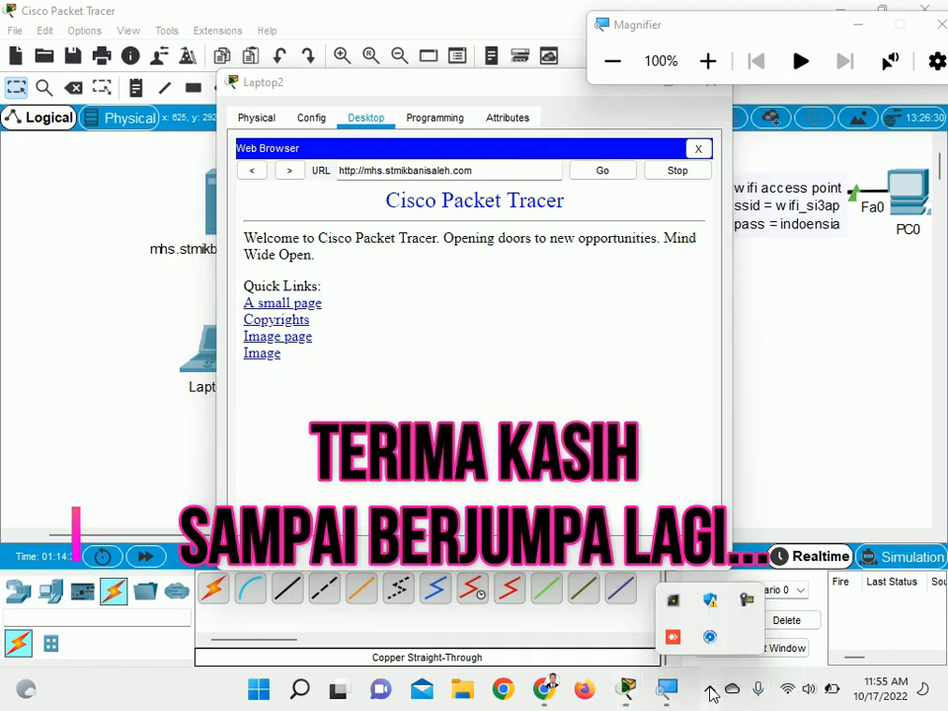
click(748, 601)
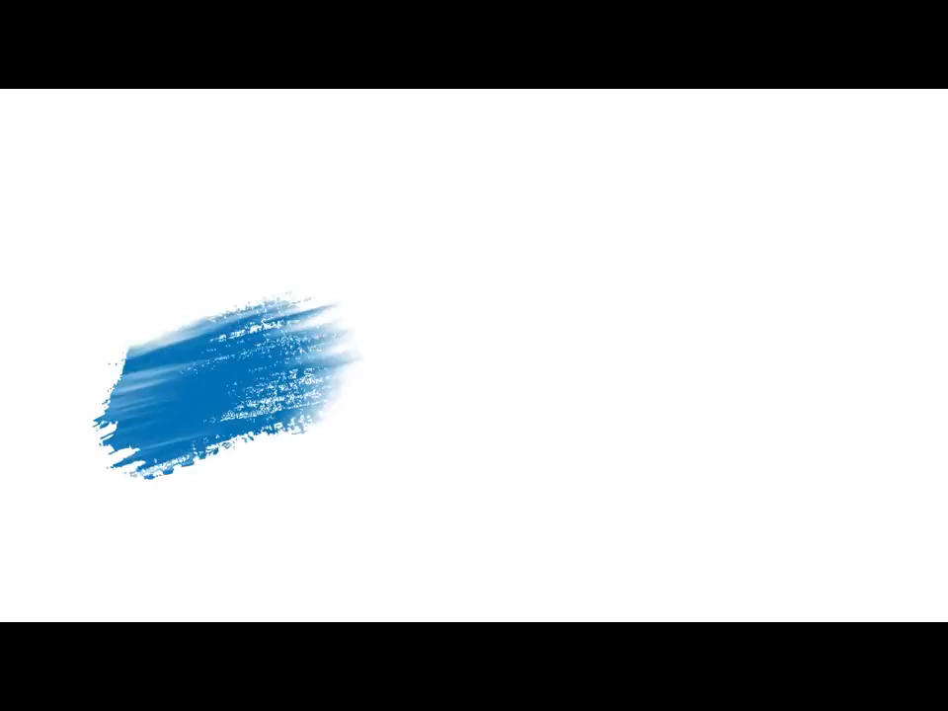